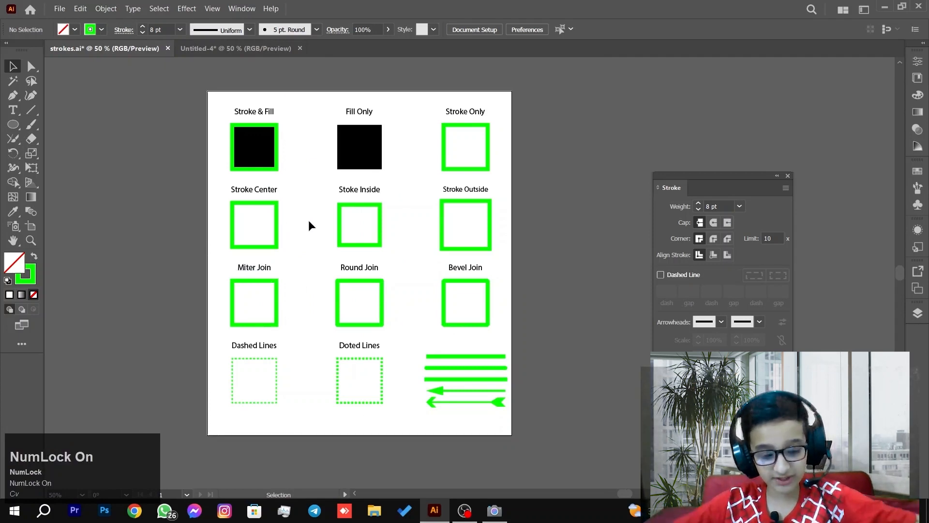
{"action": "left_click", "coordinate": [328, 191]}
{"action": "key", "text": "space"}
{"action": "left_click_drag", "start_coordinate": [329, 192], "coordinate": [326, 196]}
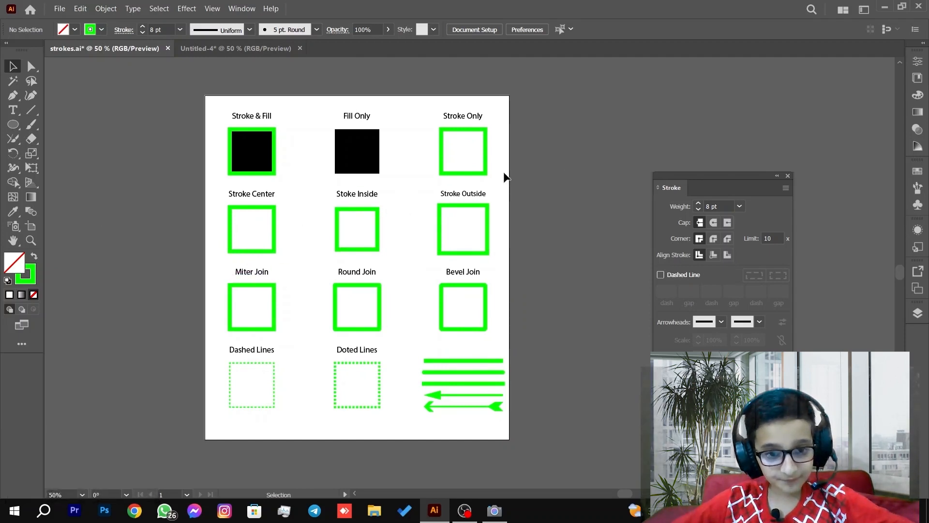
{"action": "left_click_drag", "start_coordinate": [191, 109], "coordinate": [530, 433]}
{"action": "left_click", "coordinate": [524, 197]}
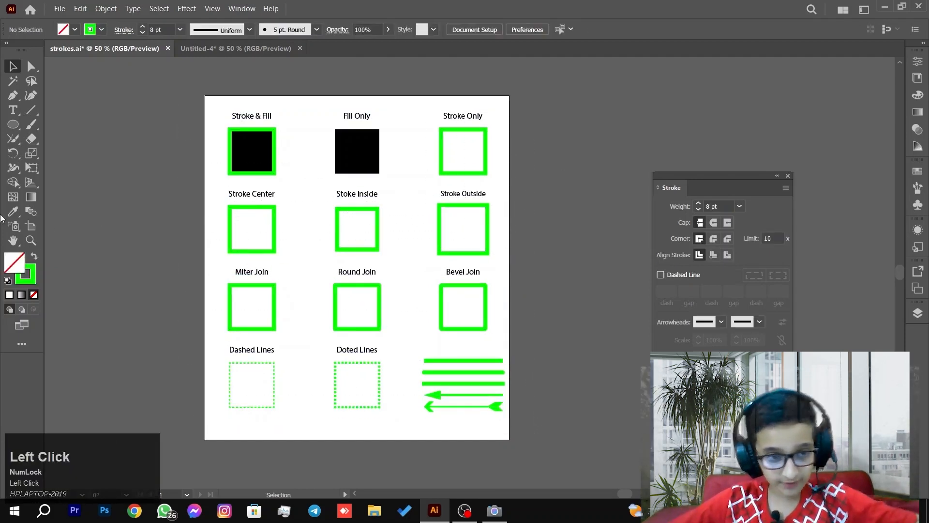
Step: Reset the Stroke & Fill square to the default fill and stroke, and undo the change
{"action": "scroll", "coordinate": [262, 138], "scroll_direction": "up", "scroll_amount": 4}
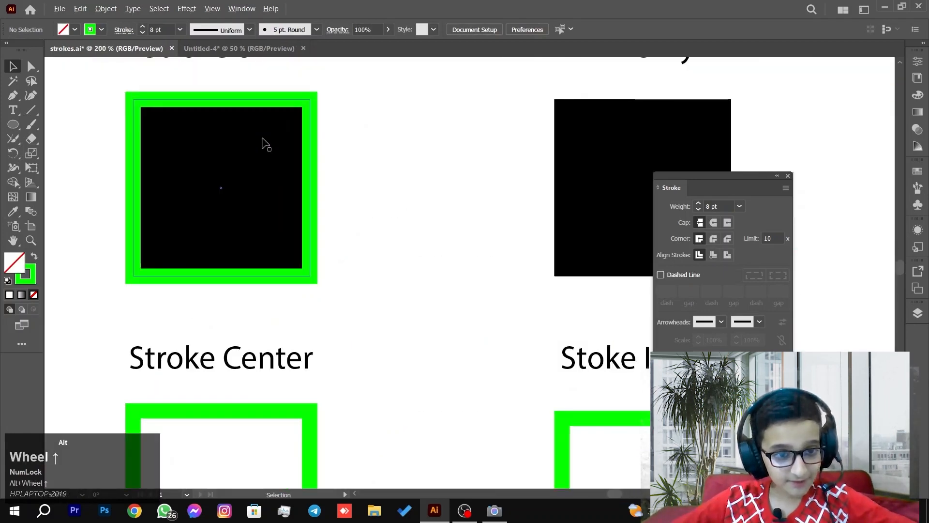
{"action": "left_click_drag", "start_coordinate": [298, 108], "coordinate": [369, 151]}
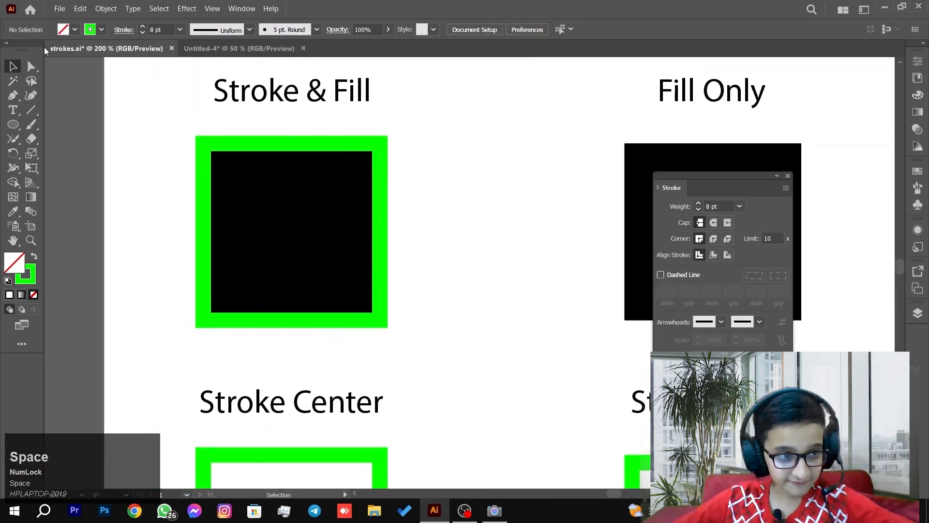
{"action": "left_click", "coordinate": [255, 213]}
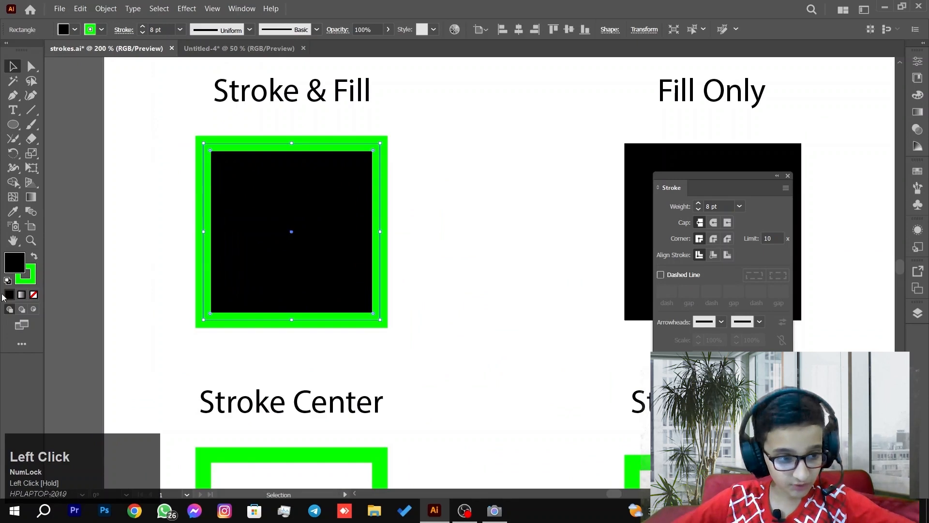
{"action": "key", "text": "d"}
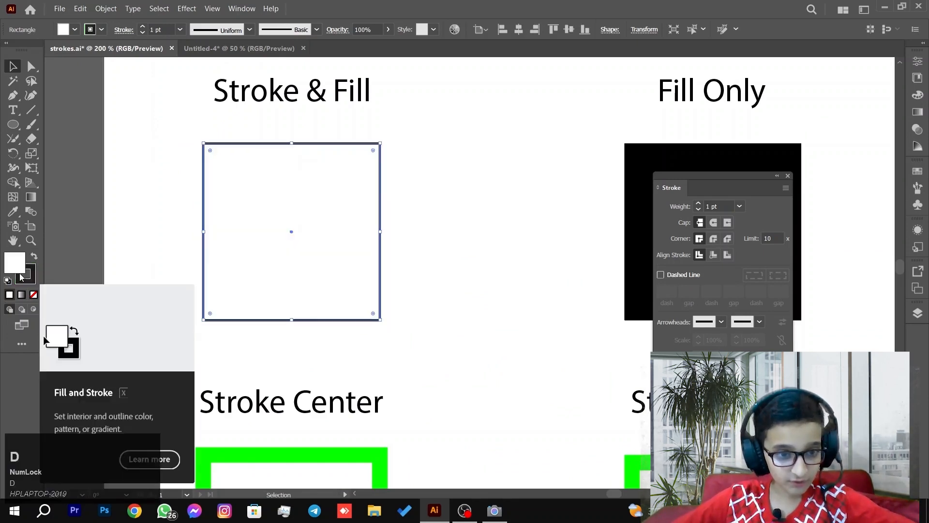
{"action": "left_click_drag", "start_coordinate": [424, 135], "coordinate": [287, 228]}
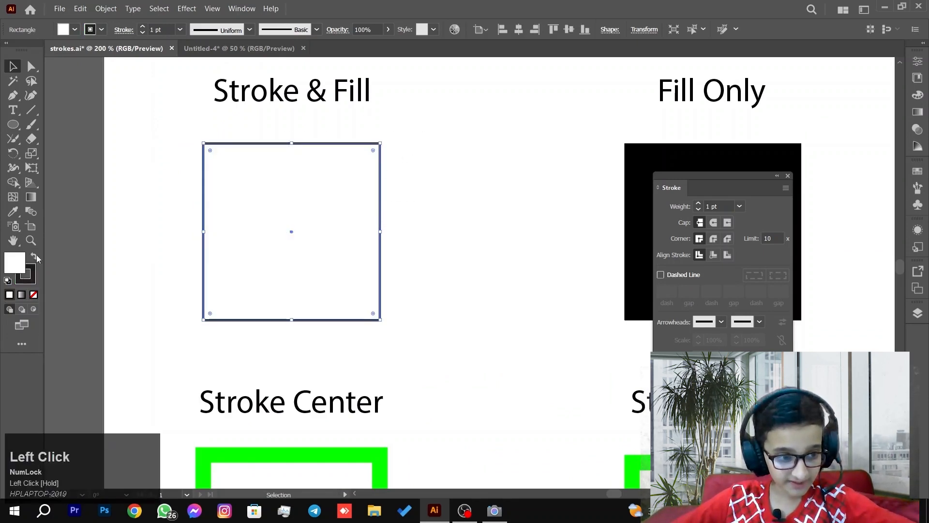
{"action": "key", "text": "ctrl+z"}
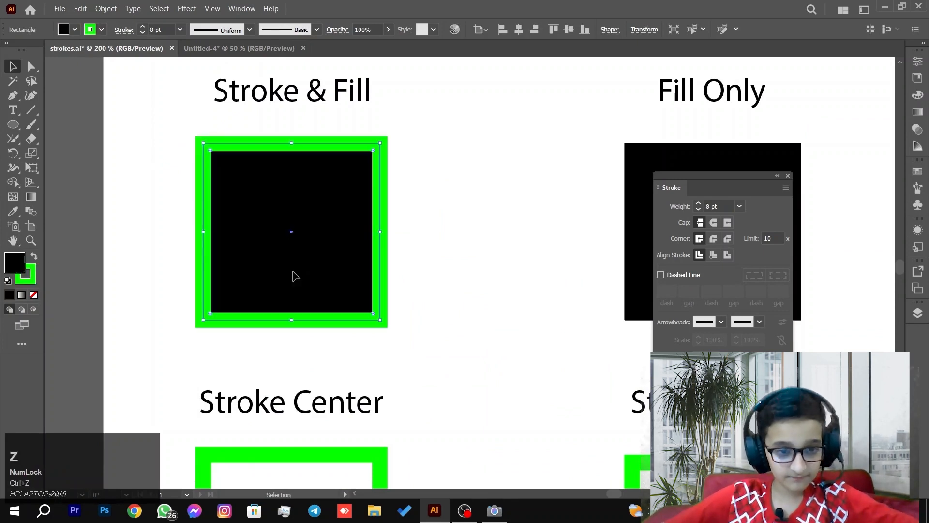
Step: Select the Fill Only square and make its stroke the active colour attribute to inspect it
{"action": "left_click", "coordinate": [518, 274]}
{"action": "key", "text": "space"}
{"action": "left_click_drag", "start_coordinate": [523, 228], "coordinate": [301, 251]}
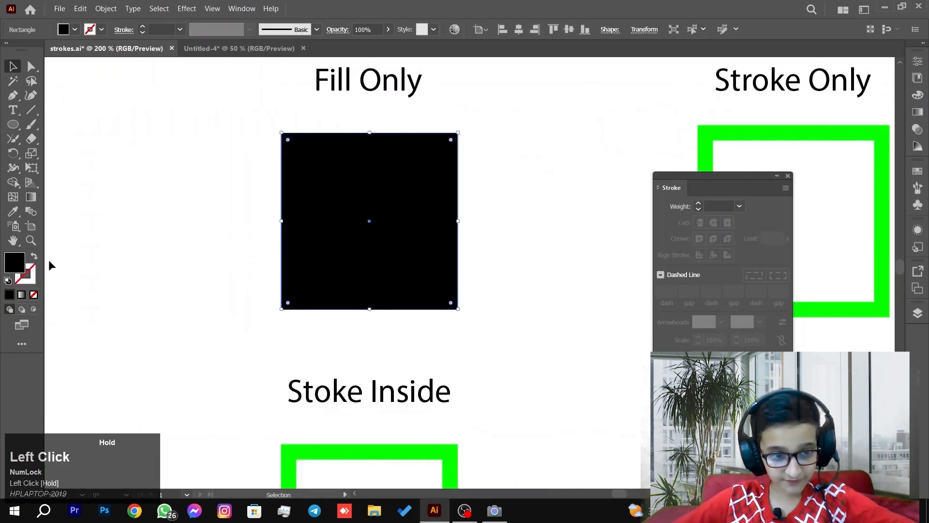
{"action": "left_click", "coordinate": [25, 281]}
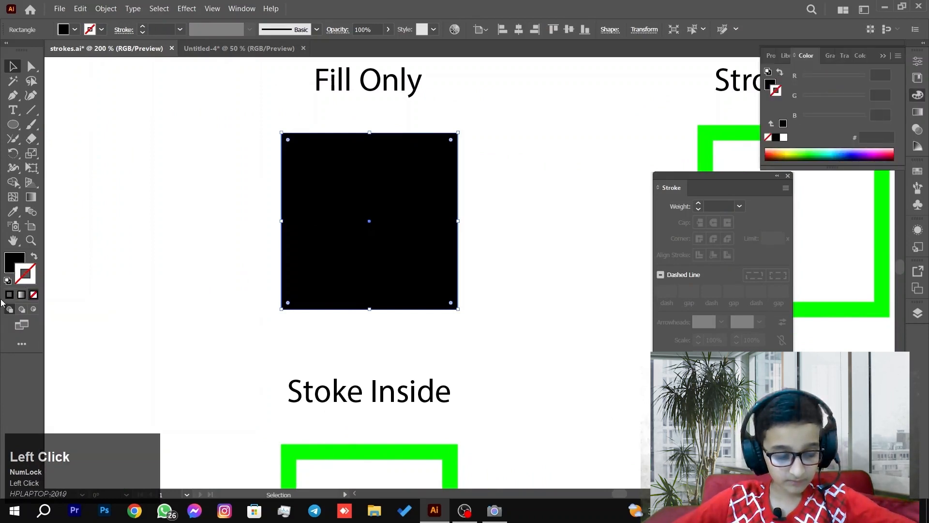
Step: Remove the green stroke from the Stroke & Fill square, and undo the removal
{"action": "key", "text": "space"}
{"action": "left_click_drag", "start_coordinate": [152, 201], "coordinate": [273, 198]}
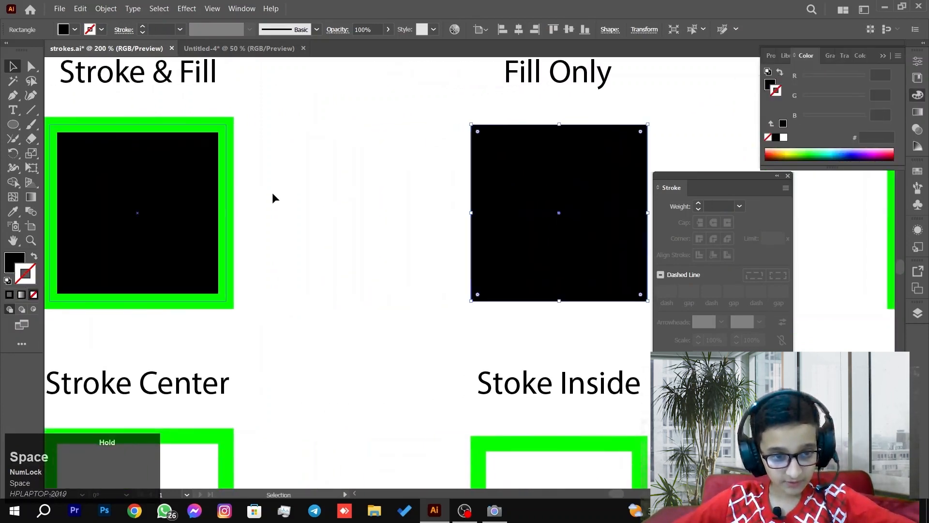
{"action": "left_click", "coordinate": [114, 239]}
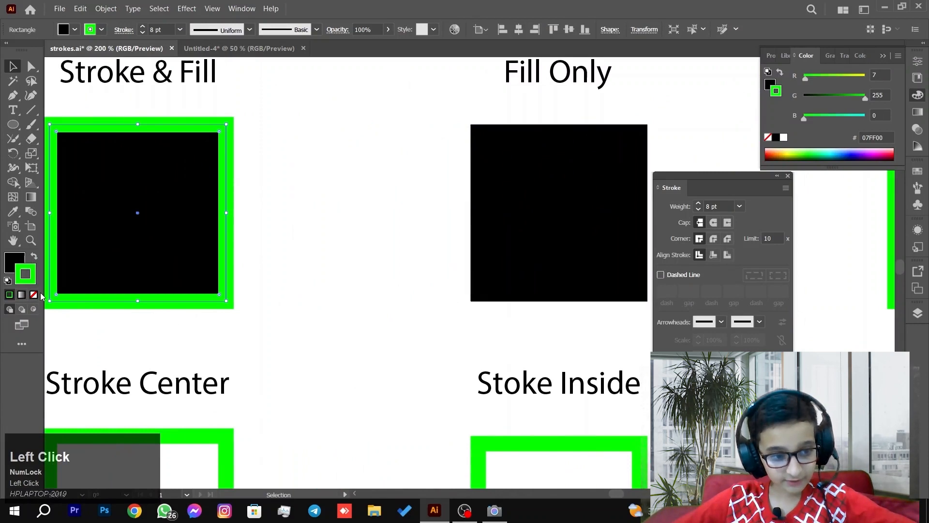
{"action": "left_click", "coordinate": [15, 261]}
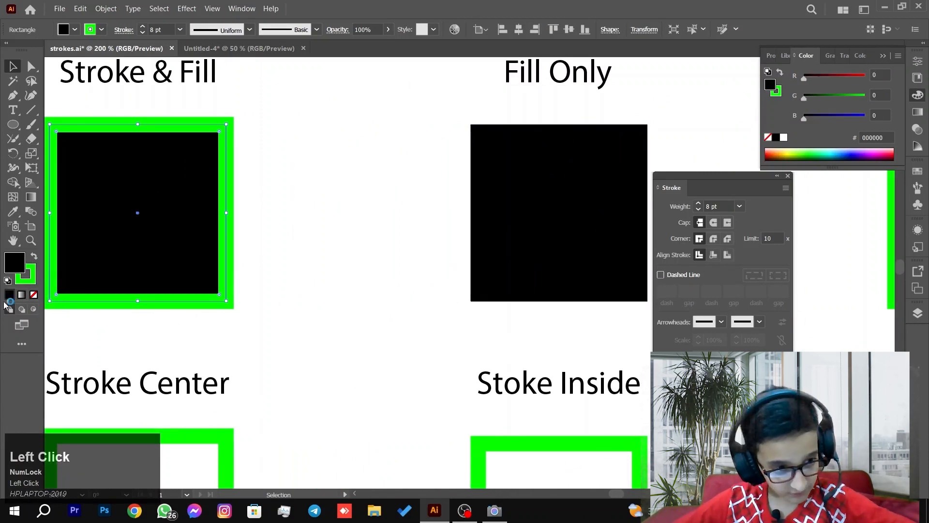
{"action": "left_click", "coordinate": [25, 282]}
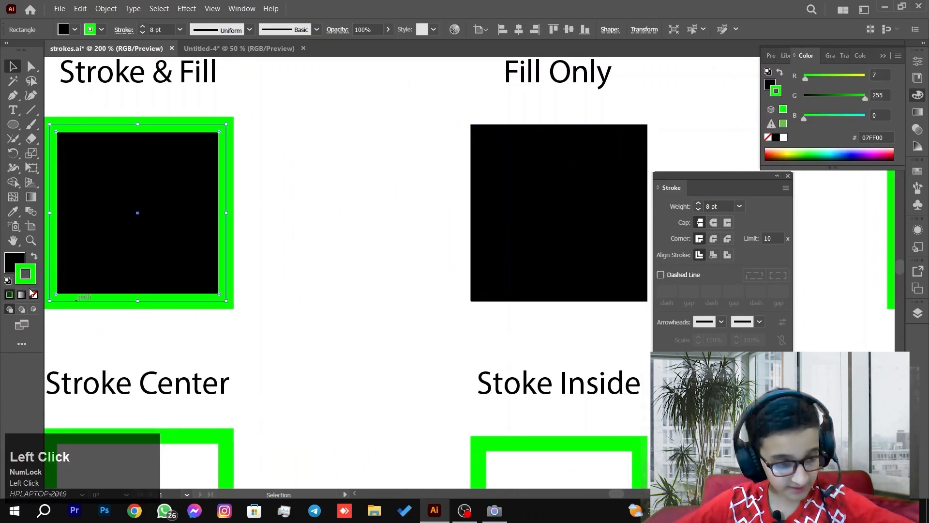
{"action": "left_click", "coordinate": [34, 295]}
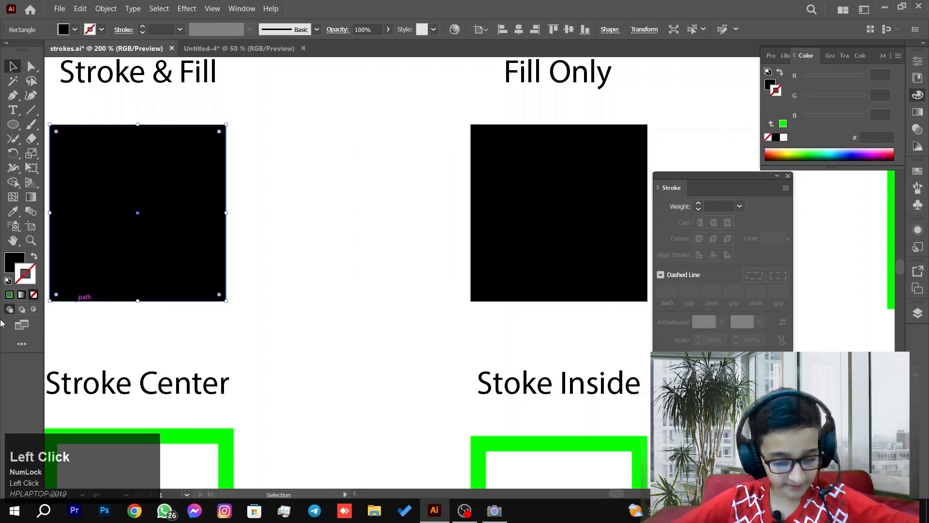
{"action": "key", "text": "ctrl+z"}
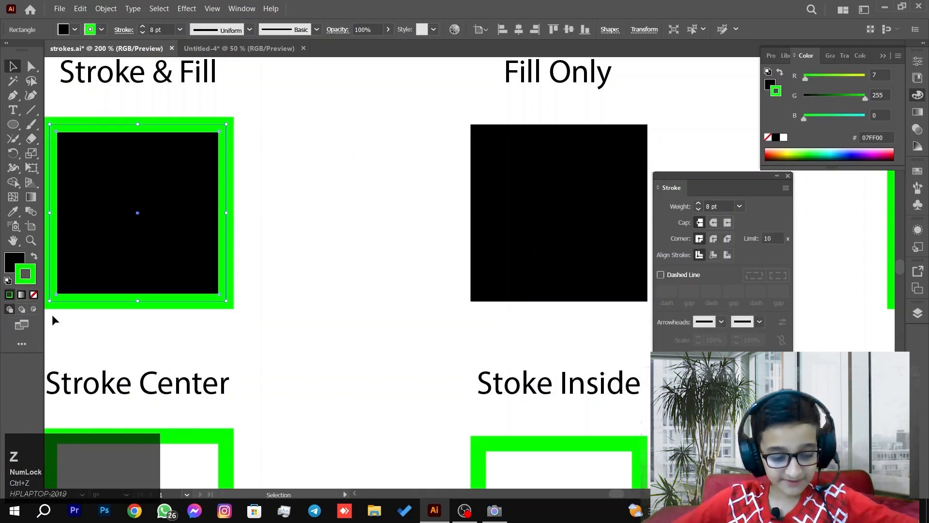
{"action": "scroll", "coordinate": [87, 310], "scroll_direction": "down", "scroll_amount": 4}
{"action": "scroll", "coordinate": [175, 320], "scroll_direction": "down", "scroll_amount": 2}
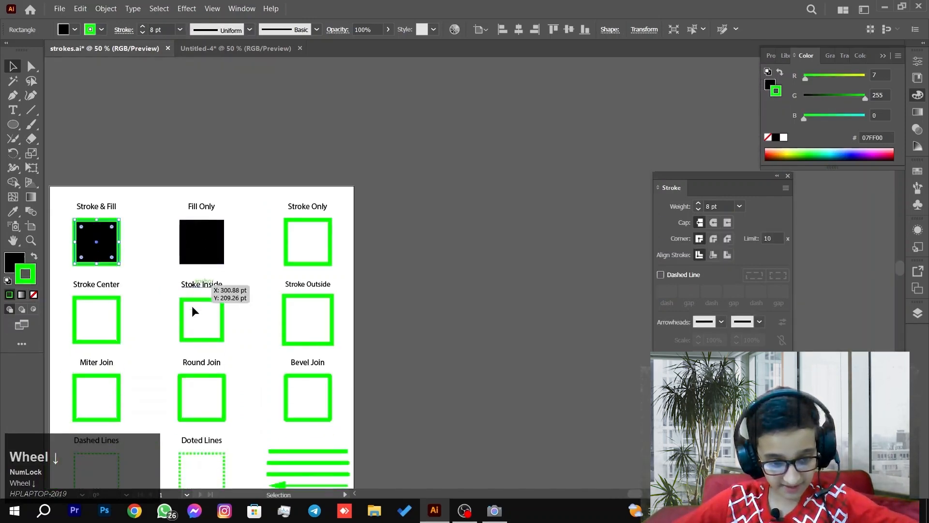
{"action": "scroll", "coordinate": [190, 317], "scroll_direction": "down", "scroll_amount": 3}
{"action": "scroll", "coordinate": [191, 330], "scroll_direction": "up", "scroll_amount": 1}
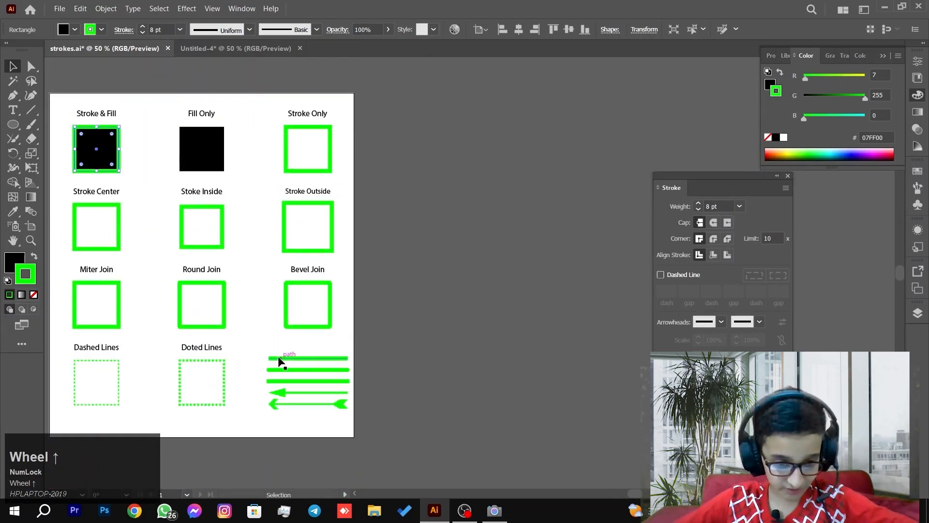
{"action": "left_click", "coordinate": [283, 362]}
{"action": "left_click_drag", "start_coordinate": [320, 408], "coordinate": [322, 407]}
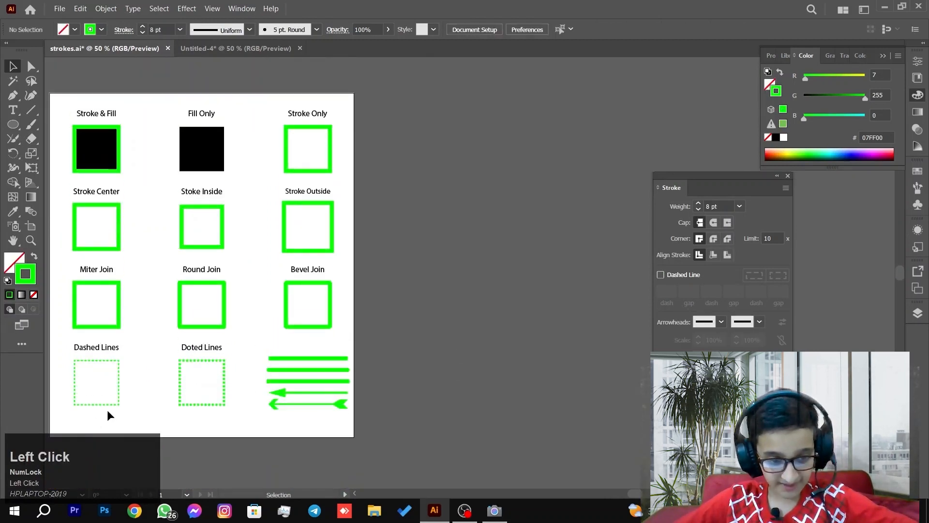
{"action": "left_click_drag", "start_coordinate": [230, 422], "coordinate": [199, 464]}
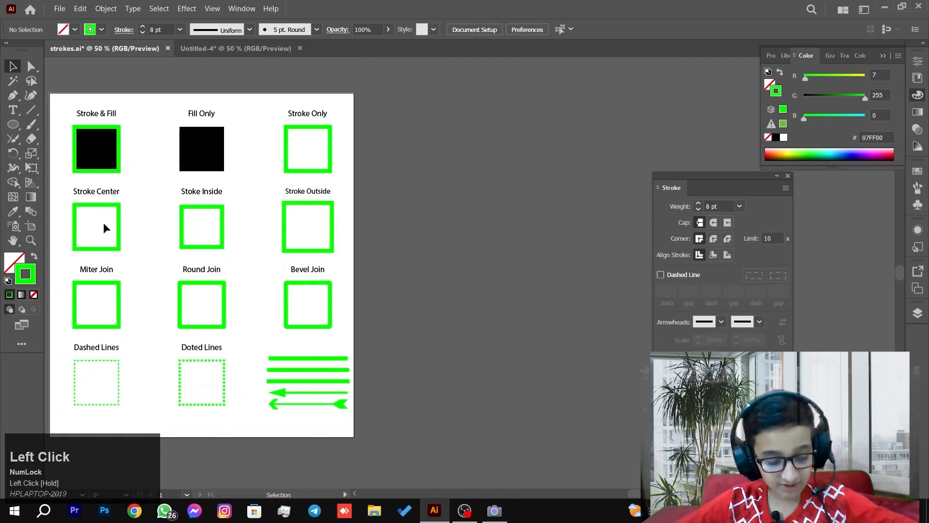
Step: Select the Fill Only square and the Stroke Only square in turn to compare their fill and stroke attributes
{"action": "scroll", "coordinate": [243, 159], "scroll_direction": "up", "scroll_amount": 1}
{"action": "scroll", "coordinate": [244, 159], "scroll_direction": "up", "scroll_amount": 3}
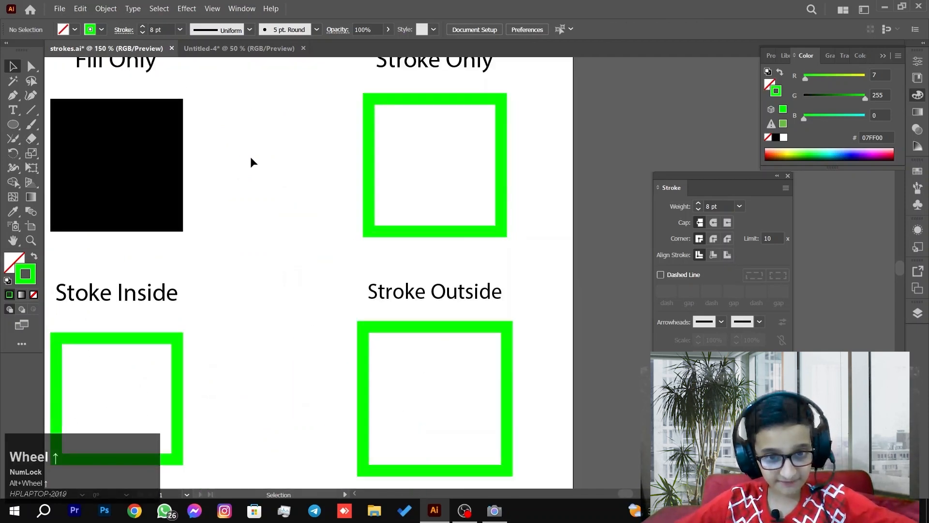
{"action": "left_click_drag", "start_coordinate": [284, 151], "coordinate": [128, 196]}
{"action": "left_click", "coordinate": [300, 116]}
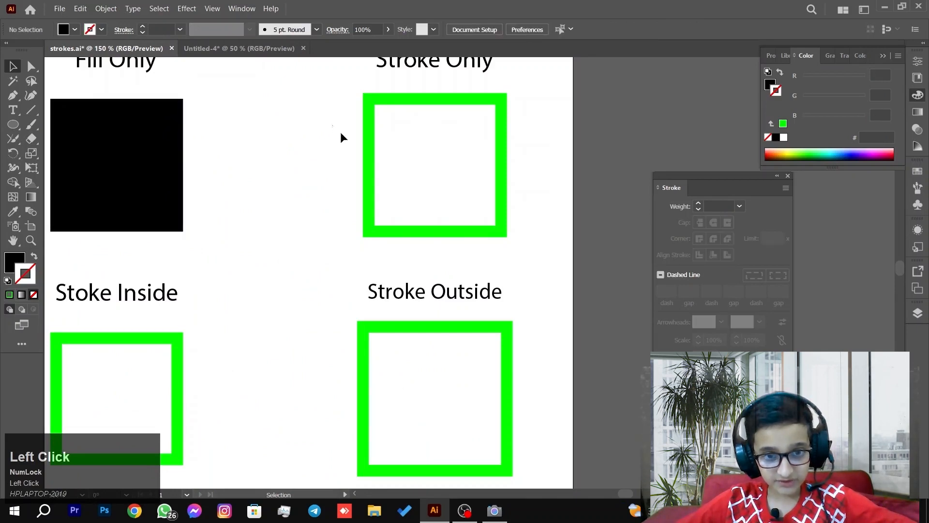
{"action": "left_click_drag", "start_coordinate": [340, 129], "coordinate": [460, 178]}
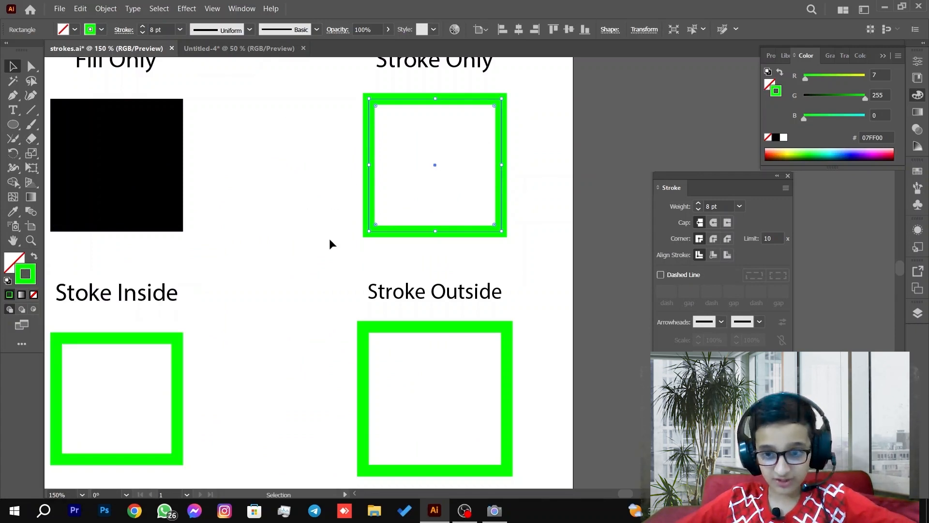
Step: Close the floating Stroke settings, collapse the Color settings, and deselect the Stroke Only square
{"action": "left_click", "coordinate": [789, 177]}
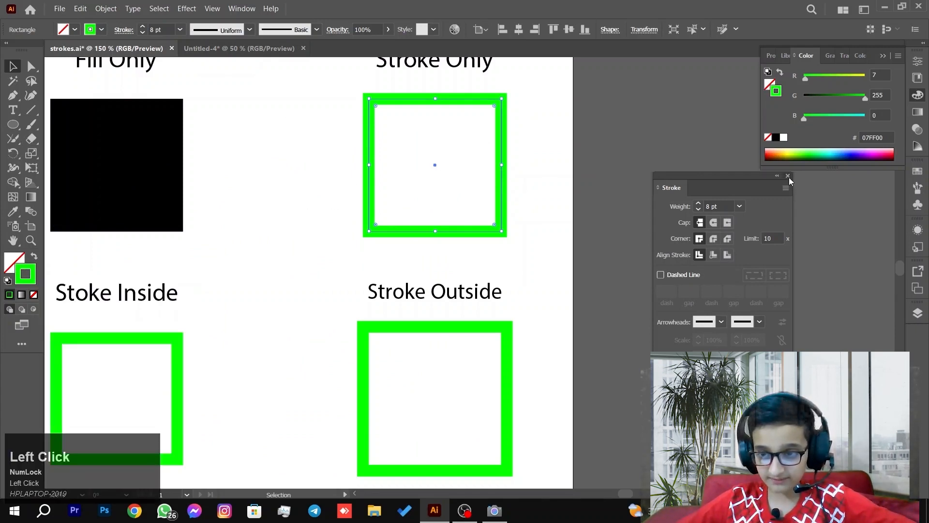
{"action": "left_click", "coordinate": [884, 55]}
{"action": "scroll", "coordinate": [455, 360], "scroll_direction": "down", "scroll_amount": 2}
{"action": "scroll", "coordinate": [305, 359], "scroll_direction": "down", "scroll_amount": 5}
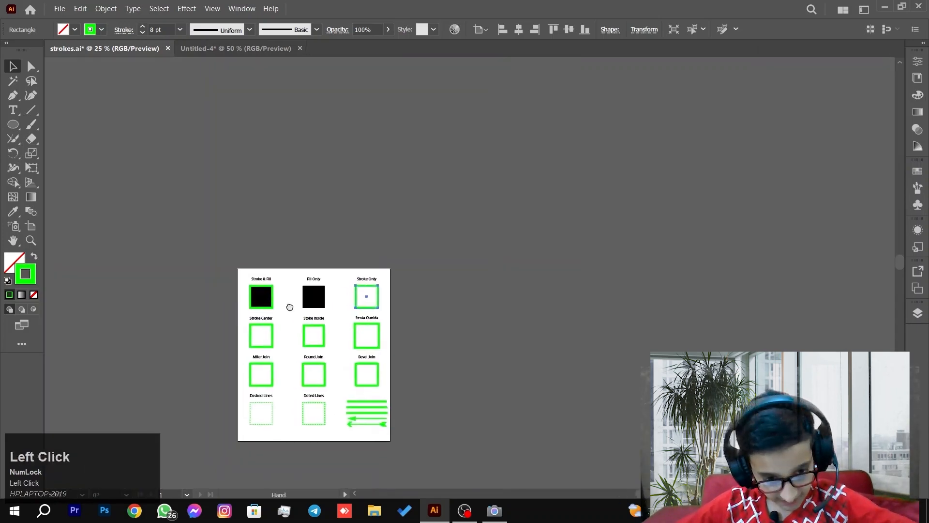
{"action": "left_click_drag", "start_coordinate": [289, 306], "coordinate": [324, 268]}
{"action": "left_click", "coordinate": [229, 252]}
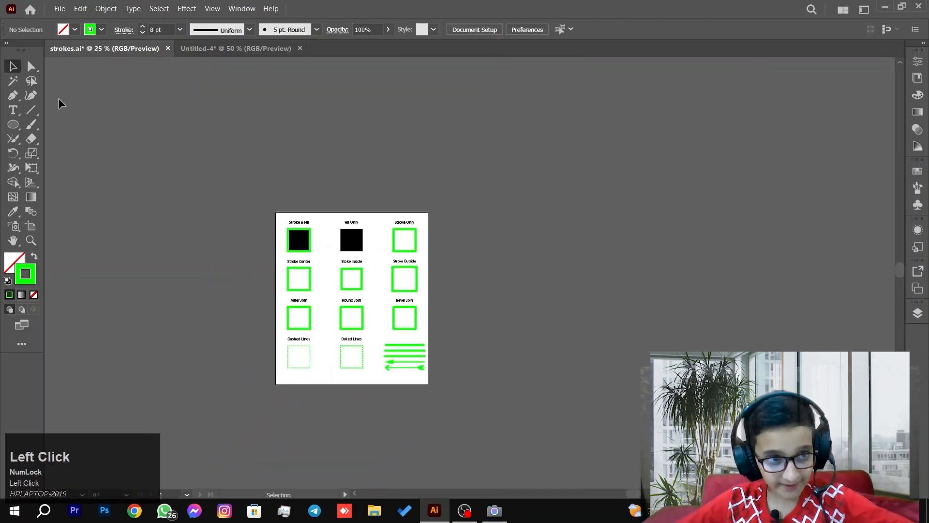
Step: Display the Stroke settings again and reposition them slightly beside the artboard
{"action": "left_click", "coordinate": [123, 29]}
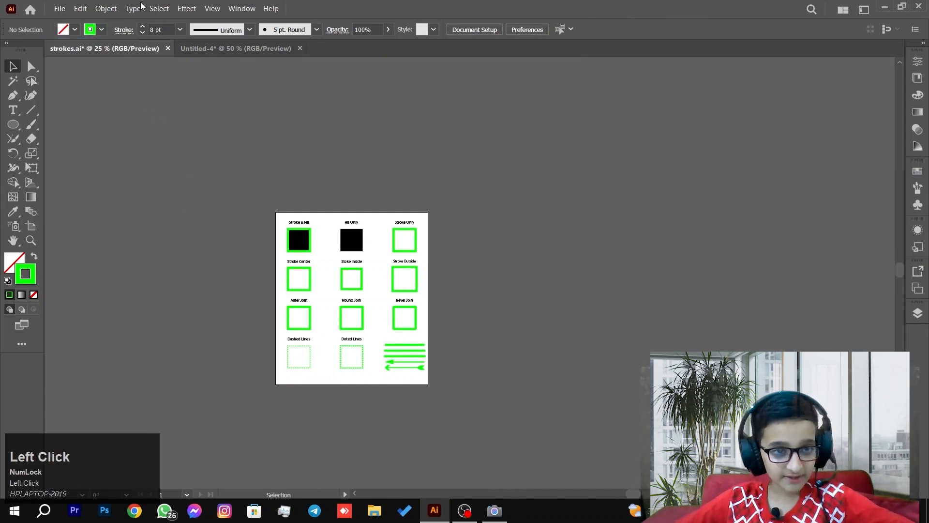
{"action": "left_click", "coordinate": [246, 7]}
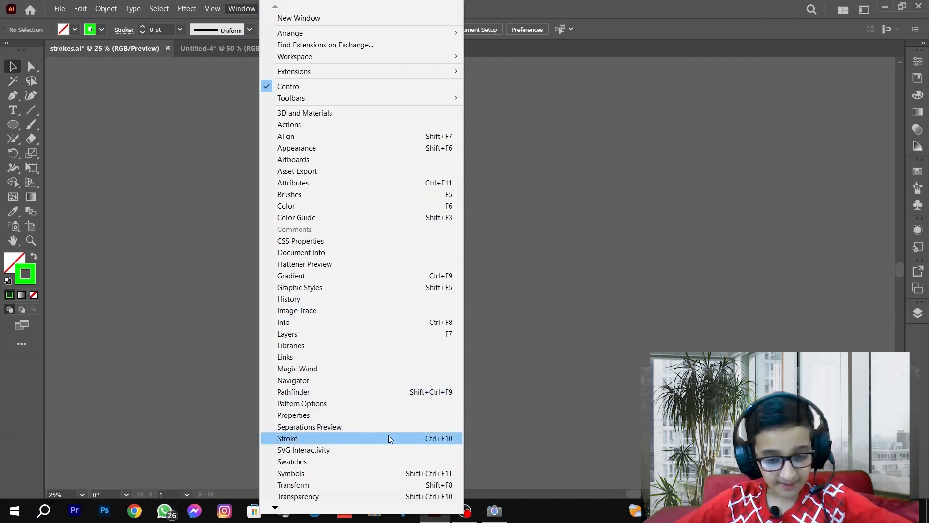
{"action": "right_click", "coordinate": [426, 440]}
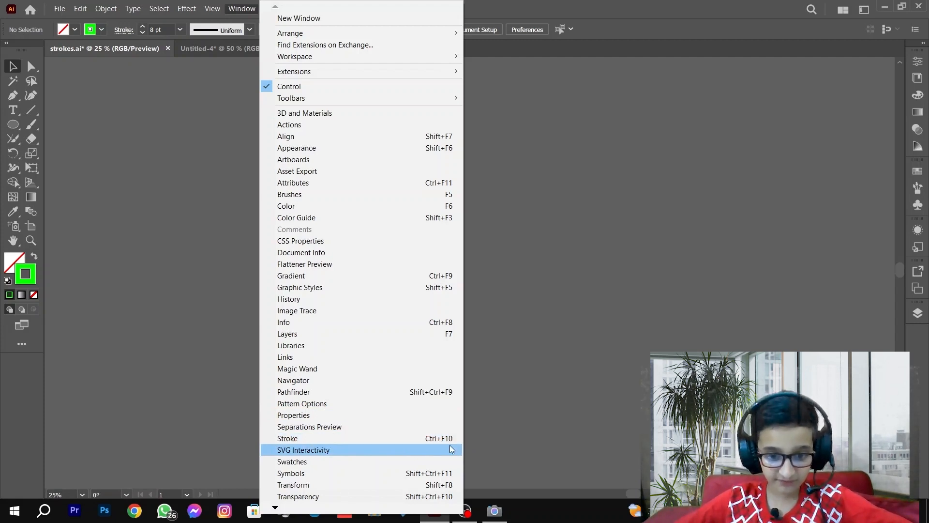
{"action": "left_click", "coordinate": [435, 440]}
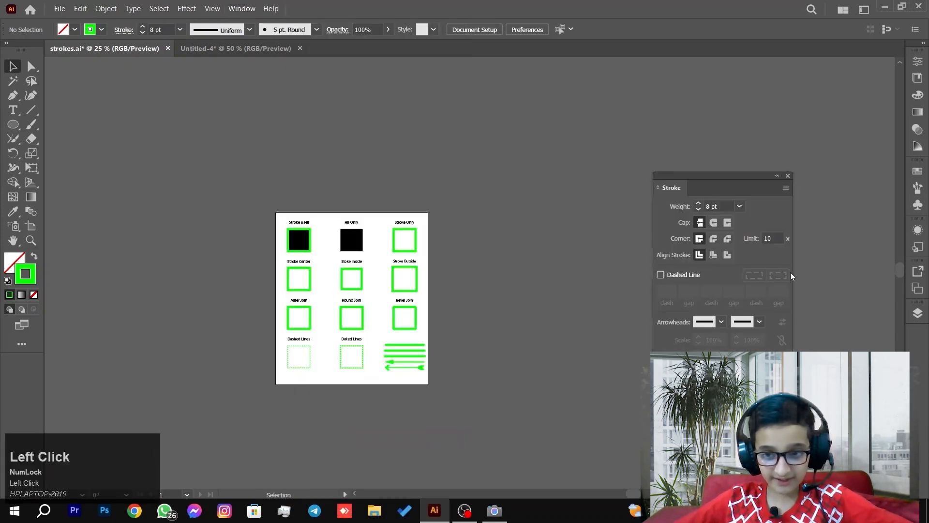
{"action": "left_click_drag", "start_coordinate": [711, 188], "coordinate": [724, 185]}
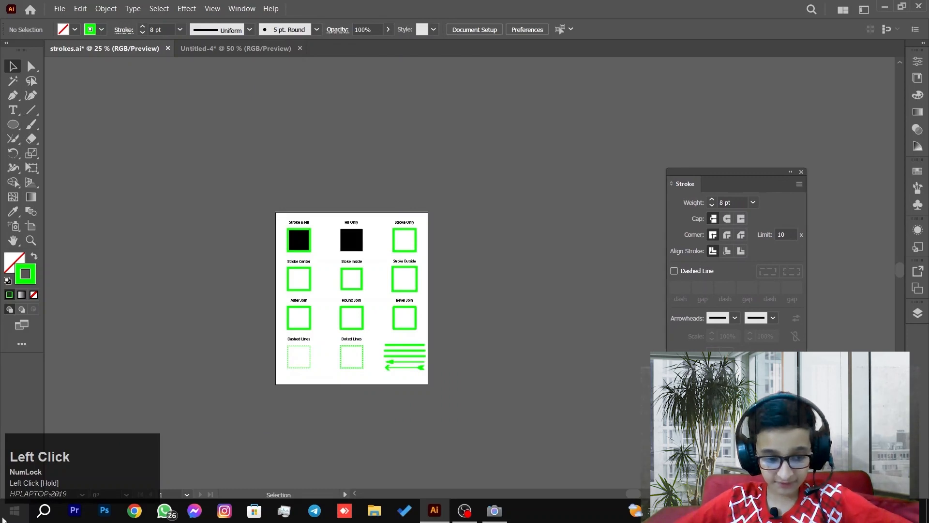
{"action": "right_click", "coordinate": [434, 510]}
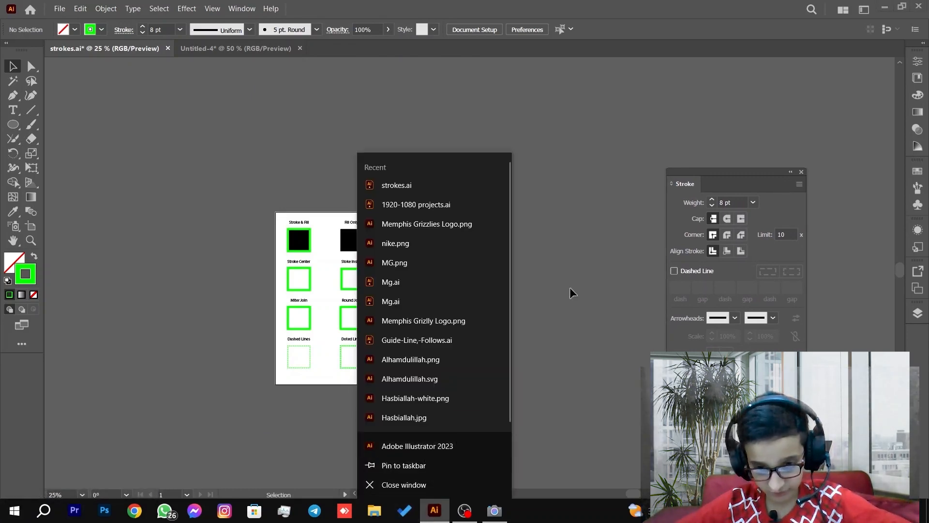
{"action": "left_click", "coordinate": [609, 224]}
Step: Select the Stroke Only square on the artboard
{"action": "scroll", "coordinate": [246, 403], "scroll_direction": "up", "scroll_amount": 3}
{"action": "scroll", "coordinate": [300, 367], "scroll_direction": "down", "scroll_amount": 1}
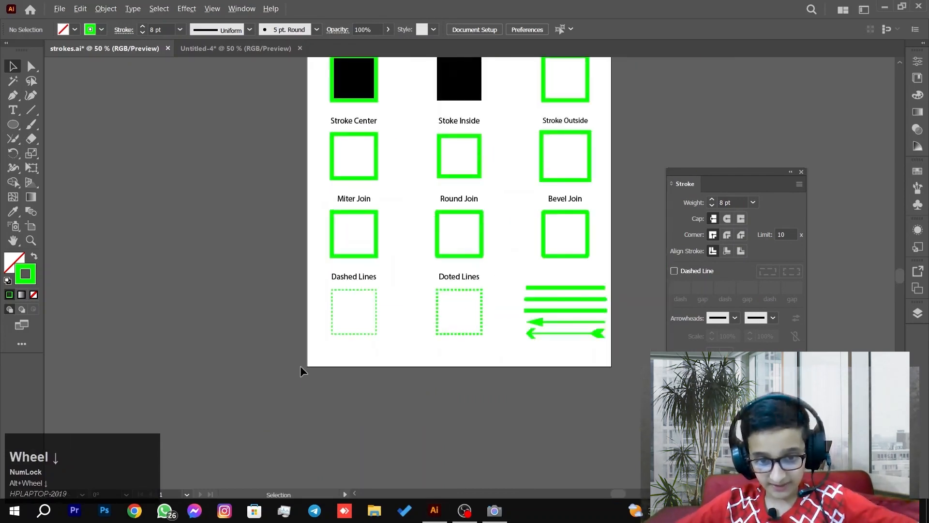
{"action": "mouse_move", "coordinate": [422, 201]}
{"action": "left_mouse_down"}
{"action": "mouse_move", "coordinate": [335, 314]}
{"action": "mouse_move", "coordinate": [349, 281]}
{"action": "left_mouse_up"}
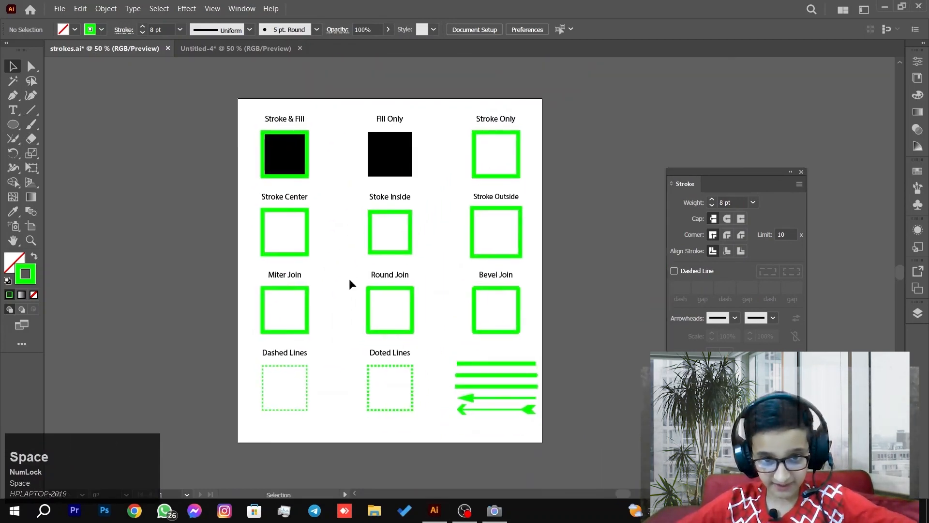
{"action": "left_click_drag", "start_coordinate": [456, 134], "coordinate": [506, 154]}
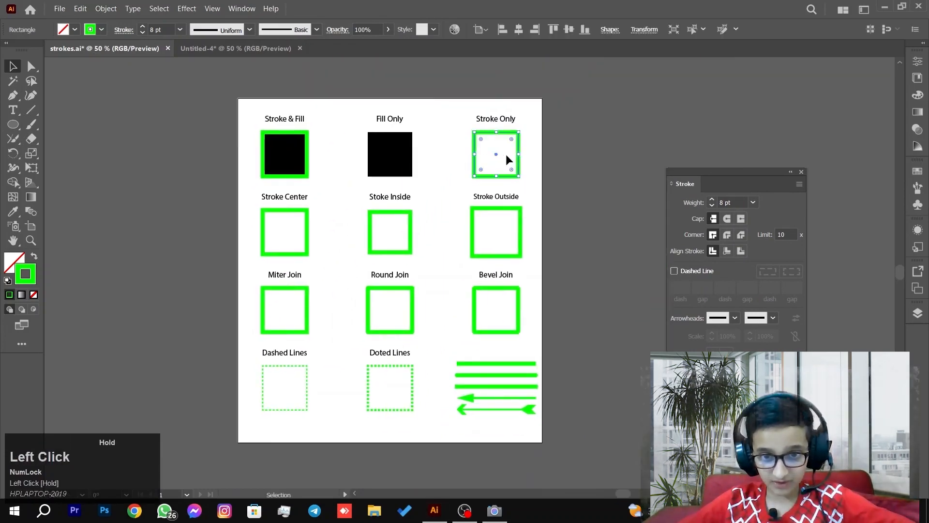
Step: Select the Stroke Center square and raise its stroke weight to 13 pt
{"action": "left_click", "coordinate": [431, 135]}
{"action": "scroll", "coordinate": [267, 247], "scroll_direction": "up", "scroll_amount": 4}
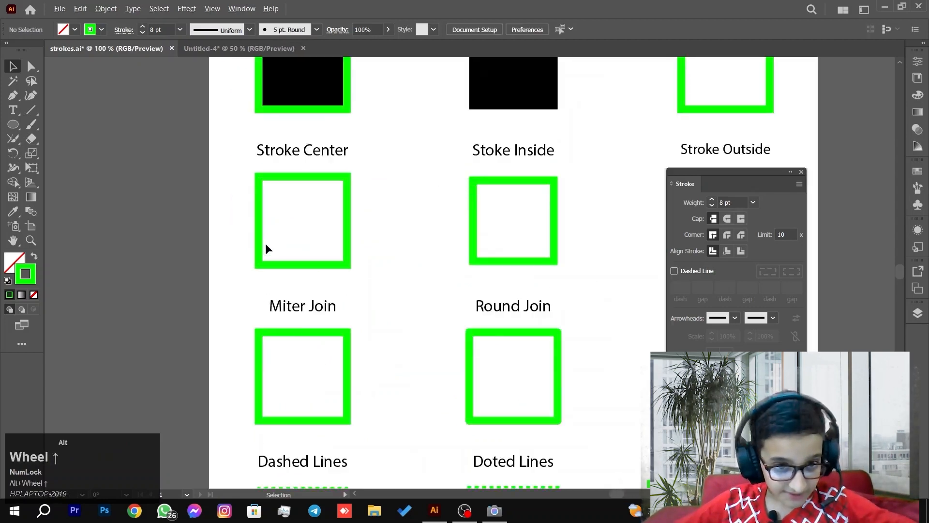
{"action": "left_click_drag", "start_coordinate": [173, 147], "coordinate": [335, 216]}
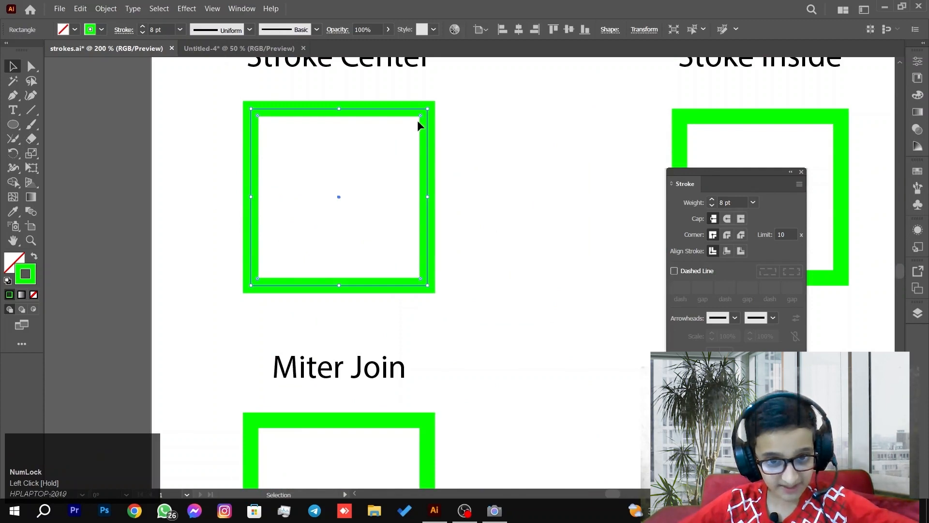
{"action": "left_click", "coordinate": [716, 205]}
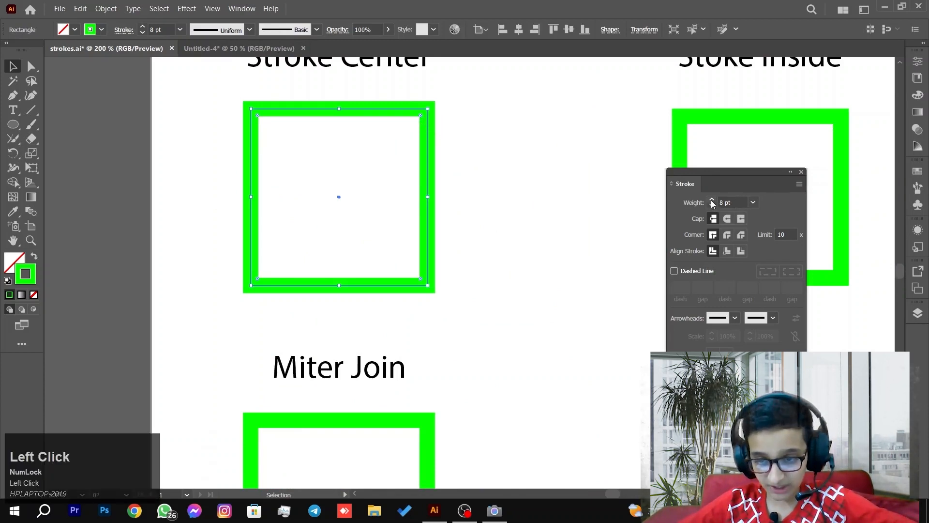
{"action": "left_click", "coordinate": [712, 201]}
{"action": "left_click", "coordinate": [712, 201]}
{"action": "left_click", "coordinate": [712, 201]}
{"action": "left_click", "coordinate": [713, 202]}
{"action": "left_click", "coordinate": [713, 202]}
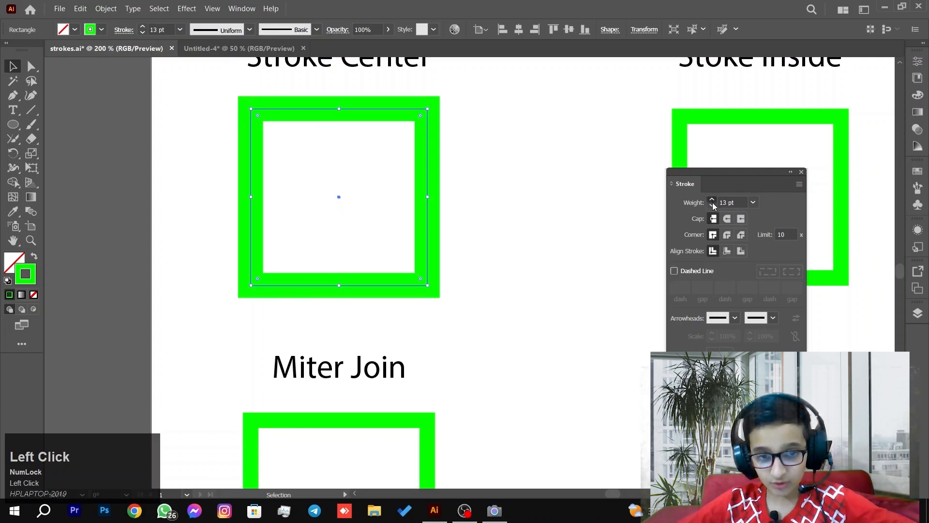
Step: Undo the stroke weight increases on the Stroke Center square
{"action": "key", "text": "ctrl+z"}
{"action": "key", "text": "ctrl+z"}
{"action": "key", "text": "ctrl+z"}
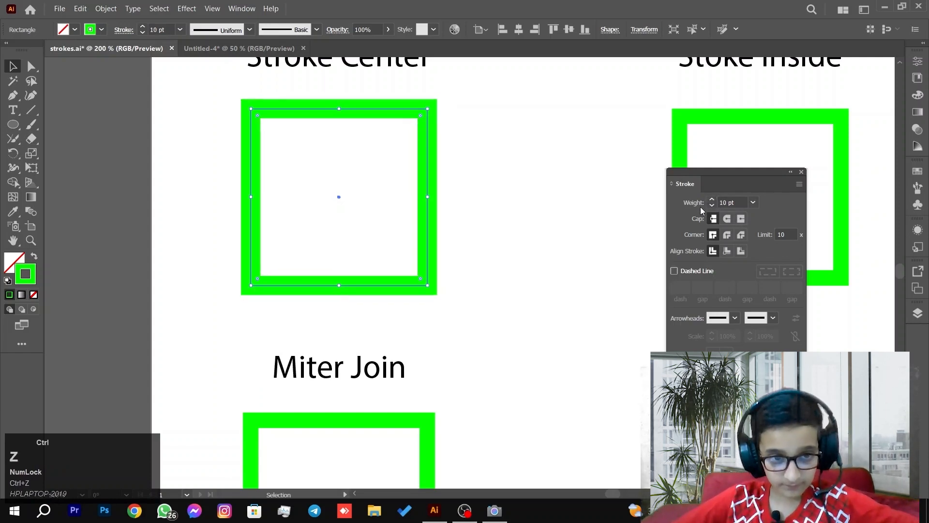
{"action": "key", "text": "ctrl+z"}
Step: Select the Stroke Inside square, align its stroke to the center of the path, set it back to inside, and deselect it
{"action": "key", "text": "c"}
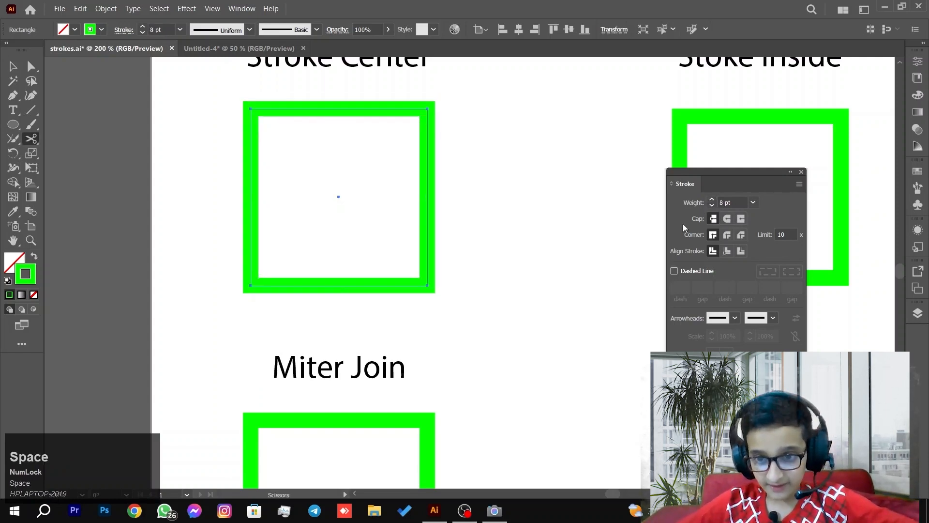
{"action": "left_click_drag", "start_coordinate": [582, 193], "coordinate": [148, 194]}
{"action": "left_click", "coordinate": [176, 162]}
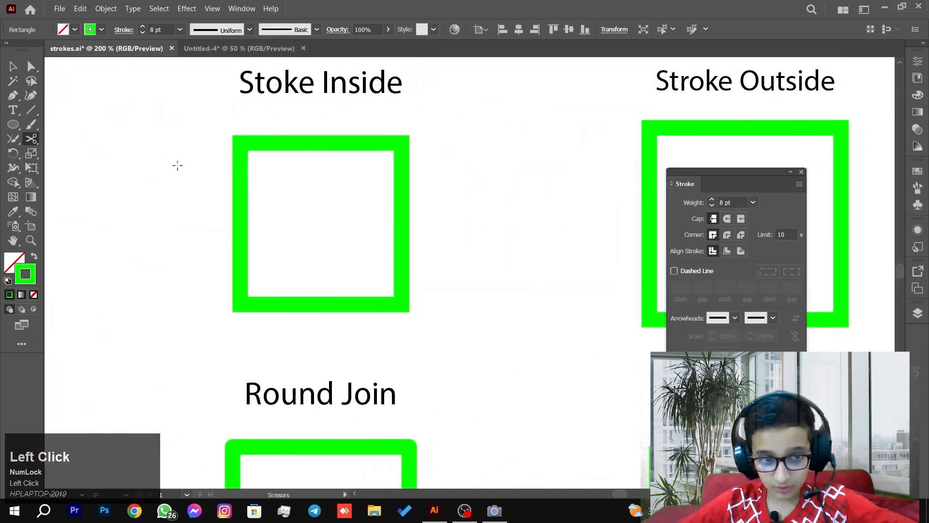
{"action": "left_click", "coordinate": [581, 271]}
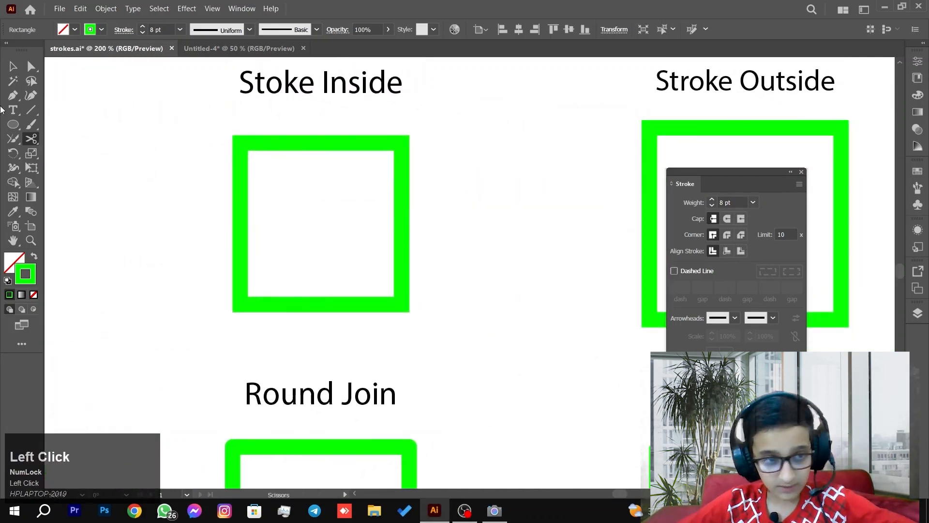
{"action": "left_click", "coordinate": [13, 66]}
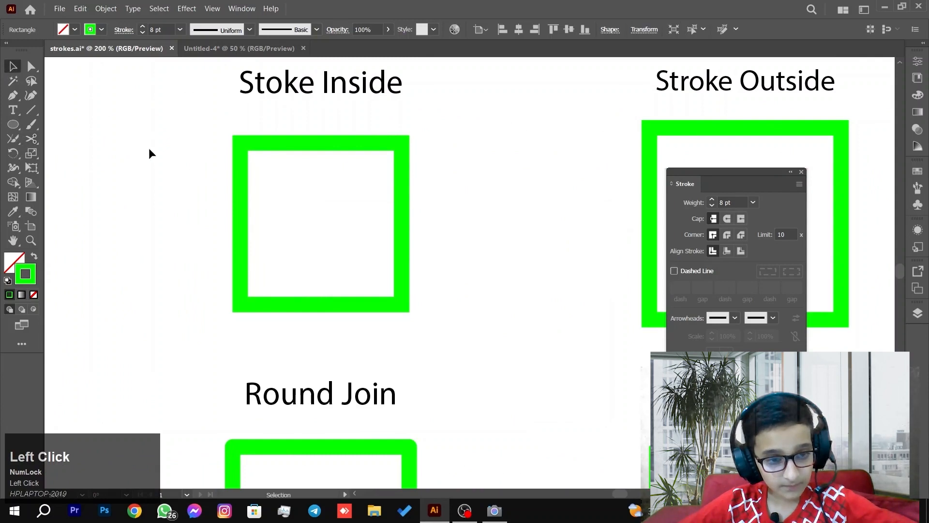
{"action": "left_click_drag", "start_coordinate": [150, 151], "coordinate": [239, 274]}
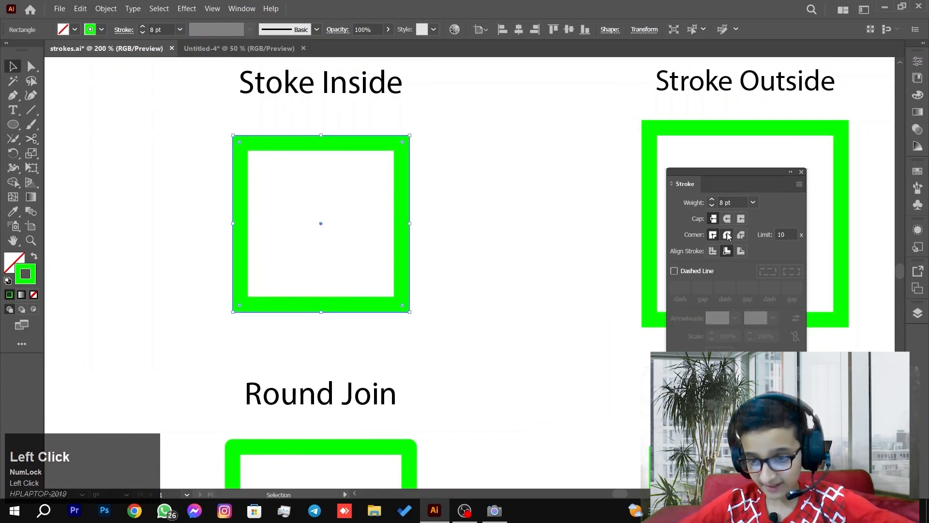
{"action": "left_click", "coordinate": [712, 251]}
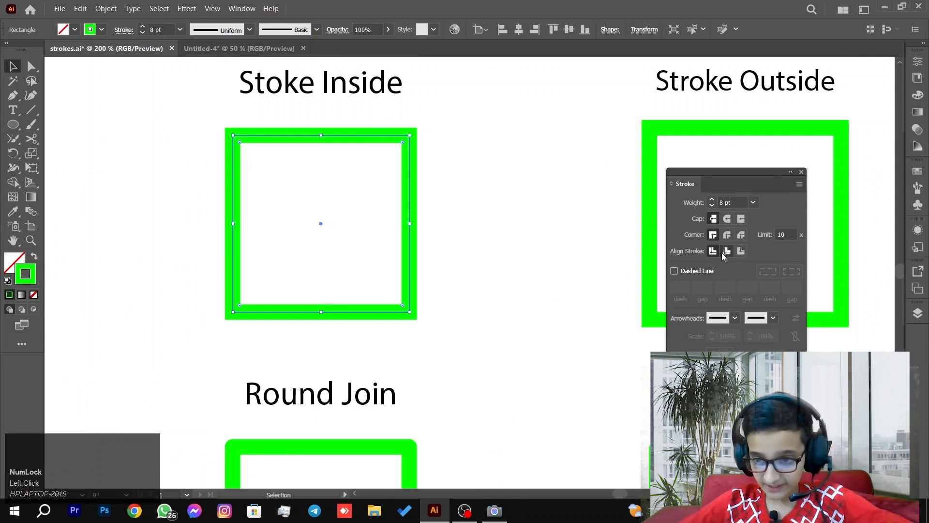
{"action": "left_click", "coordinate": [728, 252]}
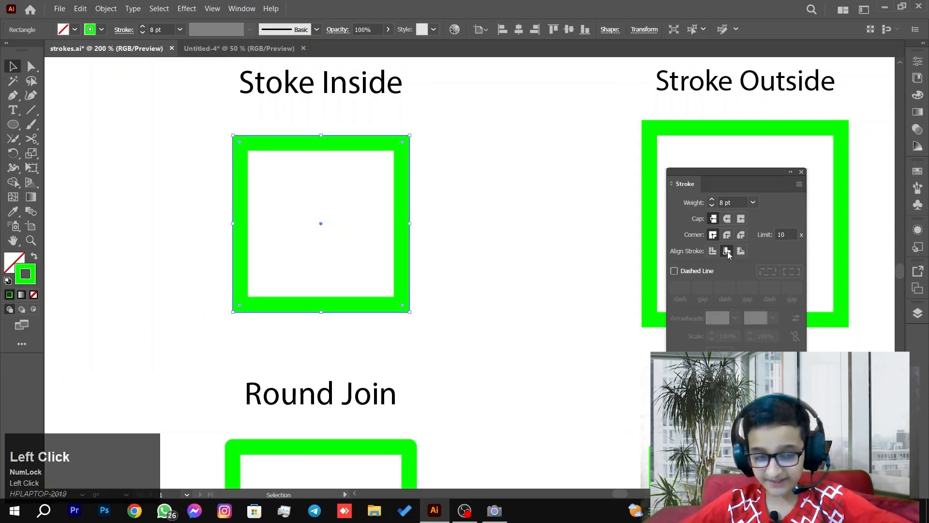
{"action": "left_click", "coordinate": [476, 167]}
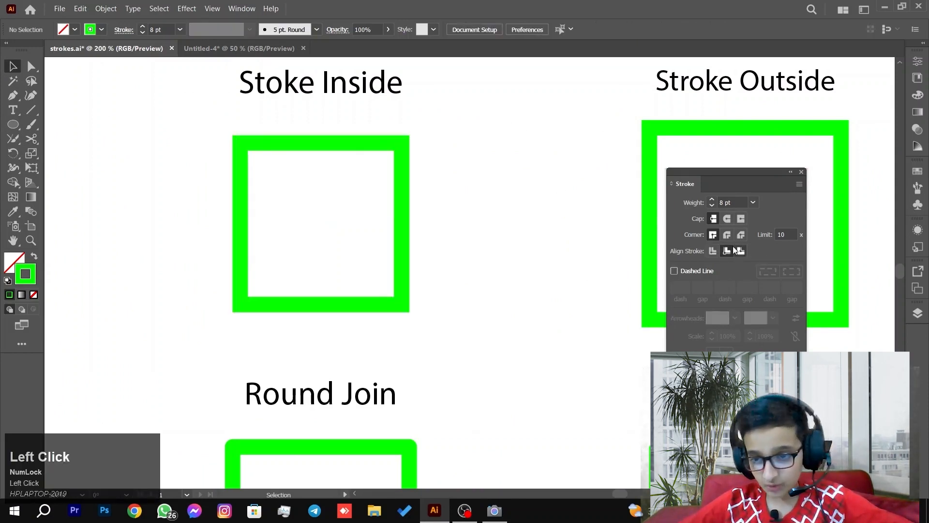
Step: Raise the Stroke Inside square's stroke weight to 51 pt, then set it back to 8 pt
{"action": "left_click_drag", "start_coordinate": [509, 118], "coordinate": [189, 202]}
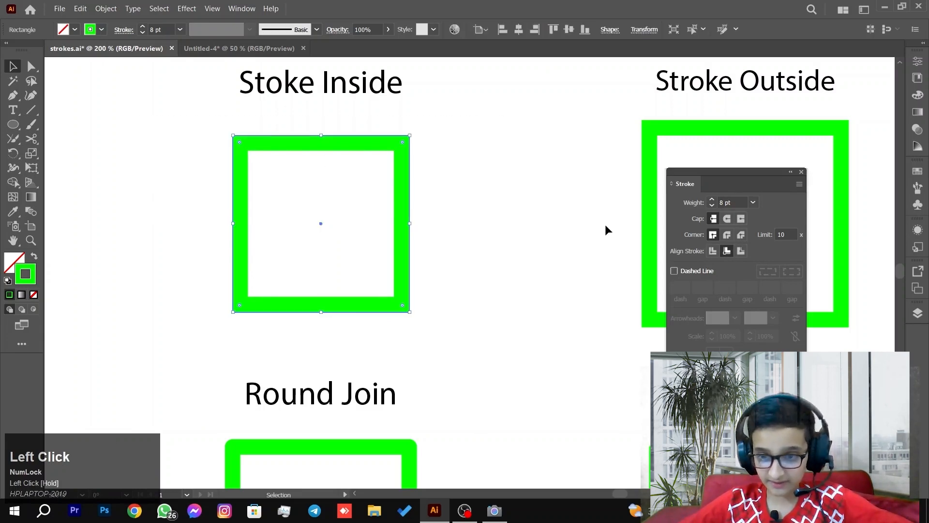
{"action": "left_click_drag", "start_coordinate": [713, 201], "coordinate": [711, 208]}
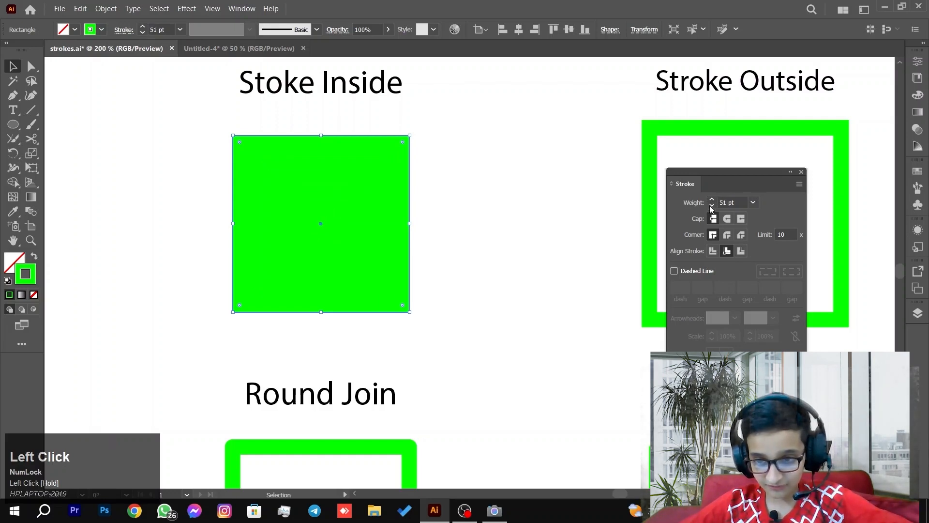
{"action": "left_click", "coordinate": [739, 201]}
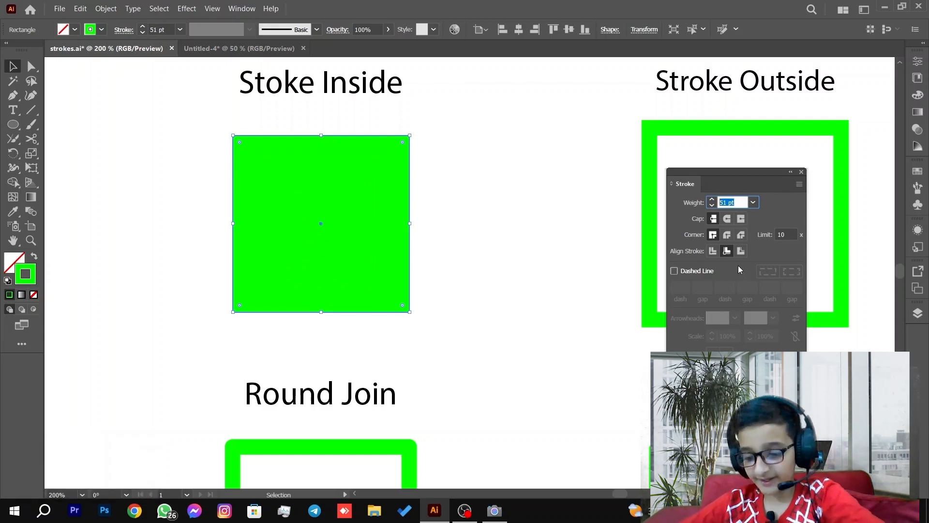
{"action": "type", "text": "8"}
{"action": "key", "text": "Return"}
{"action": "left_click", "coordinate": [523, 181]}
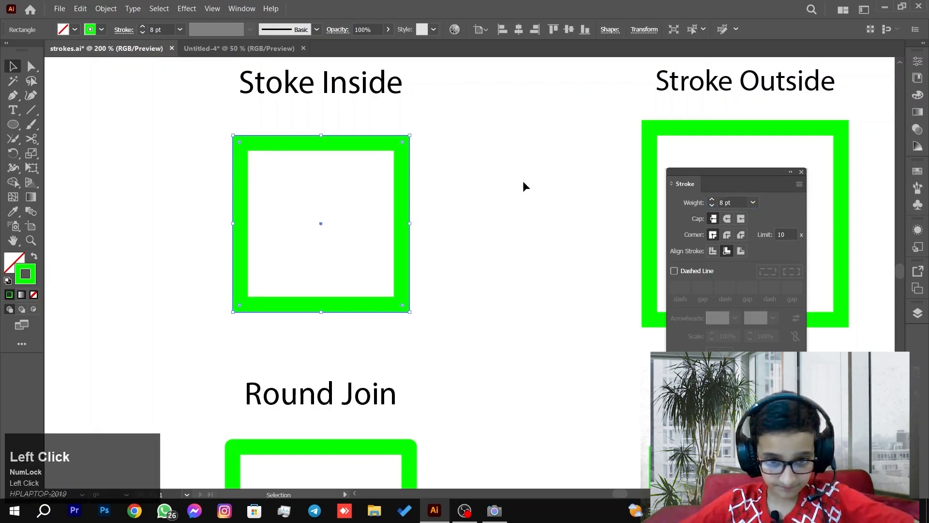
Step: Select the Stroke Outside square and set its stroke weight to 51 pt
{"action": "key", "text": "space"}
{"action": "left_click_drag", "start_coordinate": [544, 200], "coordinate": [193, 246]}
{"action": "left_click_drag", "start_coordinate": [167, 197], "coordinate": [532, 264]}
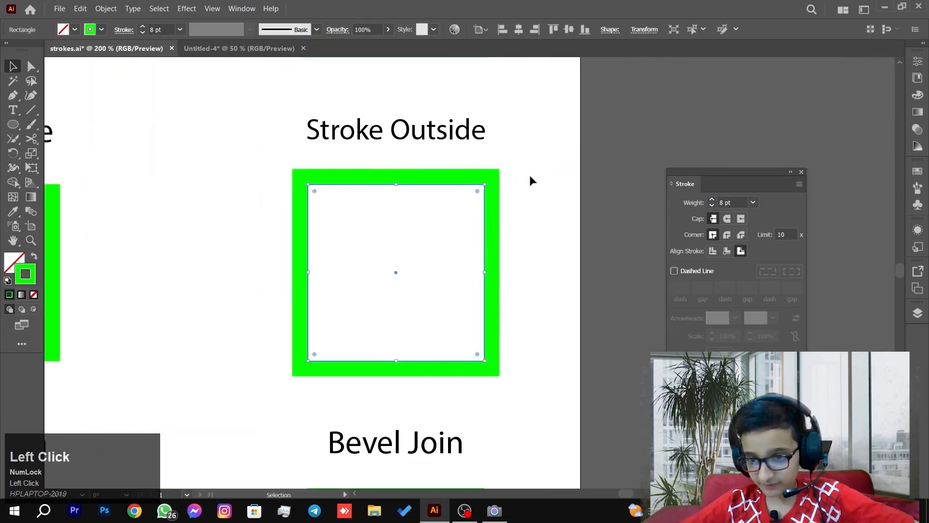
{"action": "left_click", "coordinate": [735, 202]}
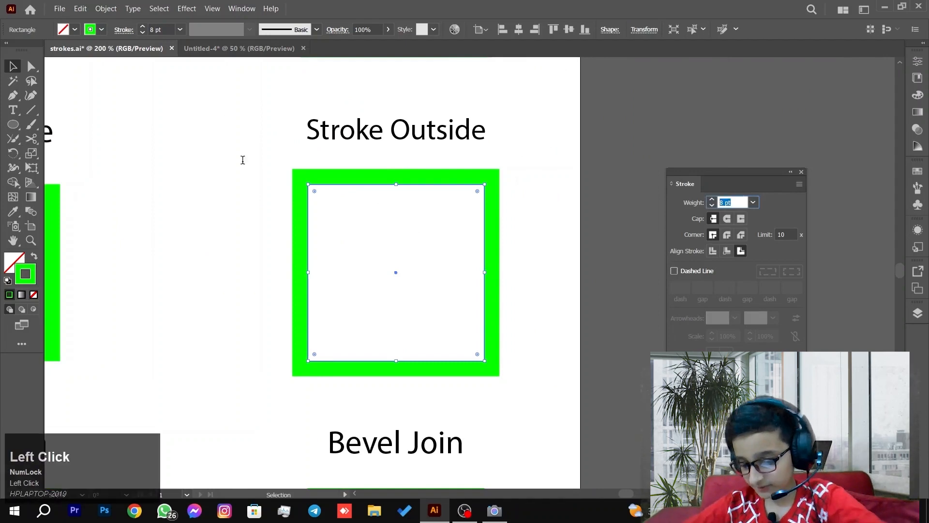
{"action": "key", "text": "Return"}
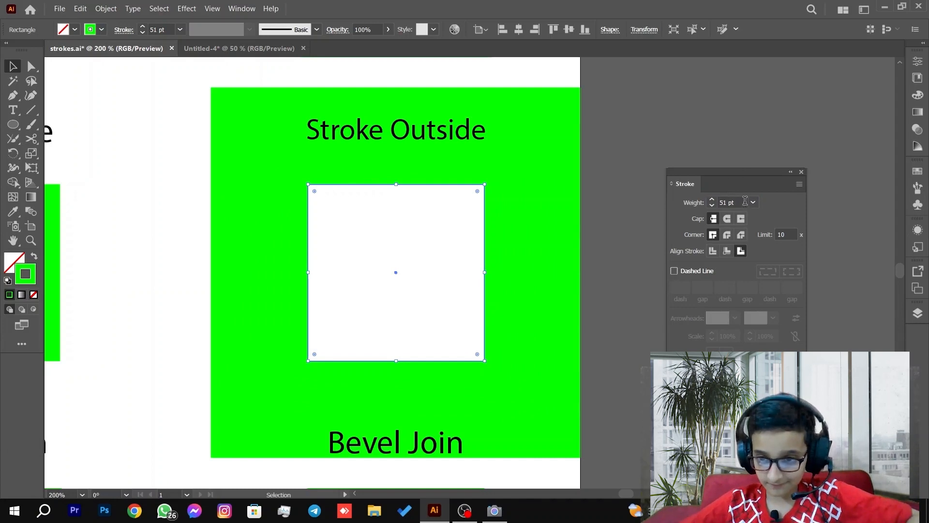
Step: Reduce the Stroke Outside square's stroke weight to 7 pt, then set it to 8 pt
{"action": "left_click", "coordinate": [745, 200]}
{"action": "type", "text": "7"}
{"action": "key", "text": "Return"}
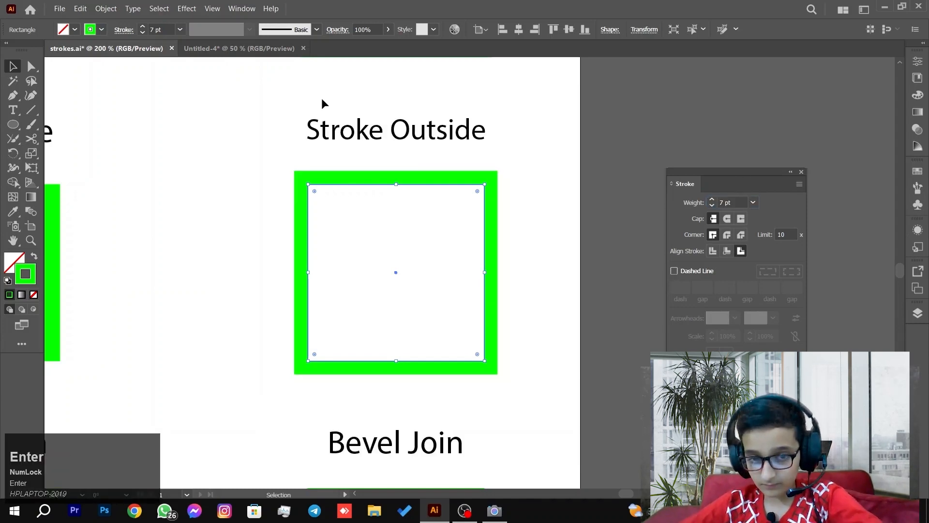
{"action": "left_click", "coordinate": [726, 202]}
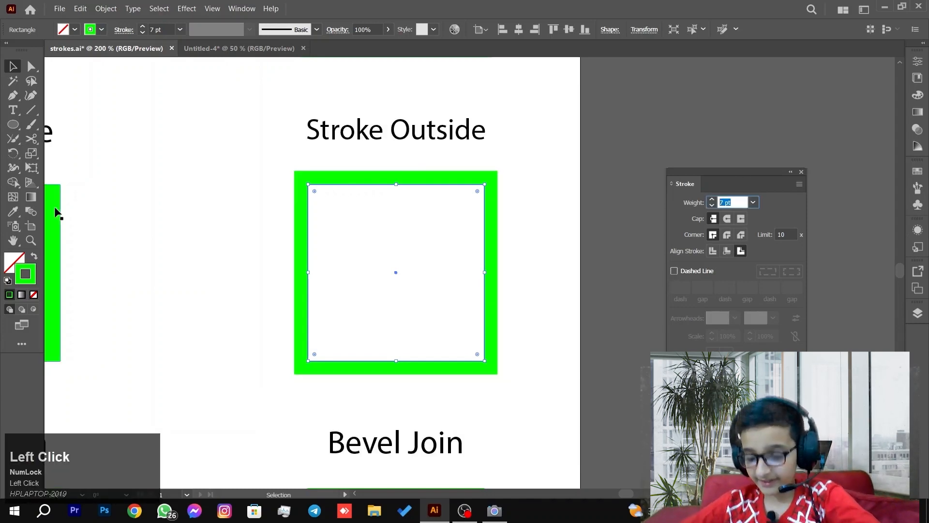
{"action": "type", "text": "8"}
{"action": "key", "text": "Return"}
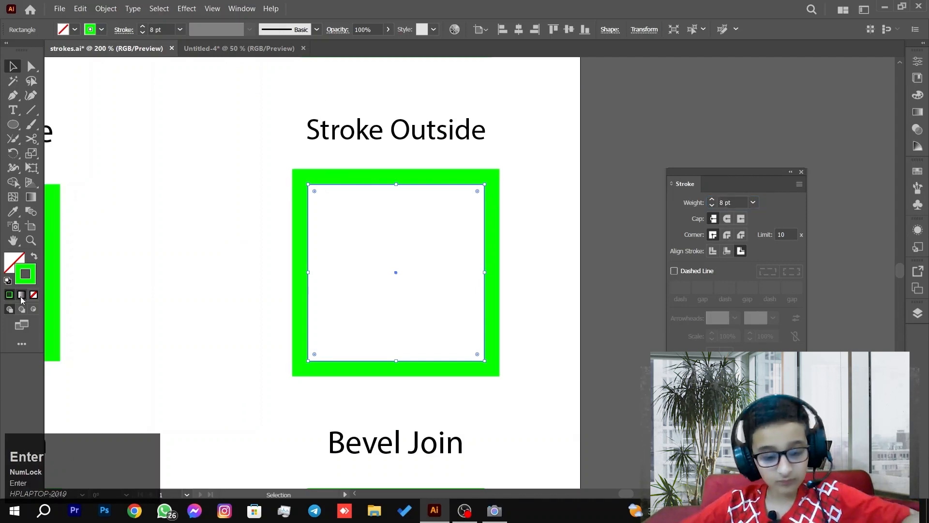
Step: Compare the center, inside and outside stroke squares side by side, then select the Stroke Center square
{"action": "scroll", "coordinate": [21, 300], "scroll_direction": "down", "scroll_amount": 3}
{"action": "mouse_move", "coordinate": [131, 284]}
{"action": "left_mouse_down"}
{"action": "mouse_move", "coordinate": [344, 145]}
{"action": "mouse_move", "coordinate": [437, 234]}
{"action": "mouse_move", "coordinate": [509, 253]}
{"action": "mouse_move", "coordinate": [518, 234]}
{"action": "left_mouse_up"}
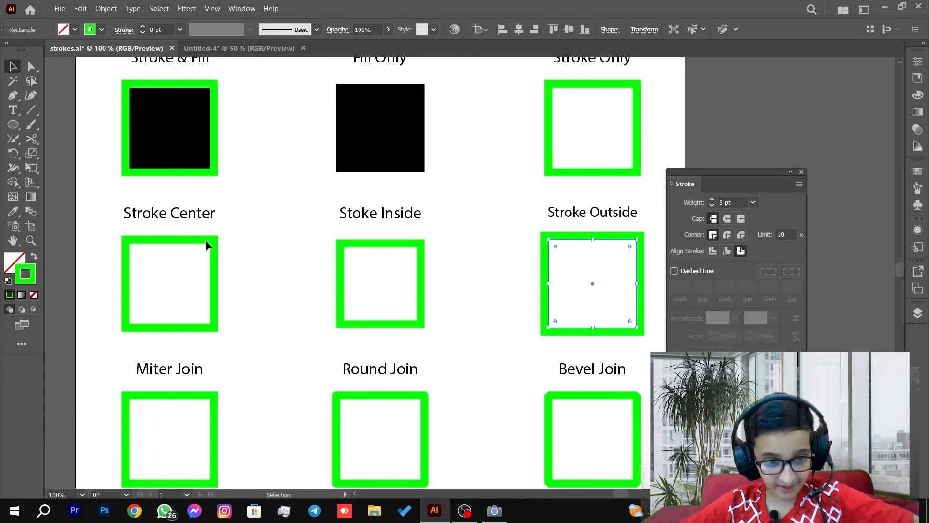
{"action": "left_click", "coordinate": [243, 240]}
{"action": "left_click_drag", "start_coordinate": [165, 275], "coordinate": [207, 244]}
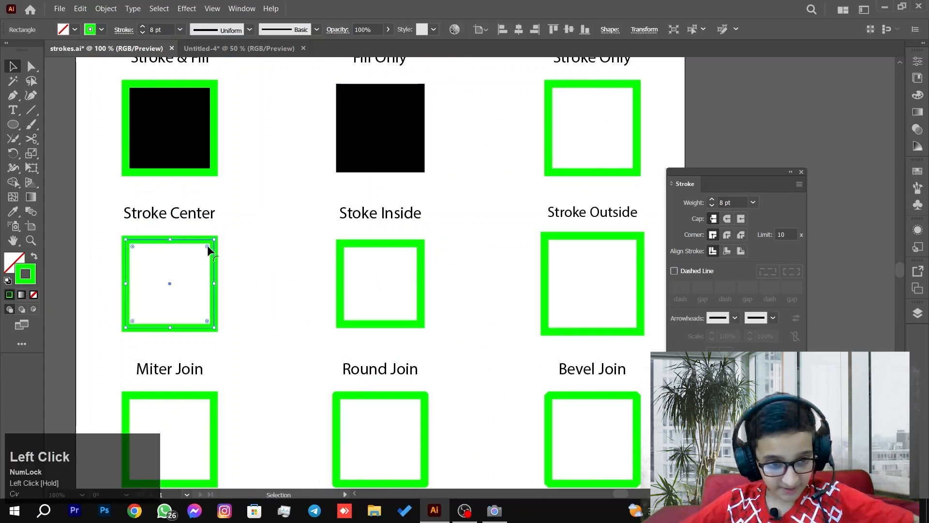
Step: Select the Miter Join square and examine its corners and corner setting
{"action": "scroll", "coordinate": [220, 319], "scroll_direction": "down", "scroll_amount": 1}
{"action": "mouse_move", "coordinate": [220, 319]}
{"action": "left_mouse_down"}
{"action": "mouse_move", "coordinate": [242, 311]}
{"action": "mouse_move", "coordinate": [270, 224]}
{"action": "left_mouse_up"}
{"action": "scroll", "coordinate": [238, 307], "scroll_direction": "up", "scroll_amount": 2}
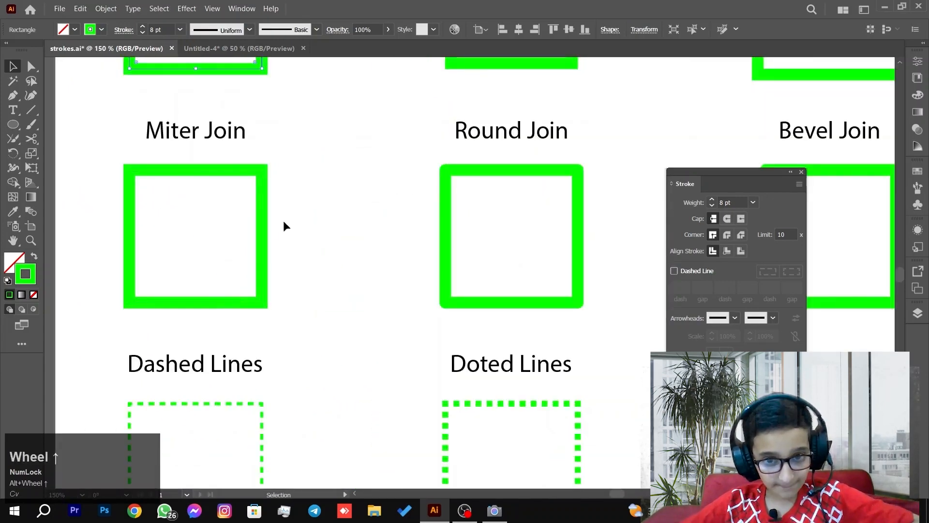
{"action": "left_click_drag", "start_coordinate": [315, 192], "coordinate": [224, 191]}
{"action": "left_click", "coordinate": [353, 135]}
{"action": "left_click_drag", "start_coordinate": [294, 200], "coordinate": [207, 263]}
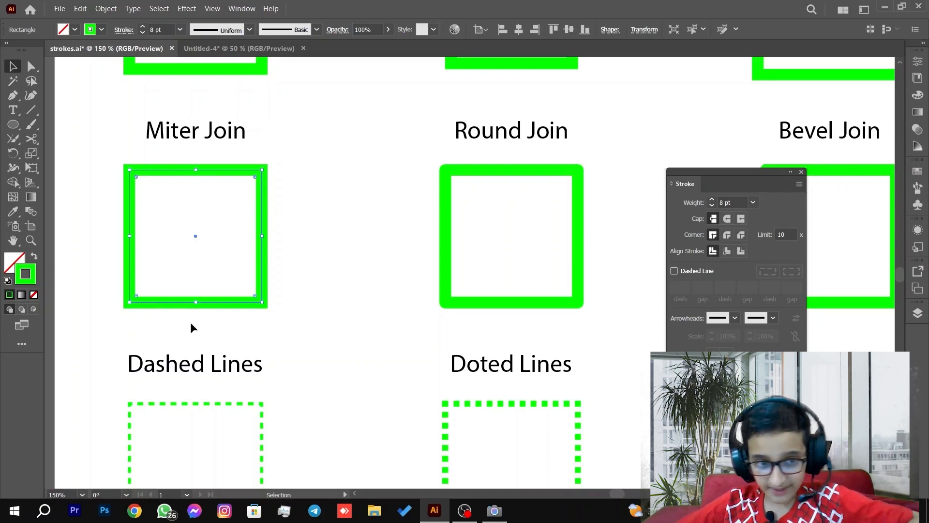
{"action": "scroll", "coordinate": [284, 126], "scroll_direction": "up", "scroll_amount": 4, "text": "alt"}
{"action": "scroll", "coordinate": [182, 376], "scroll_direction": "down", "scroll_amount": 3, "text": "alt"}
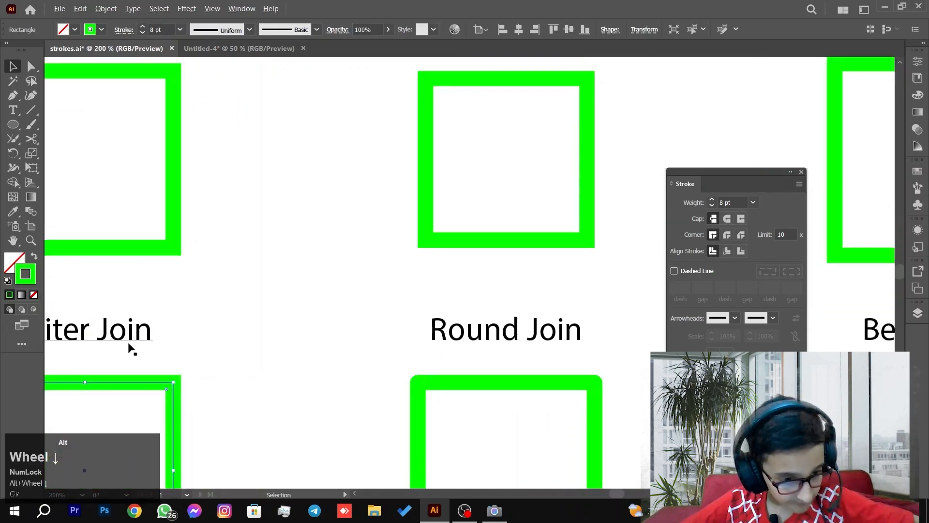
{"action": "scroll", "coordinate": [351, 353], "scroll_direction": "down", "scroll_amount": 1, "text": "alt"}
{"action": "scroll", "coordinate": [380, 338], "scroll_direction": "down", "scroll_amount": 2}
{"action": "scroll", "coordinate": [380, 339], "scroll_direction": "down", "scroll_amount": 2}
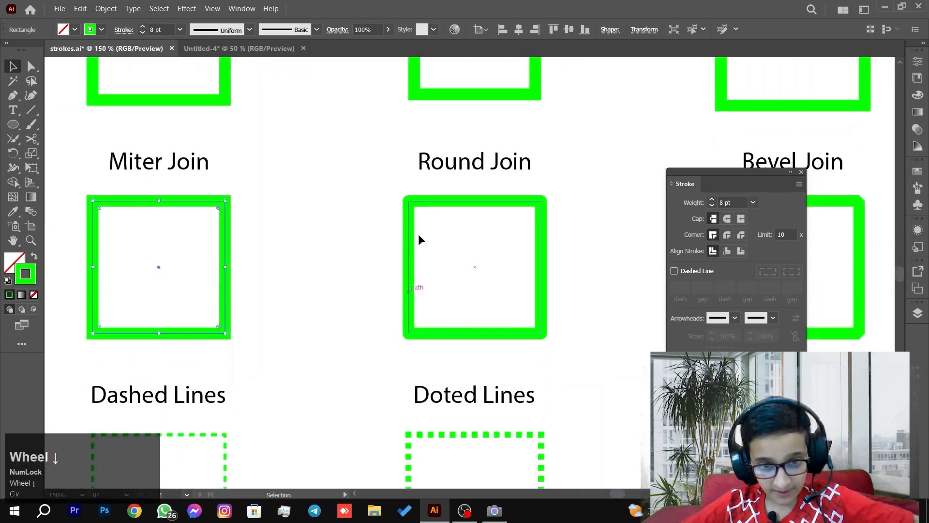
Step: Select the Round Join square, examine its upper-left corner up close and its corner setting, and deselect it
{"action": "left_click_drag", "start_coordinate": [386, 196], "coordinate": [443, 214]}
{"action": "scroll", "coordinate": [377, 223], "scroll_direction": "up", "scroll_amount": 3, "text": "alt"}
{"action": "scroll", "coordinate": [350, 159], "scroll_direction": "up", "scroll_amount": 4, "text": "alt"}
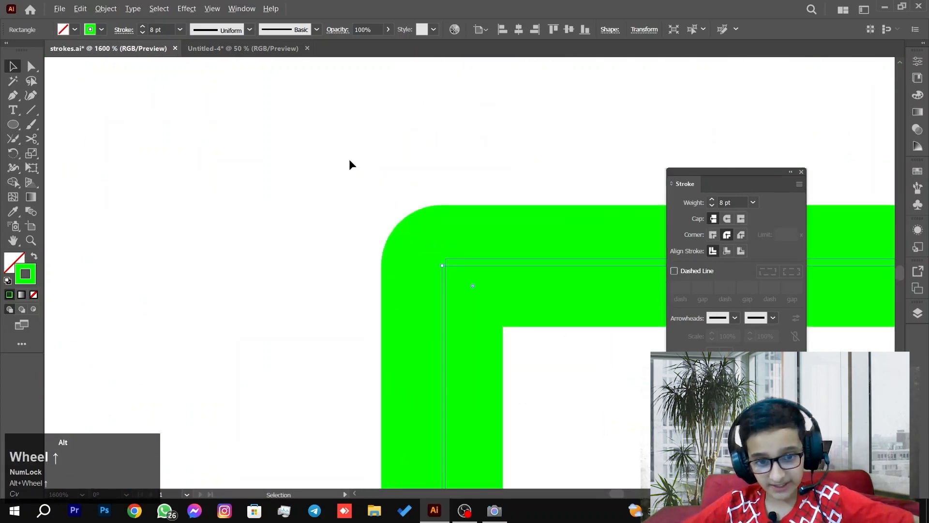
{"action": "scroll", "coordinate": [487, 285], "scroll_direction": "down", "scroll_amount": 3, "text": "alt"}
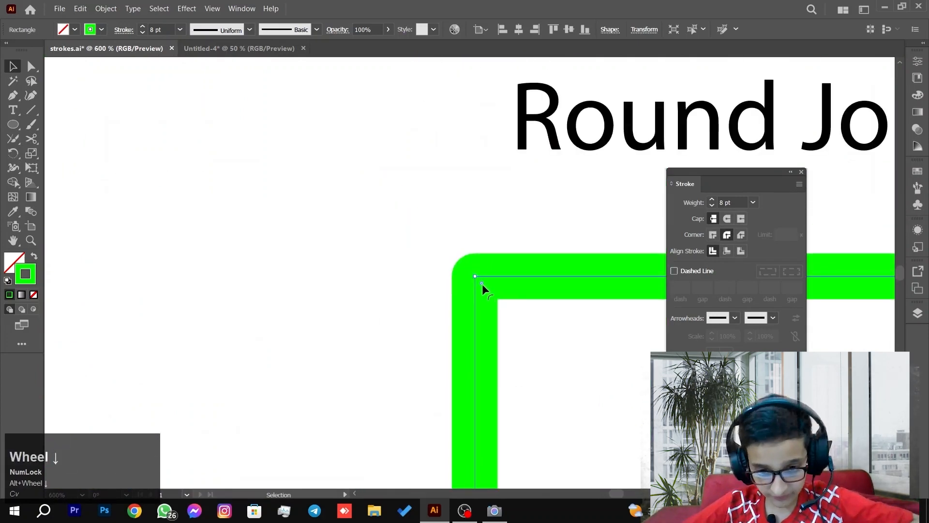
{"action": "left_click_drag", "start_coordinate": [483, 282], "coordinate": [411, 283]}
{"action": "scroll", "coordinate": [527, 313], "scroll_direction": "down", "scroll_amount": 5}
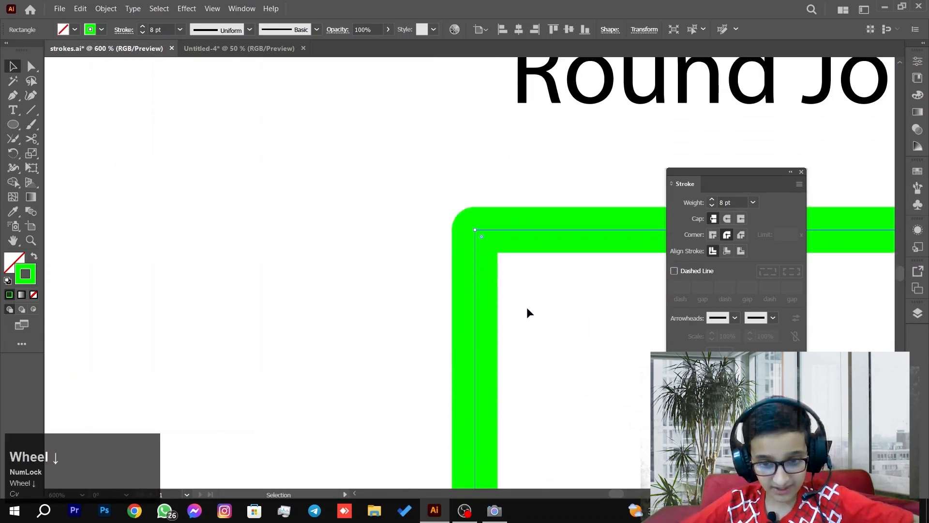
{"action": "left_click_drag", "start_coordinate": [578, 326], "coordinate": [367, 255]}
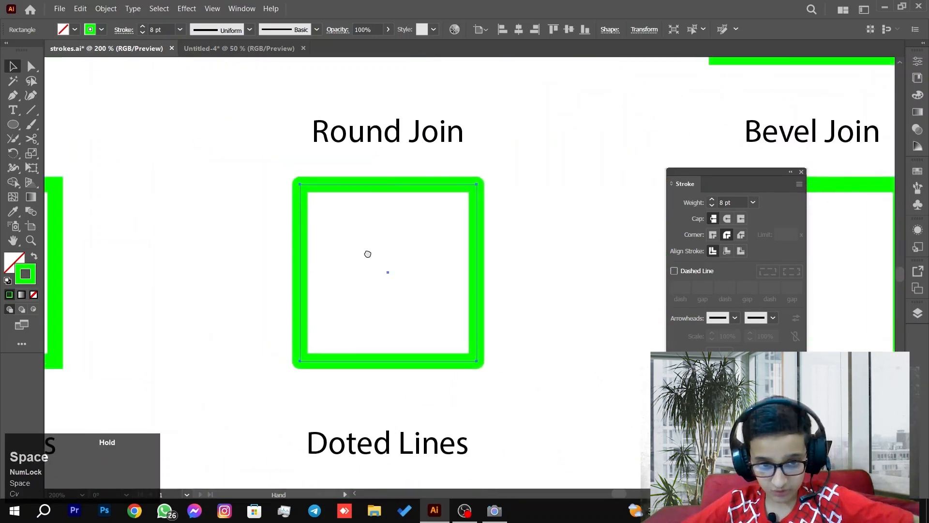
{"action": "left_click_drag", "start_coordinate": [308, 193], "coordinate": [592, 195]}
{"action": "left_click", "coordinate": [595, 196]}
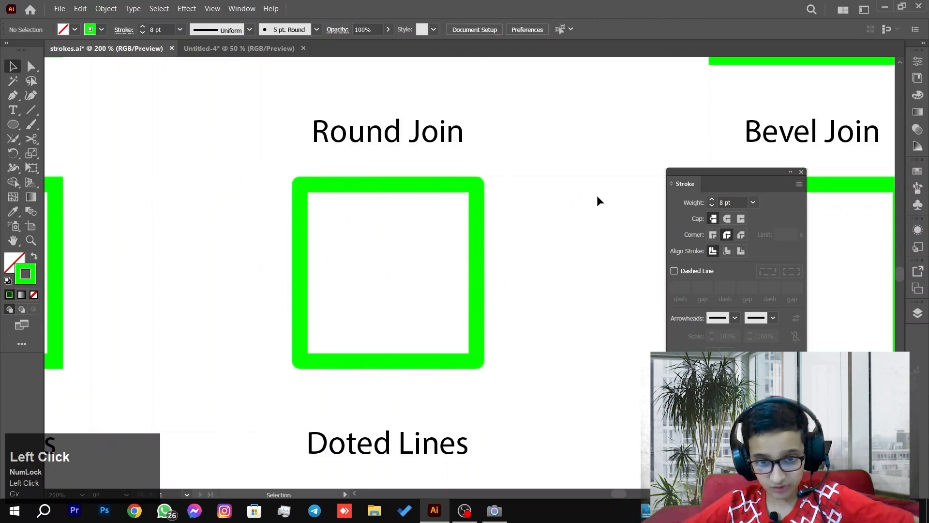
{"action": "left_click_drag", "start_coordinate": [514, 178], "coordinate": [494, 194]}
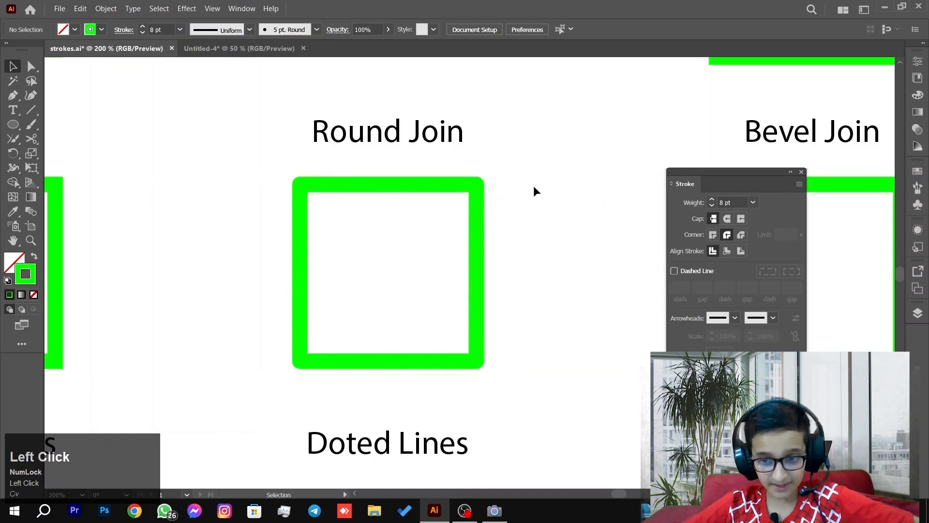
Step: Examine the Bevel Join square's upper-left corner up close and select the square to check its corner setting
{"action": "left_click_drag", "start_coordinate": [484, 192], "coordinate": [544, 166]}
{"action": "left_click", "coordinate": [511, 171]}
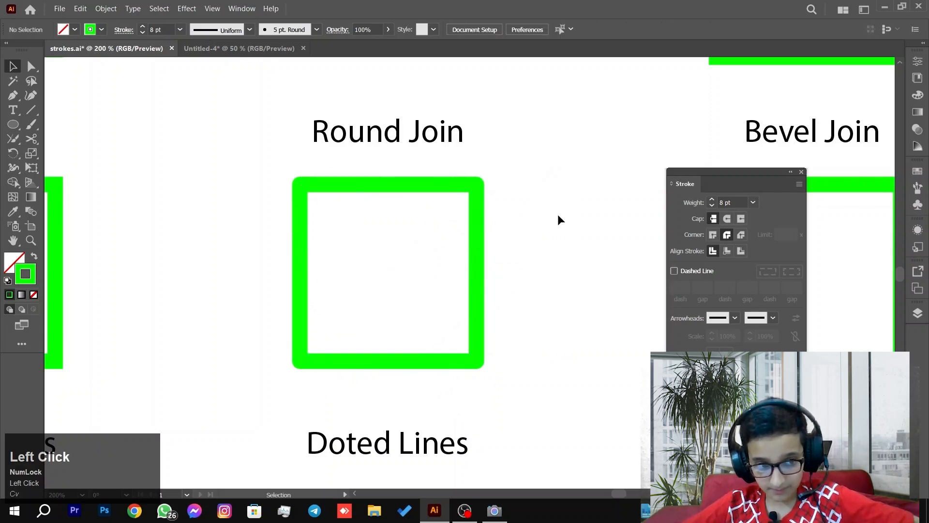
{"action": "key", "text": "space"}
{"action": "left_click_drag", "start_coordinate": [549, 233], "coordinate": [290, 234]}
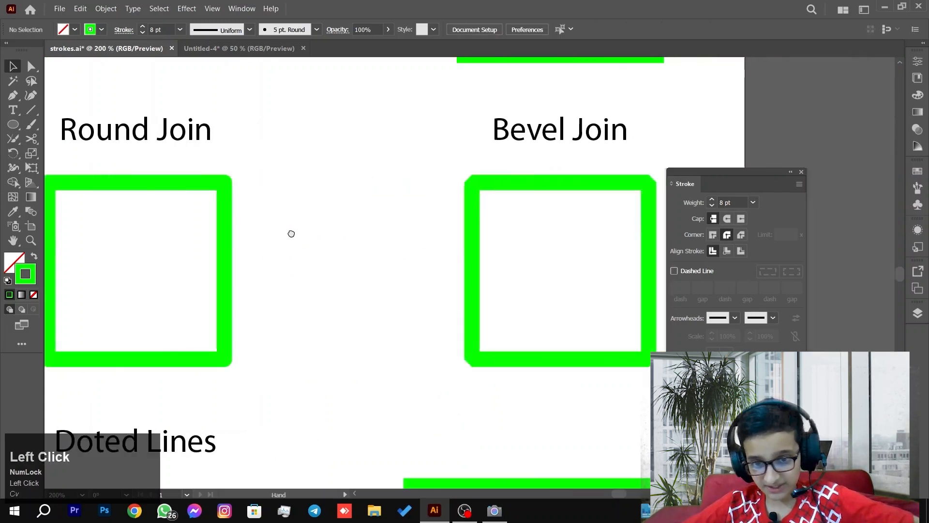
{"action": "left_click_drag", "start_coordinate": [417, 218], "coordinate": [253, 203]}
{"action": "scroll", "coordinate": [256, 194], "scroll_direction": "up", "scroll_amount": 2}
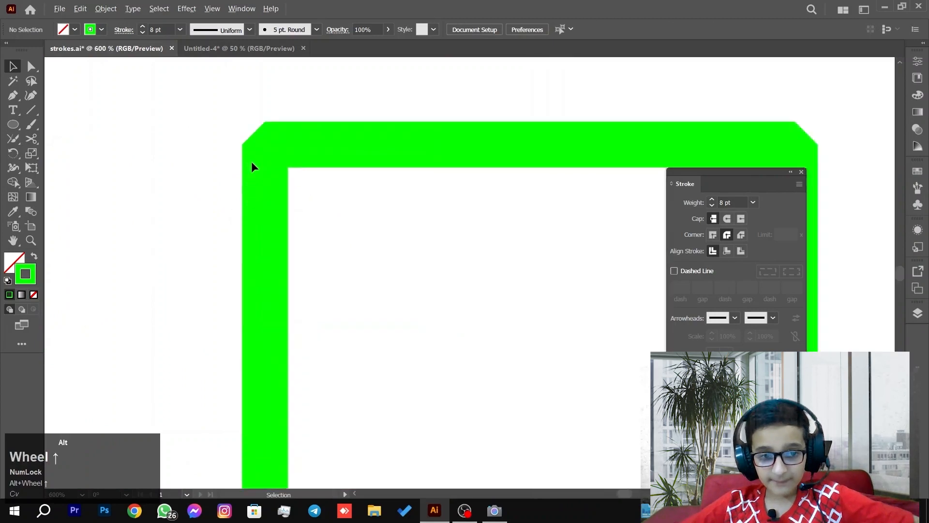
{"action": "left_click_drag", "start_coordinate": [209, 160], "coordinate": [472, 273]}
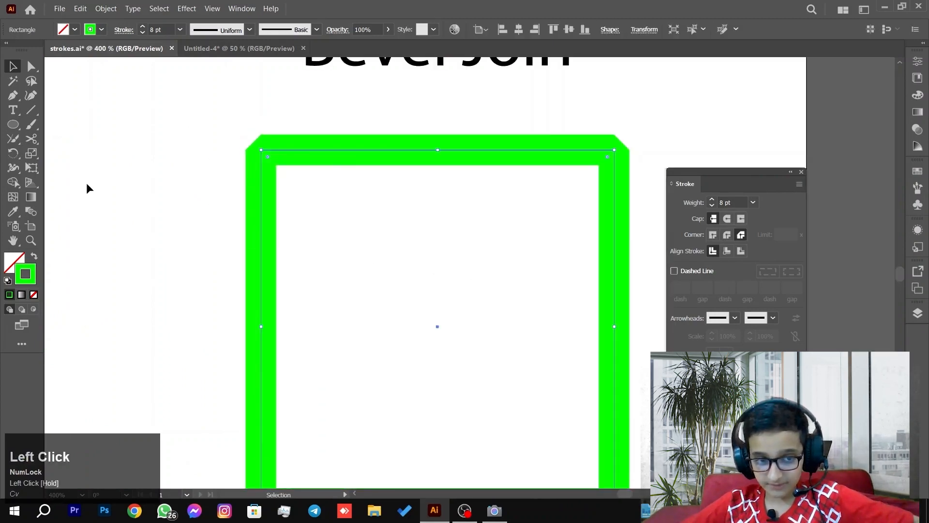
Step: Compare the corner settings of the Miter Join, Round Join and Bevel Join squares by selecting them together and individually
{"action": "scroll", "coordinate": [140, 210], "scroll_direction": "down", "scroll_amount": 4}
{"action": "key", "text": "space"}
{"action": "left_click_drag", "start_coordinate": [54, 255], "coordinate": [447, 252]}
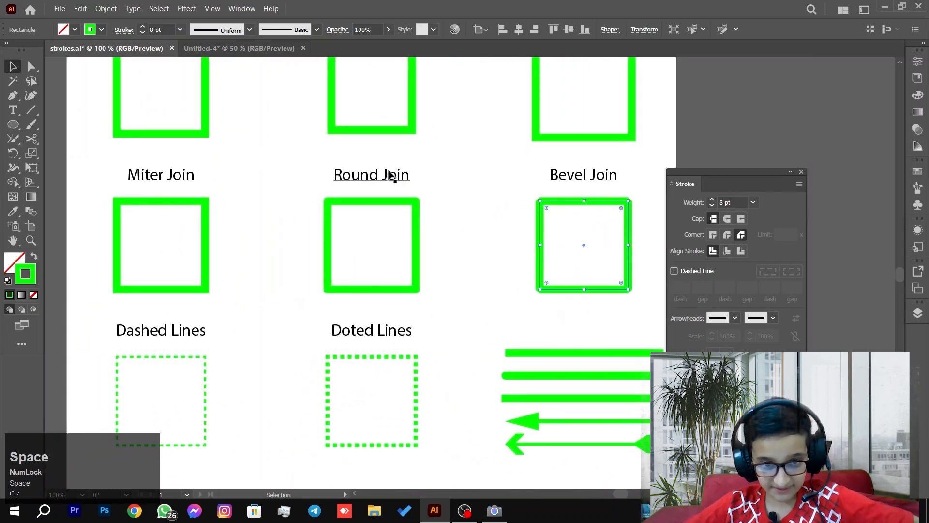
{"action": "left_click_drag", "start_coordinate": [81, 199], "coordinate": [646, 280]}
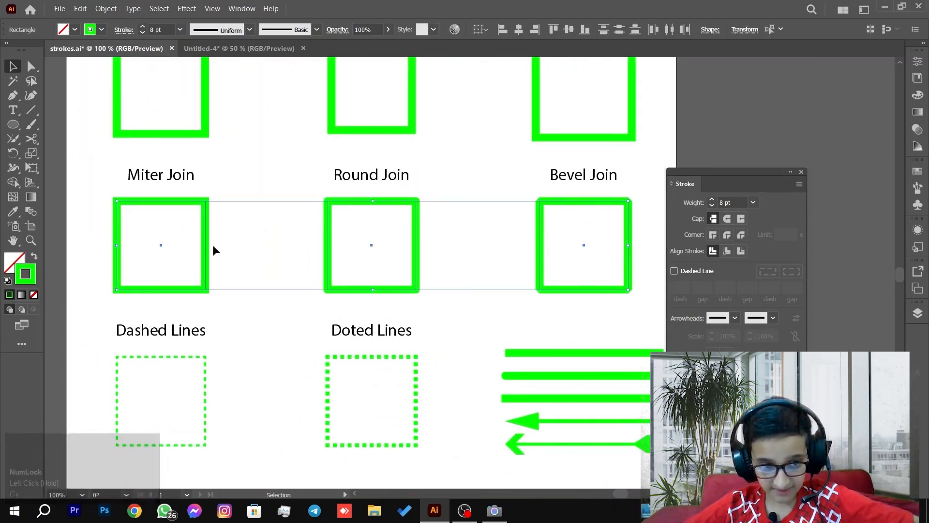
{"action": "left_click", "coordinate": [163, 247]}
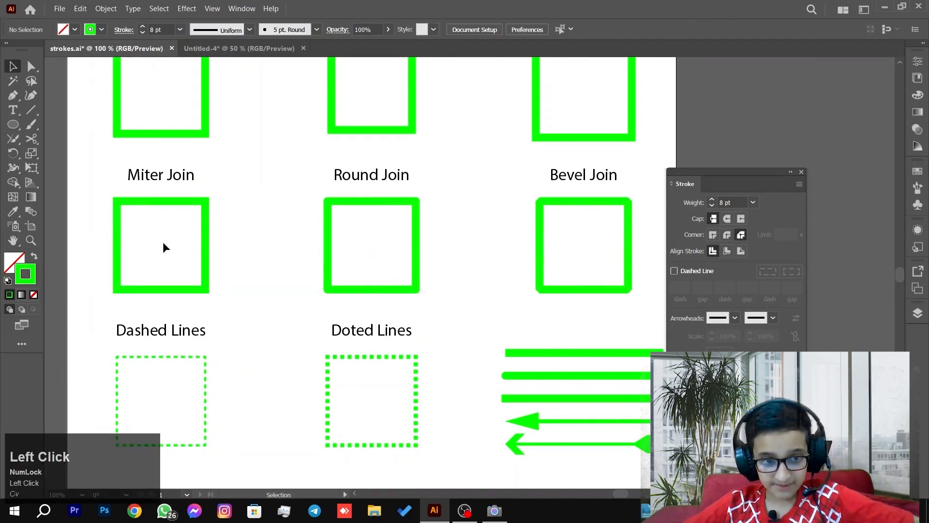
{"action": "left_click", "coordinate": [179, 246]}
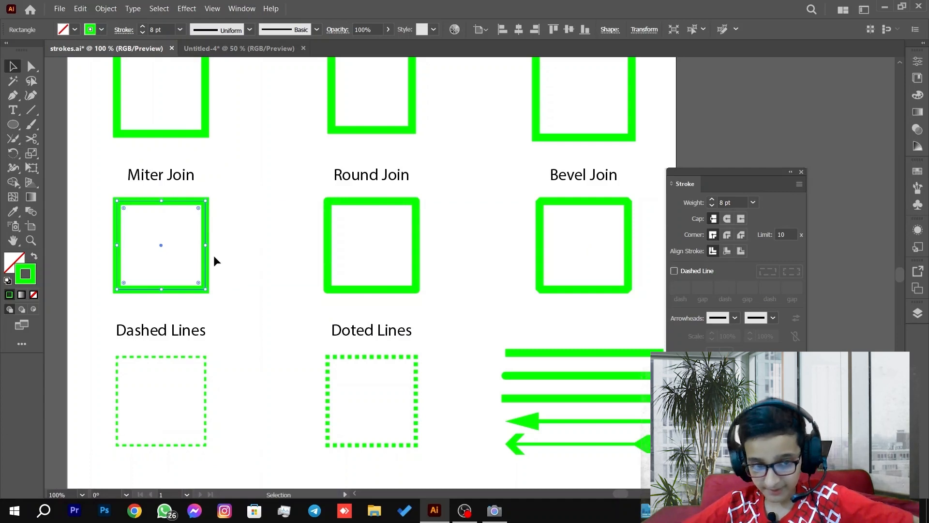
{"action": "left_click", "coordinate": [339, 203]}
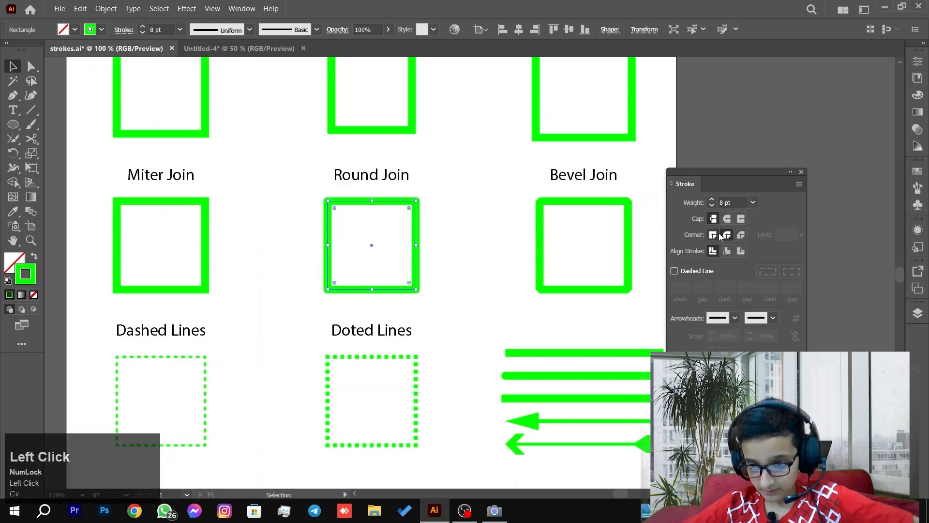
{"action": "left_click", "coordinate": [618, 240]}
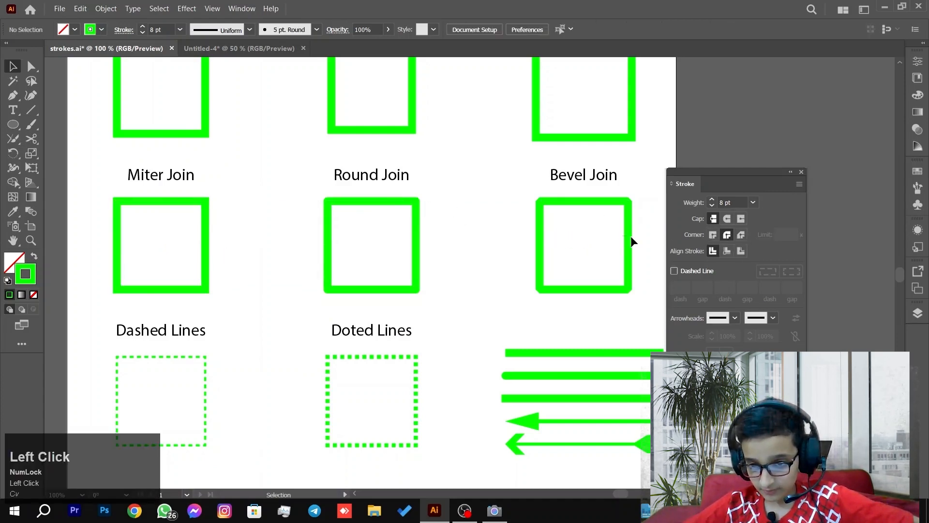
{"action": "left_click", "coordinate": [631, 241]}
{"action": "left_click", "coordinate": [639, 224]}
Step: Turn off the dashed line option on the Dashed Lines square and deselect it
{"action": "key", "text": "space"}
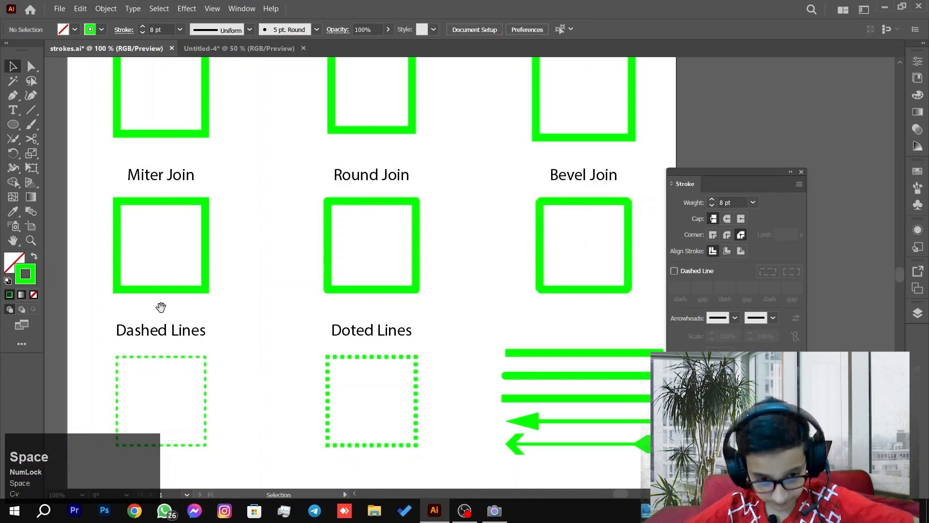
{"action": "left_click_drag", "start_coordinate": [194, 315], "coordinate": [328, 139]}
{"action": "scroll", "coordinate": [286, 237], "scroll_direction": "up", "scroll_amount": 3}
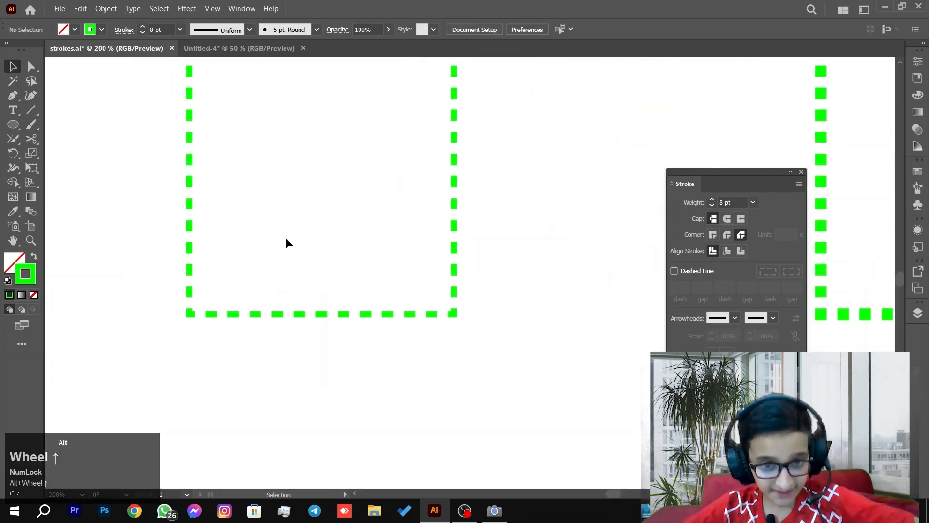
{"action": "scroll", "coordinate": [286, 237], "scroll_direction": "down", "scroll_amount": 2}
{"action": "key", "text": "space"}
{"action": "left_click_drag", "start_coordinate": [488, 187], "coordinate": [518, 243]}
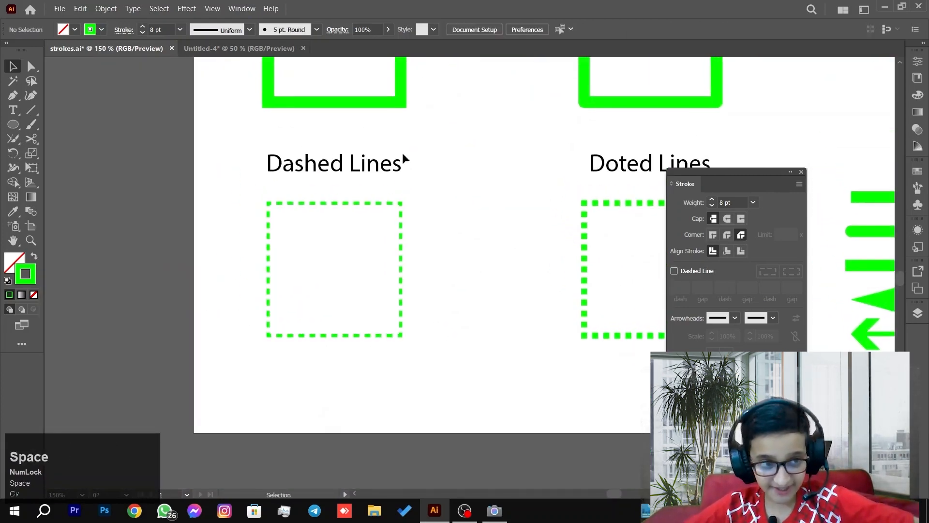
{"action": "left_click", "coordinate": [269, 232]}
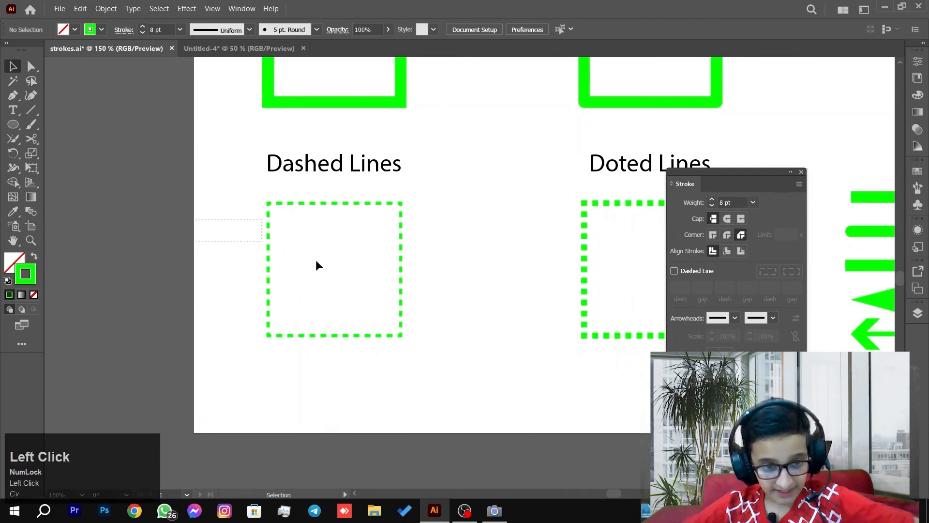
{"action": "left_click", "coordinate": [681, 272]}
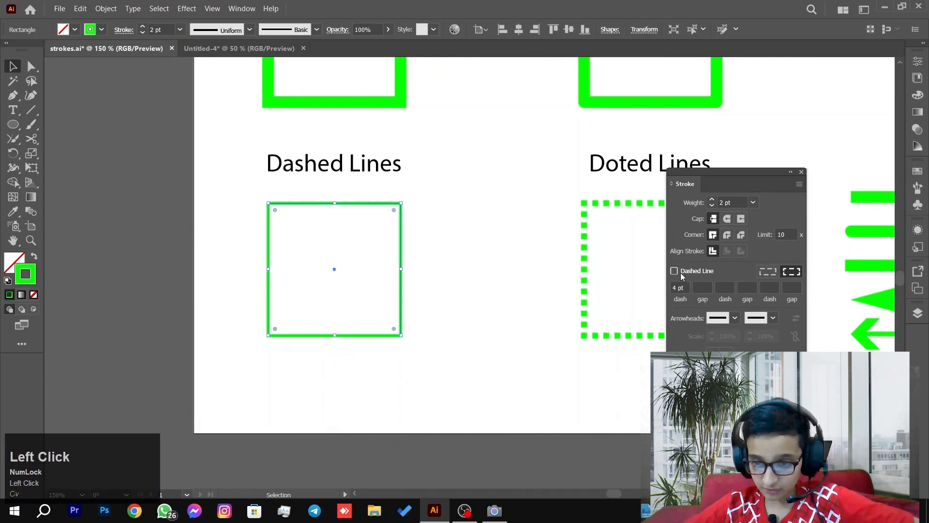
{"action": "left_click", "coordinate": [415, 199]}
Step: Turn the dashed line option back on for the Dashed Lines square and deselect it
{"action": "scroll", "coordinate": [422, 259], "scroll_direction": "up", "scroll_amount": 4}
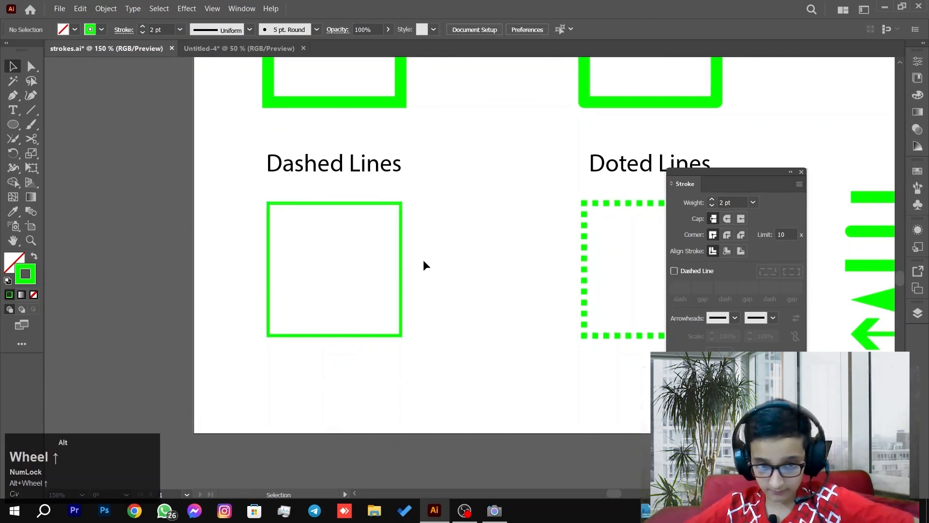
{"action": "scroll", "coordinate": [391, 254], "scroll_direction": "down", "scroll_amount": 3}
{"action": "left_click_drag", "start_coordinate": [417, 239], "coordinate": [499, 219]}
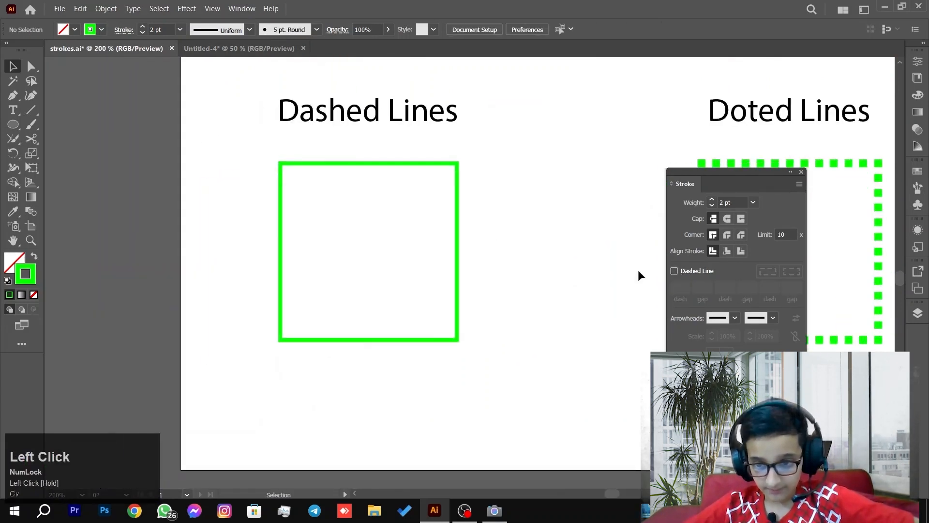
{"action": "left_click_drag", "start_coordinate": [562, 223], "coordinate": [438, 242]}
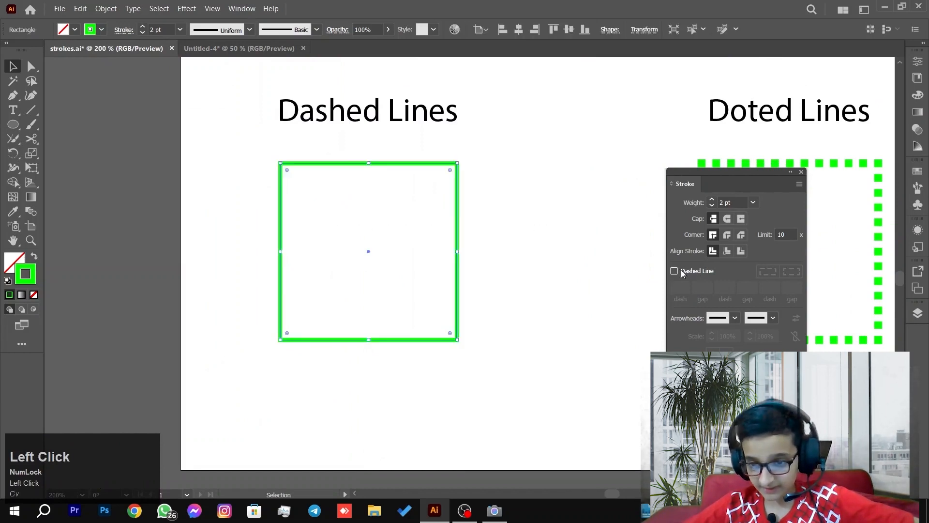
{"action": "left_click", "coordinate": [683, 272]}
{"action": "left_click", "coordinate": [512, 252]}
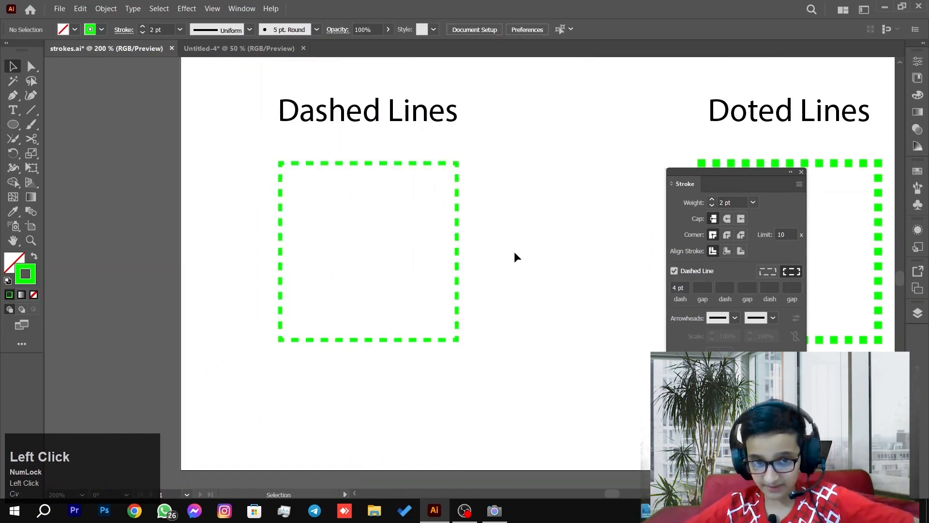
Step: Try a dash length of 5 pt in the Stroke settings without selecting the square
{"action": "scroll", "coordinate": [514, 251], "scroll_direction": "up", "scroll_amount": 2}
{"action": "scroll", "coordinate": [514, 251], "scroll_direction": "down", "scroll_amount": 1}
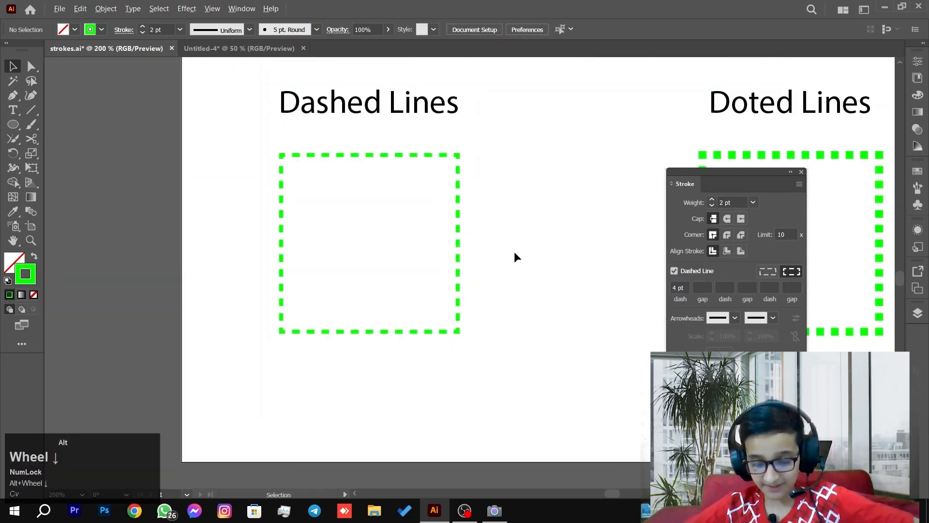
{"action": "left_click_drag", "start_coordinate": [514, 251], "coordinate": [576, 215]}
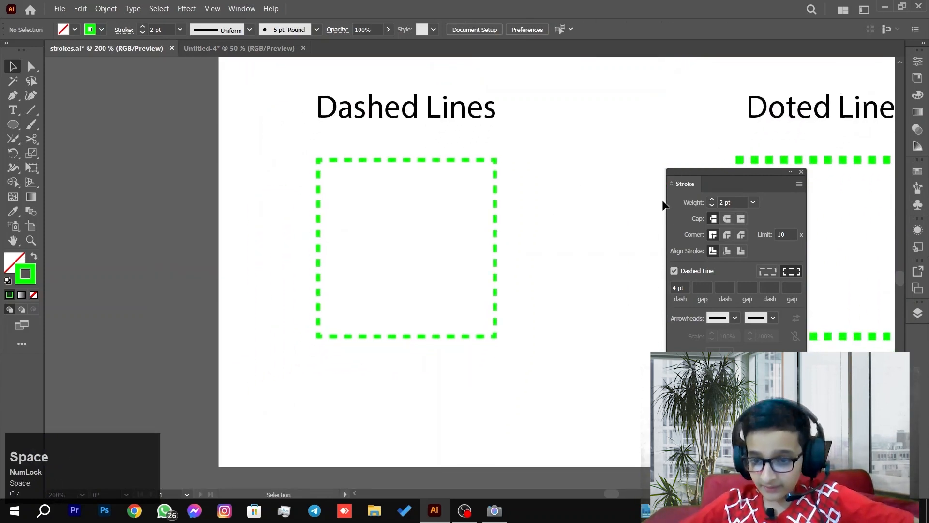
{"action": "left_click", "coordinate": [683, 288]}
{"action": "type", "text": "5"}
{"action": "key", "text": "Return"}
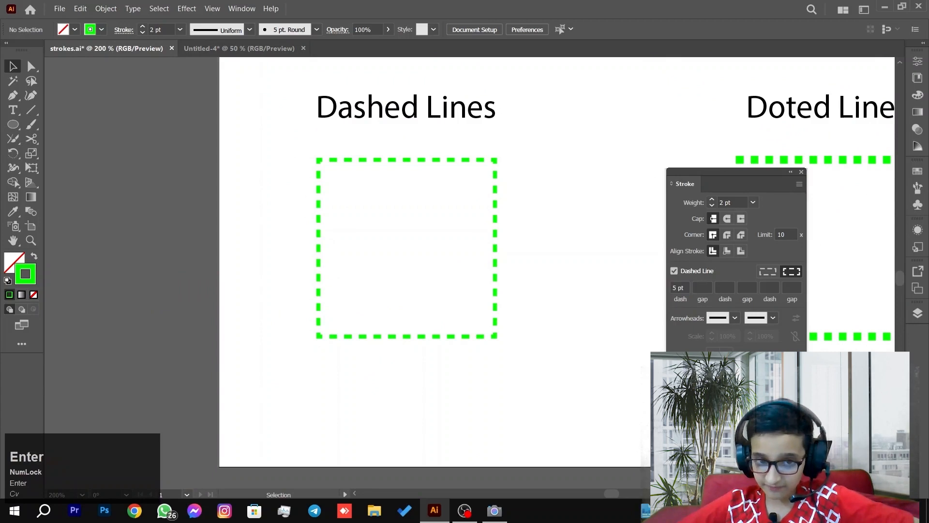
Step: Try a 4 pt dash, 3 pt gap and 2 pt second dash in the Stroke settings with nothing selected
{"action": "scroll", "coordinate": [453, 260], "scroll_direction": "up", "scroll_amount": 1}
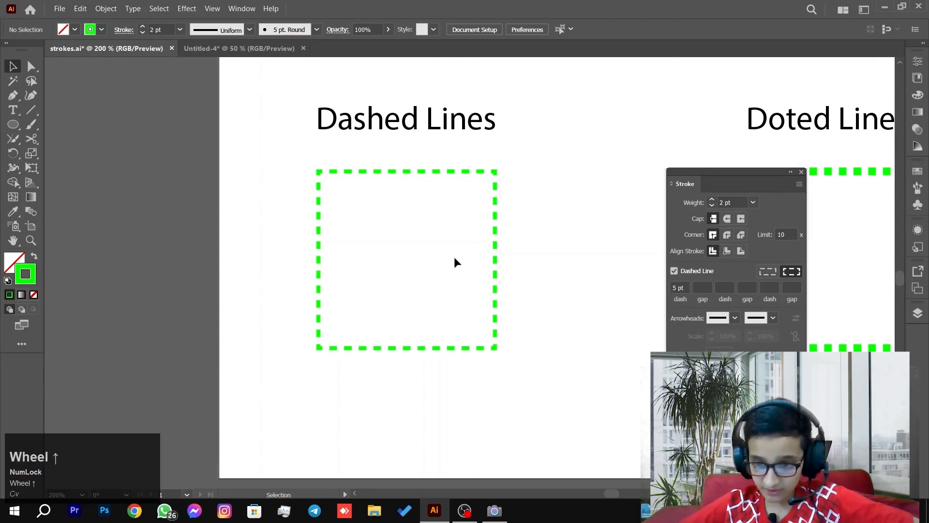
{"action": "left_click", "coordinate": [688, 288]}
{"action": "type", "text": "4"}
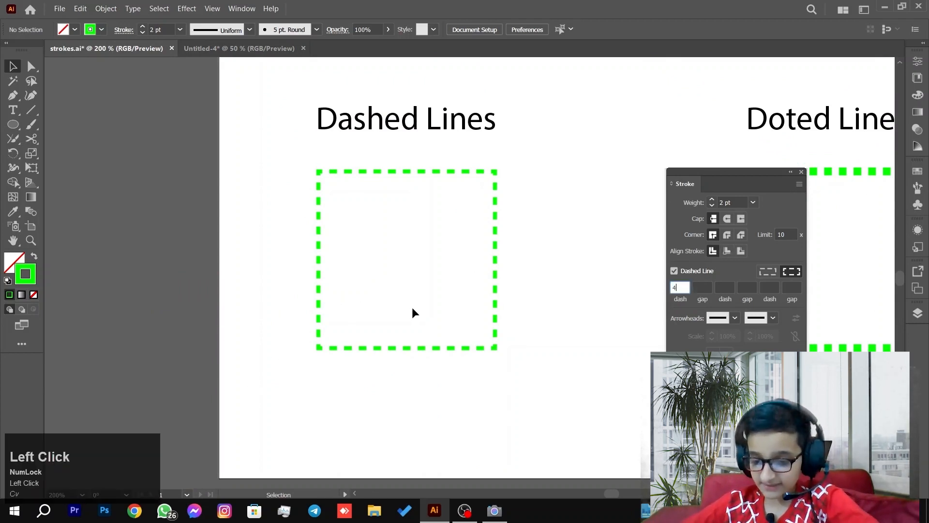
{"action": "key", "text": "Return"}
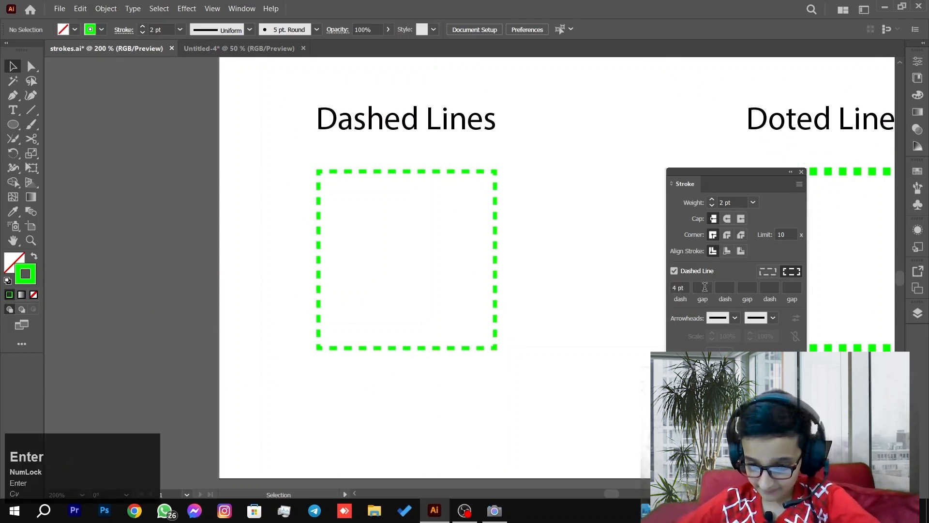
{"action": "left_click", "coordinate": [705, 288]}
{"action": "type", "text": "3"}
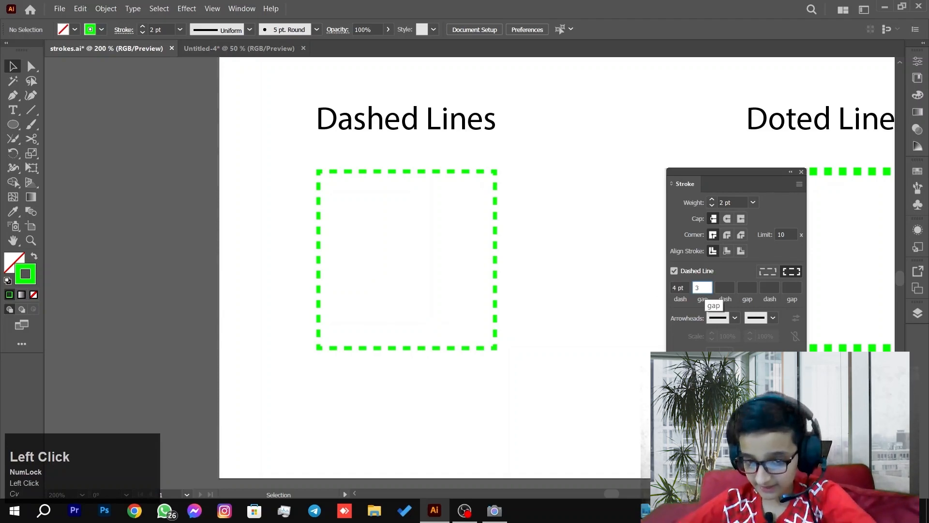
{"action": "key", "text": "Return"}
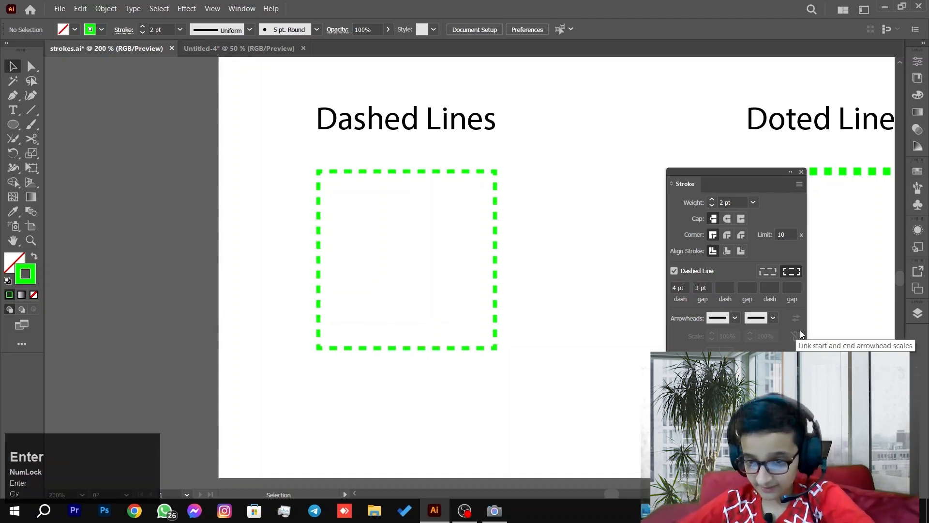
{"action": "left_click", "coordinate": [723, 287]}
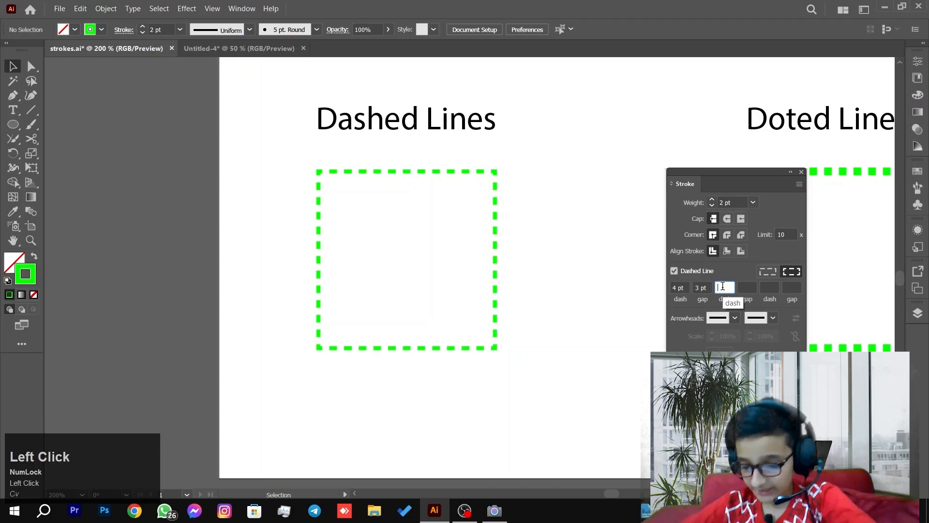
{"action": "type", "text": "2"}
{"action": "key", "text": "Return"}
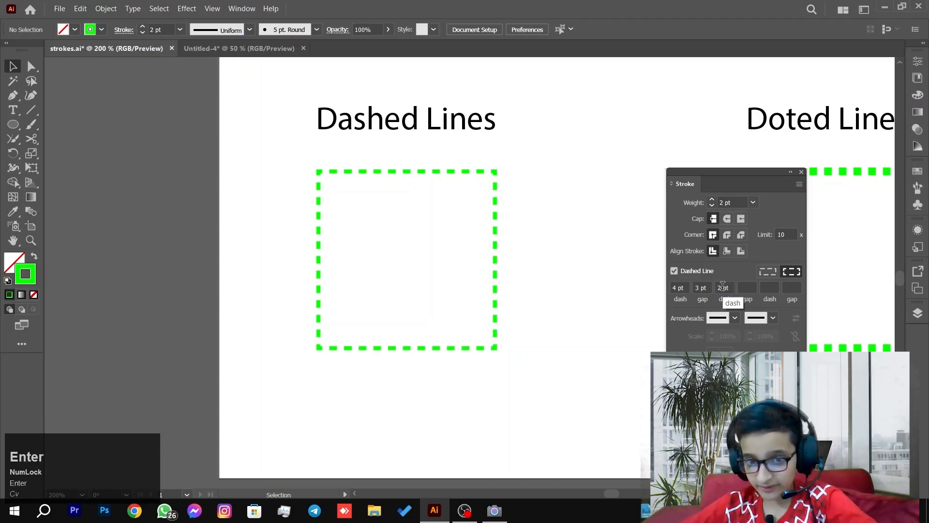
{"action": "left_click", "coordinate": [748, 288]}
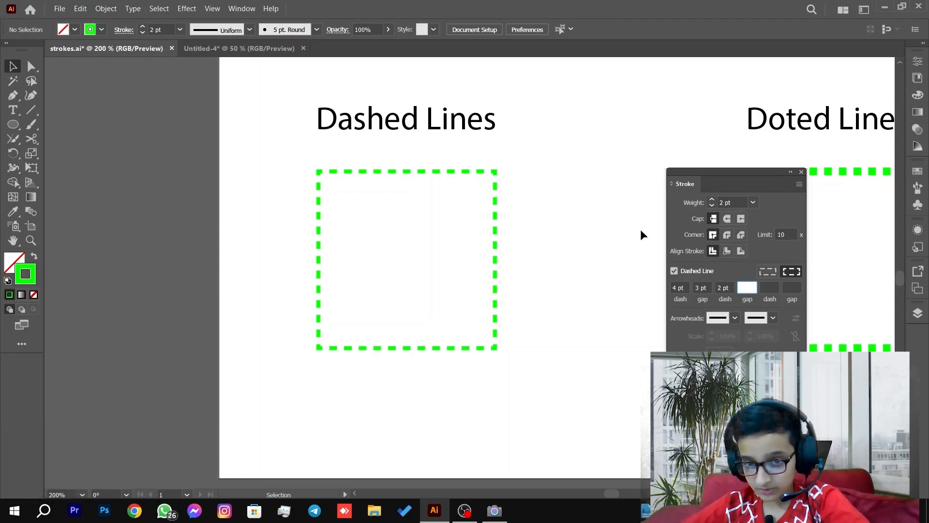
Step: Set the first gap to 3 pt and the second dash to 2 pt on the Dashed Lines square's stroke
{"action": "left_click", "coordinate": [420, 222]}
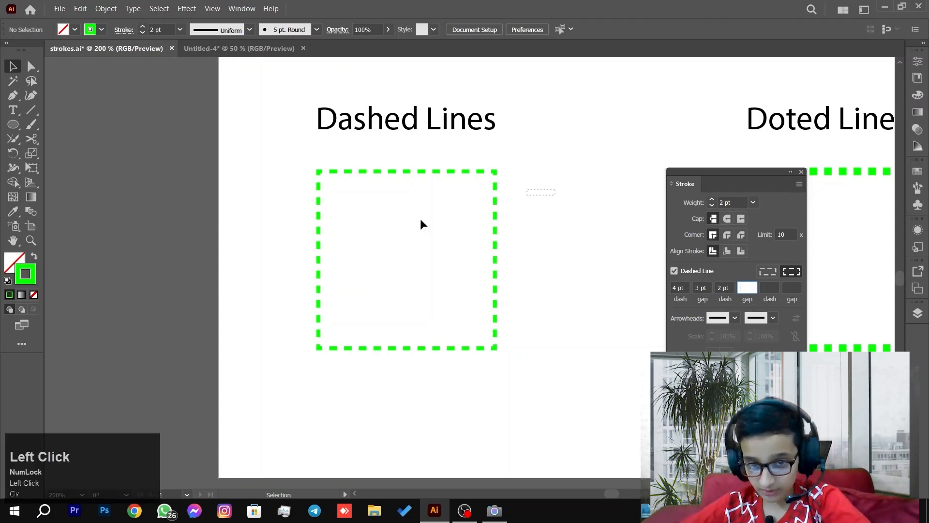
{"action": "left_click", "coordinate": [702, 287]}
{"action": "type", "text": "3"}
{"action": "key", "text": "Return"}
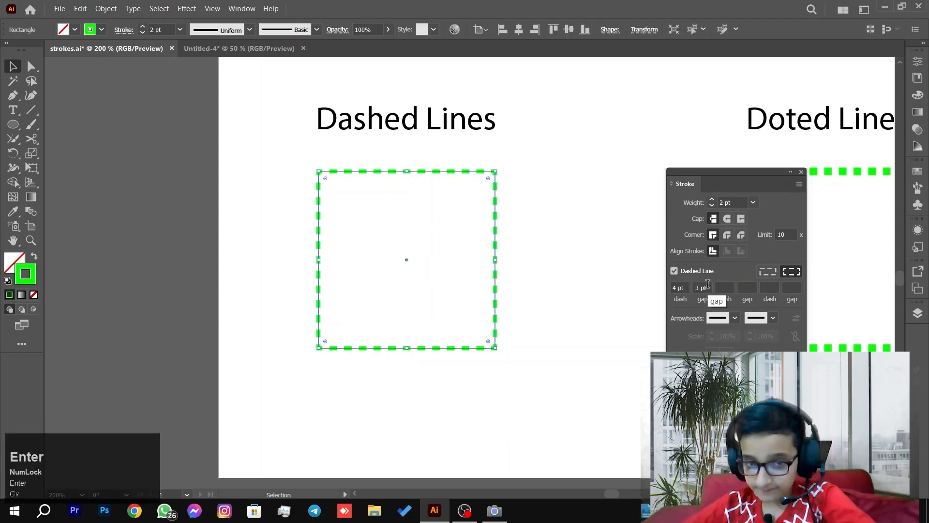
{"action": "left_click", "coordinate": [728, 286]}
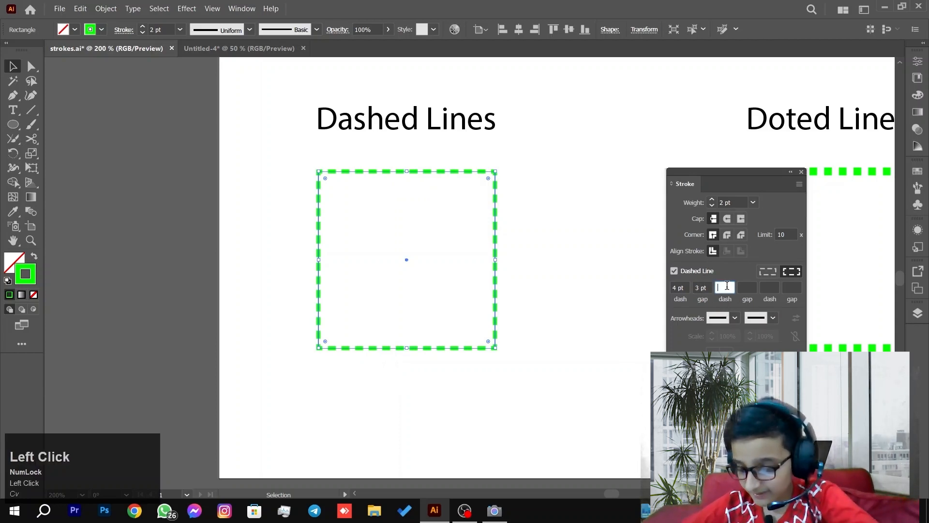
{"action": "type", "text": "2"}
{"action": "key", "text": "Return"}
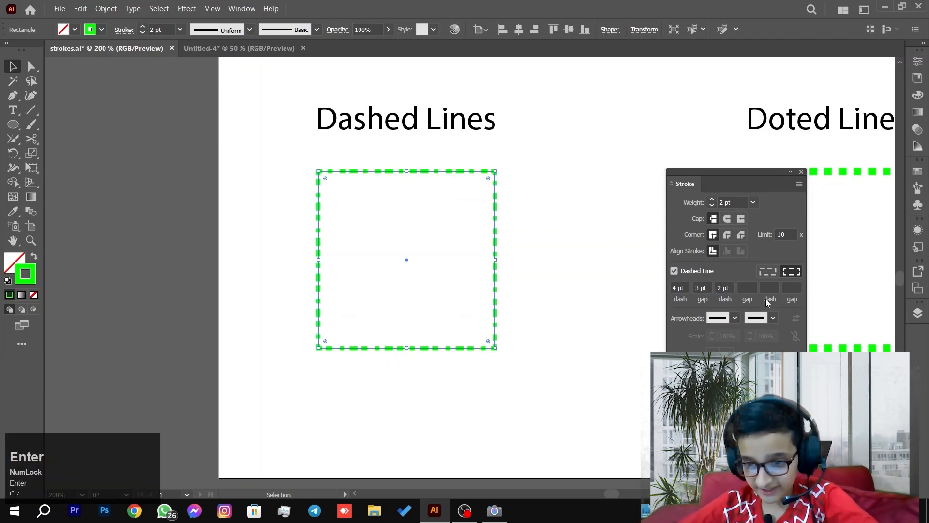
Step: Set the Dashed Lines square's second gap to 2 pt, deselect it and inspect the dash pattern up close
{"action": "left_click", "coordinate": [743, 286]}
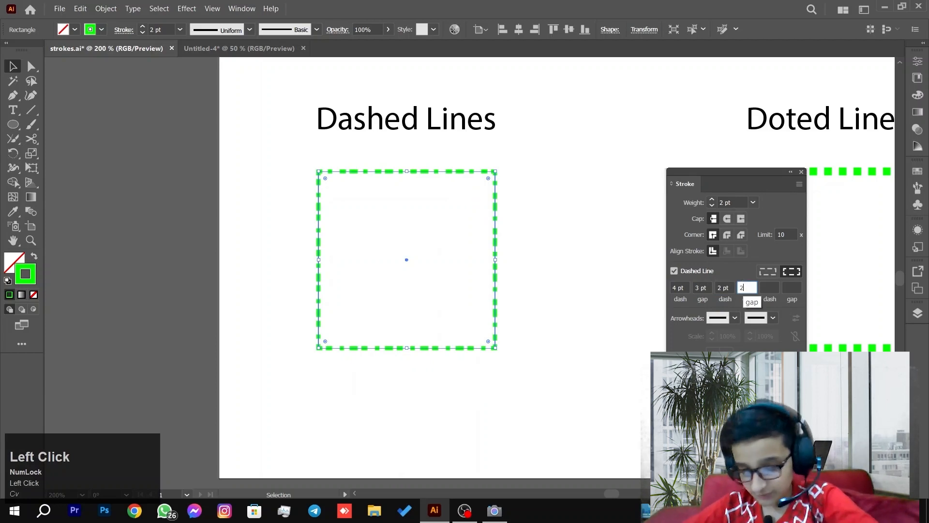
{"action": "type", "text": "2"}
{"action": "key", "text": "Return"}
{"action": "left_click", "coordinate": [528, 211]}
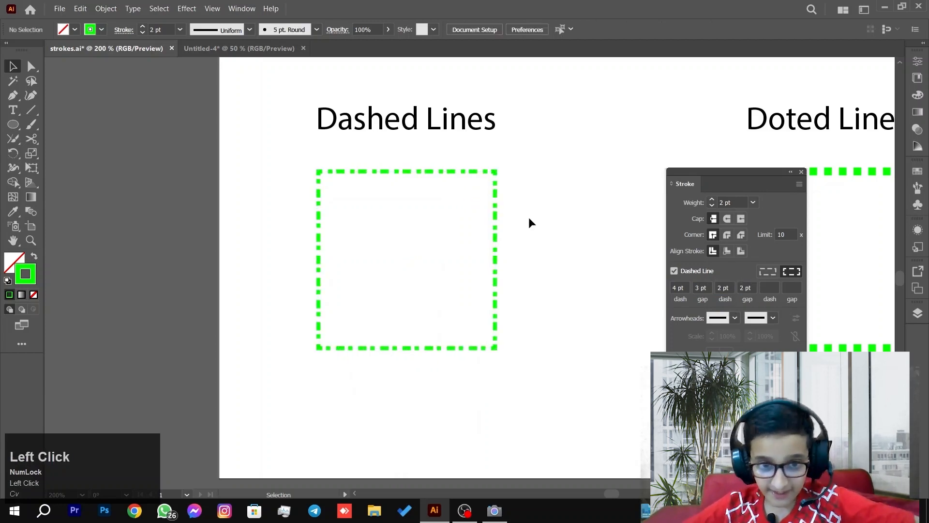
{"action": "scroll", "coordinate": [534, 236], "scroll_direction": "down", "scroll_amount": 3, "text": "alt"}
{"action": "scroll", "coordinate": [519, 229], "scroll_direction": "up", "scroll_amount": 2, "text": "alt"}
{"action": "scroll", "coordinate": [503, 227], "scroll_direction": "up", "scroll_amount": 2, "text": "alt"}
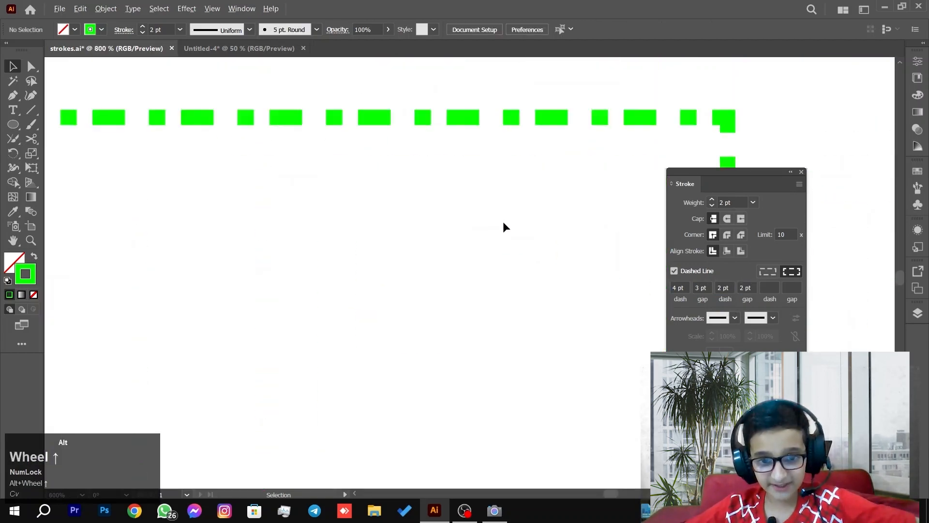
{"action": "scroll", "coordinate": [503, 227], "scroll_direction": "down", "scroll_amount": 4, "text": "alt"}
Step: Compare the stroke settings of the Doted Lines square with those of the Dashed Lines square
{"action": "left_click_drag", "start_coordinate": [518, 209], "coordinate": [294, 230]}
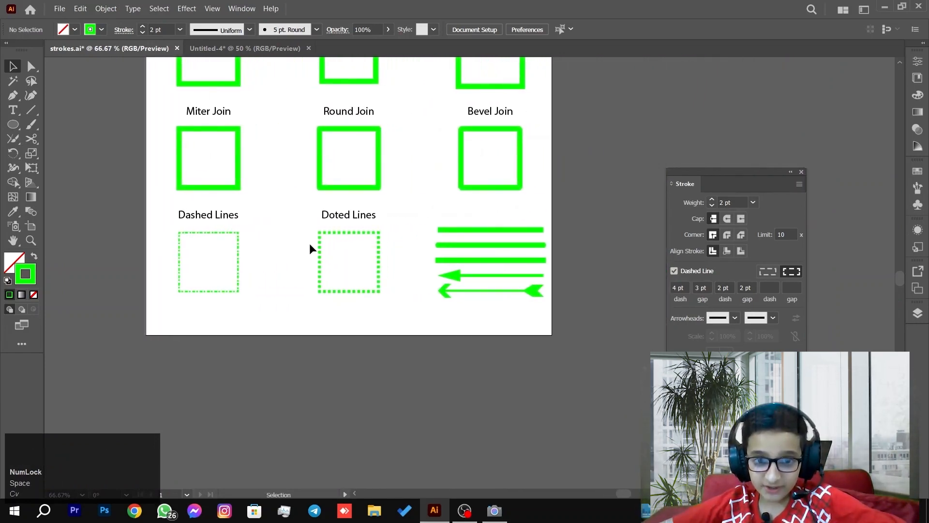
{"action": "scroll", "coordinate": [310, 243], "scroll_direction": "up", "scroll_amount": 4}
{"action": "left_click_drag", "start_coordinate": [475, 212], "coordinate": [390, 257]}
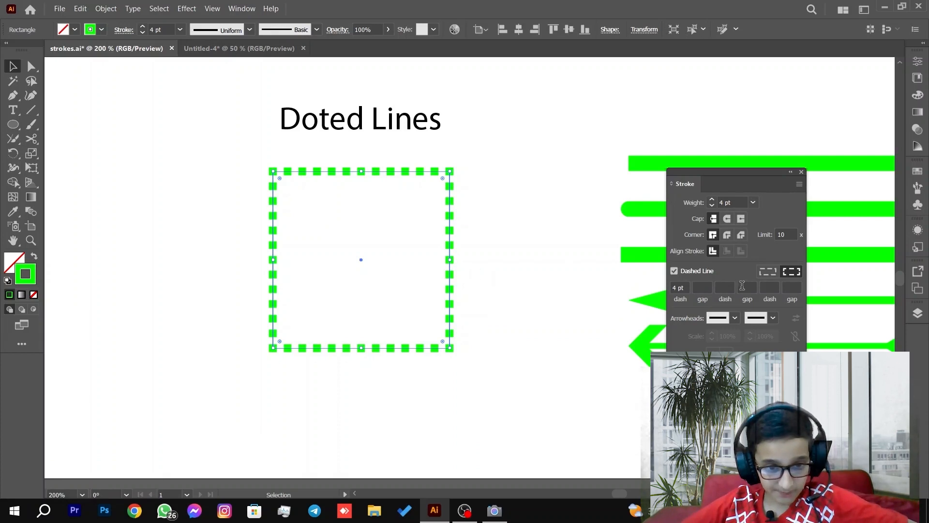
{"action": "scroll", "coordinate": [388, 292], "scroll_direction": "down", "scroll_amount": 1}
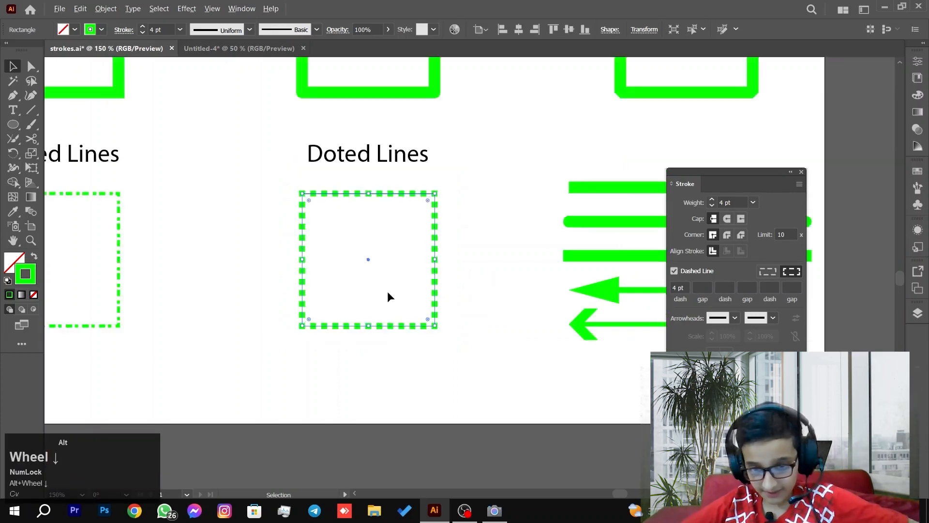
{"action": "left_click_drag", "start_coordinate": [387, 291], "coordinate": [572, 298]}
{"action": "left_click", "coordinate": [328, 262]}
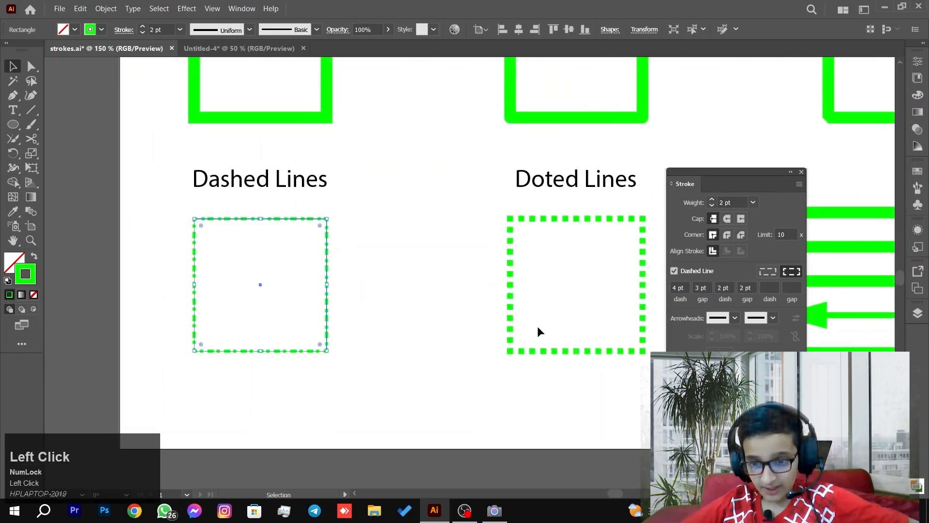
{"action": "left_click", "coordinate": [473, 234]}
{"action": "scroll", "coordinate": [594, 298], "scroll_direction": "up", "scroll_amount": 3}
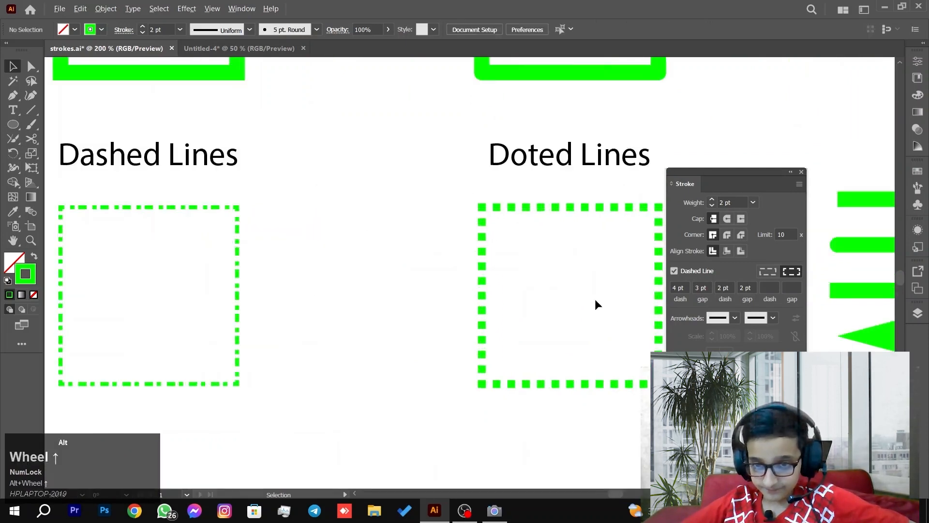
{"action": "left_click_drag", "start_coordinate": [595, 298], "coordinate": [513, 251]}
{"action": "scroll", "coordinate": [523, 244], "scroll_direction": "down", "scroll_amount": 1}
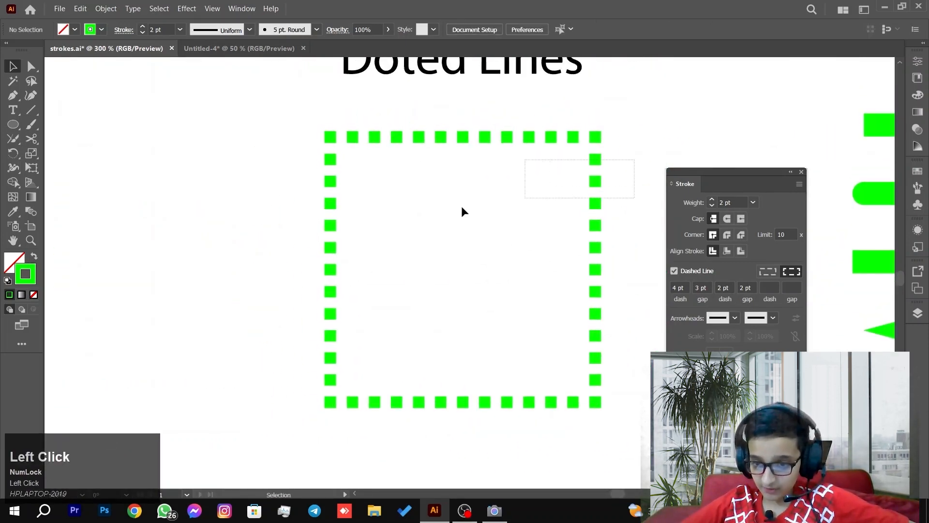
Step: Select the Doted Lines square and try a stroke weight of 5 pt
{"action": "left_click", "coordinate": [596, 242]}
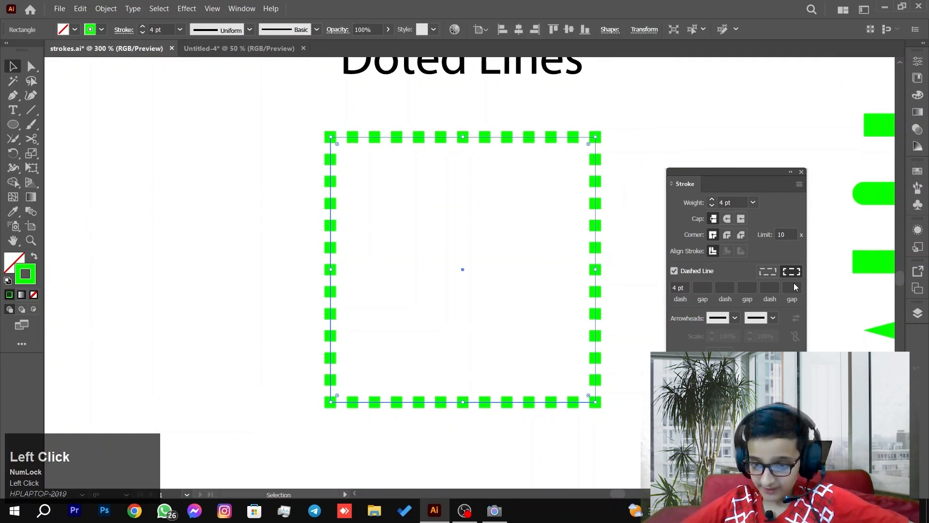
{"action": "left_click", "coordinate": [727, 202]}
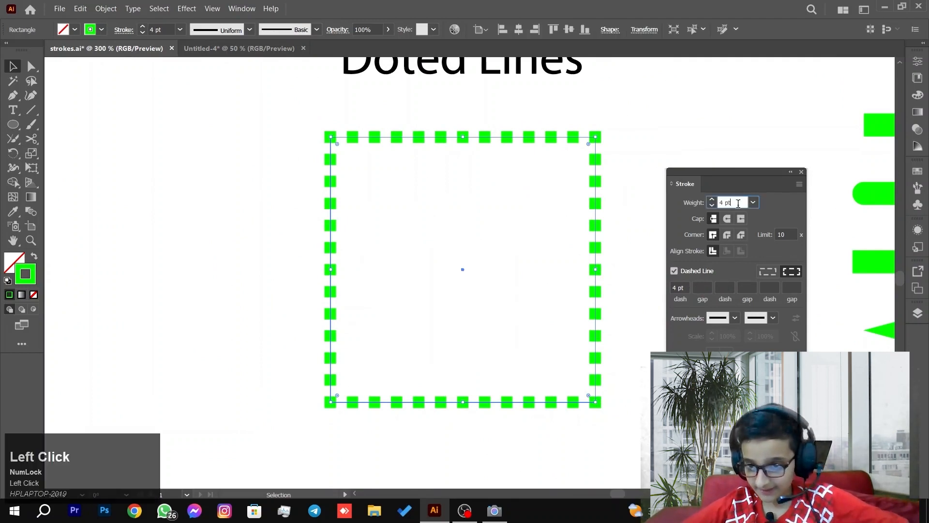
{"action": "left_click", "coordinate": [680, 287]}
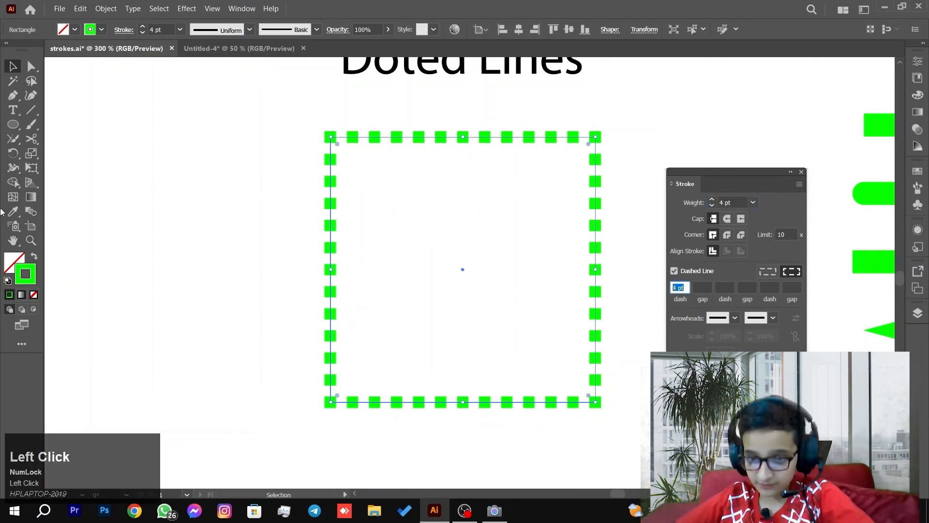
{"action": "left_click", "coordinate": [737, 200]}
{"action": "type", "text": "5"}
{"action": "key", "text": "Return"}
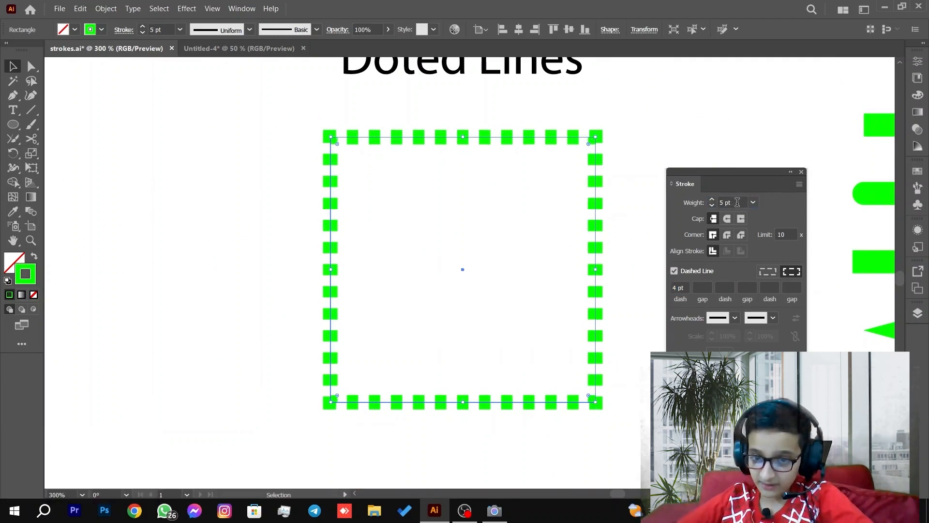
Step: Try stroke weights of 3 pt and 2 pt on the Doted Lines square
{"action": "left_click", "coordinate": [733, 200]}
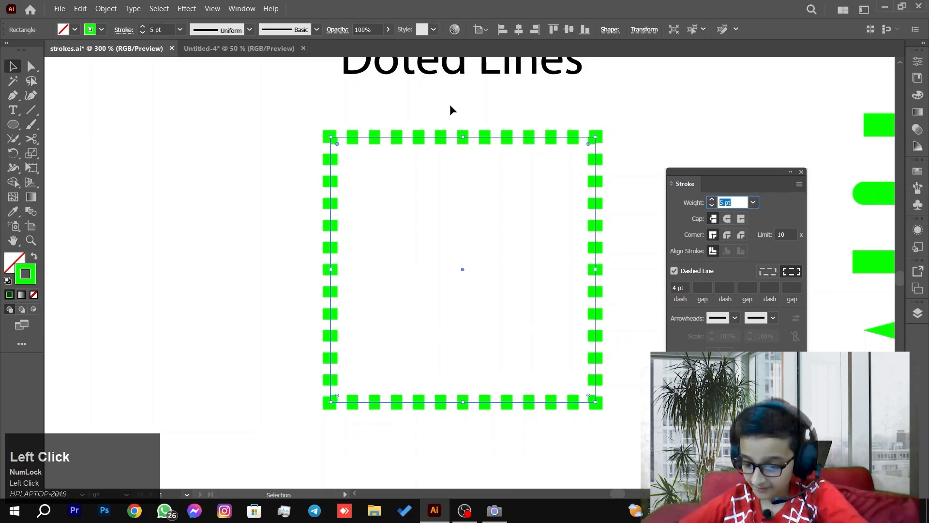
{"action": "type", "text": "3"}
{"action": "key", "text": "Return"}
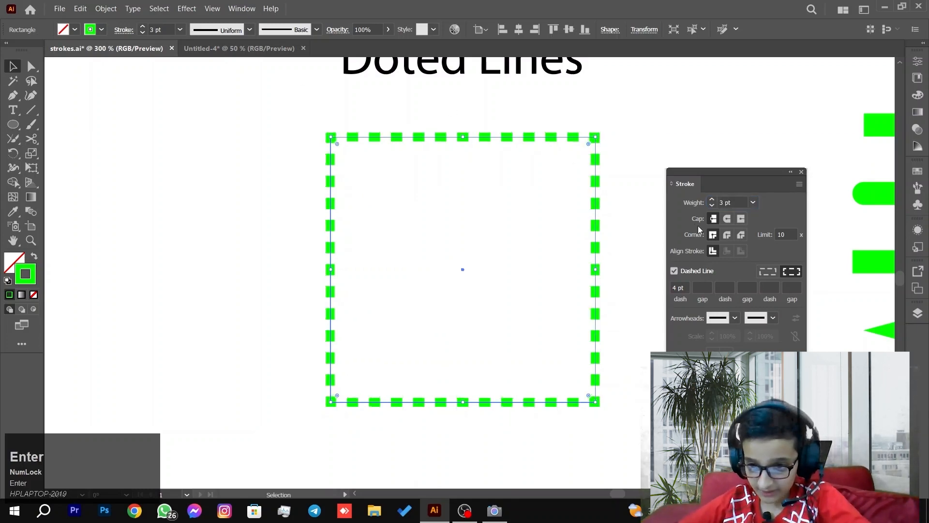
{"action": "left_click", "coordinate": [735, 202]}
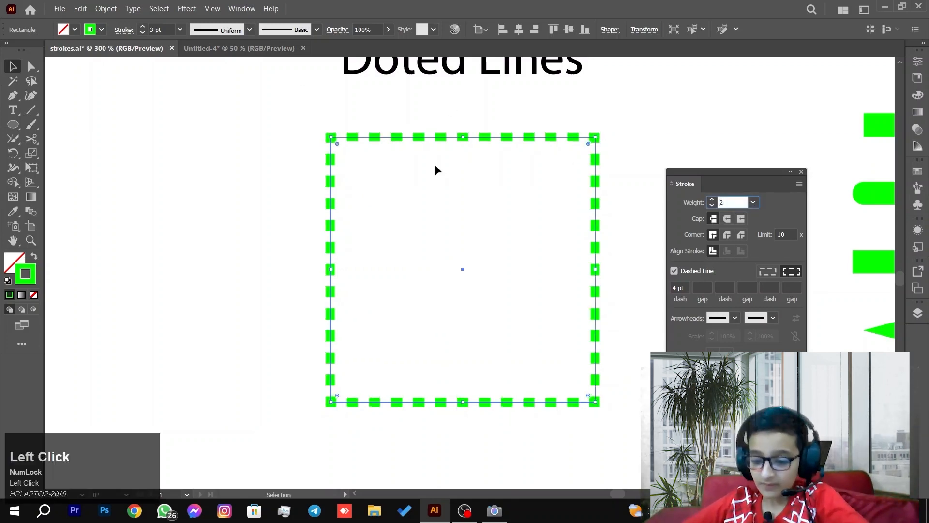
{"action": "key", "text": "Return"}
Step: Try a stroke weight of 7 pt on the Doted Lines square
{"action": "left_click", "coordinate": [734, 202]}
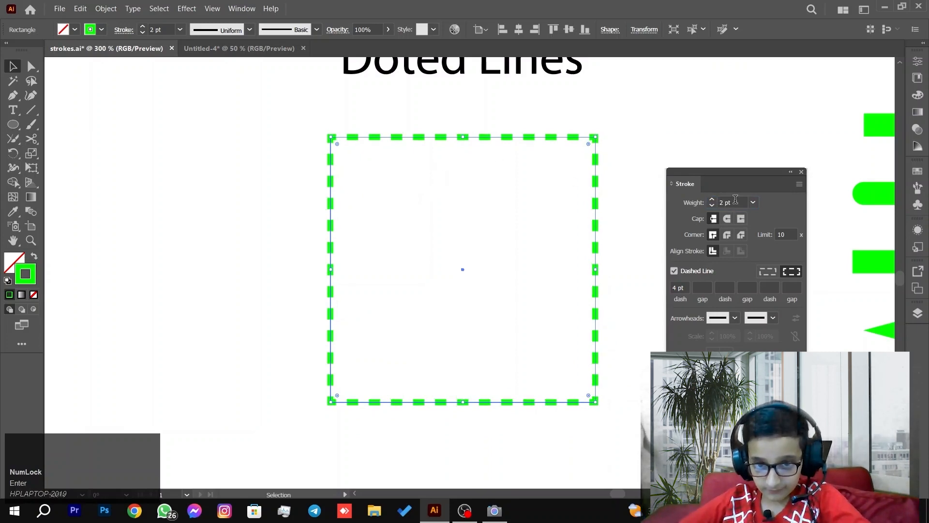
{"action": "type", "text": "7"}
{"action": "key", "text": "Return"}
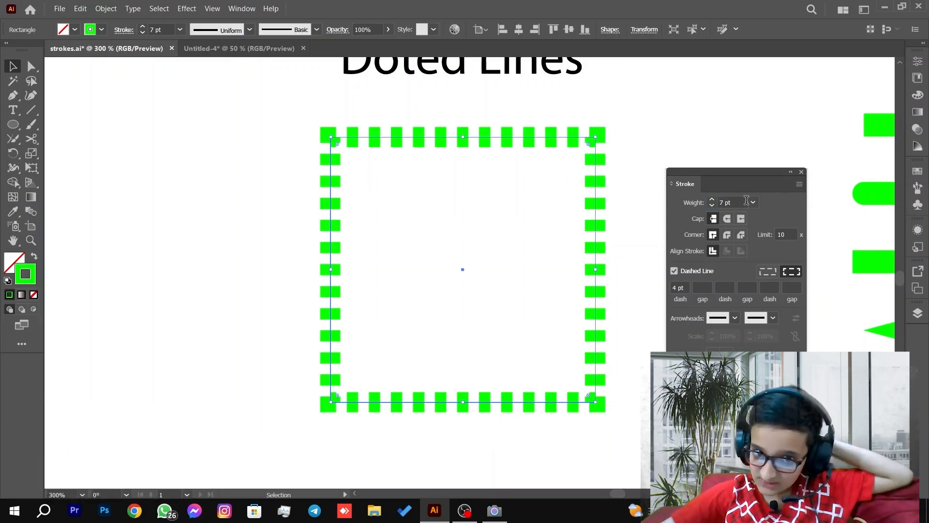
{"action": "left_click_drag", "start_coordinate": [520, 217], "coordinate": [503, 126]}
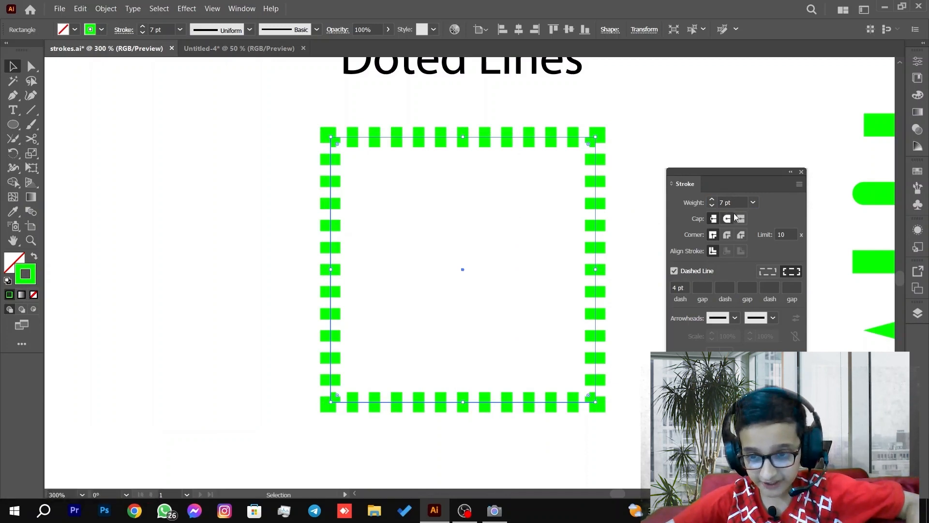
Step: Try a 2 pt dash length with a matching 2 pt stroke weight on the Doted Lines square
{"action": "left_click", "coordinate": [685, 287]}
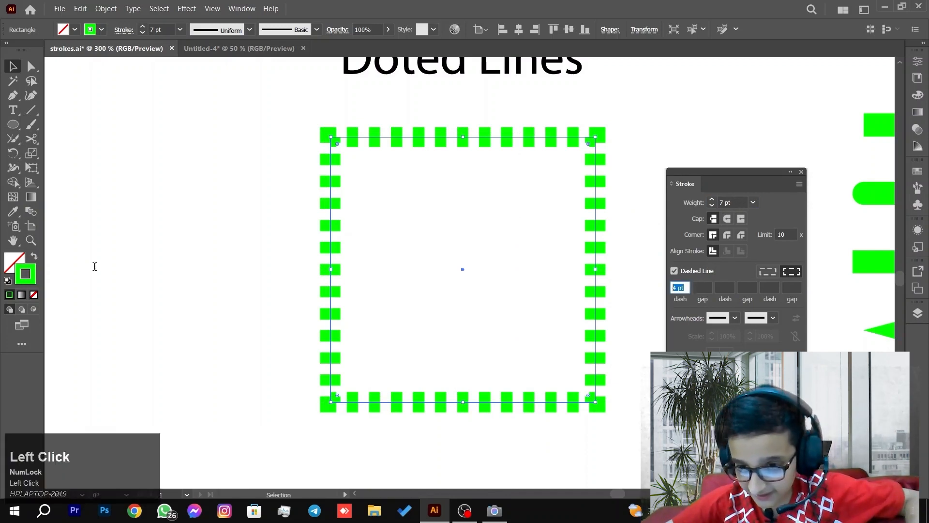
{"action": "type", "text": "2"}
{"action": "key", "text": "Return"}
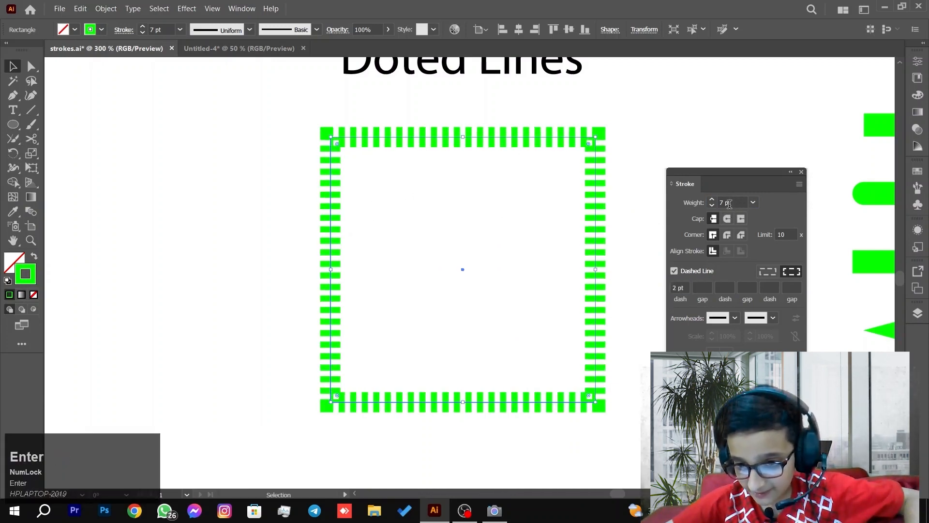
{"action": "left_click", "coordinate": [730, 203]}
{"action": "type", "text": "2"}
{"action": "key", "text": "Return"}
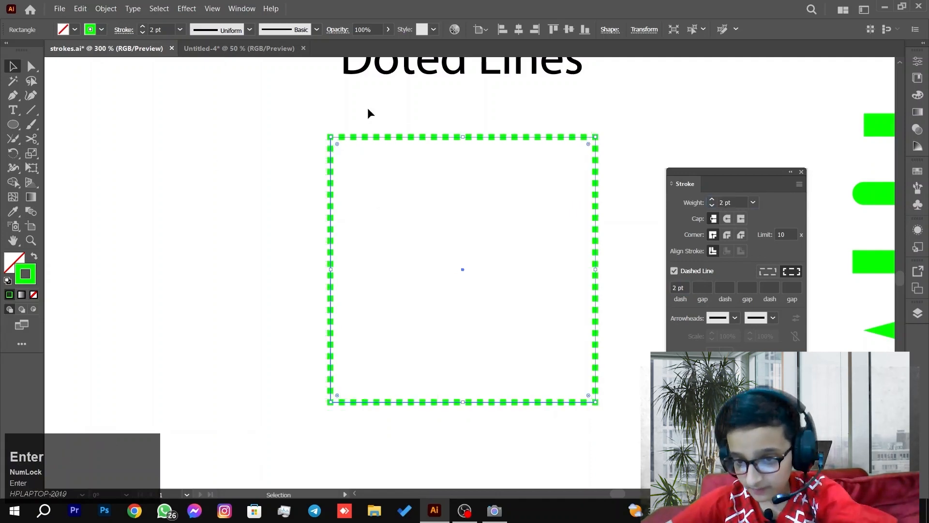
Step: Set both the dash length and the stroke weight of the Doted Lines square to 4 pt and deselect it
{"action": "scroll", "coordinate": [490, 236], "scroll_direction": "down", "scroll_amount": 3}
{"action": "mouse_move", "coordinate": [525, 228]}
{"action": "left_mouse_down"}
{"action": "mouse_move", "coordinate": [258, 193]}
{"action": "mouse_move", "coordinate": [128, 235]}
{"action": "left_mouse_up"}
{"action": "left_click", "coordinate": [320, 131]}
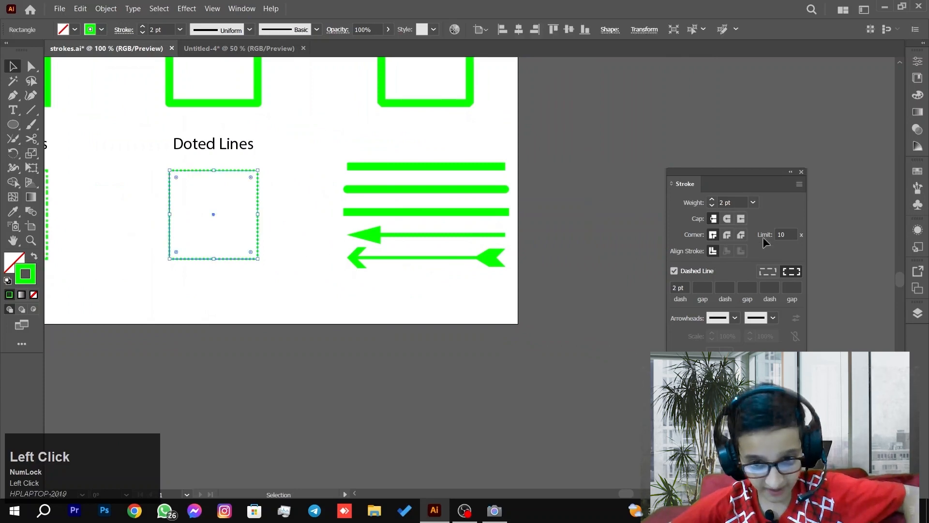
{"action": "left_click", "coordinate": [688, 287]}
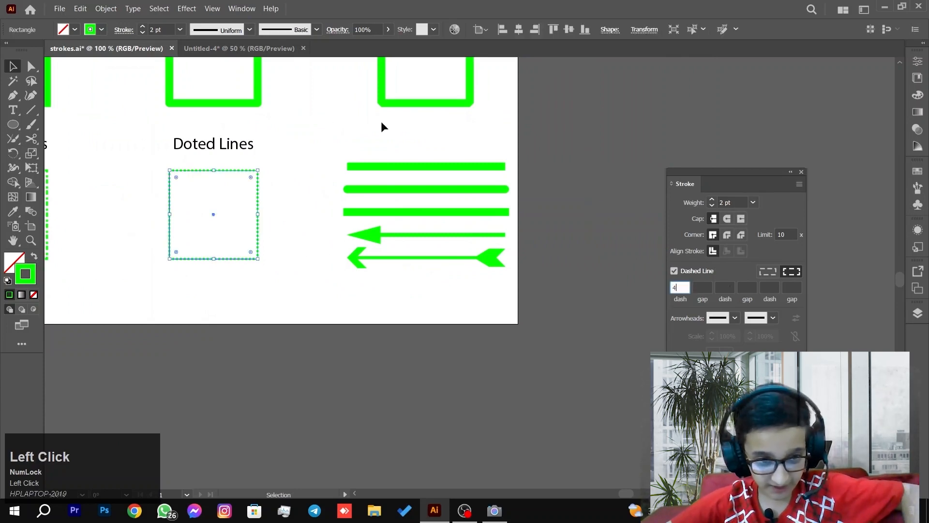
{"action": "left_click", "coordinate": [737, 202]}
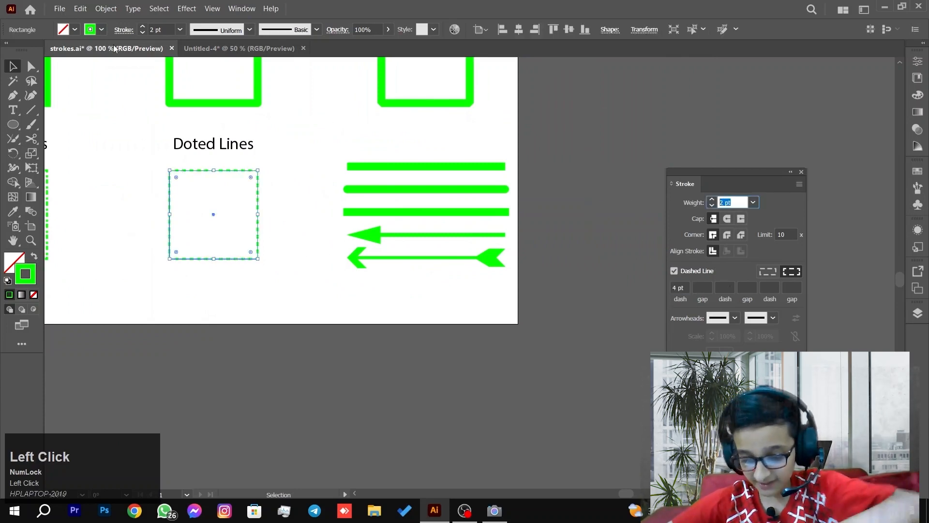
{"action": "type", "text": "4"}
{"action": "key", "text": "Return"}
{"action": "left_click", "coordinate": [306, 129]}
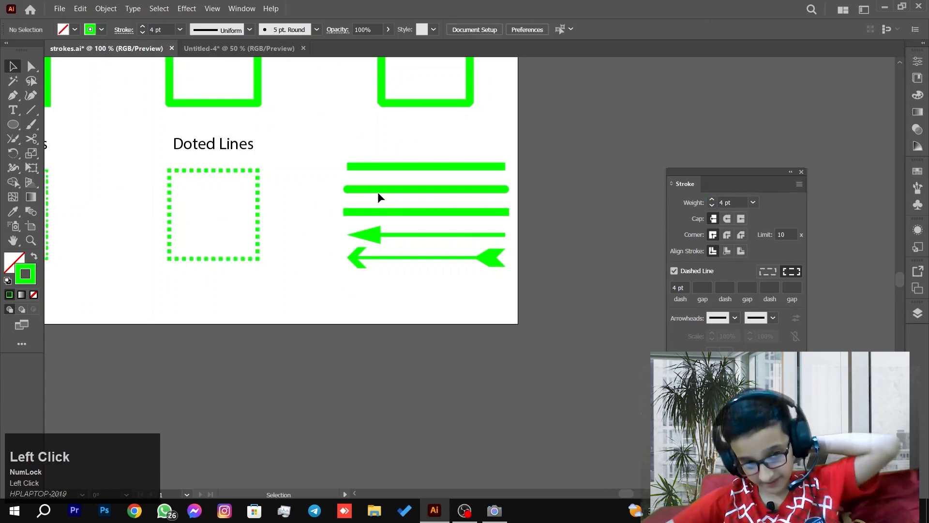
Step: Examine the sample lines and arrows beside the Doted Lines square, selecting the topmost line to view its stroke settings
{"action": "scroll", "coordinate": [378, 159], "scroll_direction": "down", "scroll_amount": 3}
{"action": "left_click_drag", "start_coordinate": [429, 218], "coordinate": [283, 204]}
{"action": "left_click_drag", "start_coordinate": [133, 114], "coordinate": [253, 159]}
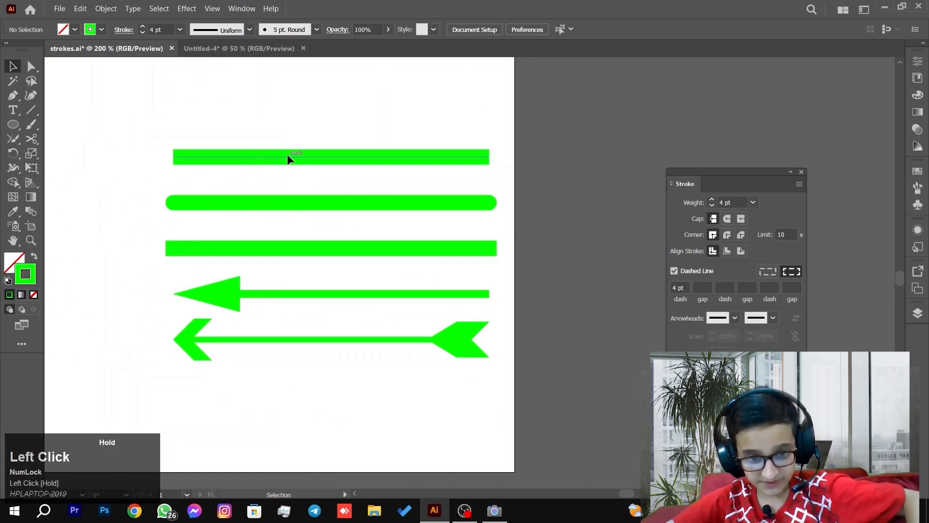
{"action": "left_click", "coordinate": [313, 157]}
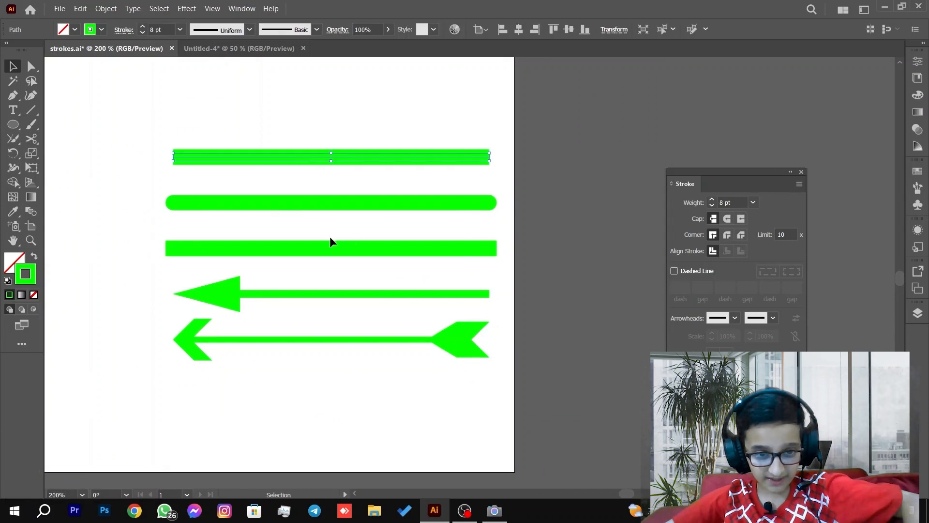
{"action": "scroll", "coordinate": [301, 210], "scroll_direction": "up", "scroll_amount": 2}
{"action": "scroll", "coordinate": [301, 211], "scroll_direction": "down", "scroll_amount": 1}
{"action": "key", "text": "space"}
{"action": "left_click_drag", "start_coordinate": [376, 168], "coordinate": [427, 173]}
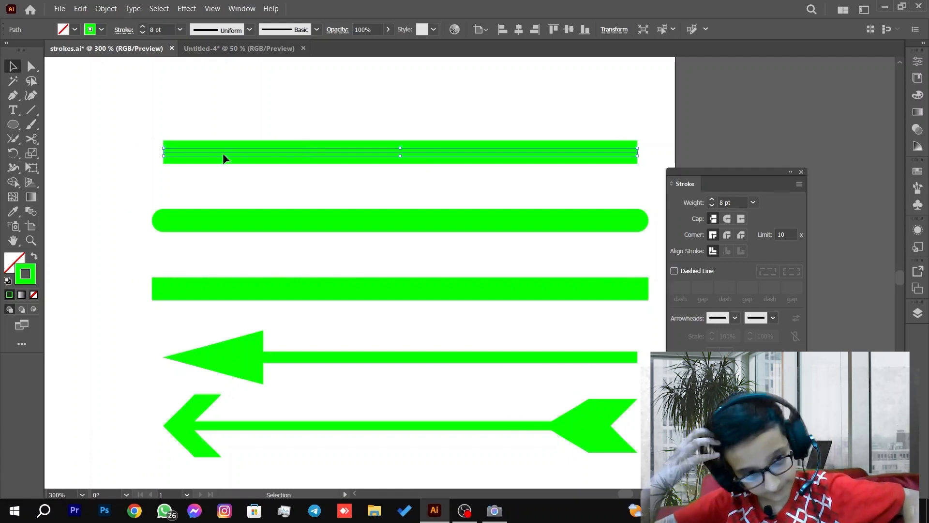
{"action": "left_click_drag", "start_coordinate": [111, 122], "coordinate": [275, 199]}
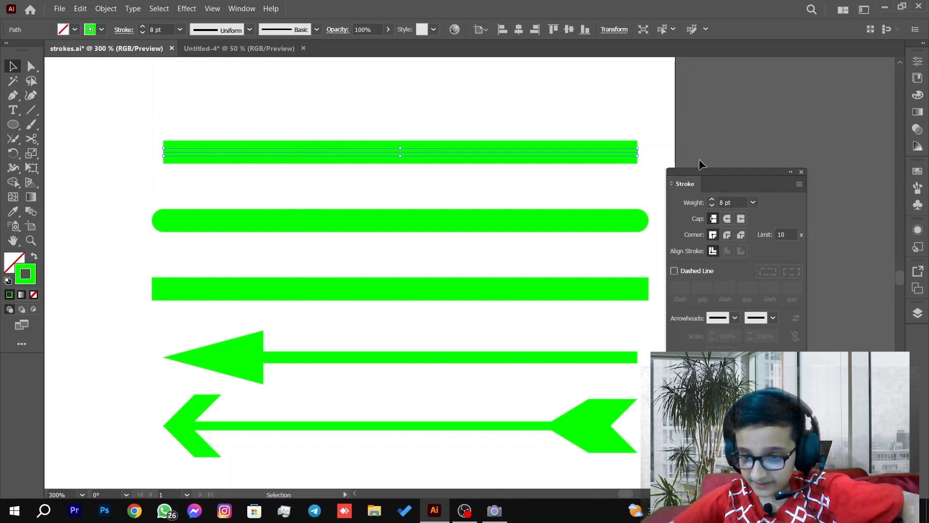
Step: Examine the cap settings of the three thick sample lines, comparing how the butt, round and projecting caps end each line
{"action": "left_click", "coordinate": [588, 101]}
{"action": "scroll", "coordinate": [558, 150], "scroll_direction": "down", "scroll_amount": 3}
{"action": "left_click", "coordinate": [31, 139]}
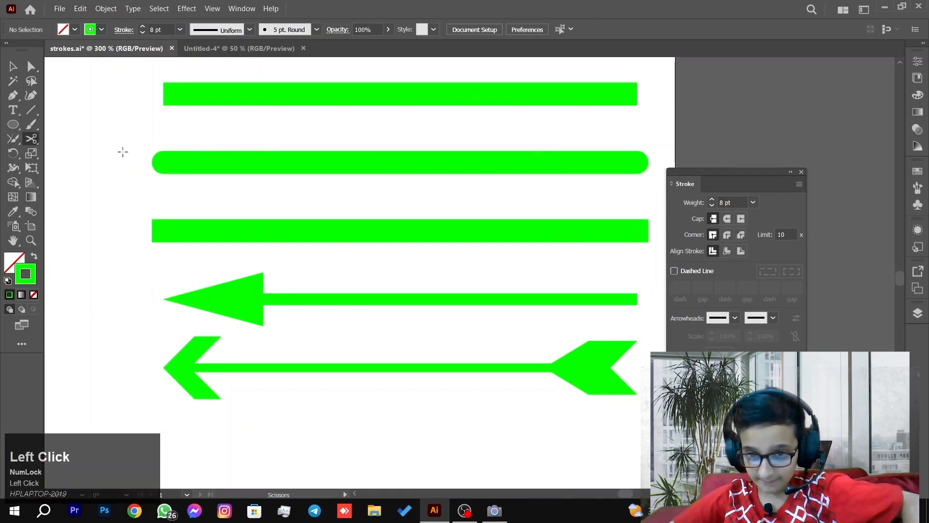
{"action": "left_click", "coordinate": [13, 66]}
{"action": "left_click", "coordinate": [318, 170]}
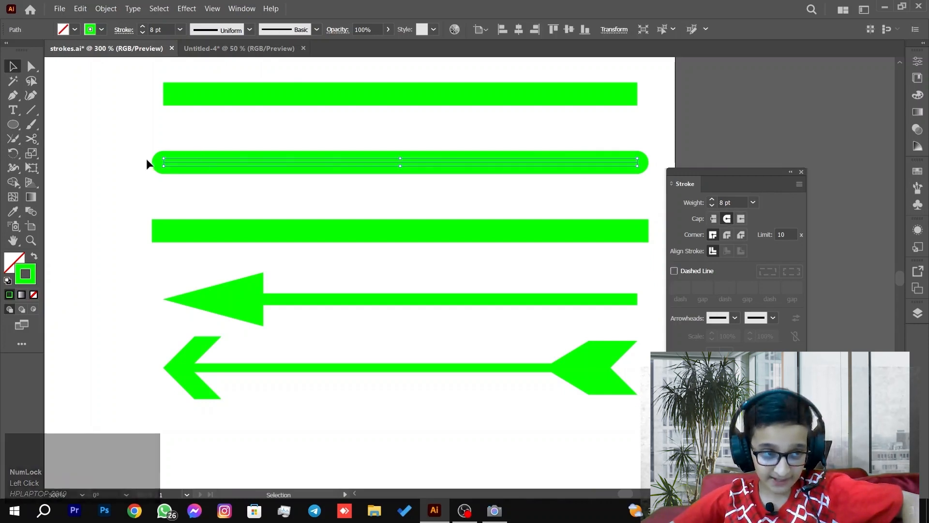
{"action": "left_click_drag", "start_coordinate": [112, 212], "coordinate": [352, 257]}
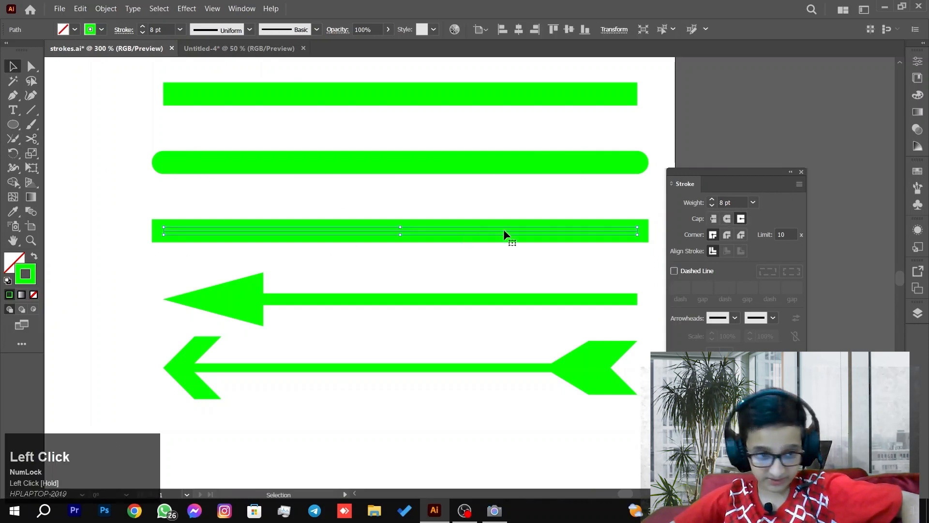
{"action": "scroll", "coordinate": [431, 186], "scroll_direction": "down", "scroll_amount": 3}
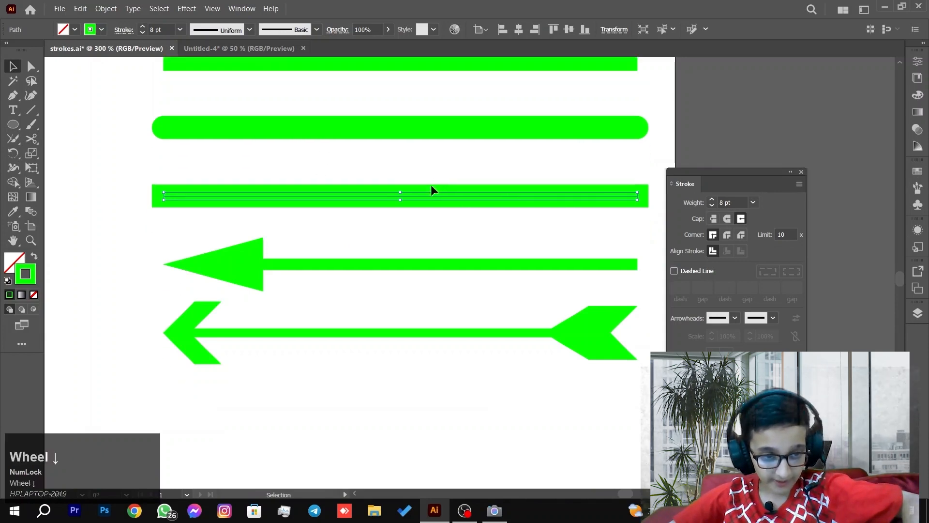
{"action": "scroll", "coordinate": [95, 173], "scroll_direction": "down", "scroll_amount": 5, "text": "alt"}
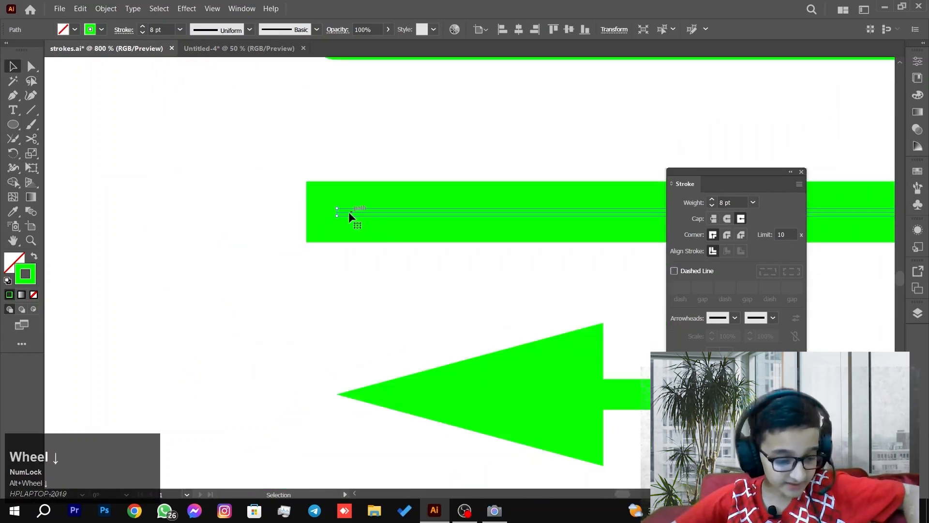
{"action": "scroll", "coordinate": [390, 191], "scroll_direction": "down", "scroll_amount": 3, "text": "alt"}
{"action": "scroll", "coordinate": [398, 183], "scroll_direction": "down", "scroll_amount": 1, "text": "alt"}
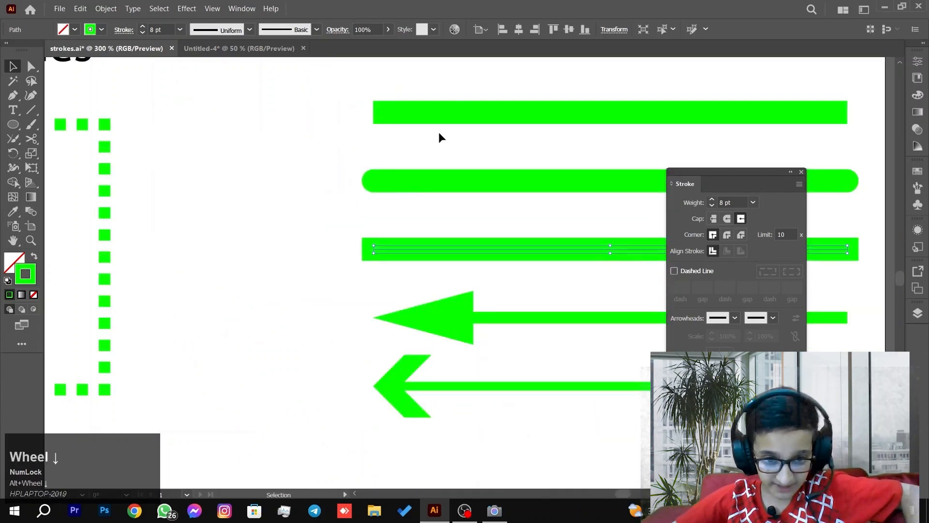
{"action": "left_click", "coordinate": [454, 112]}
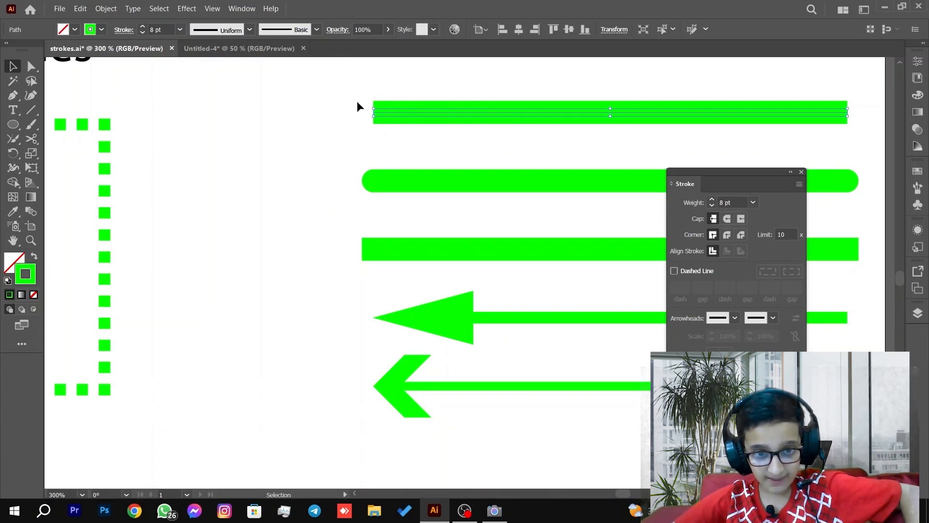
{"action": "left_click_drag", "start_coordinate": [357, 102], "coordinate": [433, 122]}
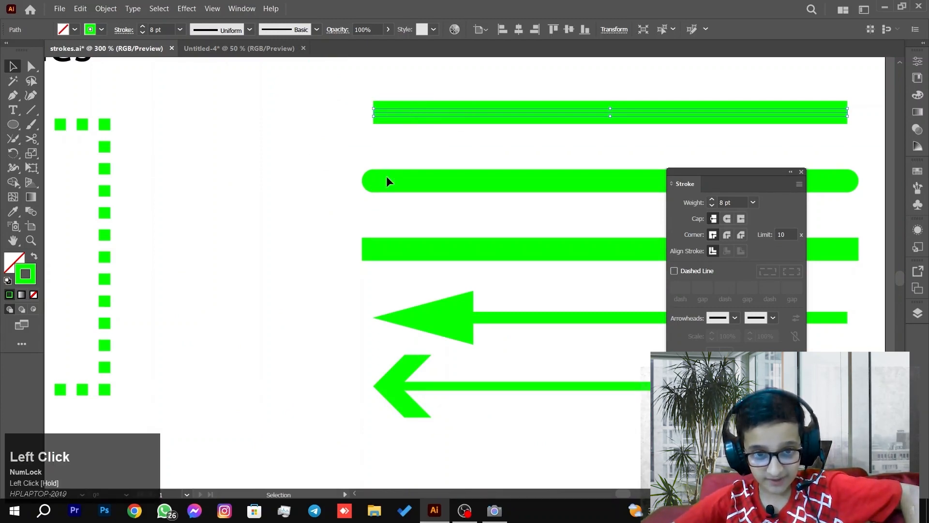
{"action": "left_click", "coordinate": [431, 261]}
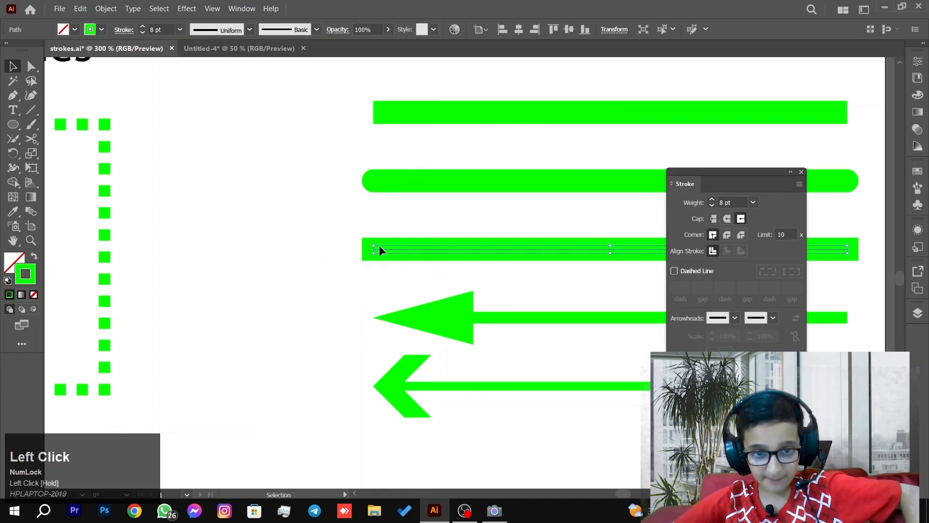
{"action": "scroll", "coordinate": [503, 251], "scroll_direction": "down", "scroll_amount": 3}
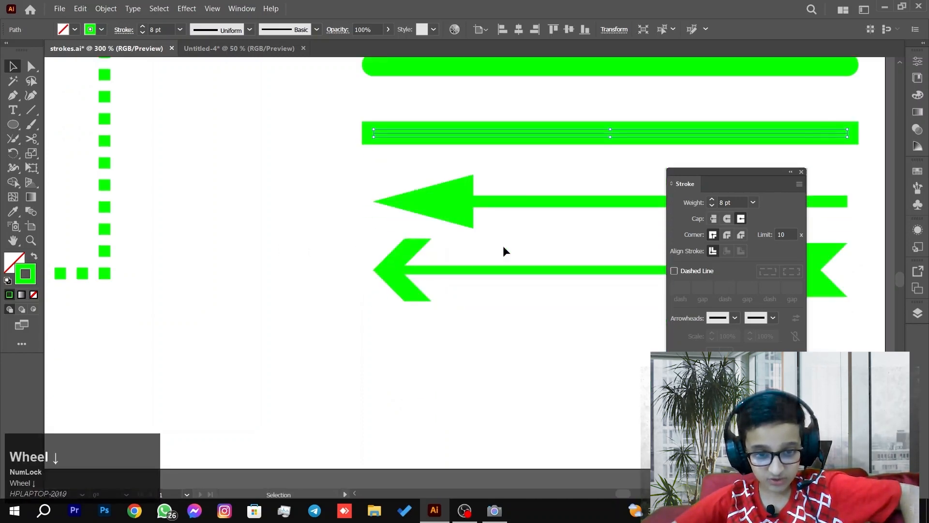
{"action": "left_click", "coordinate": [507, 228]}
Step: Set the start arrowhead of the single-headed arrow line to None and deselect the line
{"action": "key", "text": "space"}
{"action": "left_click_drag", "start_coordinate": [597, 215], "coordinate": [391, 205]}
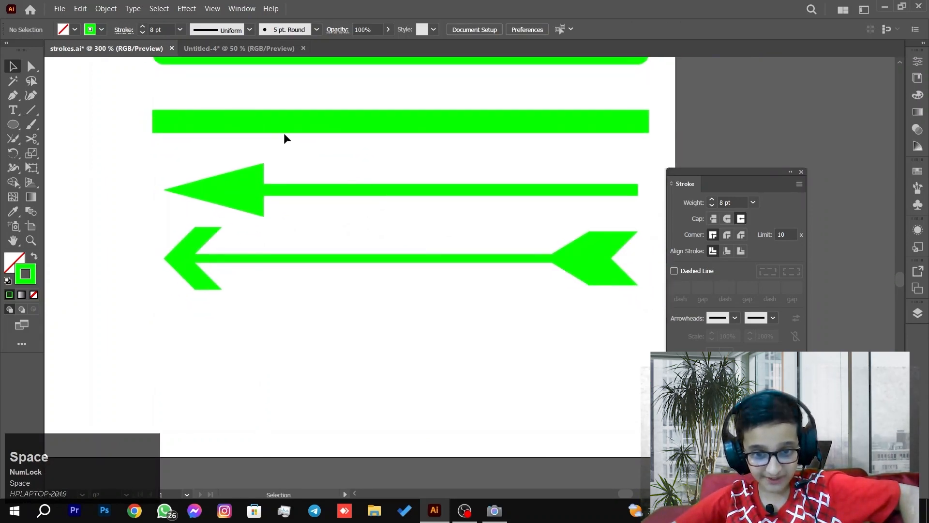
{"action": "mouse_move", "coordinate": [285, 141]}
{"action": "left_mouse_down"}
{"action": "mouse_move", "coordinate": [383, 229]}
{"action": "mouse_move", "coordinate": [414, 231]}
{"action": "left_mouse_up"}
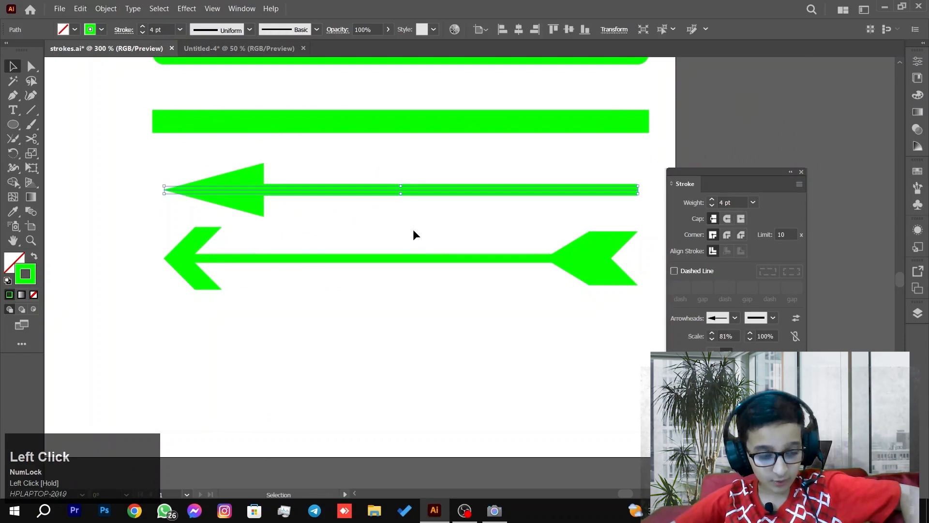
{"action": "left_click", "coordinate": [440, 156]}
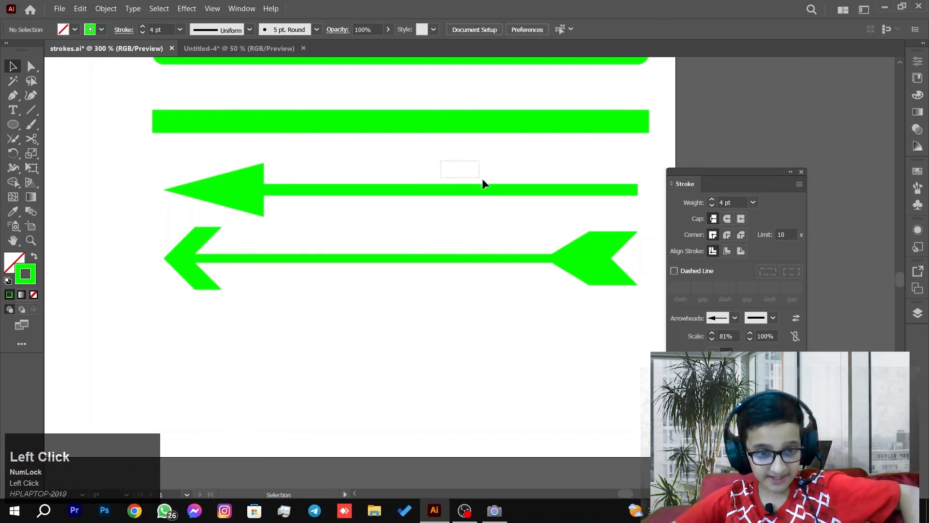
{"action": "left_click", "coordinate": [494, 190]}
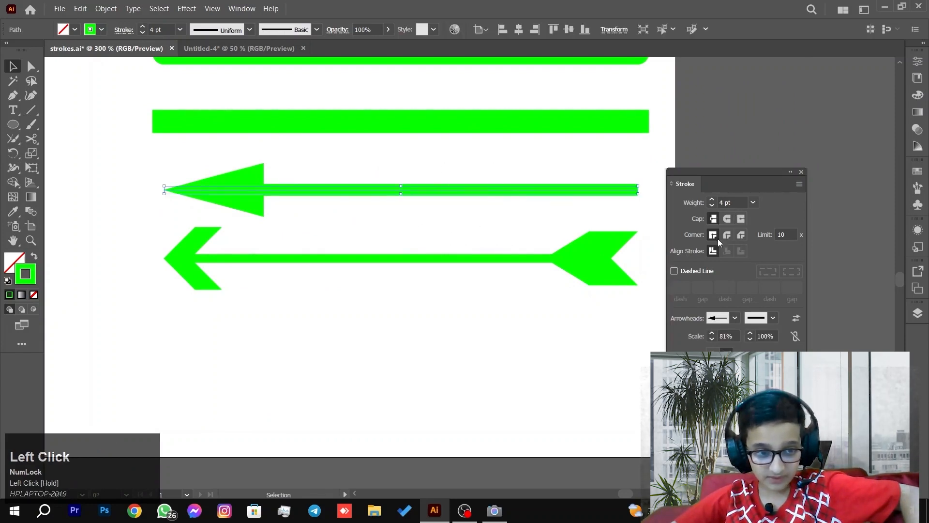
{"action": "left_click", "coordinate": [735, 318]}
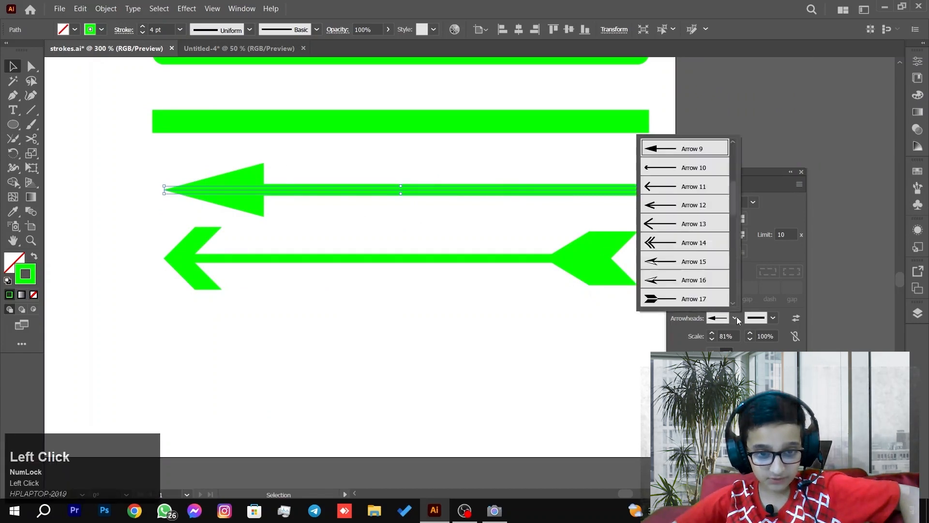
{"action": "scroll", "coordinate": [676, 203], "scroll_direction": "up", "scroll_amount": 3}
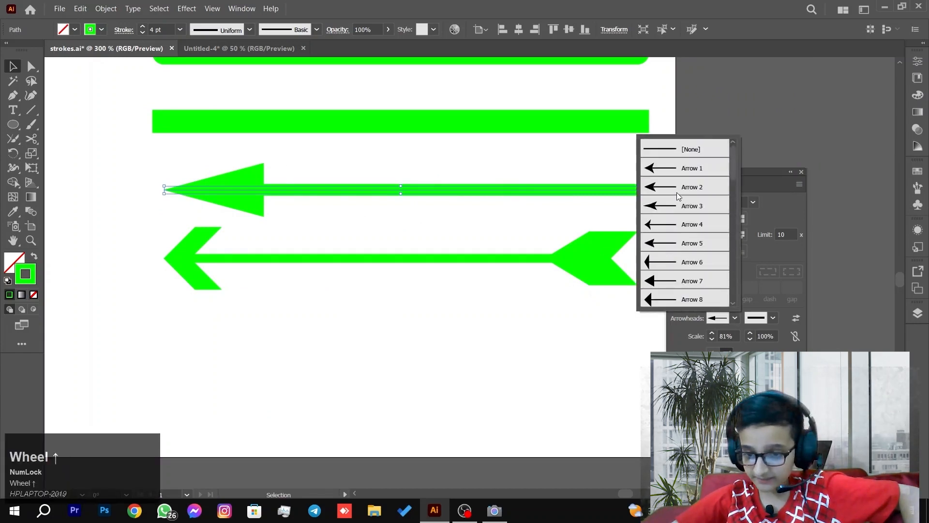
{"action": "left_click", "coordinate": [682, 148]}
{"action": "left_click", "coordinate": [254, 335]}
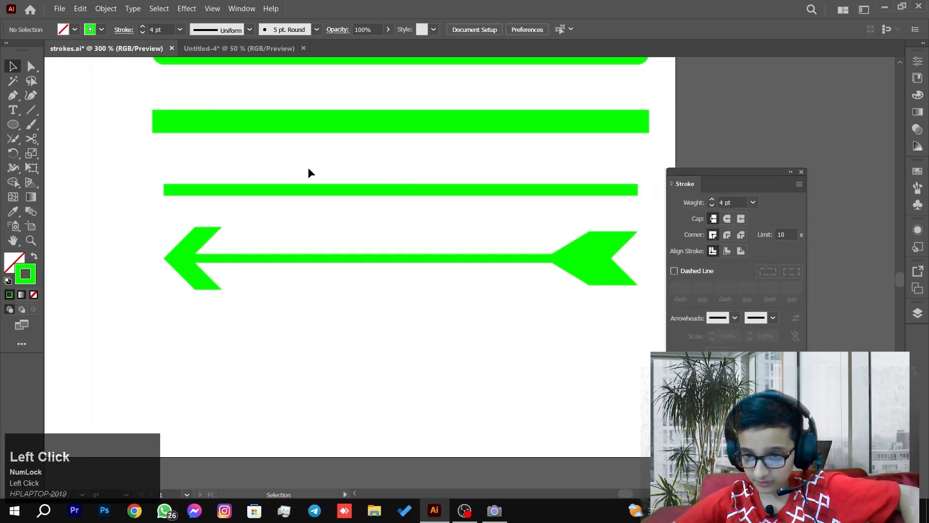
Step: Apply the Arrow 1 arrowhead to the start point of the plain 4 pt line above the double-ended arrow
{"action": "left_click_drag", "start_coordinate": [313, 166], "coordinate": [428, 235]}
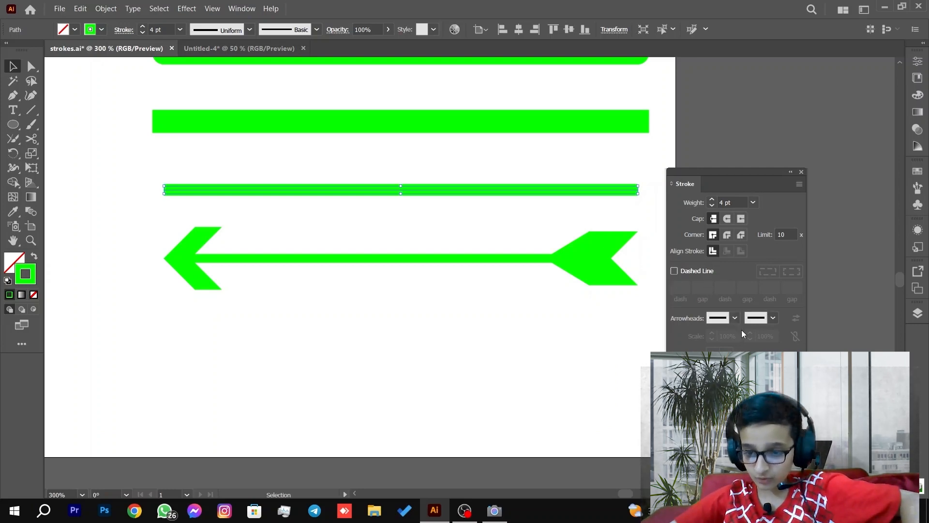
{"action": "left_click", "coordinate": [735, 317]}
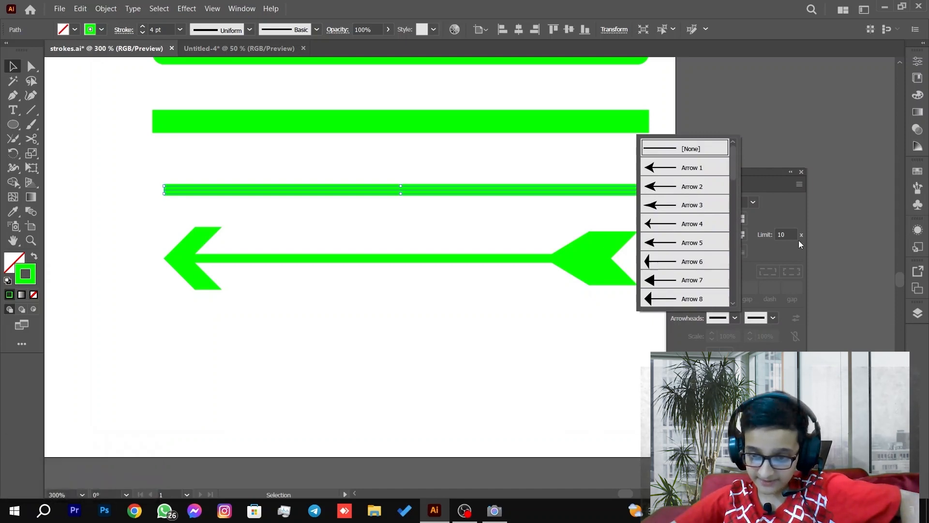
{"action": "left_click", "coordinate": [760, 267]}
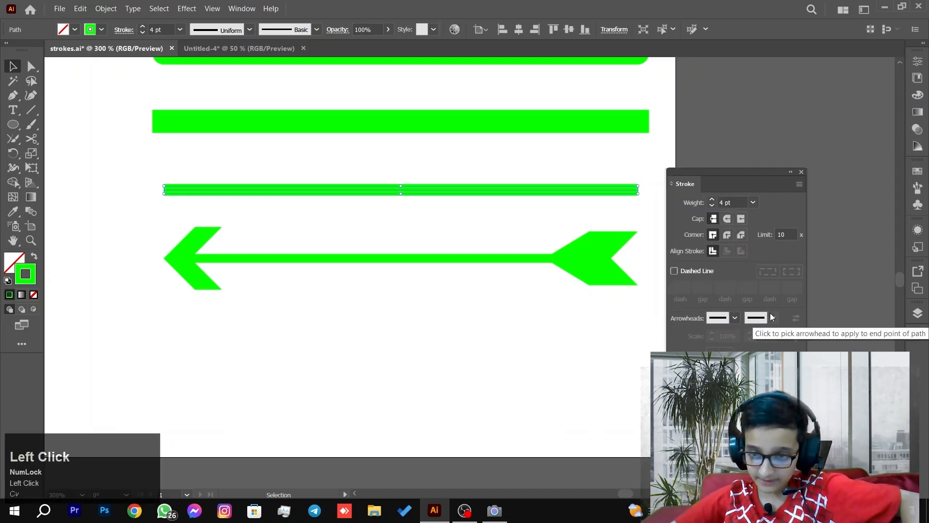
{"action": "left_click", "coordinate": [735, 318]}
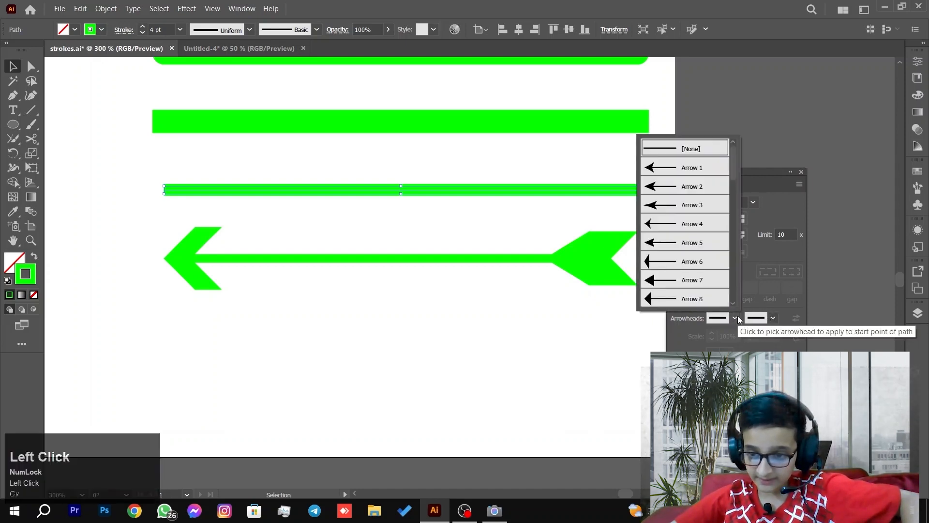
{"action": "left_click", "coordinate": [666, 174]}
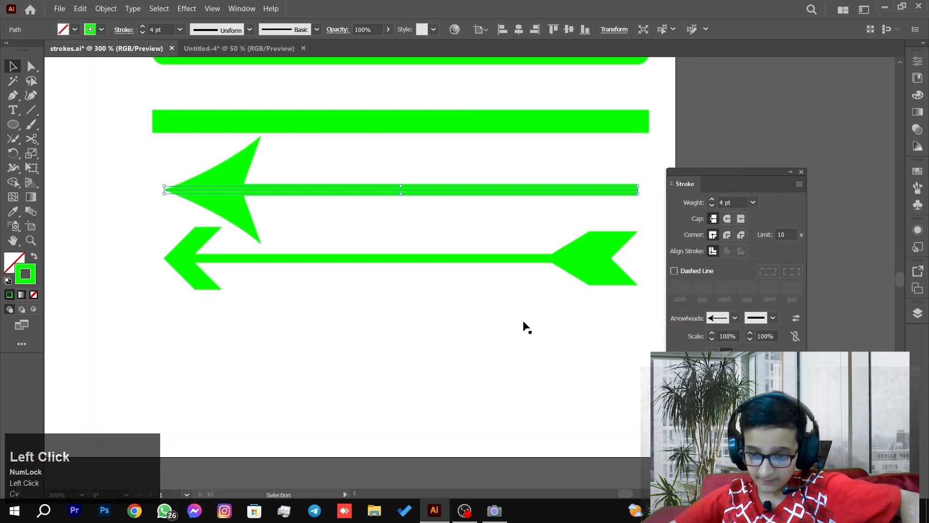
{"action": "left_click", "coordinate": [296, 378]}
Step: Draw a three-point S-shaped curve with the Pen tool, from below the artboard up between the Doted Lines square and the sample lines
{"action": "scroll", "coordinate": [297, 370], "scroll_direction": "down", "scroll_amount": 6}
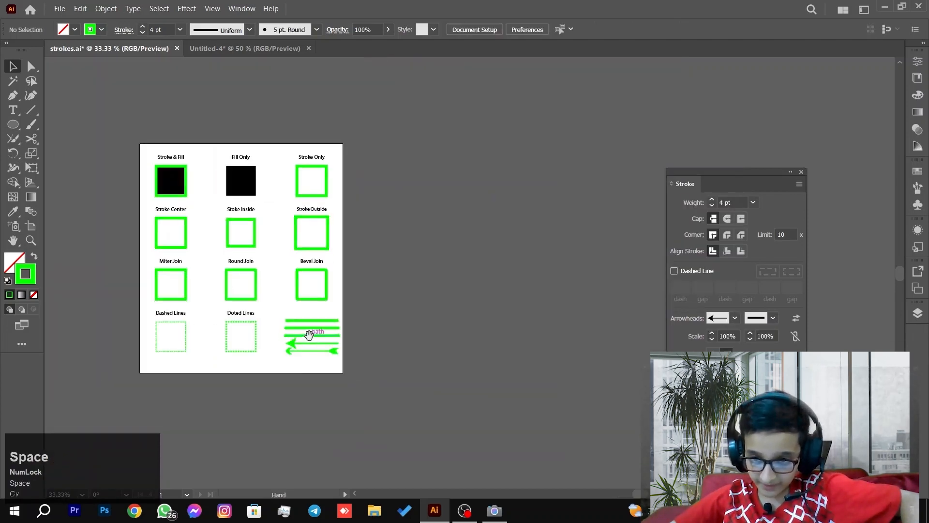
{"action": "left_click_drag", "start_coordinate": [307, 332], "coordinate": [408, 150]}
{"action": "scroll", "coordinate": [399, 207], "scroll_direction": "up", "scroll_amount": 3}
{"action": "scroll", "coordinate": [281, 204], "scroll_direction": "up", "scroll_amount": 2}
{"action": "scroll", "coordinate": [282, 205], "scroll_direction": "down", "scroll_amount": 2}
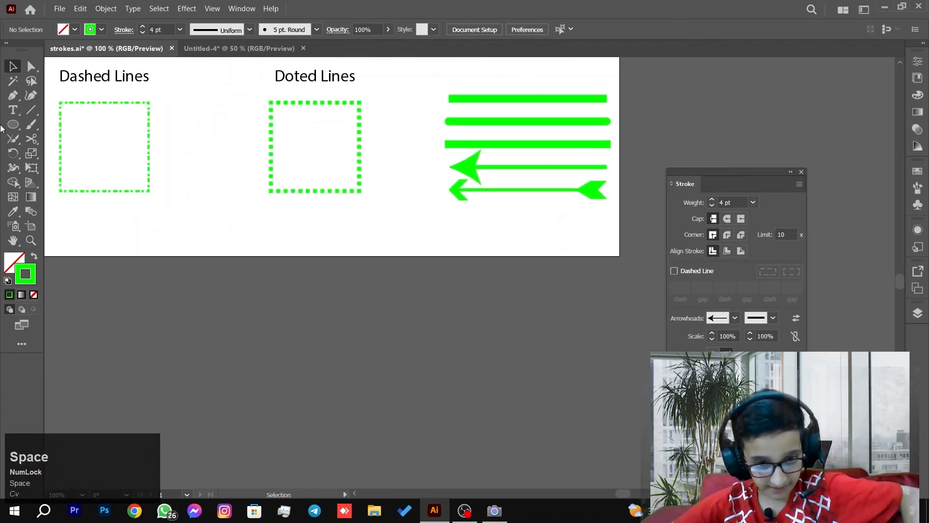
{"action": "left_click", "coordinate": [12, 95]}
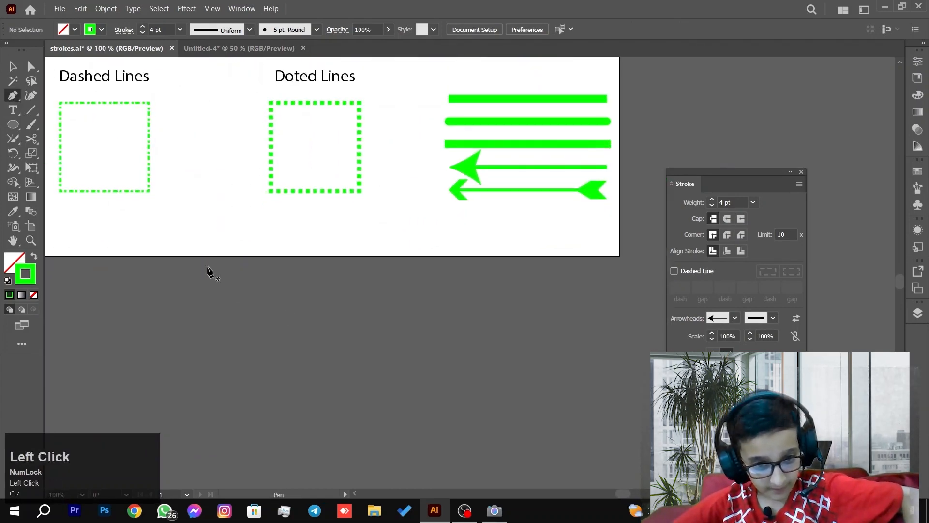
{"action": "left_click", "coordinate": [185, 308]}
{"action": "mouse_move", "coordinate": [364, 229]}
{"action": "left_mouse_down"}
{"action": "mouse_move", "coordinate": [474, 221]}
{"action": "mouse_move", "coordinate": [548, 233]}
{"action": "left_mouse_up"}
{"action": "left_click_drag", "start_coordinate": [365, 230], "coordinate": [365, 229]}
{"action": "mouse_move", "coordinate": [418, 91]}
{"action": "left_mouse_down"}
{"action": "mouse_move", "coordinate": [369, 43]}
{"action": "mouse_move", "coordinate": [400, 207]}
{"action": "mouse_move", "coordinate": [419, 207]}
{"action": "mouse_move", "coordinate": [377, 197]}
{"action": "left_mouse_up"}
{"action": "scroll", "coordinate": [377, 197], "scroll_direction": "down", "scroll_amount": 3}
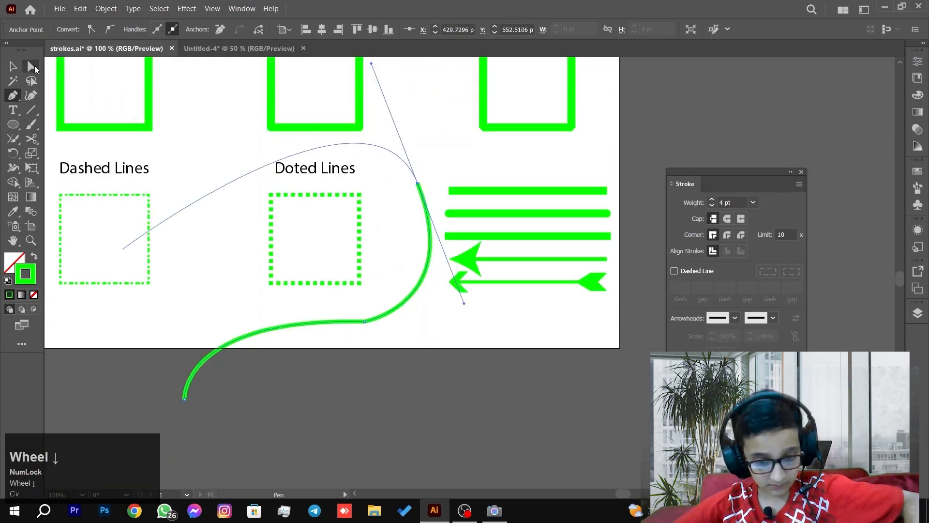
Step: Finish the curved path, check its middle anchor point, and shift the whole curve slightly away from the sample lines
{"action": "left_click", "coordinate": [34, 67]}
{"action": "left_click", "coordinate": [365, 321]}
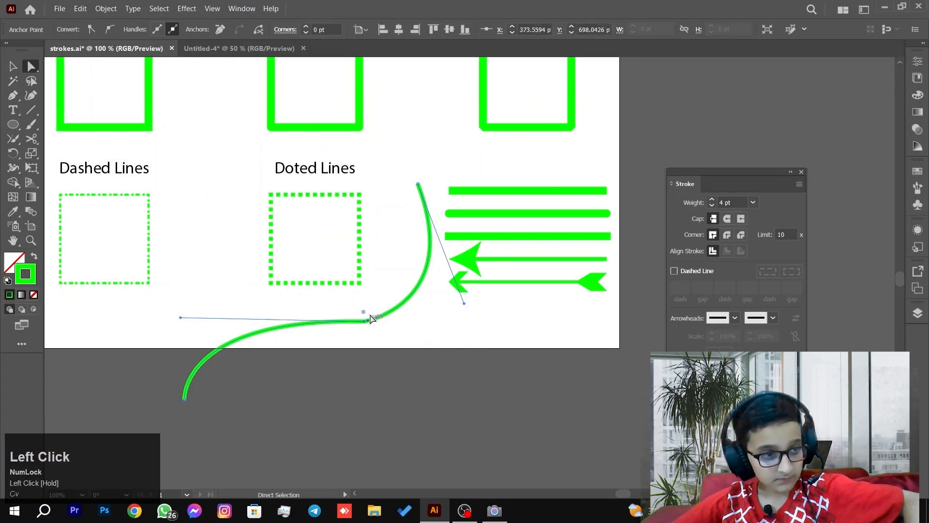
{"action": "left_click", "coordinate": [433, 325]}
{"action": "key", "text": "v"}
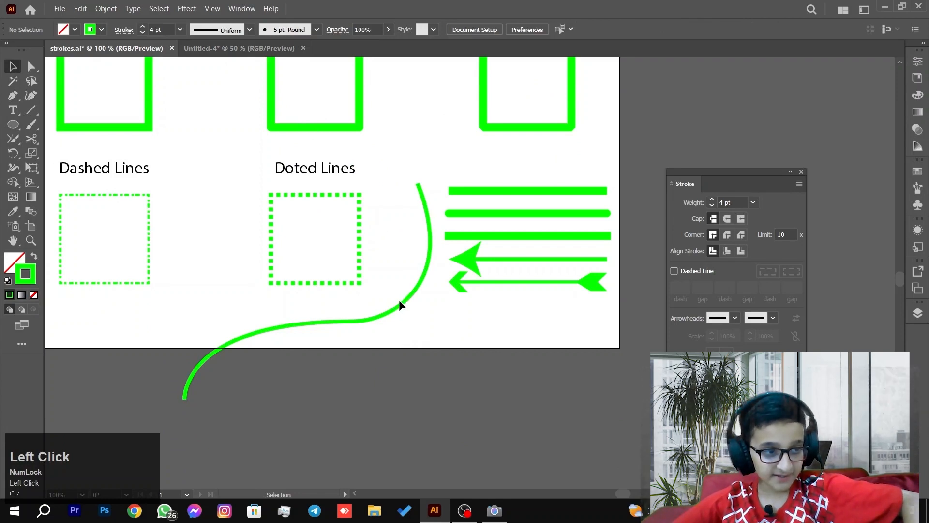
{"action": "mouse_move", "coordinate": [402, 306]}
{"action": "left_mouse_down"}
{"action": "mouse_move", "coordinate": [395, 303]}
{"action": "mouse_move", "coordinate": [399, 312]}
{"action": "left_mouse_up"}
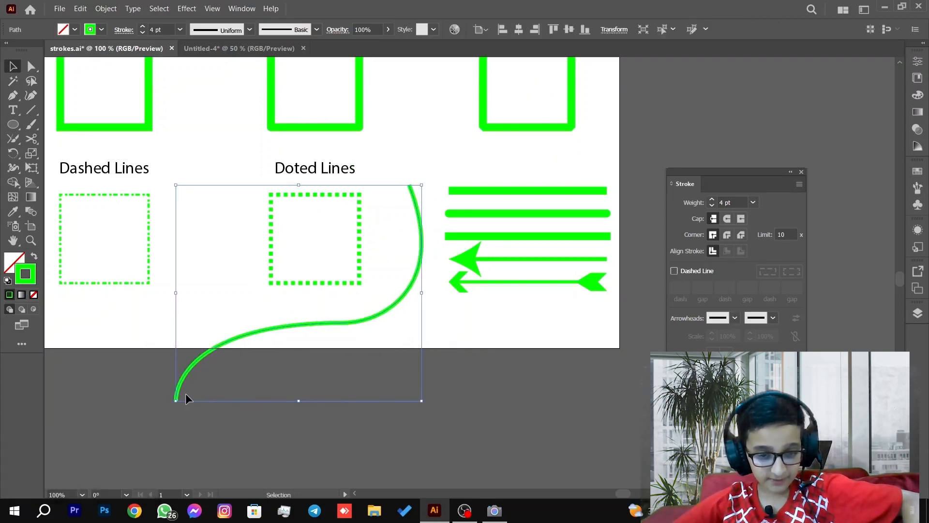
Step: Apply the Arrow 18 feathered arrowhead to the start point of the curved path
{"action": "left_click", "coordinate": [736, 319]}
{"action": "scroll", "coordinate": [699, 275], "scroll_direction": "down", "scroll_amount": 5}
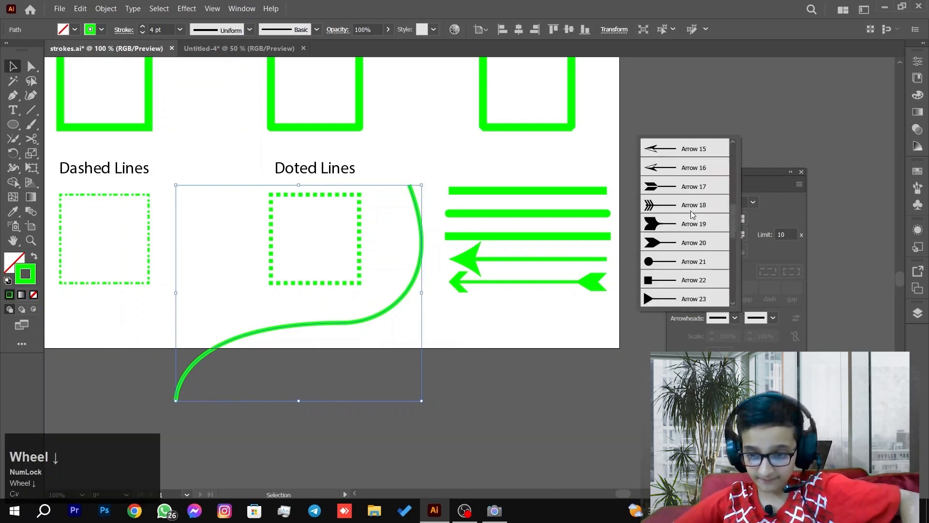
{"action": "left_click", "coordinate": [656, 207]}
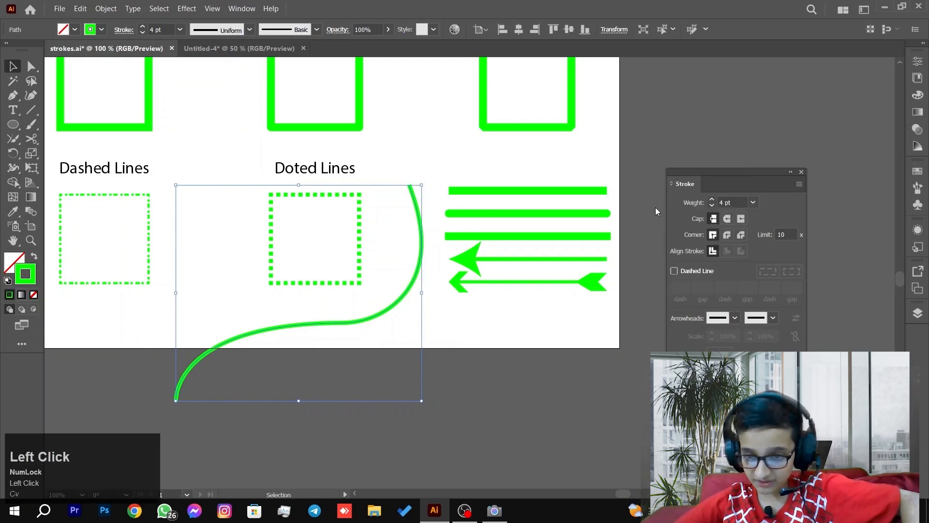
Step: Apply the Arrow 8 arrowhead to the end point of the curved path, then deselect and reselect the curve
{"action": "left_click", "coordinate": [773, 318]}
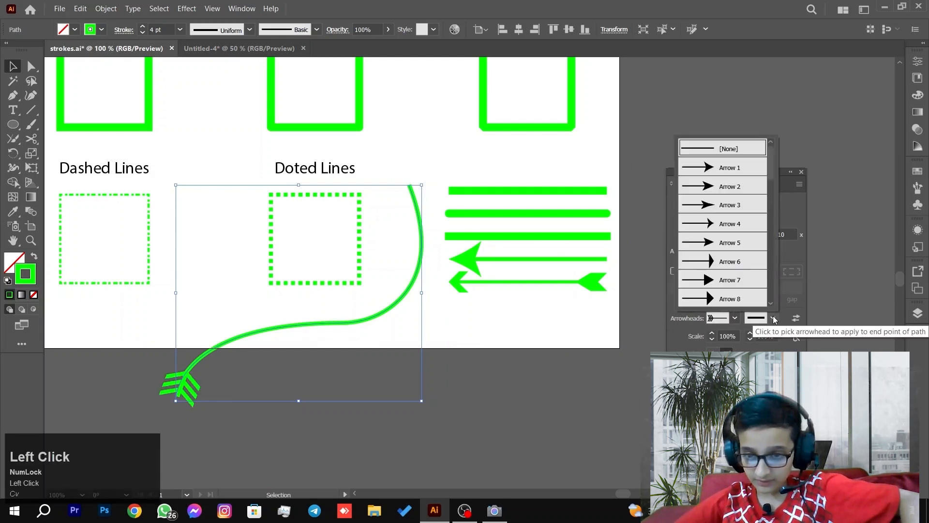
{"action": "scroll", "coordinate": [719, 271], "scroll_direction": "down", "scroll_amount": 7}
{"action": "scroll", "coordinate": [721, 270], "scroll_direction": "up", "scroll_amount": 6}
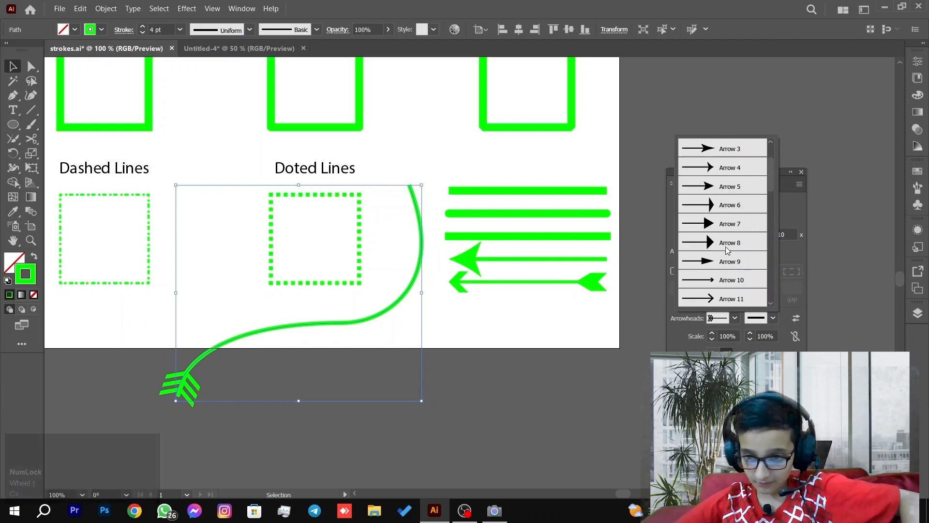
{"action": "left_click", "coordinate": [725, 246]}
{"action": "left_click", "coordinate": [455, 150]}
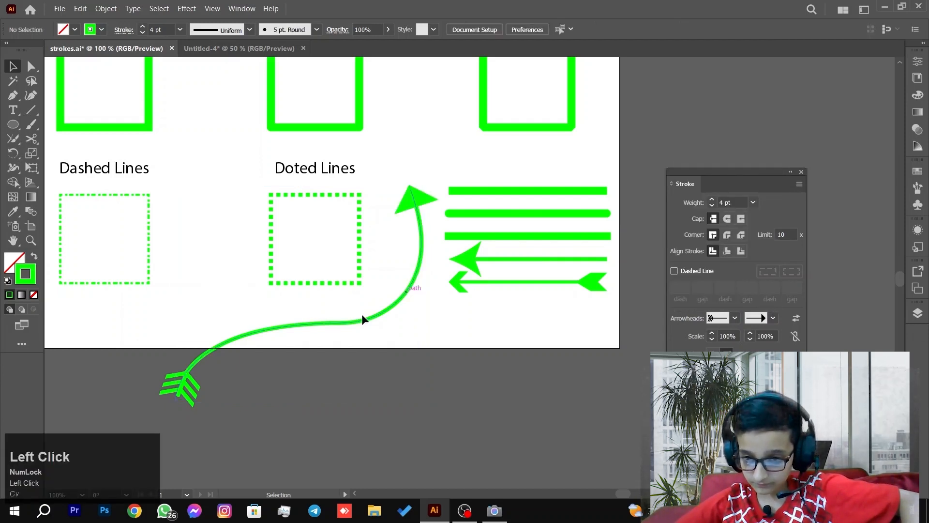
{"action": "left_click_drag", "start_coordinate": [346, 335], "coordinate": [204, 300]}
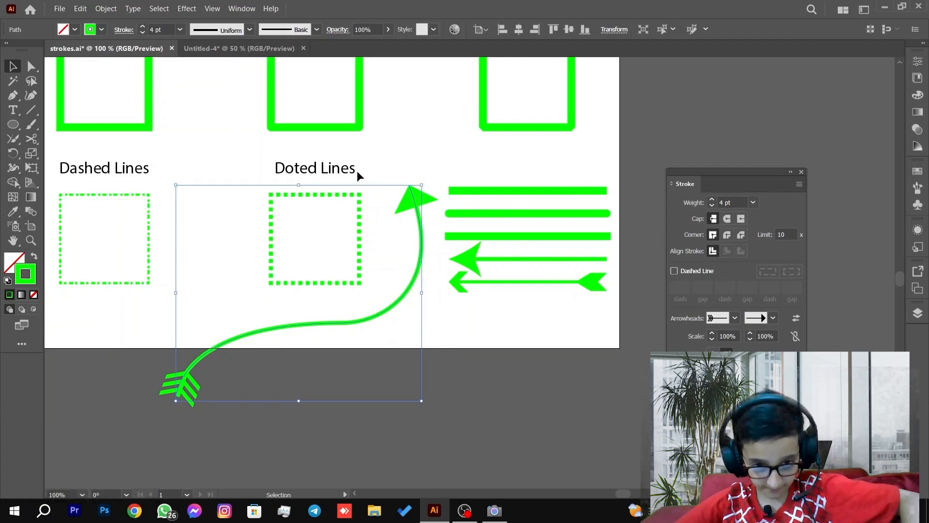
Step: Move the curved arrow slightly down from its current spot, then deselect and reselect it
{"action": "left_click", "coordinate": [406, 149]}
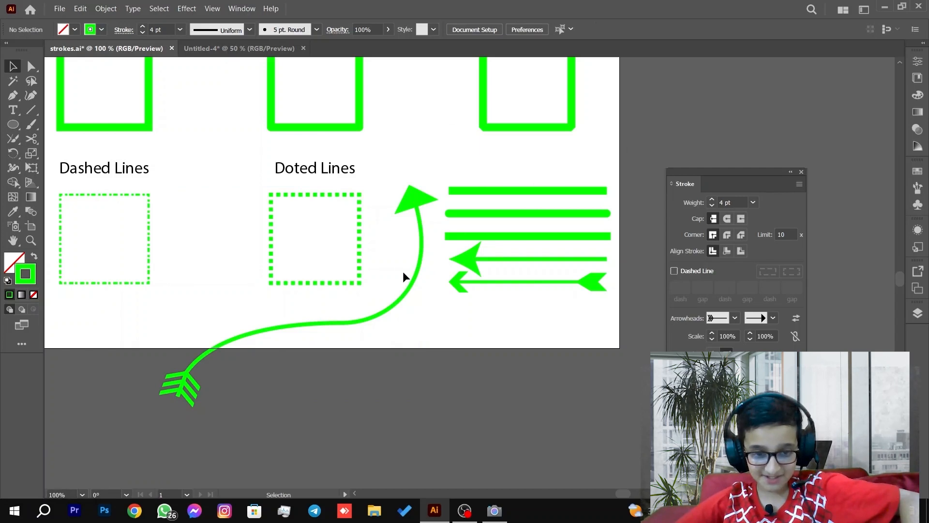
{"action": "left_click", "coordinate": [416, 283]}
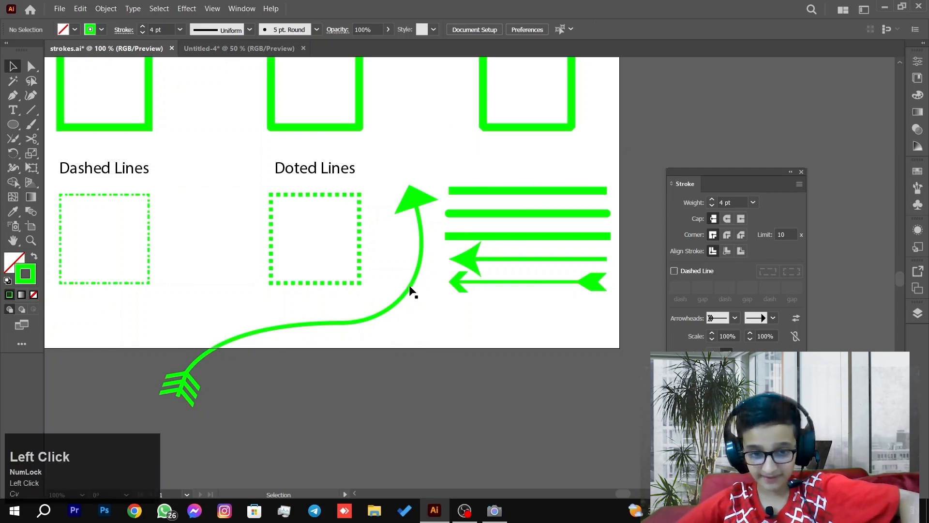
{"action": "left_click_drag", "start_coordinate": [409, 287], "coordinate": [404, 311]}
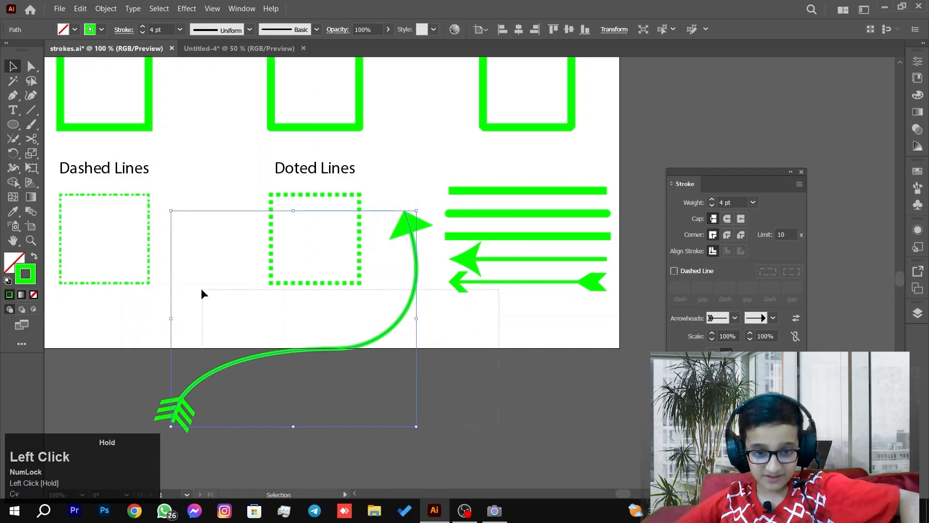
{"action": "left_click", "coordinate": [377, 368]}
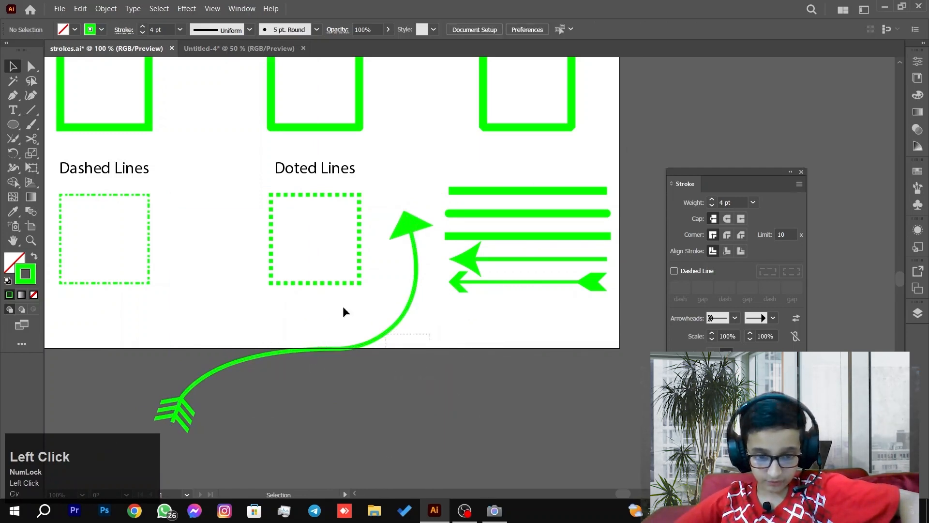
{"action": "left_click_drag", "start_coordinate": [256, 316], "coordinate": [428, 355]}
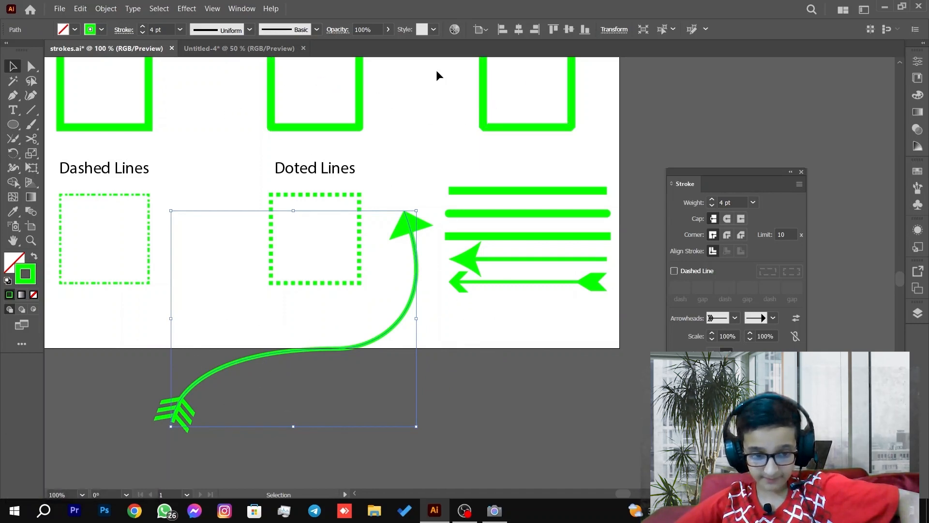
Step: Scale the curved path's start arrowhead to 70% and its end arrowhead to 80%, then deselect the path
{"action": "left_click", "coordinate": [736, 335]}
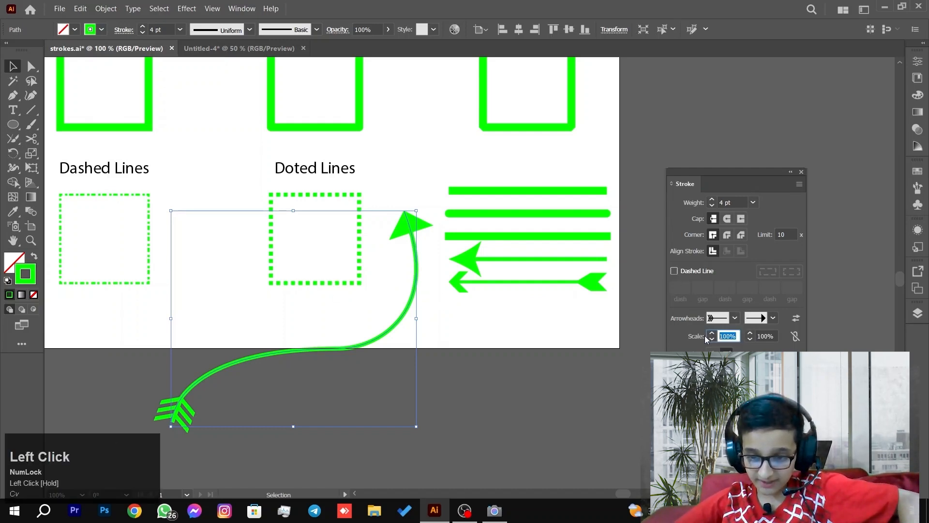
{"action": "type", "text": "70"}
{"action": "key", "text": "Return"}
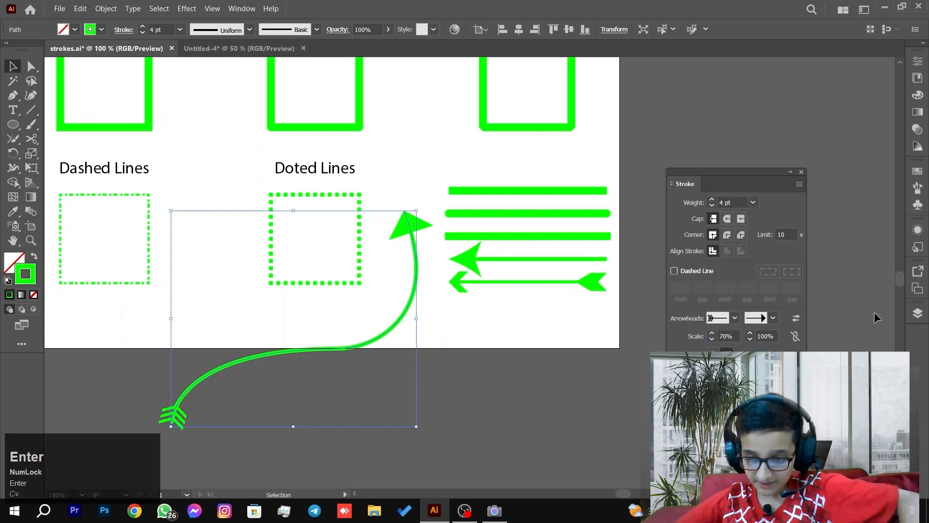
{"action": "left_click", "coordinate": [767, 335]}
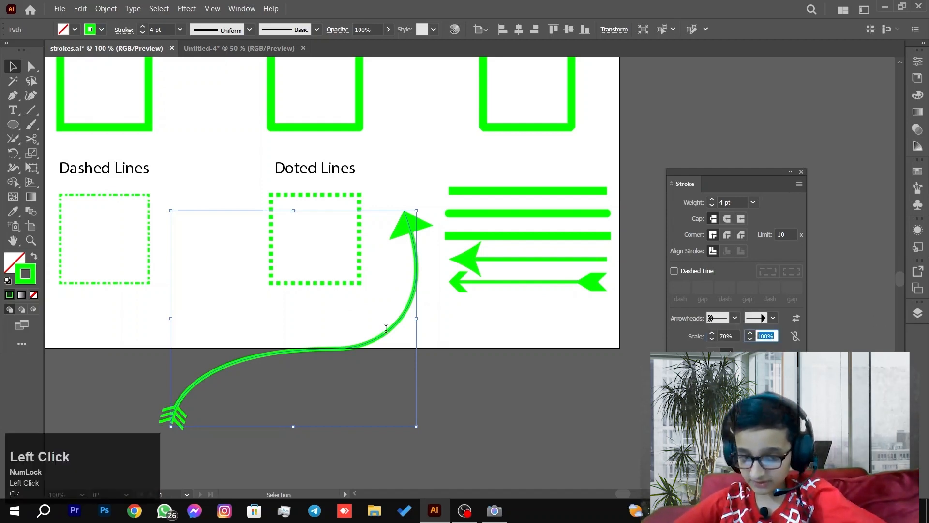
{"action": "type", "text": "80"}
{"action": "key", "text": "Return"}
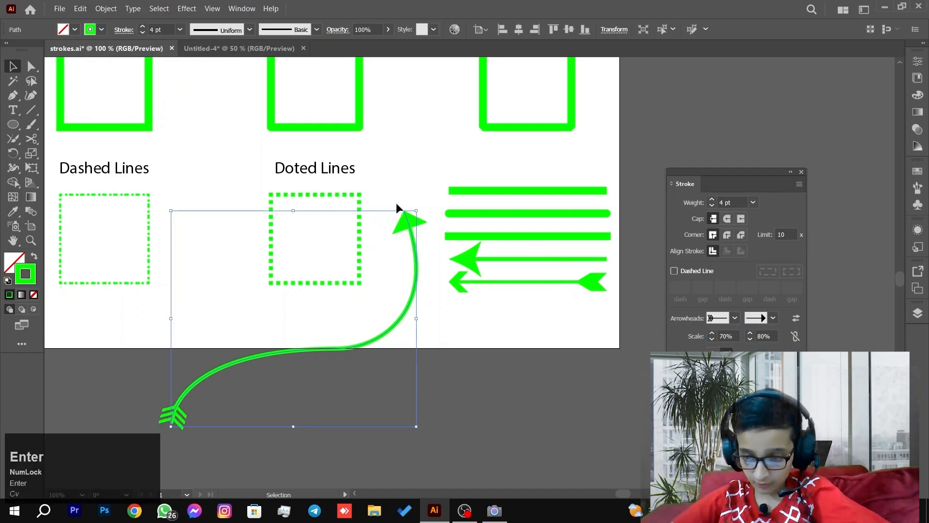
{"action": "left_click", "coordinate": [408, 193]}
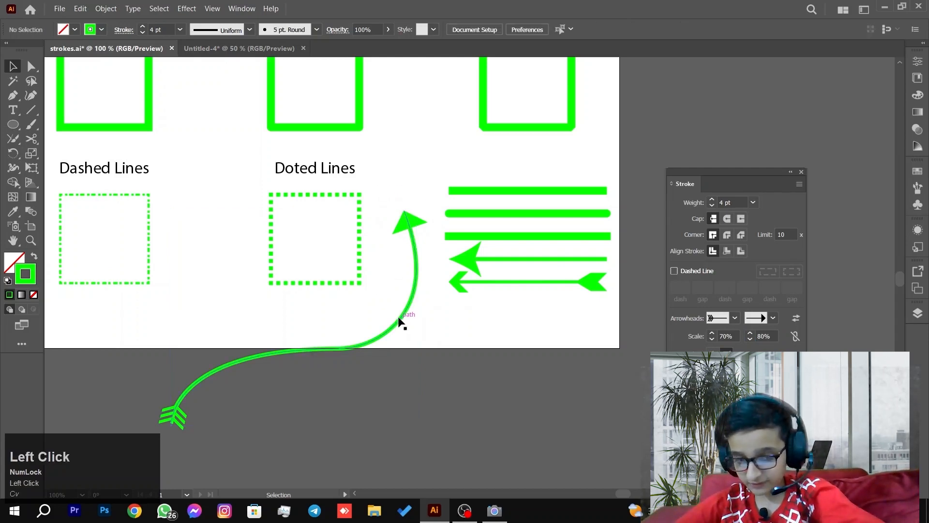
Step: Shift the curved arrow slightly toward the sample lines and set its start arrowhead scale to 100%
{"action": "left_click_drag", "start_coordinate": [400, 322], "coordinate": [444, 326]}
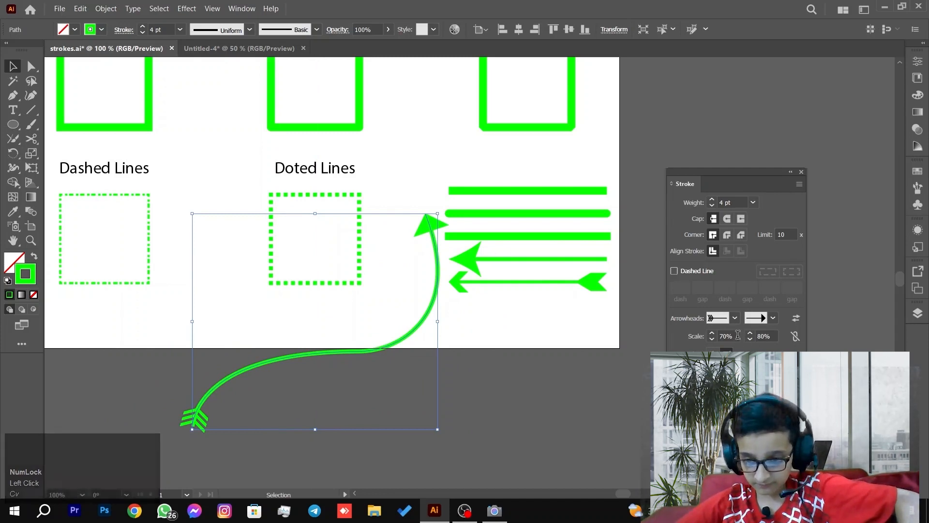
{"action": "left_click", "coordinate": [726, 336]}
{"action": "type", "text": "100"}
{"action": "key", "text": "Return"}
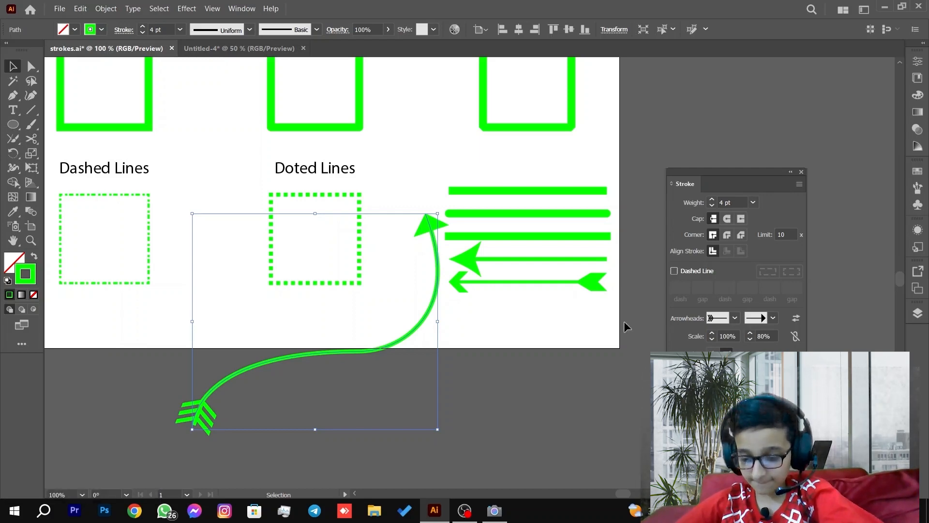
{"action": "left_click", "coordinate": [338, 407]}
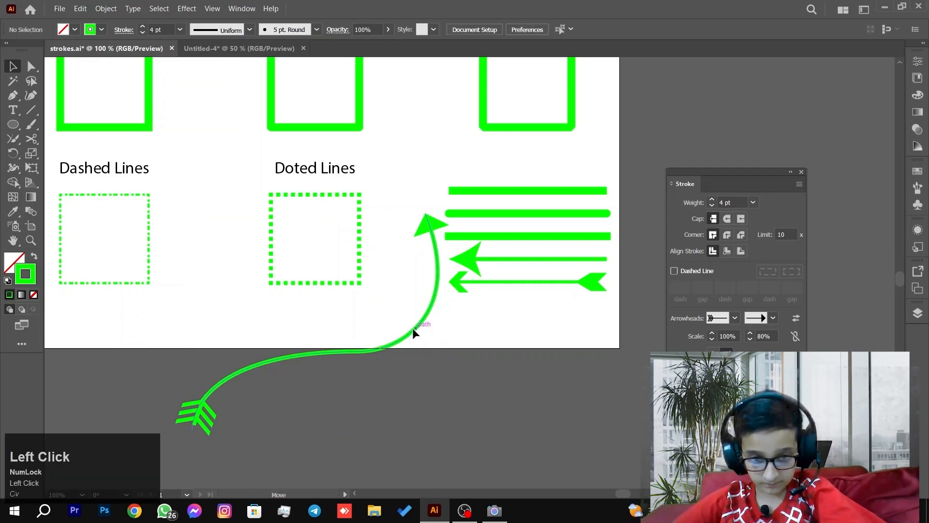
Step: Move the curved arrow slightly away from the sample lines and deselect it
{"action": "left_click_drag", "start_coordinate": [411, 329], "coordinate": [399, 334]}
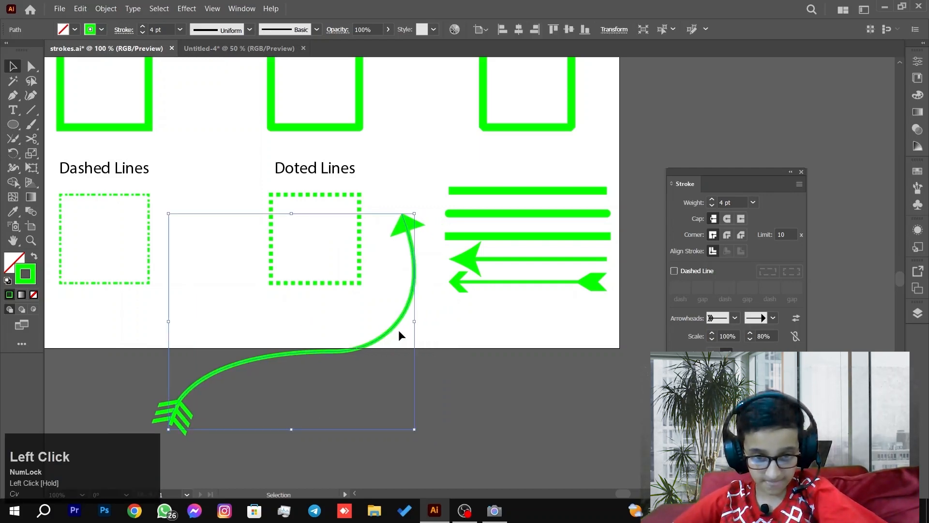
{"action": "left_click", "coordinate": [429, 368]}
{"action": "scroll", "coordinate": [377, 331], "scroll_direction": "down", "scroll_amount": 2}
{"action": "left_click_drag", "start_coordinate": [381, 208], "coordinate": [407, 291]}
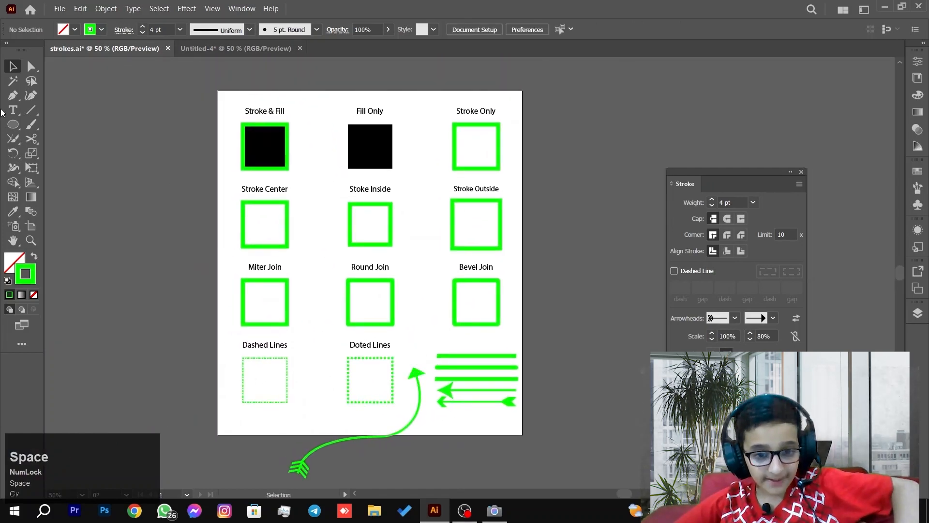
{"action": "right_click", "coordinate": [13, 137]}
{"action": "left_click", "coordinate": [7, 137]}
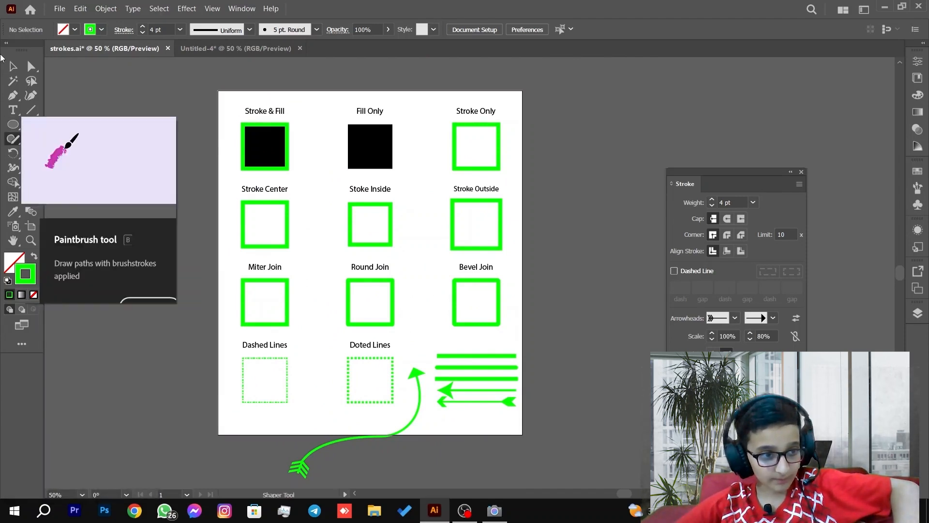
{"action": "left_click", "coordinate": [14, 68]}
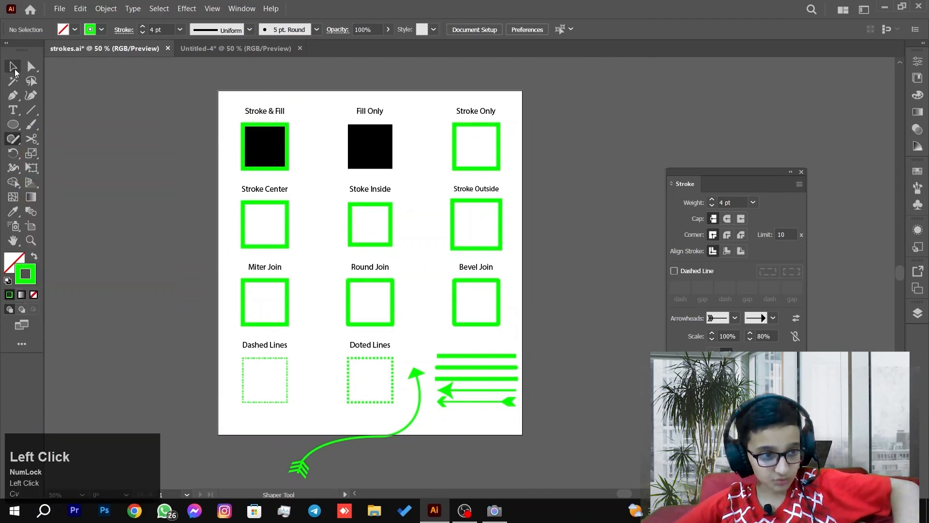
Step: Switch to the blank Untitled-4 document and show its whole artboard at 50% zoom
{"action": "left_click", "coordinate": [214, 47]}
{"action": "scroll", "coordinate": [309, 171], "scroll_direction": "up", "scroll_amount": 2}
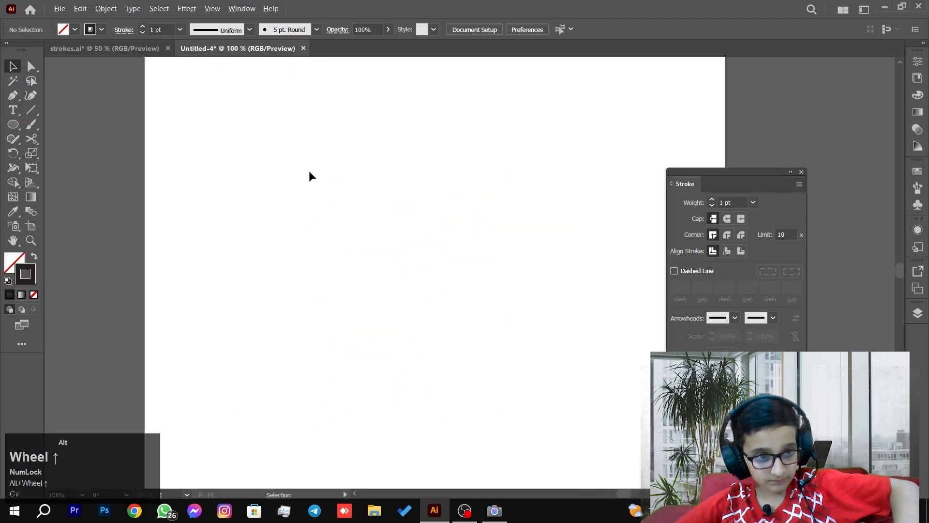
{"action": "scroll", "coordinate": [309, 170], "scroll_direction": "down", "scroll_amount": 2}
{"action": "key", "text": "space"}
{"action": "left_click_drag", "start_coordinate": [376, 131], "coordinate": [366, 141]}
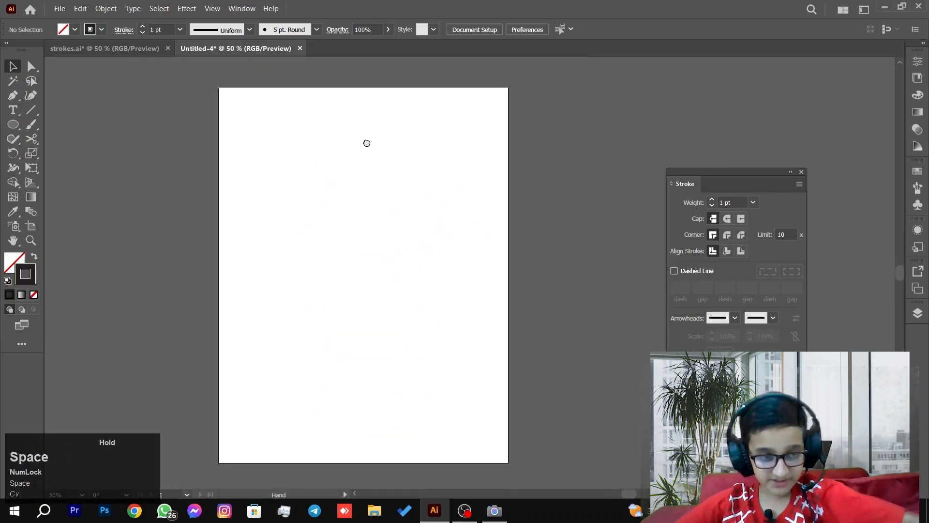
Step: Activate the Paintbrush tool and enlarge its brush tip step by step over the blank artboard
{"action": "left_click", "coordinate": [31, 125]}
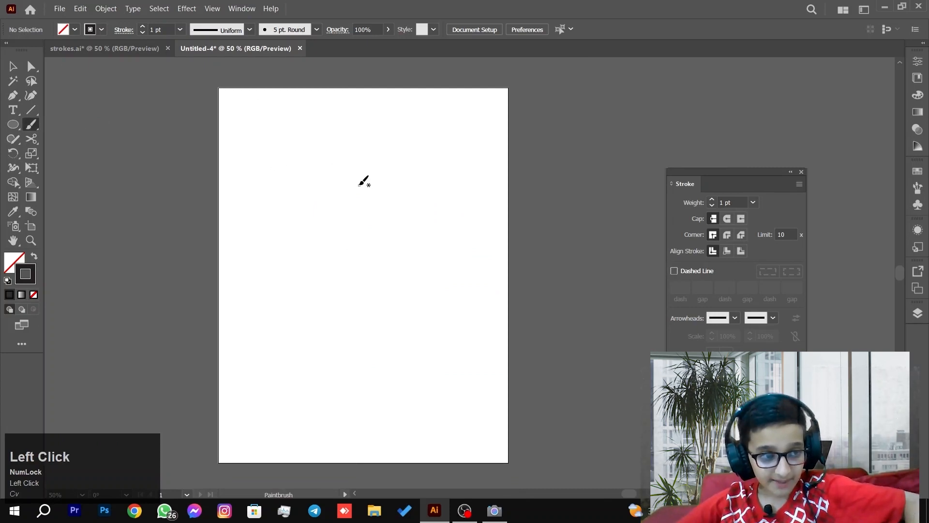
{"action": "key", "text": "]"}
{"action": "key", "text": "]"}
{"action": "key", "text": "]"}
{"action": "key", "text": "]"}
{"action": "key", "text": "]"}
{"action": "key", "text": "]"}
{"action": "key", "text": "]"}
{"action": "key", "text": "]"}
{"action": "key", "text": "]"}
{"action": "key", "text": "]"}
{"action": "key", "text": "]"}
{"action": "key", "text": "]"}
{"action": "key", "text": "]"}
{"action": "key", "text": "]"}
{"action": "key", "text": "]"}
{"action": "key", "text": "]"}
{"action": "key", "text": "]"}
{"action": "key", "text": "]"}
{"action": "key", "text": "]"}
{"action": "key", "text": "]"}
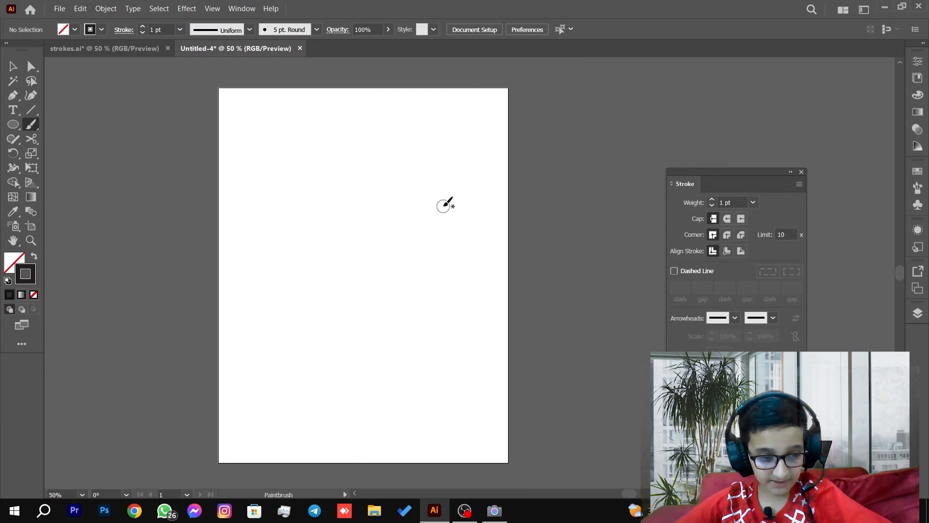
{"action": "key", "text": "]"}
{"action": "key", "text": "]"}
{"action": "key", "text": "]"}
{"action": "key", "text": "]"}
{"action": "key", "text": "]"}
{"action": "key", "text": "]"}
{"action": "key", "text": "]"}
{"action": "key", "text": "]"}
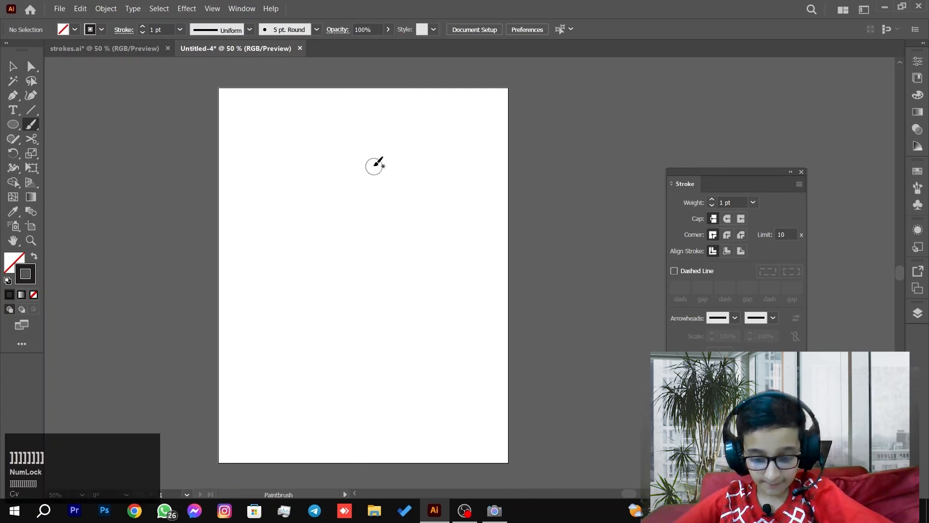
Step: Reduce the Paintbrush tip size several steps, then enlarge it again
{"action": "key", "text": "bracketleft"}
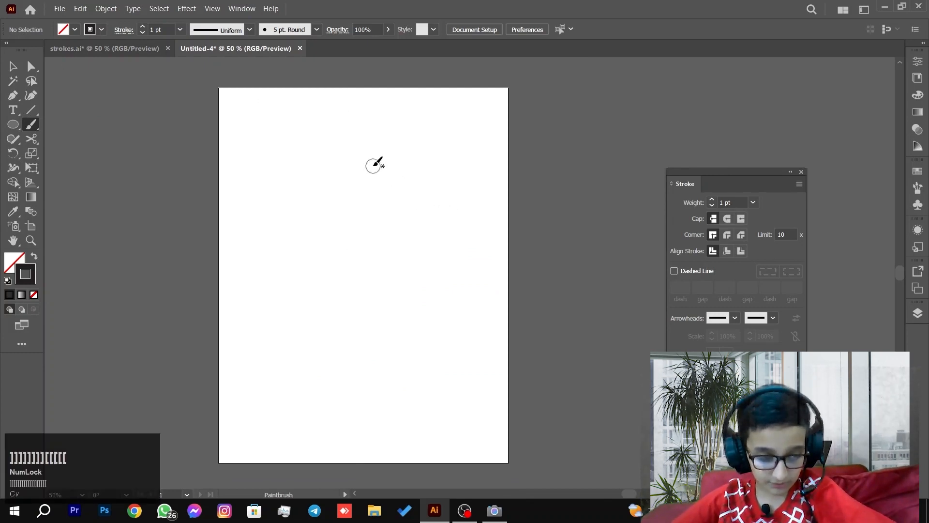
{"action": "key", "text": "bracketleft"}
{"action": "key", "text": "bracketleft"}
{"action": "key", "text": "bracketleft"}
{"action": "key", "text": "bracketleft"}
{"action": "key", "text": "bracketleft"}
{"action": "key", "text": "bracketleft"}
{"action": "key", "text": "bracketleft"}
{"action": "key", "text": "bracketleft"}
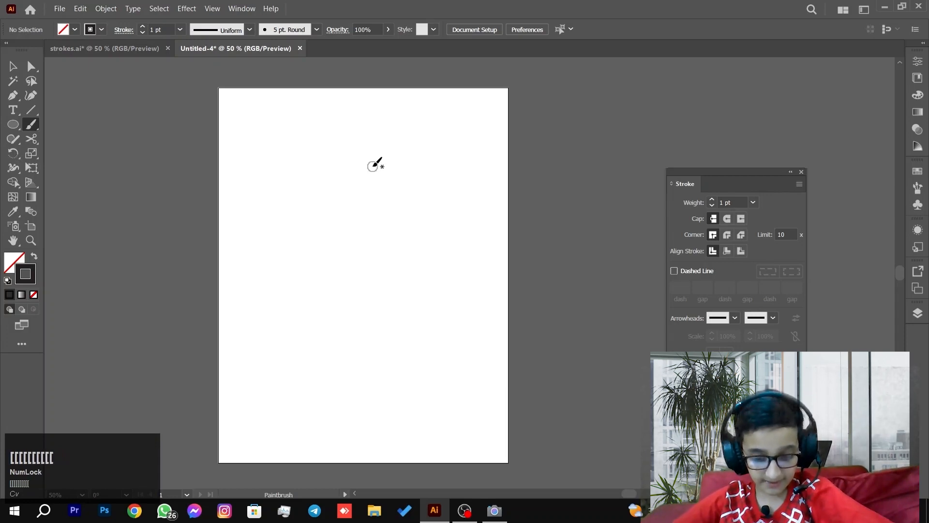
{"action": "key", "text": "bracketright"}
{"action": "key", "text": "bracketright"}
{"action": "key", "text": "bracketright"}
{"action": "key", "text": "bracketright"}
{"action": "key", "text": "bracketright"}
{"action": "key", "text": "bracketright"}
{"action": "key", "text": "bracketright"}
{"action": "key", "text": "bracketright"}
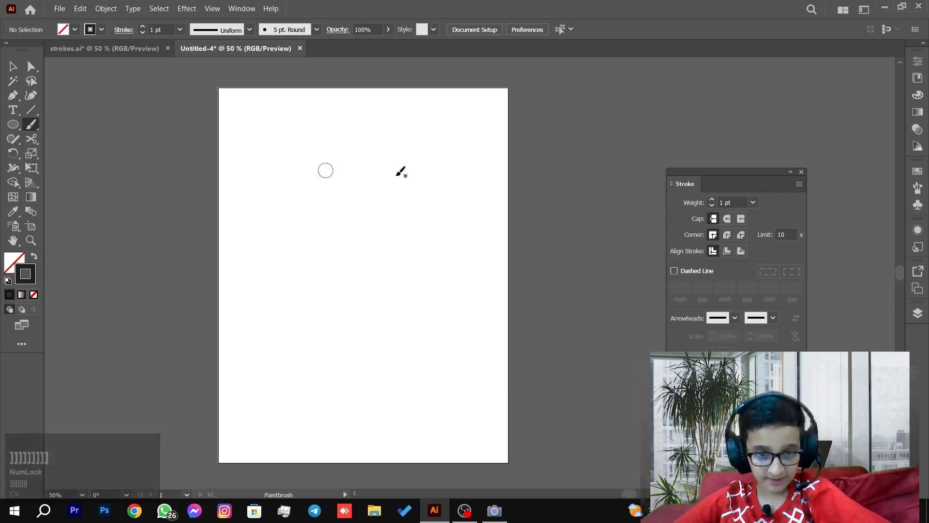
Step: Paint four long, crossing diagonal brush strokes across the blank artboard
{"action": "mouse_move", "coordinate": [465, 131]}
{"action": "left_mouse_down"}
{"action": "mouse_move", "coordinate": [425, 193]}
{"action": "mouse_move", "coordinate": [301, 305]}
{"action": "left_mouse_up"}
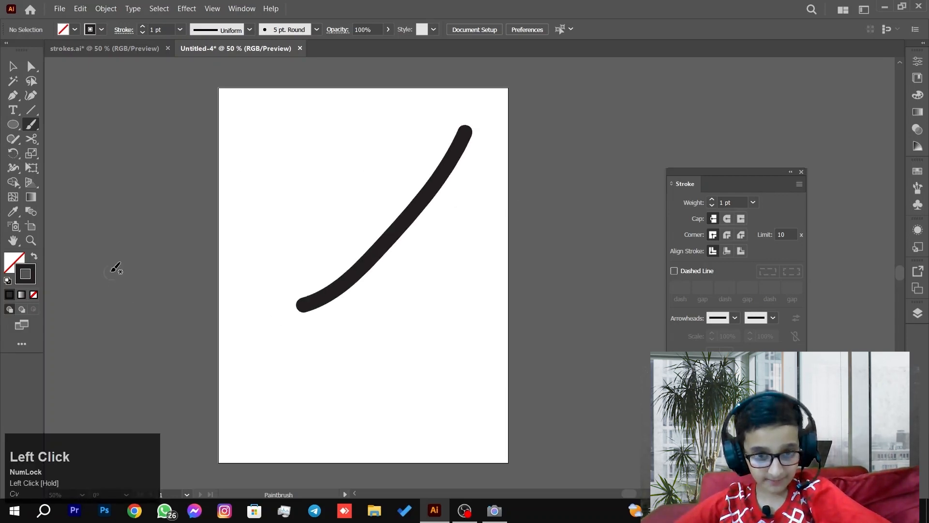
{"action": "left_click_drag", "start_coordinate": [319, 220], "coordinate": [417, 338]}
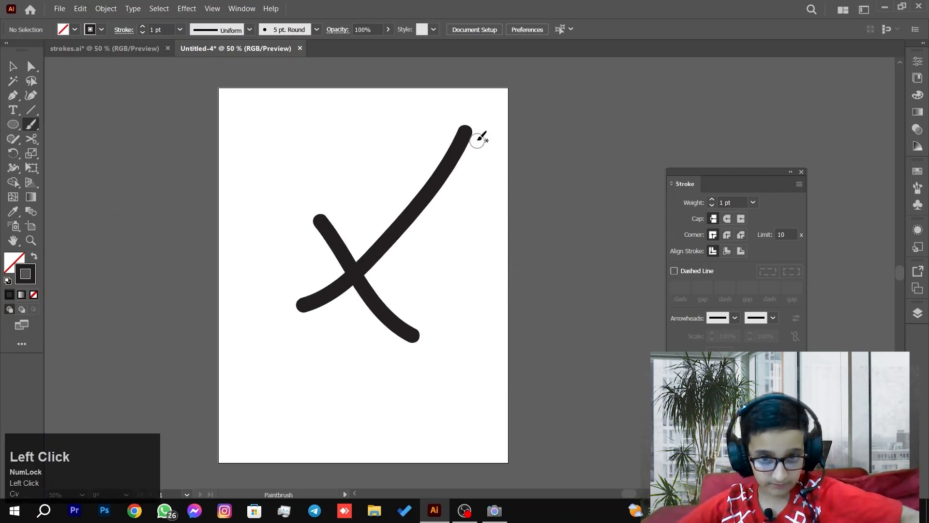
{"action": "left_click_drag", "start_coordinate": [518, 198], "coordinate": [117, 472]}
{"action": "mouse_move", "coordinate": [272, 191]}
{"action": "left_mouse_down"}
{"action": "mouse_move", "coordinate": [426, 392]}
{"action": "mouse_move", "coordinate": [479, 437]}
{"action": "left_mouse_up"}
Step: Select all the brush strokes in the document and delete them
{"action": "left_click", "coordinate": [21, 69]}
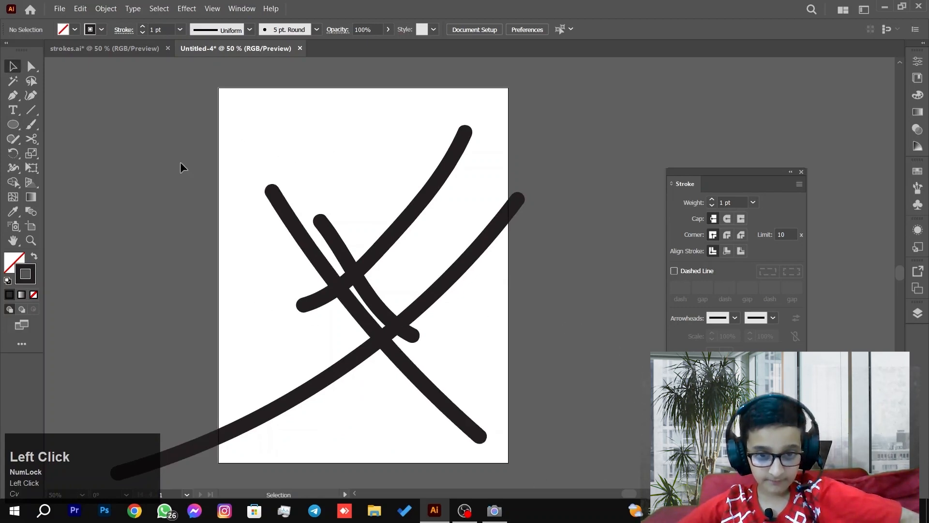
{"action": "key", "text": "ctrl+a"}
{"action": "key", "text": "Delete"}
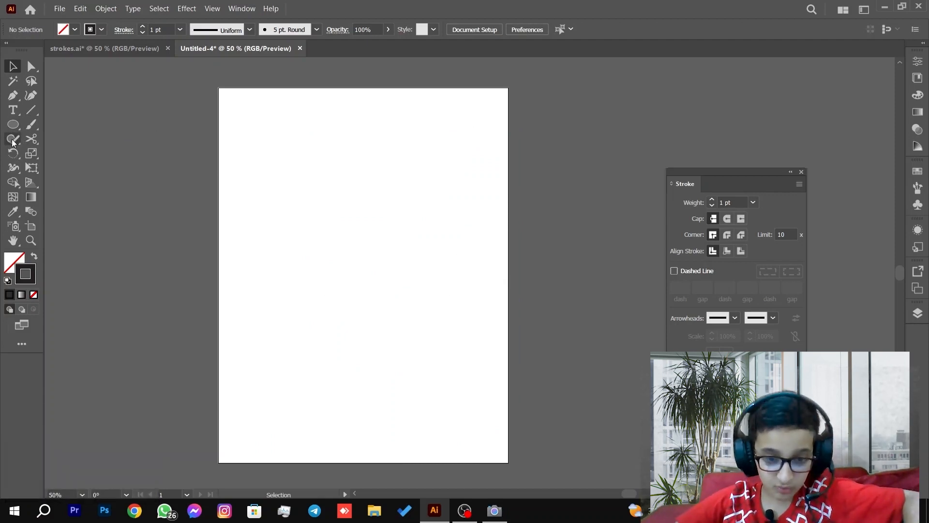
Step: Set the Paintbrush tool's Fidelity option fully to Accurate and apply the options
{"action": "left_click", "coordinate": [32, 124]}
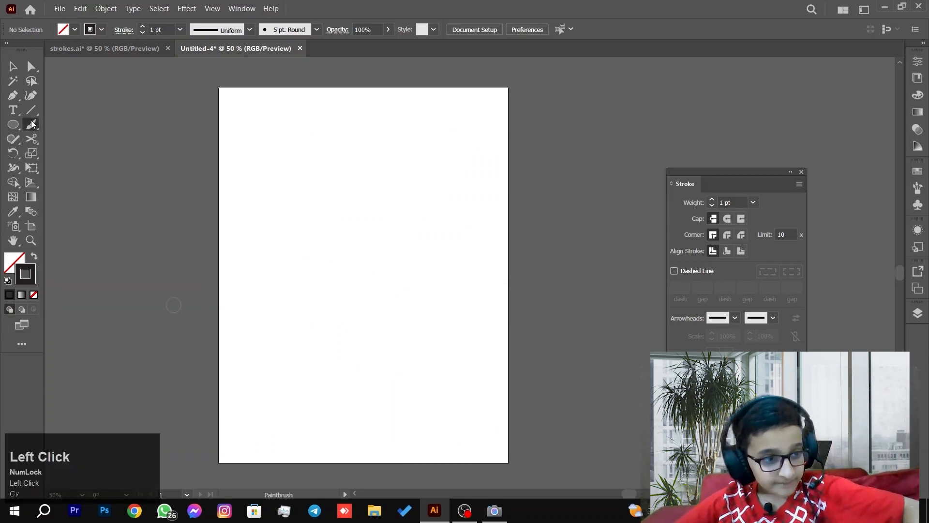
{"action": "double_click", "coordinate": [32, 123]}
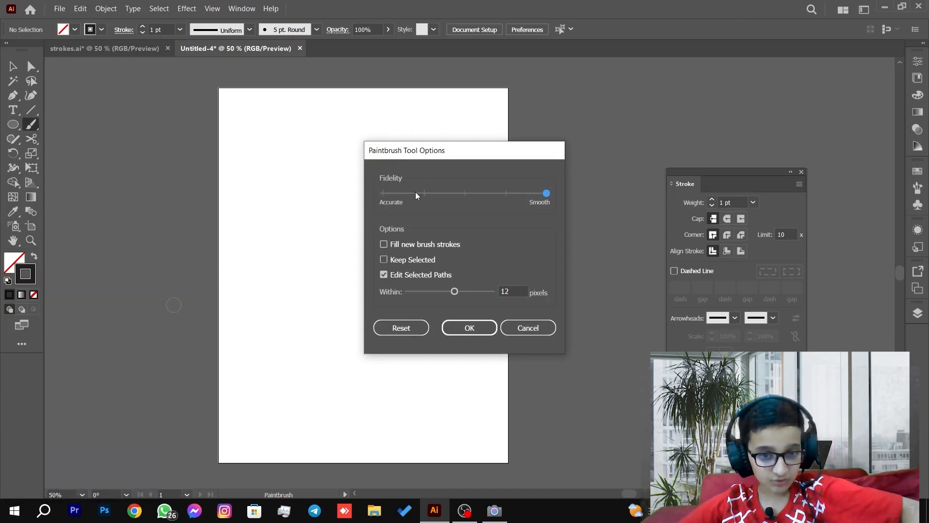
{"action": "left_click_drag", "start_coordinate": [423, 195], "coordinate": [336, 213]}
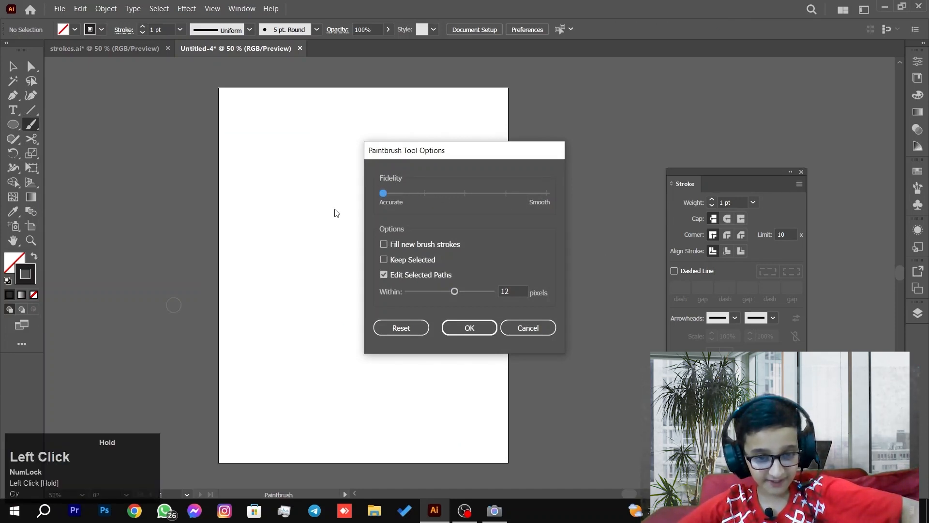
{"action": "left_click", "coordinate": [473, 331]}
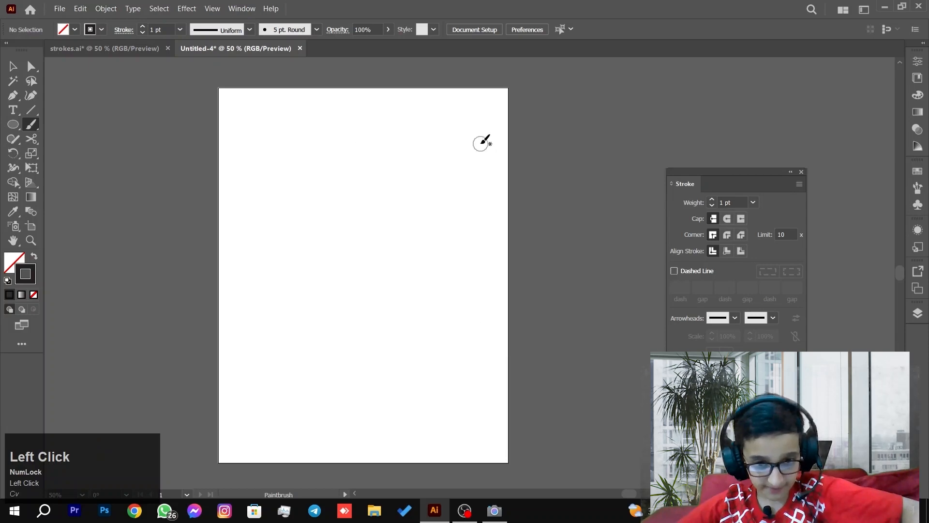
Step: Paint four freehand brush strokes on the artboard to try the Accurate fidelity, crossing two in the lower half
{"action": "left_click_drag", "start_coordinate": [482, 142], "coordinate": [439, 214]}
{"action": "left_click_drag", "start_coordinate": [376, 252], "coordinate": [380, 249]}
{"action": "left_click_drag", "start_coordinate": [338, 188], "coordinate": [379, 300]}
{"action": "left_click_drag", "start_coordinate": [479, 292], "coordinate": [213, 379]}
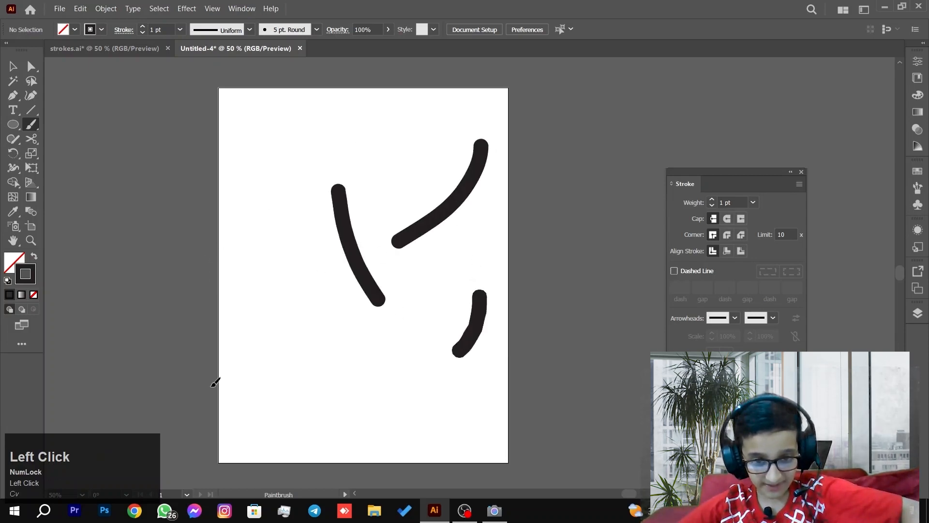
{"action": "left_click_drag", "start_coordinate": [326, 258], "coordinate": [437, 460]}
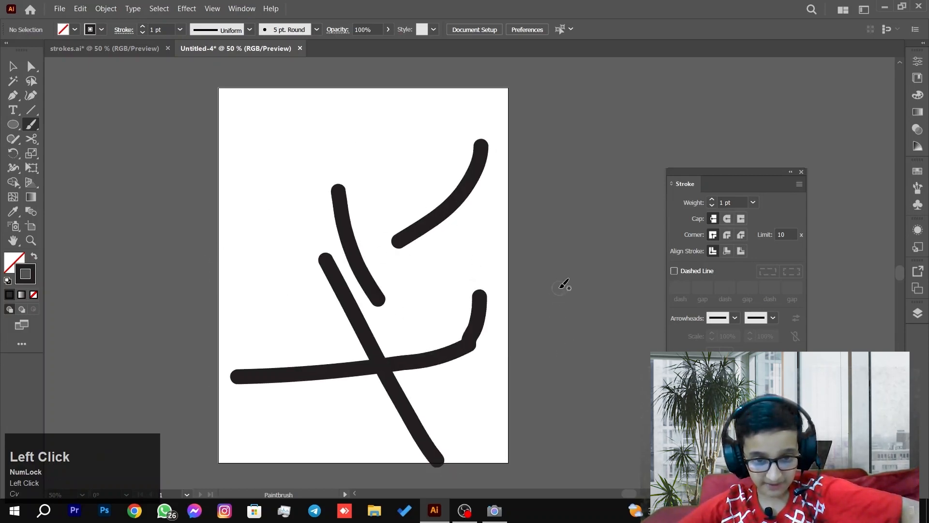
Step: Delete all existing brush strokes and paint five freehand strokes across the artboard, with several crossing one another
{"action": "key", "text": "ctrl+a"}
{"action": "key", "text": "Delete"}
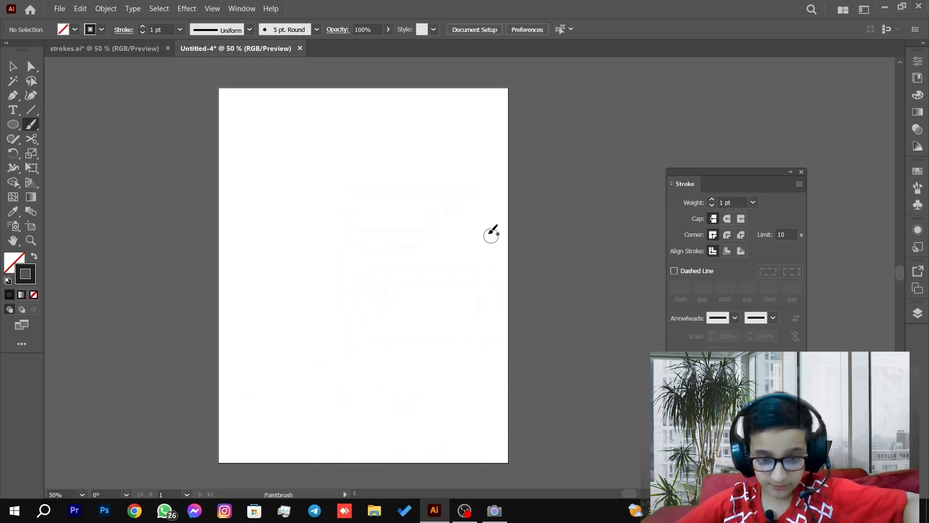
{"action": "left_click", "coordinate": [475, 233]}
{"action": "mouse_move", "coordinate": [476, 233]}
{"action": "left_mouse_down"}
{"action": "mouse_move", "coordinate": [458, 279]}
{"action": "mouse_move", "coordinate": [424, 303]}
{"action": "left_mouse_up"}
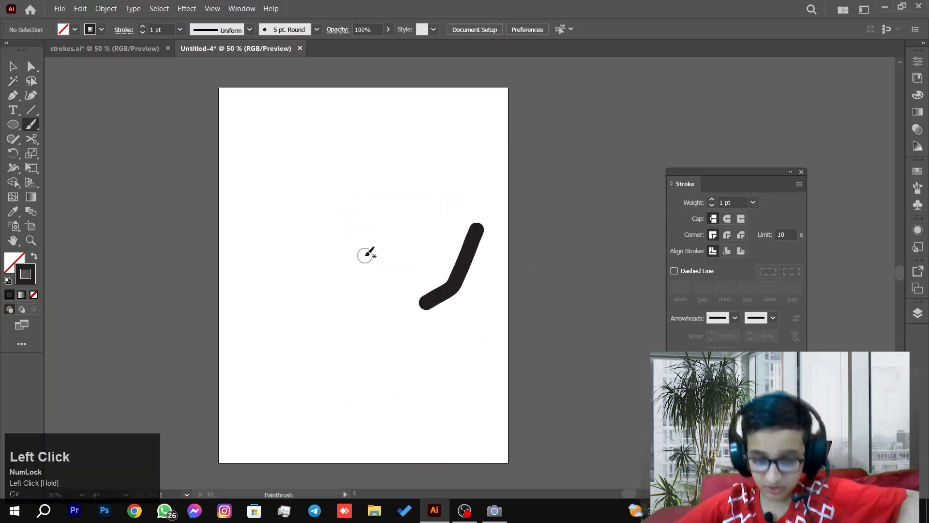
{"action": "mouse_move", "coordinate": [367, 253]}
{"action": "left_mouse_down"}
{"action": "mouse_move", "coordinate": [335, 372]}
{"action": "mouse_move", "coordinate": [356, 388]}
{"action": "left_mouse_up"}
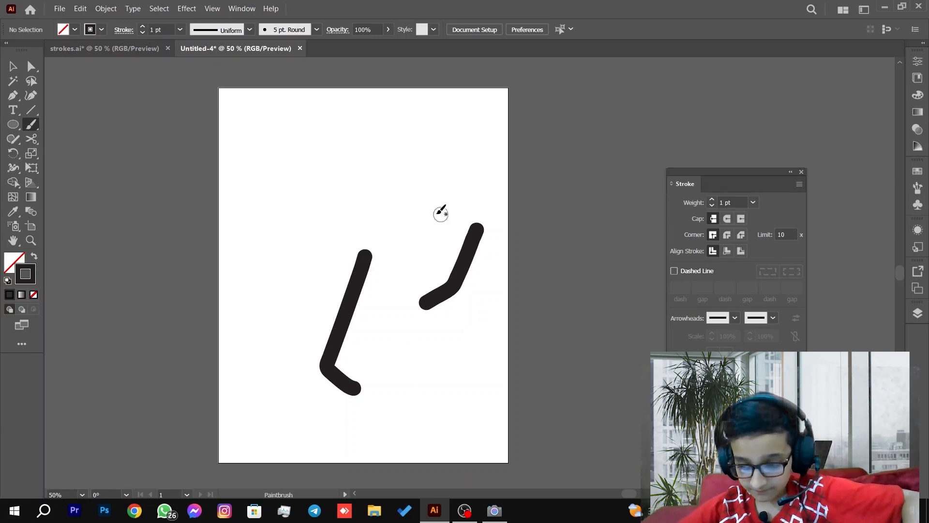
{"action": "mouse_move", "coordinate": [390, 141]}
{"action": "left_mouse_down"}
{"action": "mouse_move", "coordinate": [197, 275]}
{"action": "mouse_move", "coordinate": [112, 305]}
{"action": "left_mouse_up"}
{"action": "left_click_drag", "start_coordinate": [191, 196], "coordinate": [362, 328]}
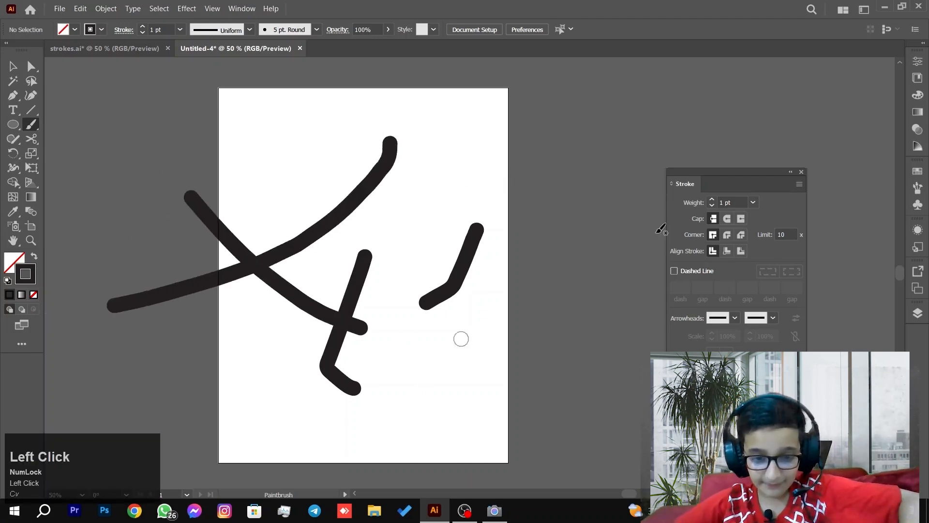
{"action": "left_click_drag", "start_coordinate": [436, 189], "coordinate": [286, 320]}
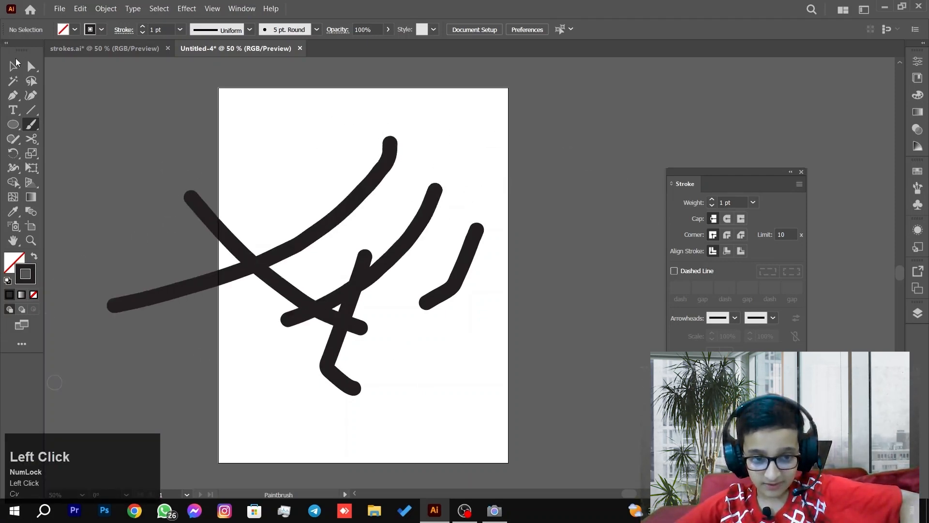
Step: Select the five freehand brush strokes and delete them
{"action": "left_click", "coordinate": [16, 64]}
{"action": "mouse_move", "coordinate": [225, 124]}
{"action": "left_mouse_down"}
{"action": "mouse_move", "coordinate": [416, 302]}
{"action": "mouse_move", "coordinate": [456, 323]}
{"action": "left_mouse_up"}
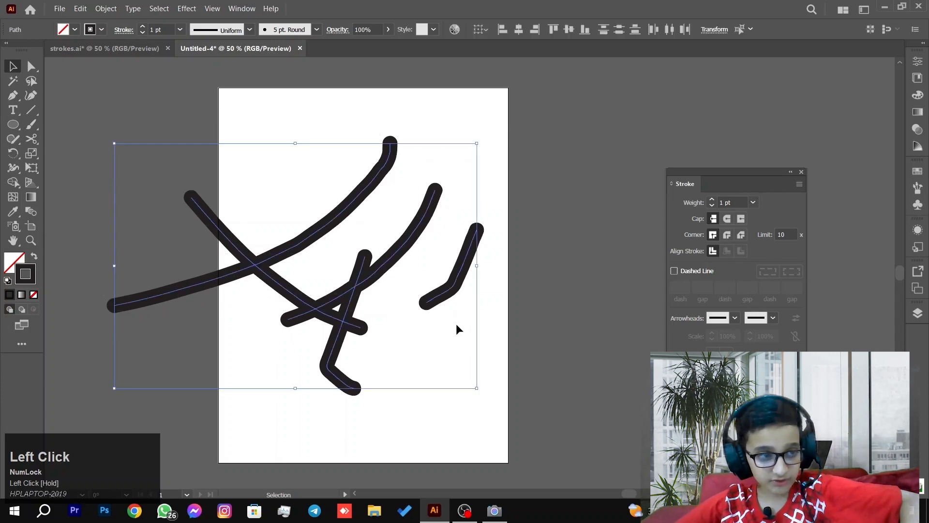
{"action": "key", "text": "Delete"}
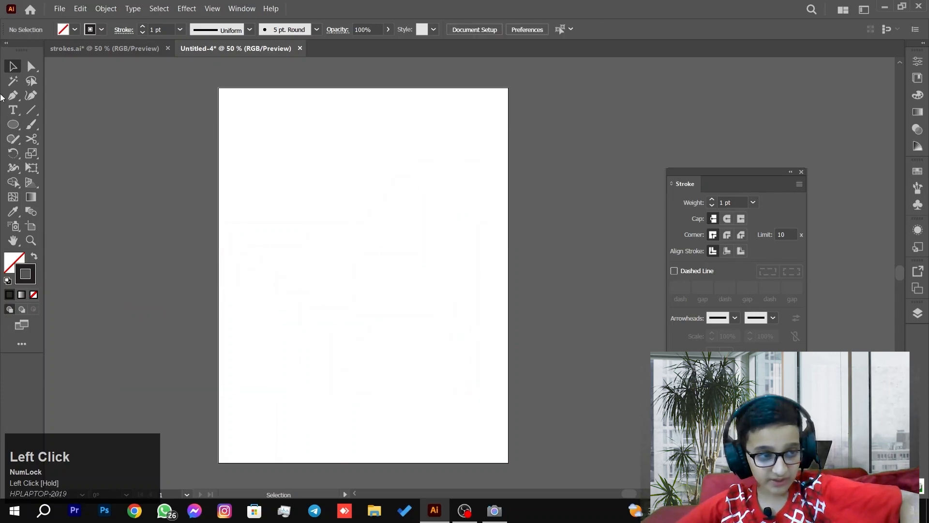
Step: Apply the Paintbrush tool options with Fidelity fully at Smooth and paint one thick zigzag stroke on the artboard
{"action": "double_click", "coordinate": [31, 124]}
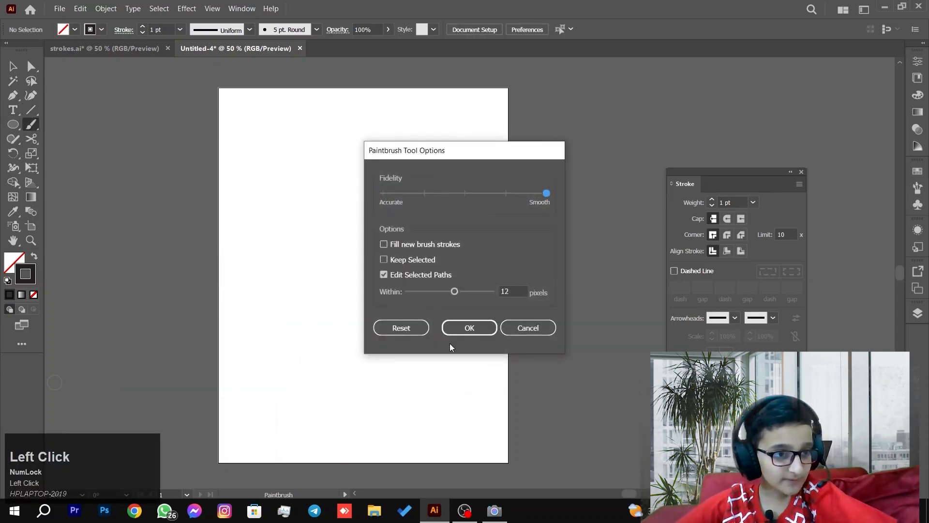
{"action": "left_click", "coordinate": [473, 331]}
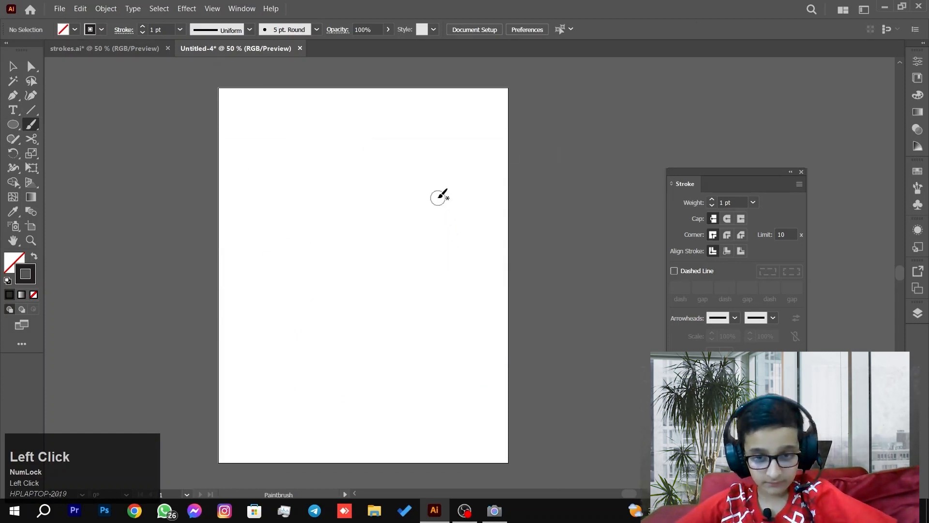
{"action": "key", "text": "bracketleft"}
{"action": "scroll", "coordinate": [432, 182], "scroll_direction": "up", "scroll_amount": 3}
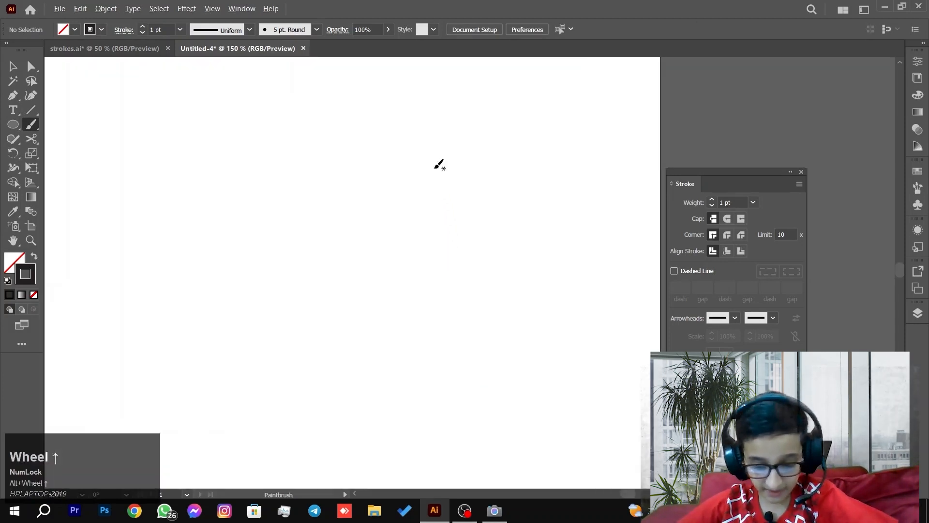
{"action": "mouse_move", "coordinate": [474, 140]}
{"action": "left_mouse_down"}
{"action": "mouse_move", "coordinate": [468, 196]}
{"action": "mouse_move", "coordinate": [420, 303]}
{"action": "mouse_move", "coordinate": [225, 389]}
{"action": "mouse_move", "coordinate": [340, 387]}
{"action": "left_mouse_up"}
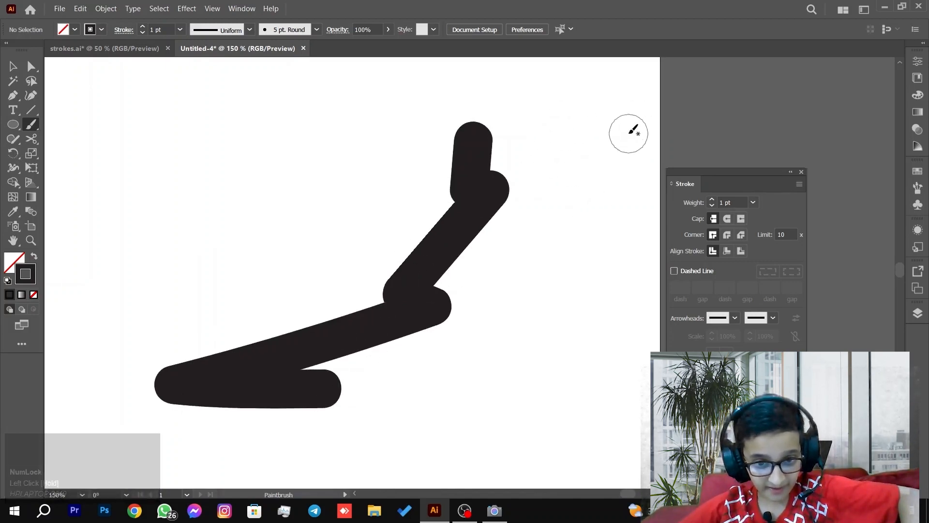
Step: Reduce the Paintbrush size and paint a thin, jagged freehand stroke to the right of the thick zigzag
{"action": "key", "text": "bracketleft"}
{"action": "key", "text": "bracketleft"}
{"action": "key", "text": "bracketleft"}
{"action": "key", "text": "bracketleft"}
{"action": "key", "text": "bracketleft"}
{"action": "key", "text": "bracketleft"}
{"action": "key", "text": "bracketleft"}
{"action": "key", "text": "bracketleft"}
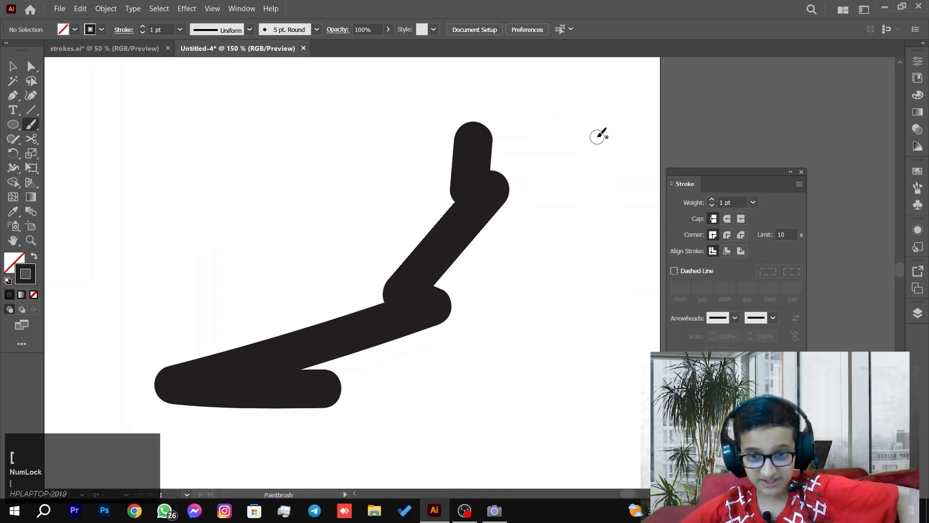
{"action": "mouse_move", "coordinate": [602, 127]}
{"action": "left_mouse_down"}
{"action": "mouse_move", "coordinate": [620, 199]}
{"action": "mouse_move", "coordinate": [547, 319]}
{"action": "mouse_move", "coordinate": [548, 400]}
{"action": "mouse_move", "coordinate": [578, 402]}
{"action": "mouse_move", "coordinate": [663, 348]}
{"action": "mouse_move", "coordinate": [620, 330]}
{"action": "left_mouse_up"}
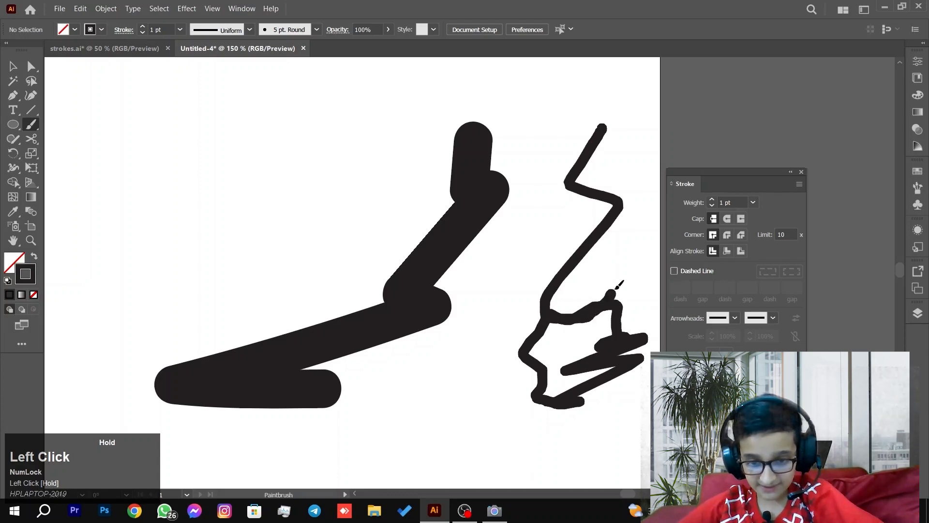
{"action": "left_click_drag", "start_coordinate": [615, 288], "coordinate": [611, 292]}
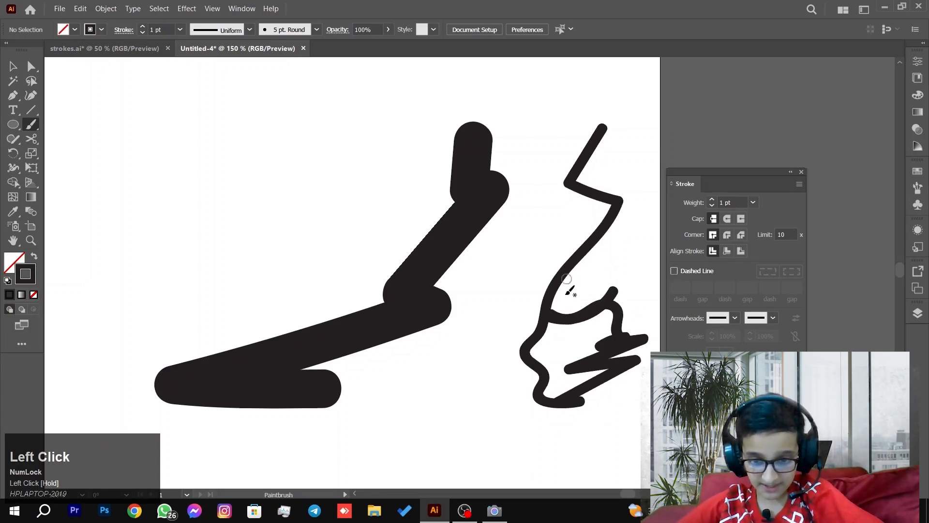
Step: Select the thick and thin zigzag strokes together and delete them
{"action": "scroll", "coordinate": [555, 324], "scroll_direction": "down", "scroll_amount": 3}
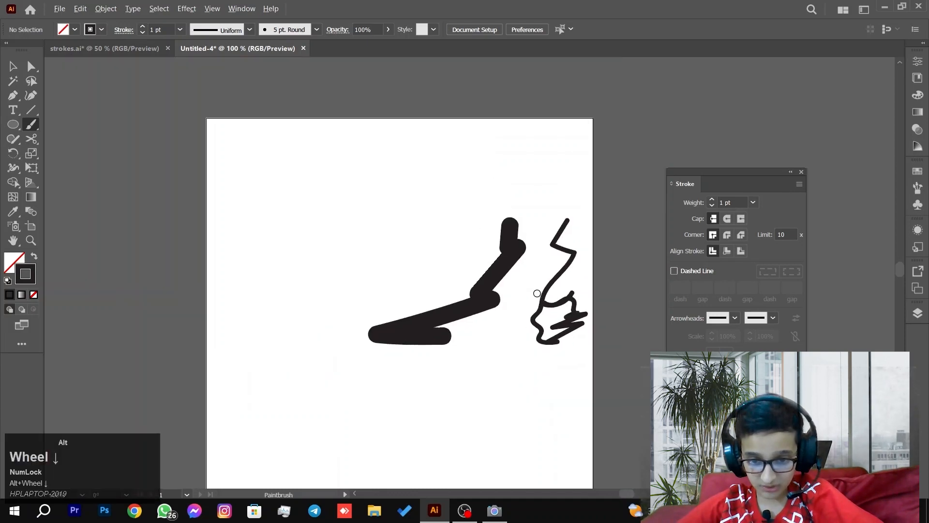
{"action": "left_click", "coordinate": [13, 66]}
{"action": "mouse_move", "coordinate": [254, 227]}
{"action": "left_mouse_down"}
{"action": "mouse_move", "coordinate": [443, 252]}
{"action": "mouse_move", "coordinate": [627, 291]}
{"action": "left_mouse_up"}
{"action": "key", "text": "Delete"}
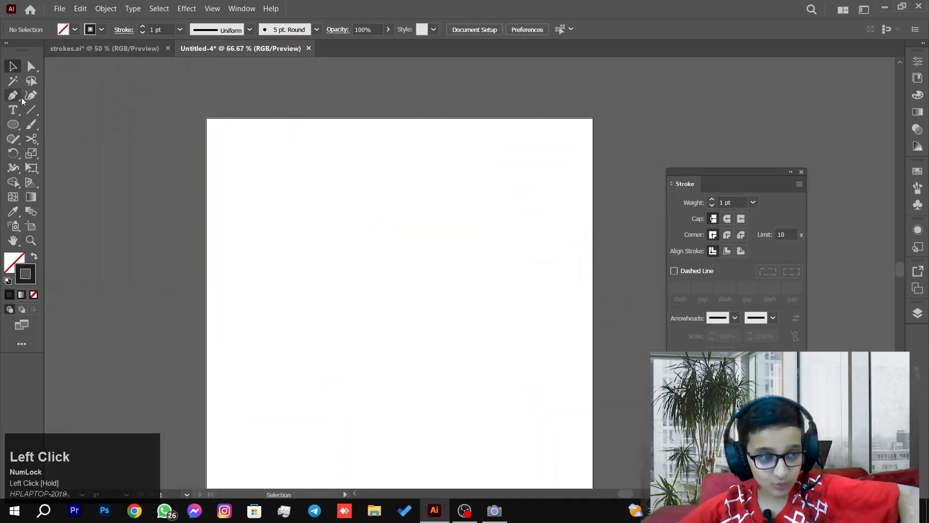
Step: Set the Paintbrush tool's Edit Selected Paths distance to within 10 pixels and apply the options
{"action": "left_click", "coordinate": [31, 124]}
{"action": "right_click", "coordinate": [30, 125]}
{"action": "left_click", "coordinate": [30, 125]}
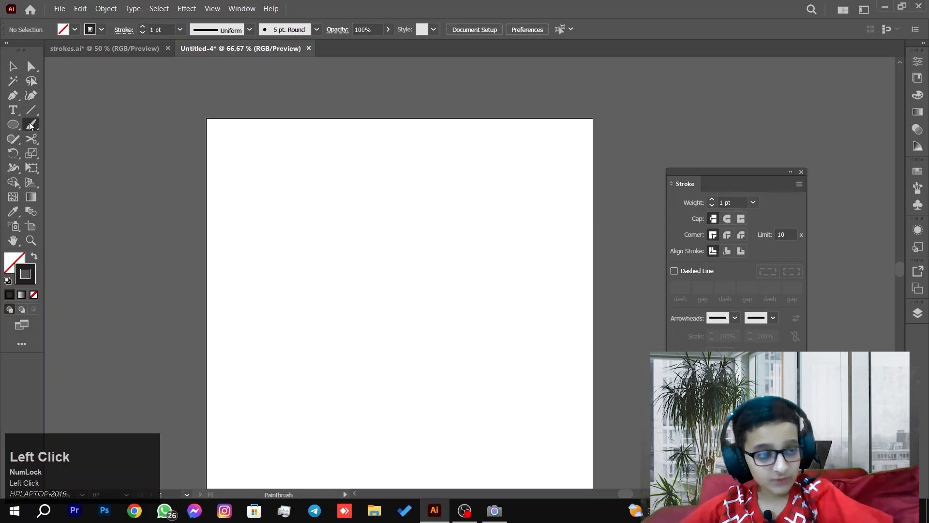
{"action": "double_click", "coordinate": [30, 125]}
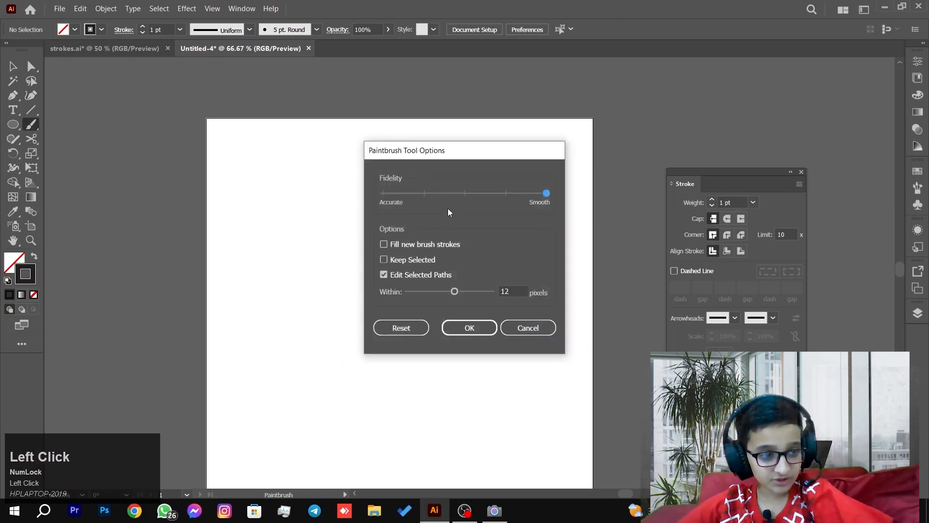
{"action": "left_click_drag", "start_coordinate": [467, 290], "coordinate": [443, 295]}
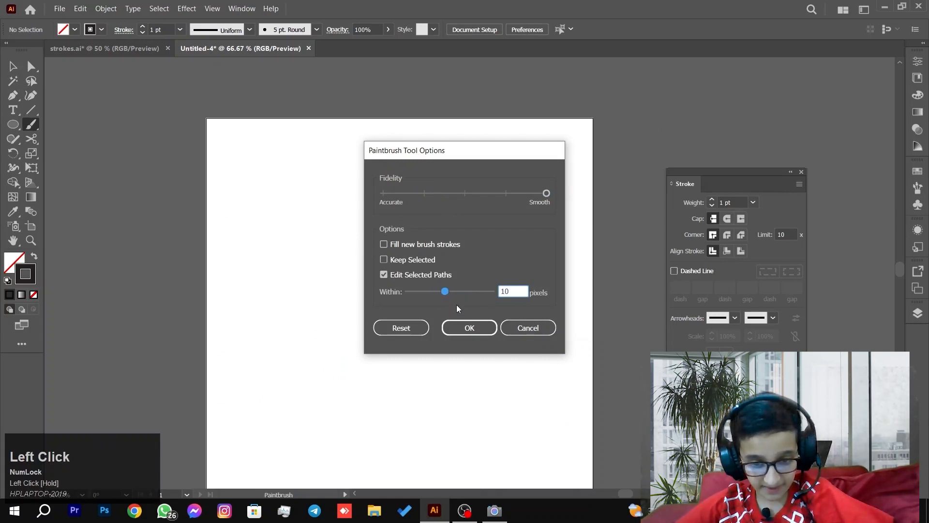
{"action": "left_click", "coordinate": [469, 327]}
Step: Paint four thin freehand strokes on the artboard: one U-shaped curve and three crossing diagonals
{"action": "left_click_drag", "start_coordinate": [476, 272], "coordinate": [337, 256]}
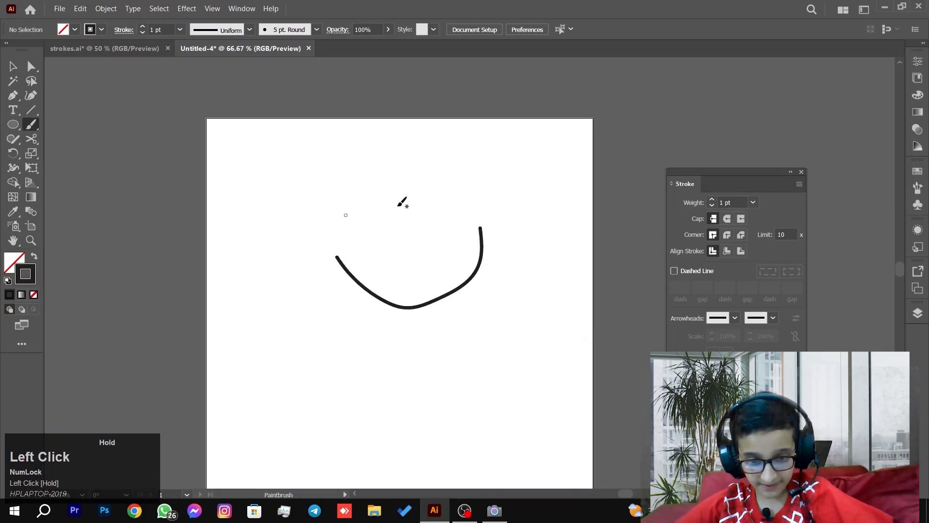
{"action": "left_click_drag", "start_coordinate": [472, 239], "coordinate": [541, 295]}
{"action": "left_click_drag", "start_coordinate": [574, 225], "coordinate": [395, 365]}
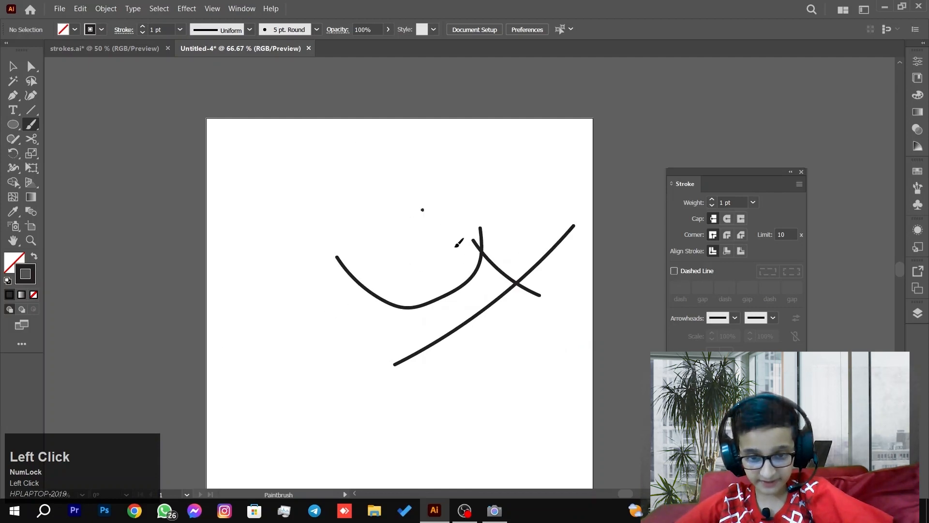
{"action": "left_click_drag", "start_coordinate": [456, 246], "coordinate": [531, 327]}
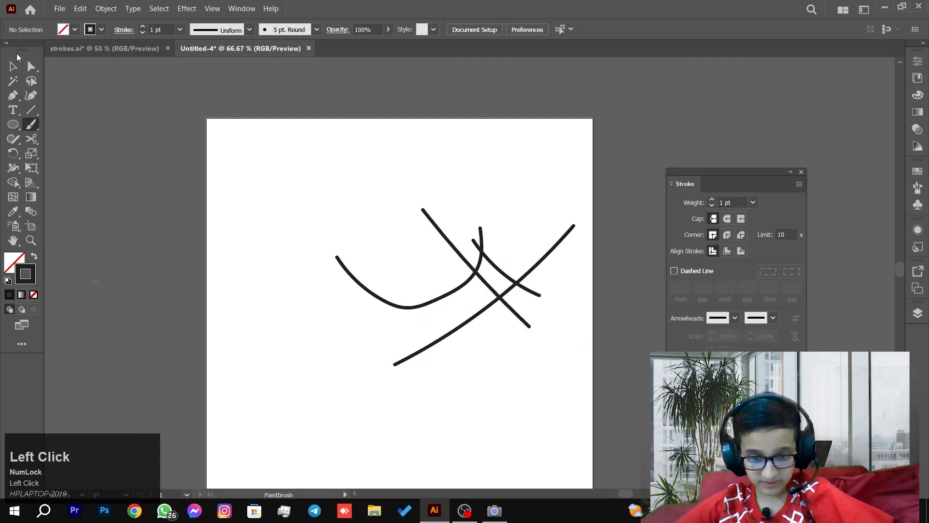
Step: Select the four thin brush strokes and delete them from the artboard
{"action": "left_click", "coordinate": [13, 65]}
{"action": "left_click_drag", "start_coordinate": [453, 312], "coordinate": [553, 363]}
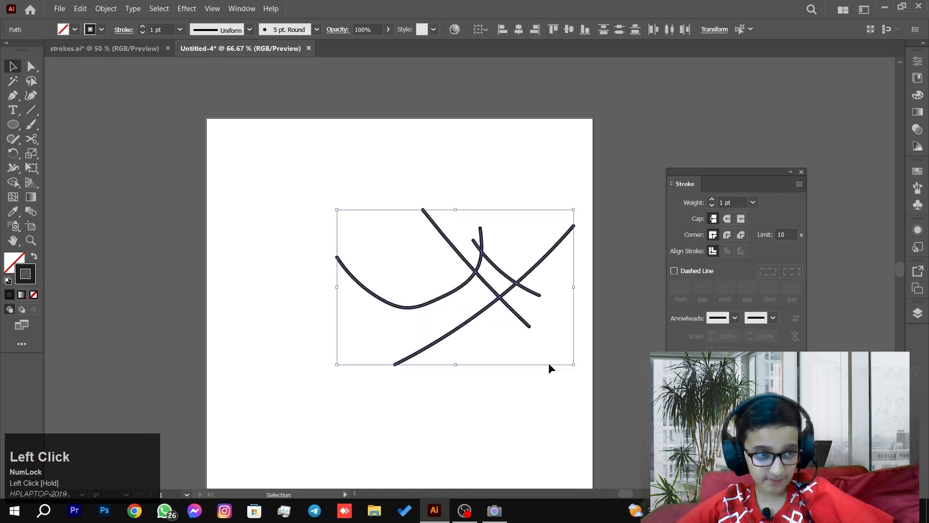
{"action": "key", "text": "Delete"}
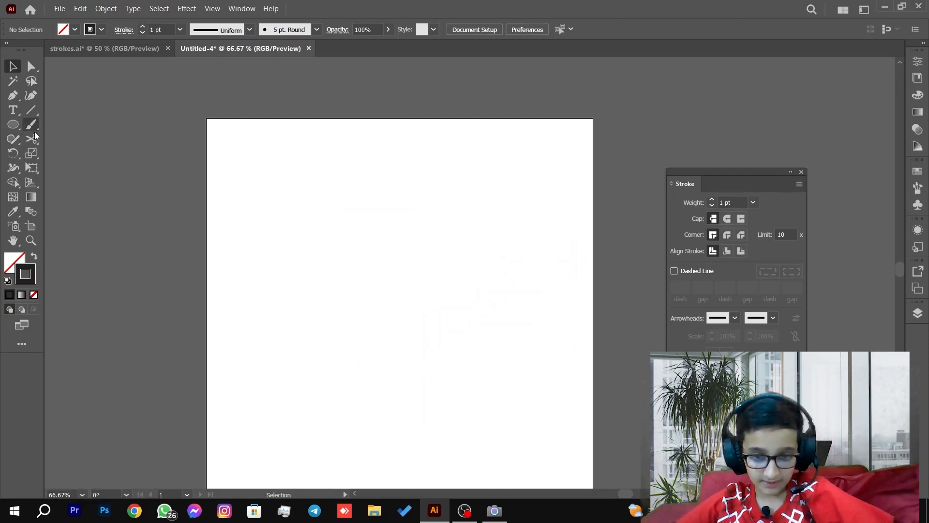
{"action": "scroll", "coordinate": [330, 409], "scroll_direction": "up", "scroll_amount": 1, "text": "alt"}
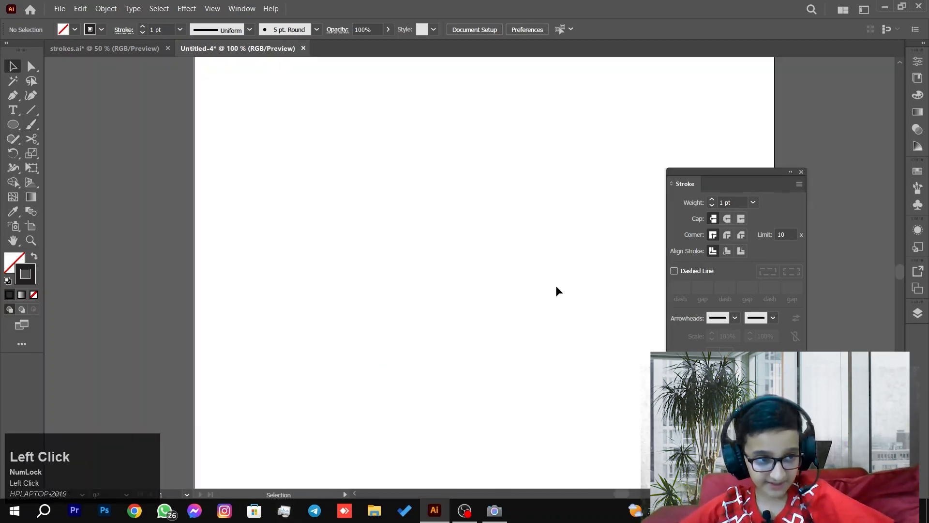
{"action": "left_click_drag", "start_coordinate": [556, 287], "coordinate": [398, 296]}
{"action": "left_click_drag", "start_coordinate": [494, 263], "coordinate": [405, 270]}
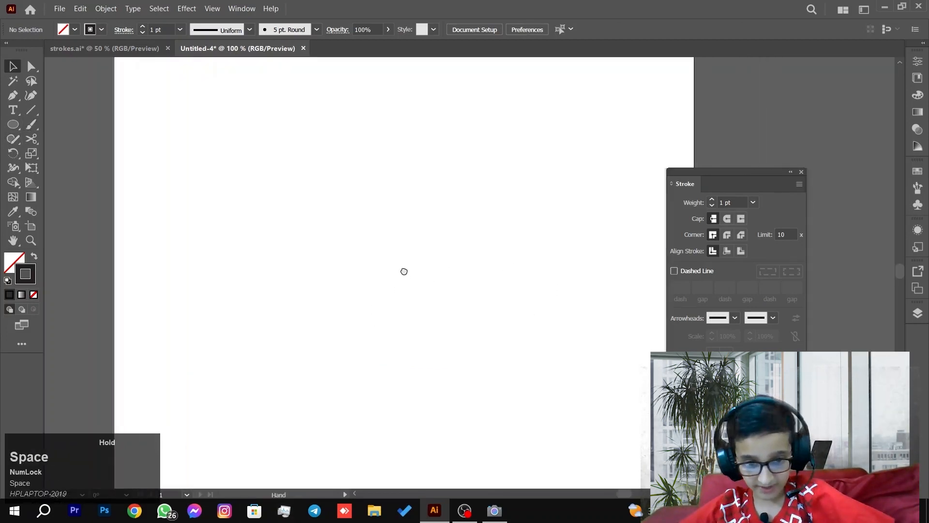
{"action": "scroll", "coordinate": [420, 275], "scroll_direction": "down", "scroll_amount": 1, "text": "alt"}
{"action": "left_click_drag", "start_coordinate": [421, 183], "coordinate": [435, 187]}
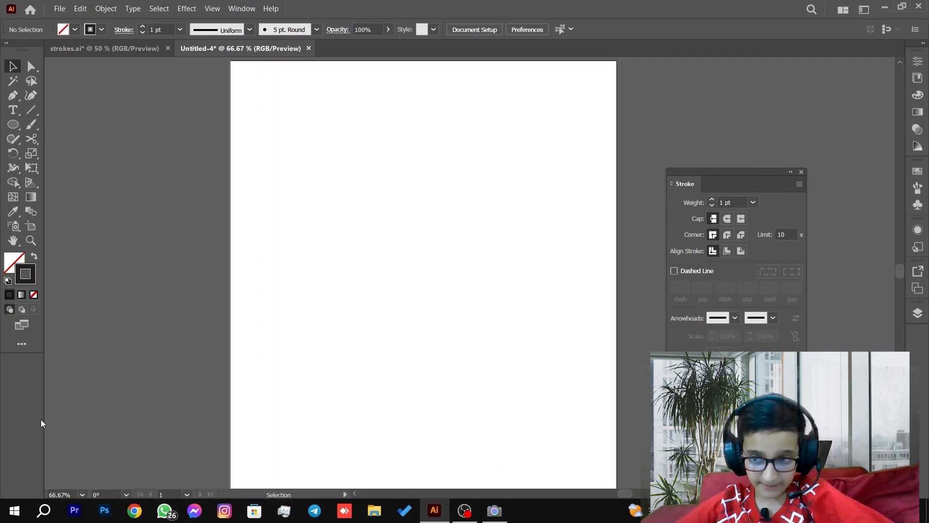
{"action": "left_click", "coordinate": [244, 6]}
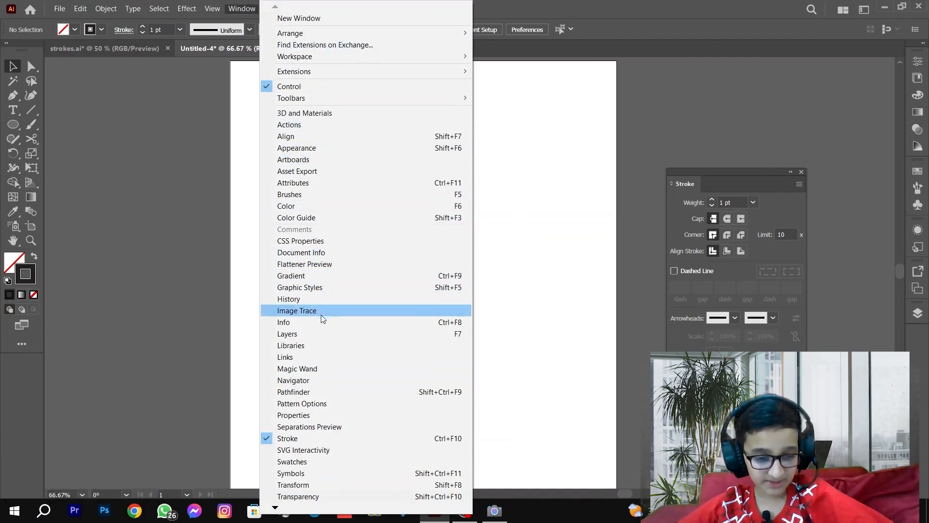
{"action": "left_click", "coordinate": [275, 508]}
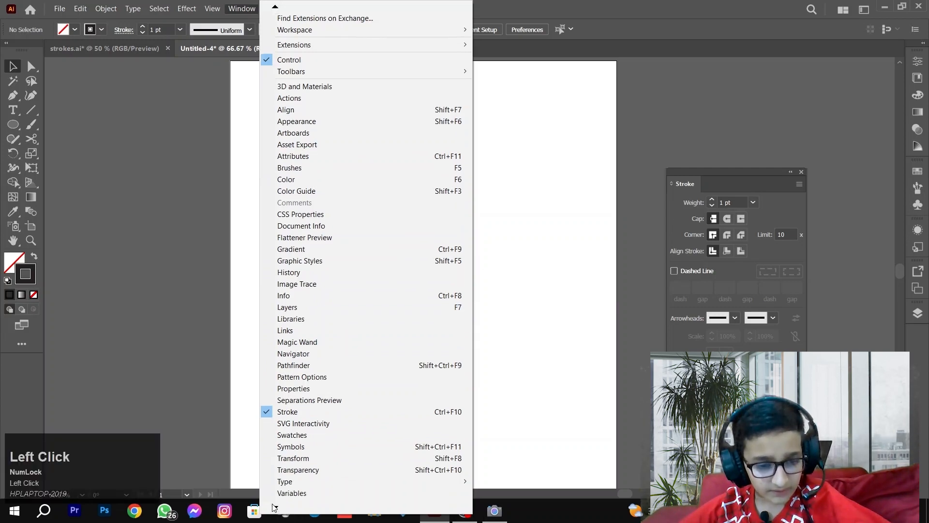
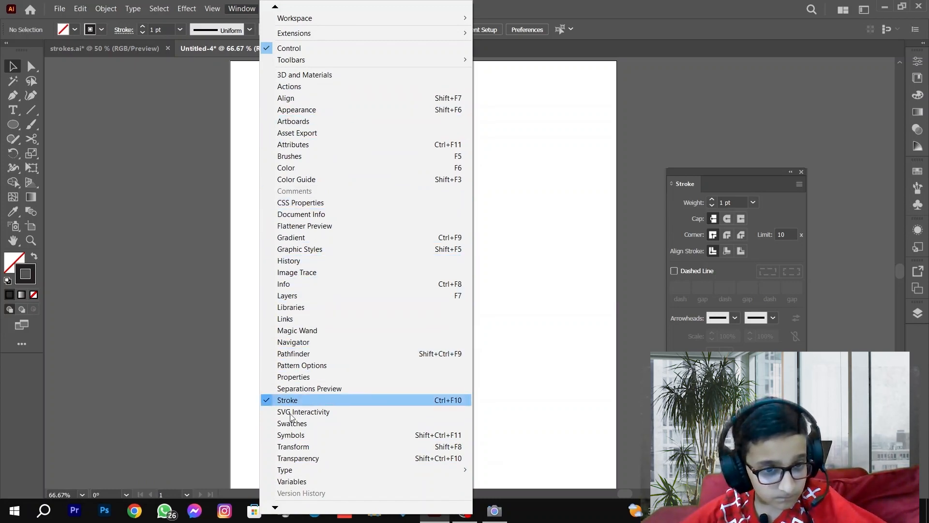
{"action": "left_click", "coordinate": [275, 508]}
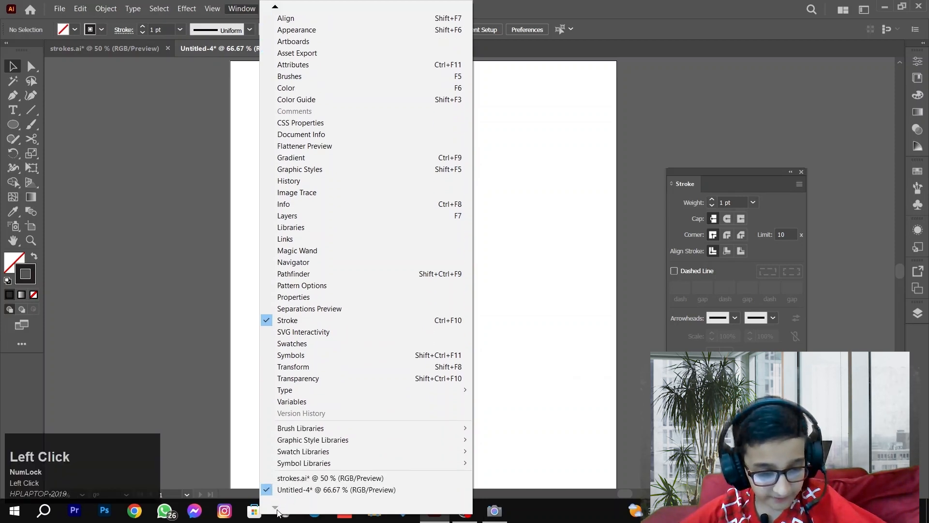
{"action": "left_click", "coordinate": [275, 7]}
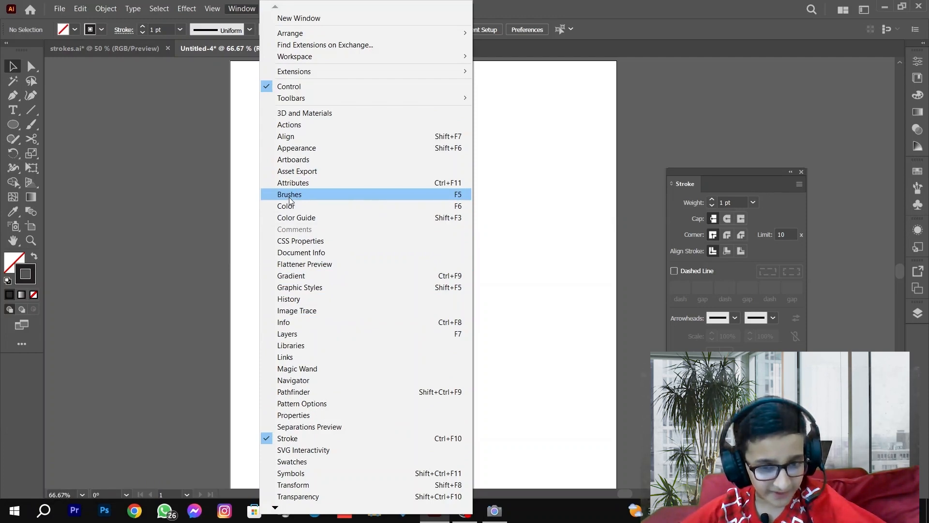
{"action": "left_click", "coordinate": [588, 167]}
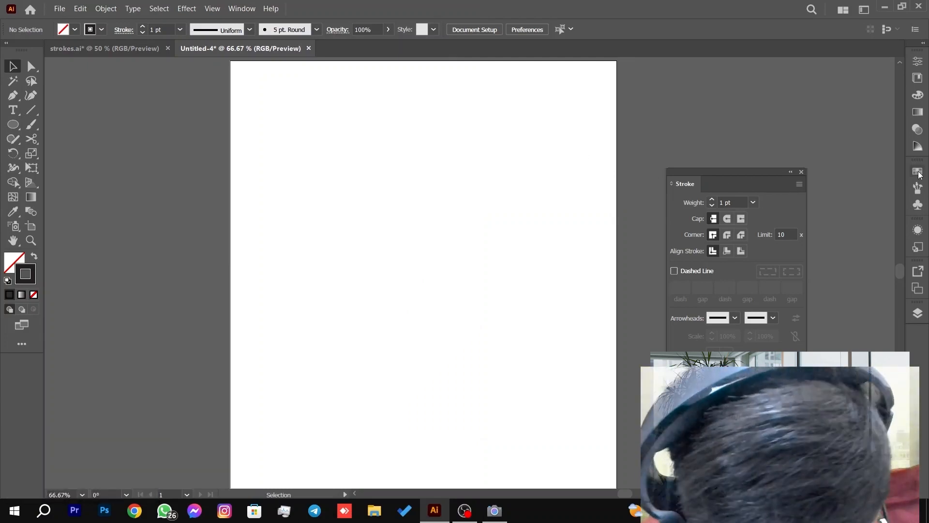
Step: Detach the Brushes panel as an expanded, taller floating panel and attach the Stroke panel to its right side
{"action": "mouse_move", "coordinate": [917, 188]}
{"action": "left_mouse_down"}
{"action": "mouse_move", "coordinate": [838, 141]}
{"action": "mouse_move", "coordinate": [573, 68]}
{"action": "mouse_move", "coordinate": [756, 100]}
{"action": "mouse_move", "coordinate": [684, 78]}
{"action": "left_mouse_up"}
{"action": "left_click", "coordinate": [751, 80]}
{"action": "left_click_drag", "start_coordinate": [780, 160], "coordinate": [785, 286]}
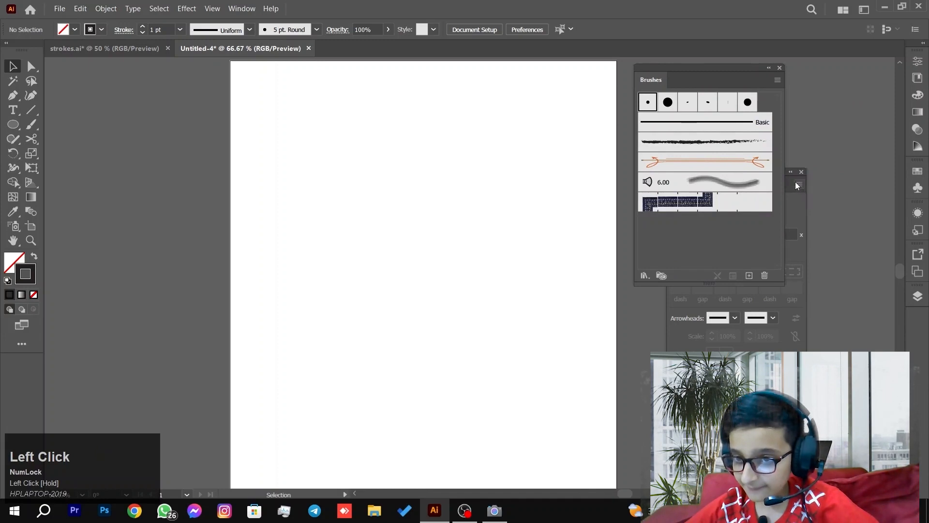
{"action": "mouse_move", "coordinate": [786, 188]}
{"action": "left_mouse_down"}
{"action": "mouse_move", "coordinate": [838, 106]}
{"action": "mouse_move", "coordinate": [736, 229]}
{"action": "mouse_move", "coordinate": [786, 287]}
{"action": "mouse_move", "coordinate": [786, 276]}
{"action": "left_mouse_up"}
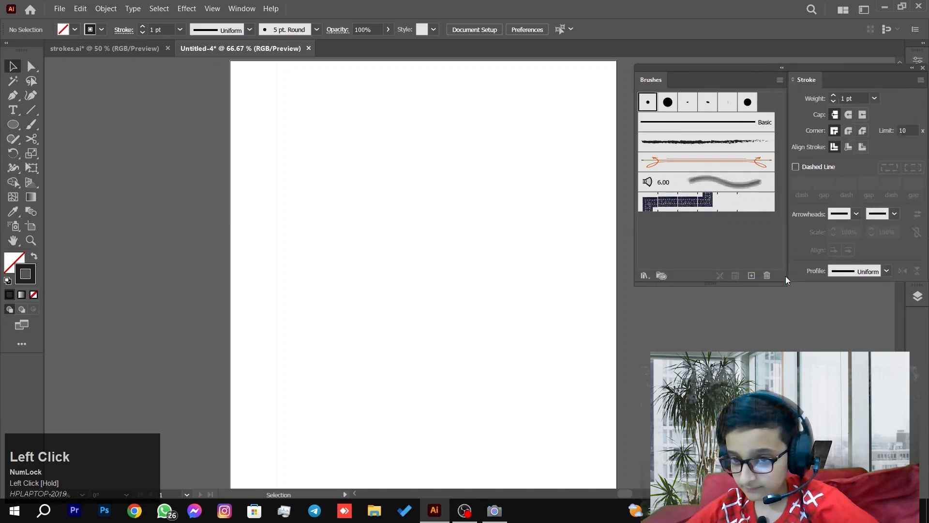
Step: Dock the Stroke panel beneath the Brushes panel, then resize the floating group and place it beside the artboard
{"action": "mouse_move", "coordinate": [838, 75]}
{"action": "left_mouse_down"}
{"action": "mouse_move", "coordinate": [642, 106]}
{"action": "mouse_move", "coordinate": [700, 237]}
{"action": "mouse_move", "coordinate": [705, 295]}
{"action": "mouse_move", "coordinate": [707, 280]}
{"action": "left_mouse_up"}
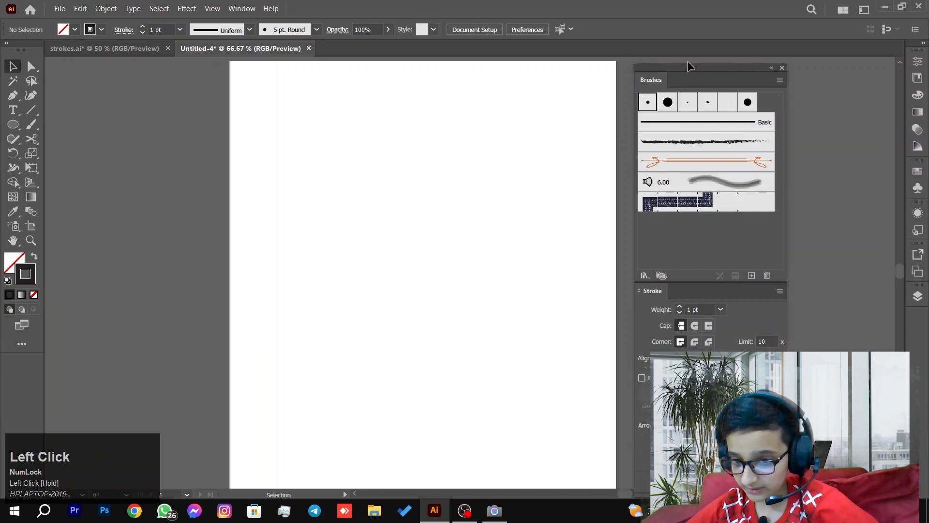
{"action": "left_click_drag", "start_coordinate": [636, 66], "coordinate": [655, 32]}
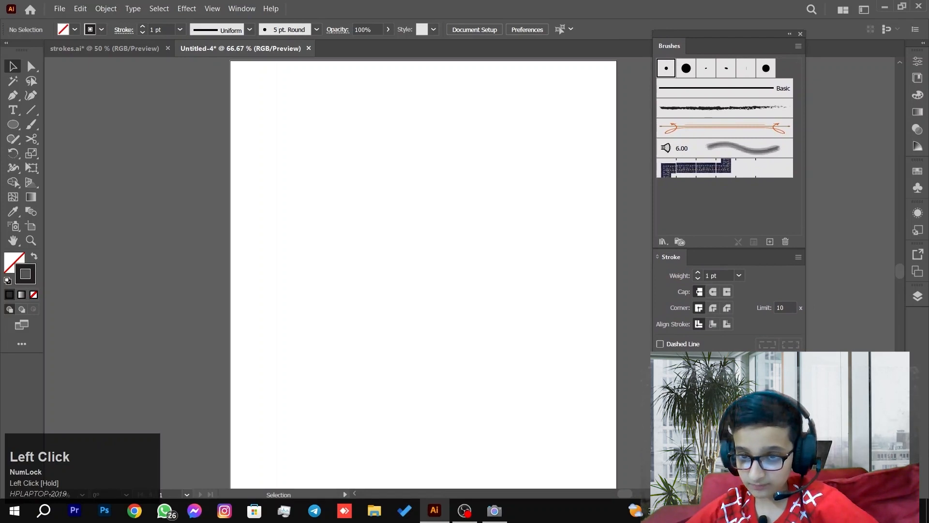
{"action": "left_click_drag", "start_coordinate": [805, 452], "coordinate": [802, 427]}
{"action": "mouse_move", "coordinate": [690, 30]}
{"action": "left_mouse_down"}
{"action": "mouse_move", "coordinate": [740, 76]}
{"action": "mouse_move", "coordinate": [717, 43]}
{"action": "mouse_move", "coordinate": [733, 33]}
{"action": "mouse_move", "coordinate": [790, 62]}
{"action": "left_mouse_up"}
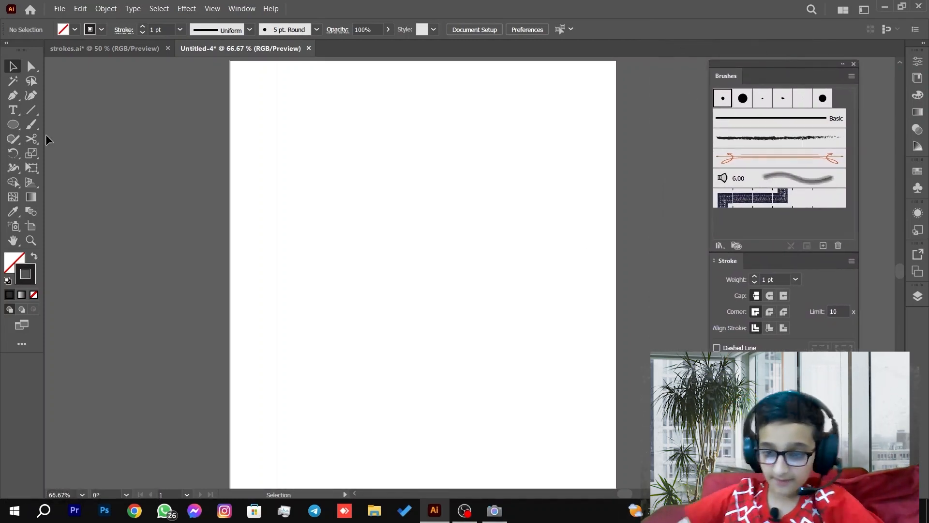
Step: Enlarge the Paintbrush and paint one curved stroke running from the artboard's upper right down to its middle
{"action": "left_click", "coordinate": [31, 125]}
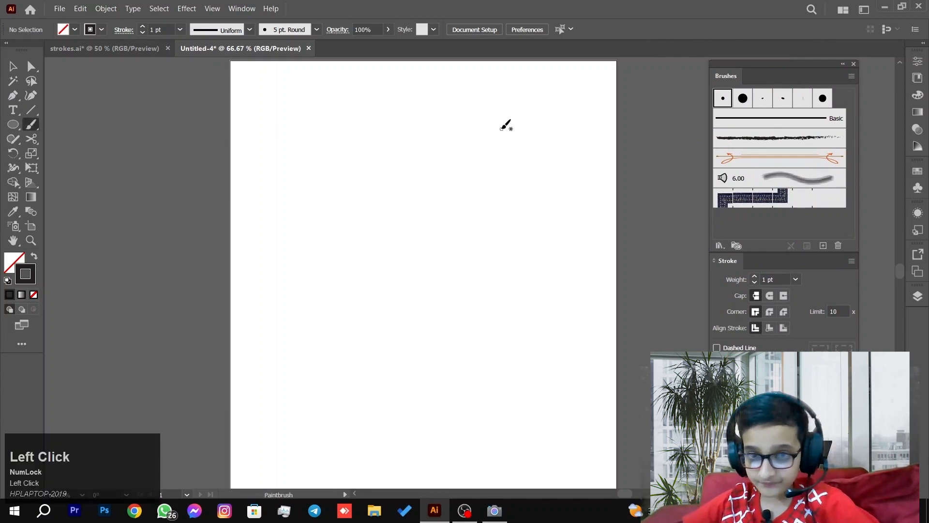
{"action": "key", "text": "bracketright"}
{"action": "left_click_drag", "start_coordinate": [506, 124], "coordinate": [395, 299]}
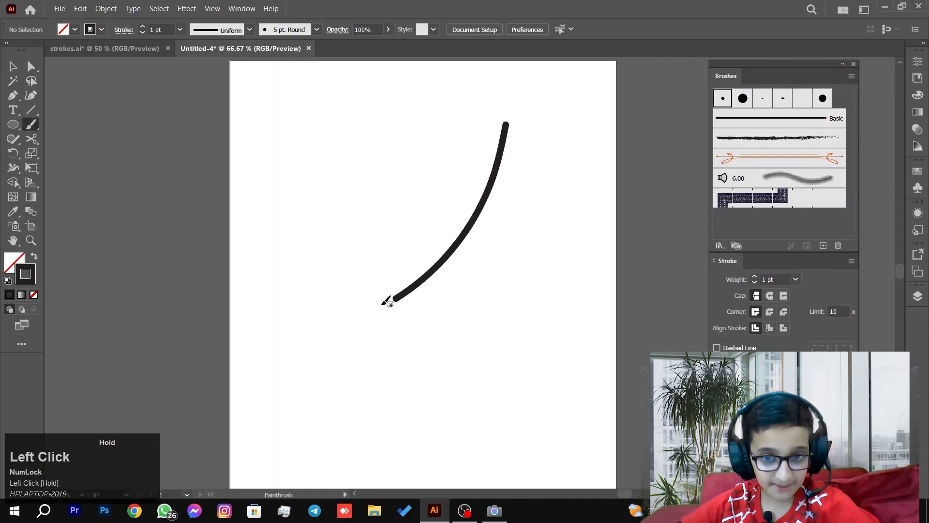
Step: Select the painted curve and try the 15 pt. Round, Touch Calligraphic and 5 pt. Flat brushes on it
{"action": "left_click", "coordinate": [13, 67]}
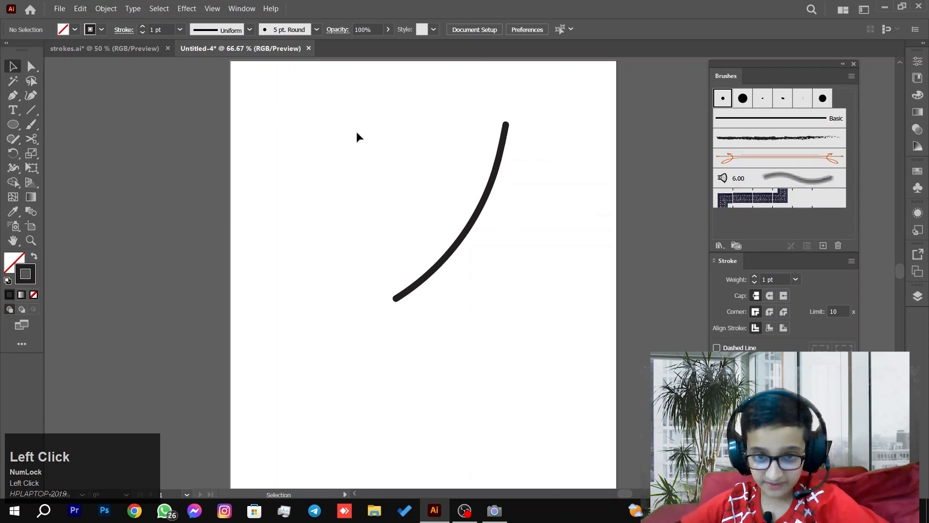
{"action": "left_click_drag", "start_coordinate": [357, 137], "coordinate": [594, 259]}
{"action": "left_click", "coordinate": [743, 98]}
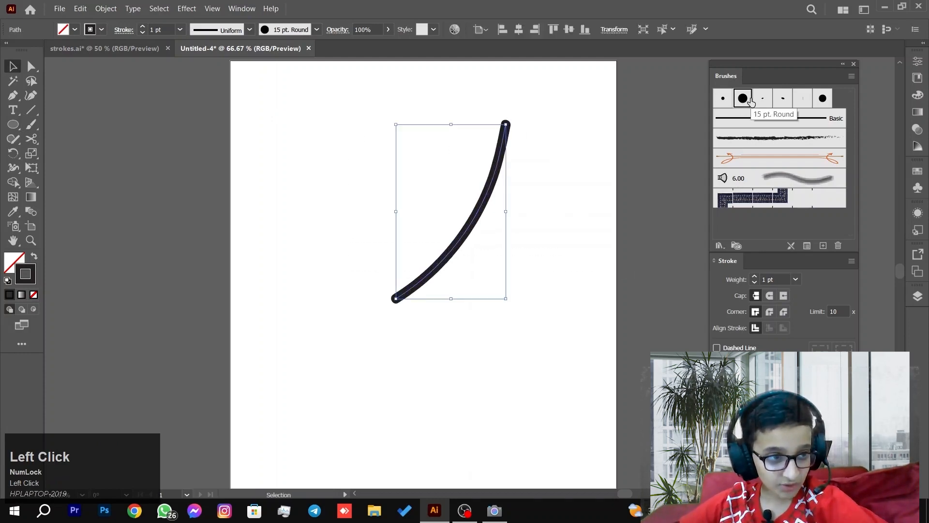
{"action": "left_click", "coordinate": [823, 98]}
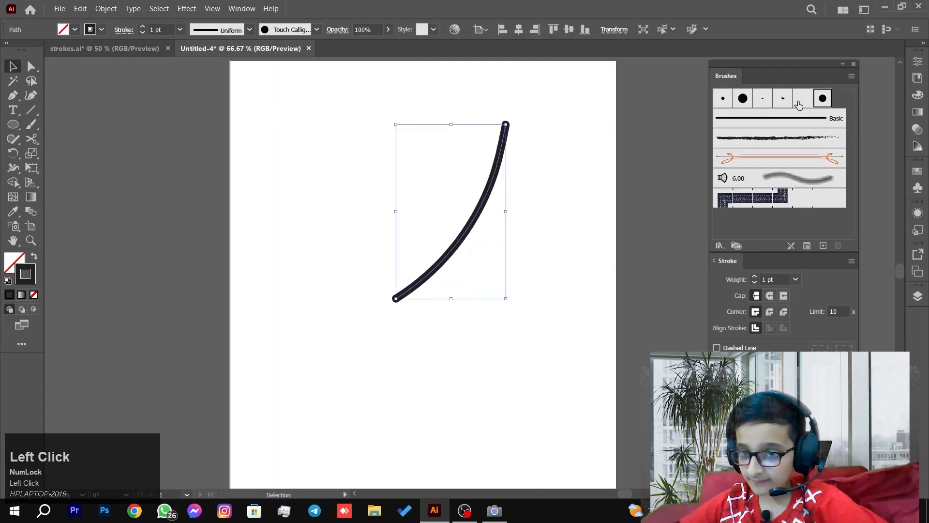
{"action": "left_click", "coordinate": [803, 98]}
{"action": "left_click", "coordinate": [503, 182]}
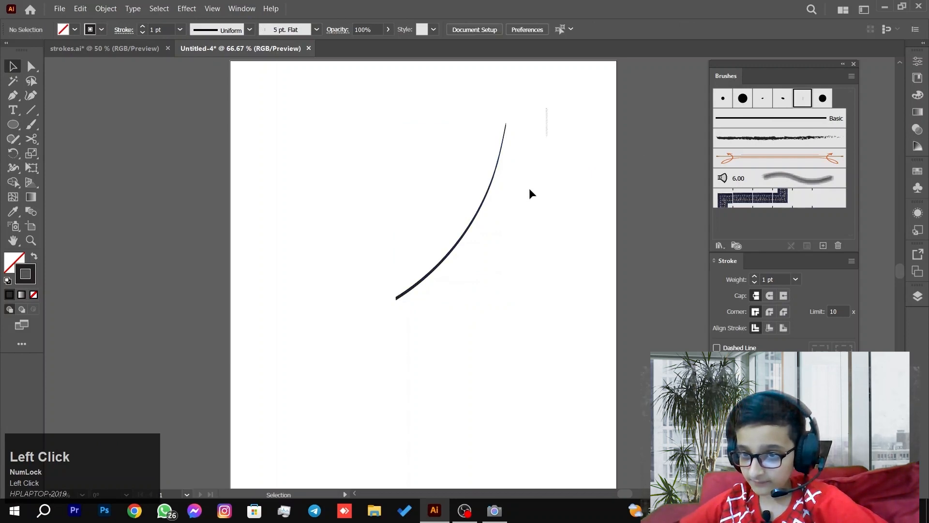
Step: Apply the rough charcoal-style art brush to the painted curve and deselect it
{"action": "left_click", "coordinate": [428, 290]}
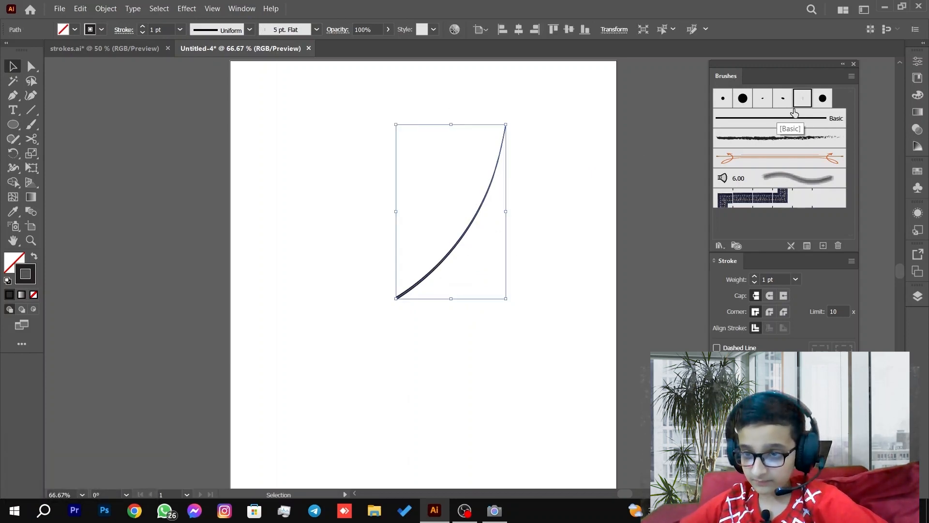
{"action": "left_click", "coordinate": [786, 143]}
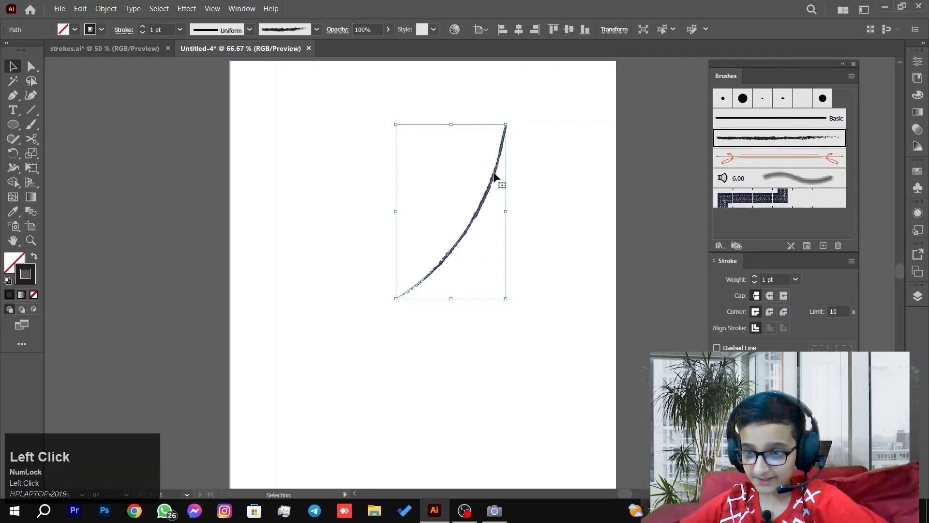
{"action": "left_click", "coordinate": [557, 110]}
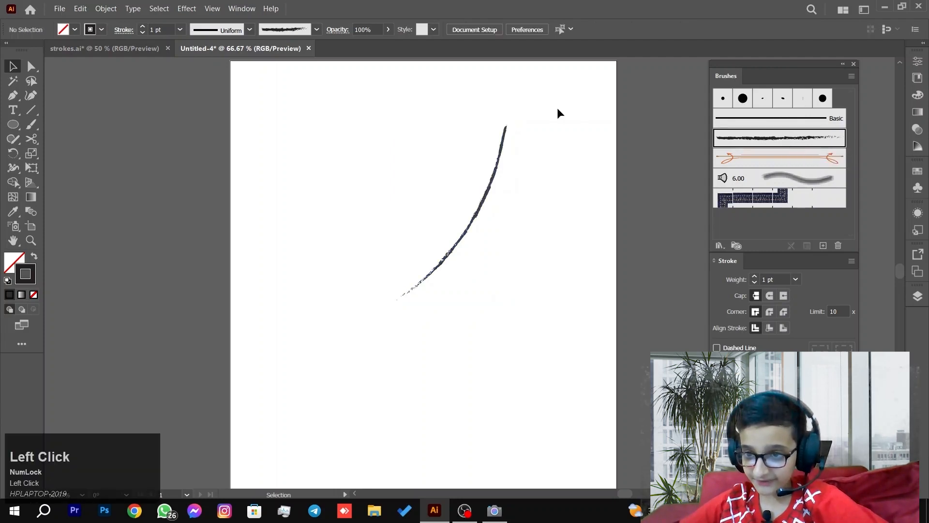
Step: Draw a smooth curved path with the Pen tool, left of the painted stroke and extending past the artboard's left edge
{"action": "left_click", "coordinate": [11, 100]}
{"action": "left_click", "coordinate": [344, 129]}
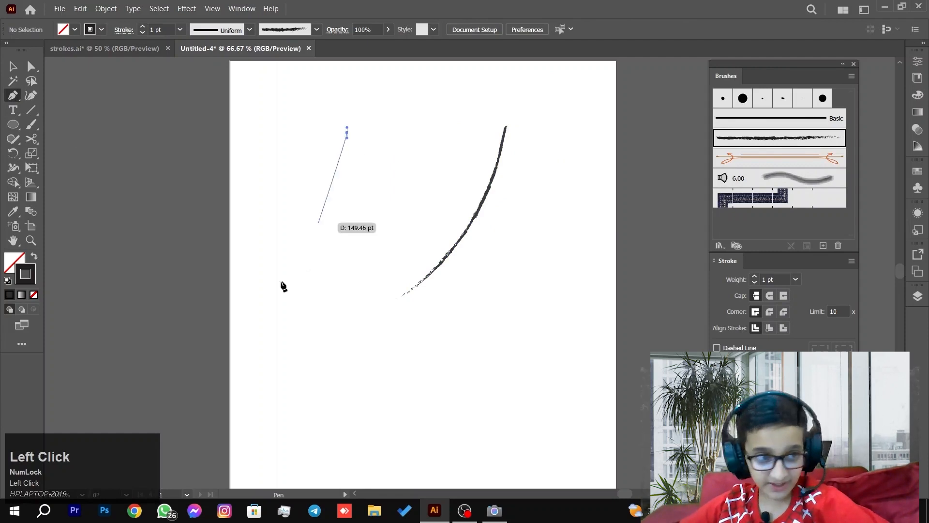
{"action": "left_click", "coordinate": [276, 239]}
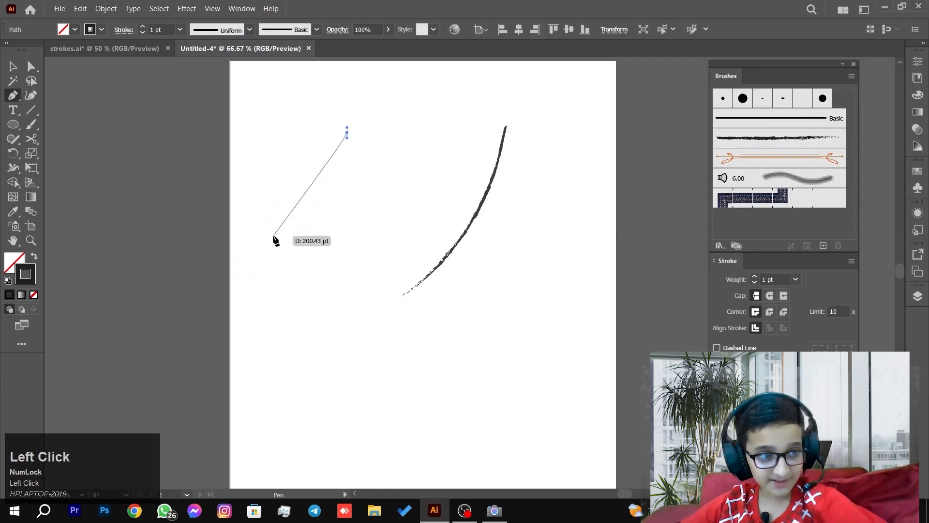
{"action": "left_click", "coordinate": [380, 125]}
{"action": "left_click_drag", "start_coordinate": [165, 361], "coordinate": [91, 416]}
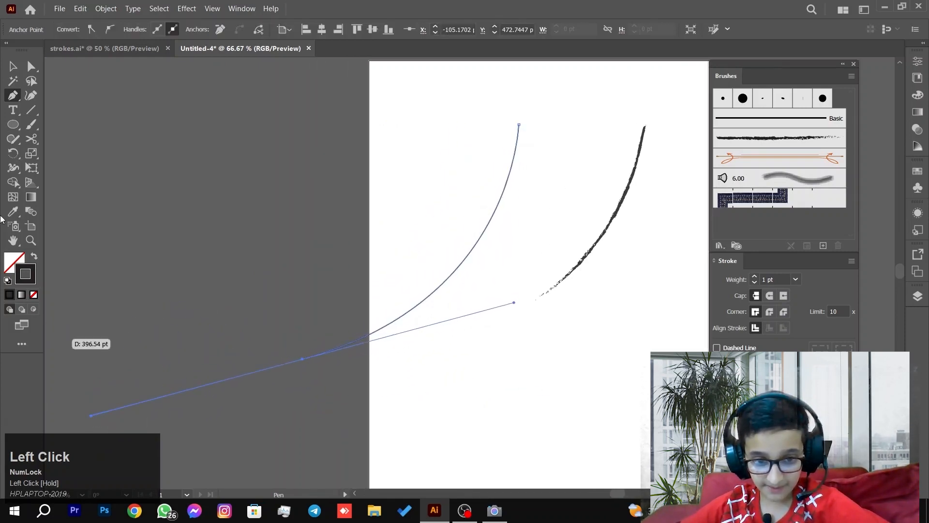
Step: Select the pen-drawn curve and apply the rough charcoal-style art brush to it
{"action": "left_click", "coordinate": [7, 68]}
{"action": "left_click_drag", "start_coordinate": [238, 108], "coordinate": [647, 238]}
{"action": "left_click", "coordinate": [505, 188]}
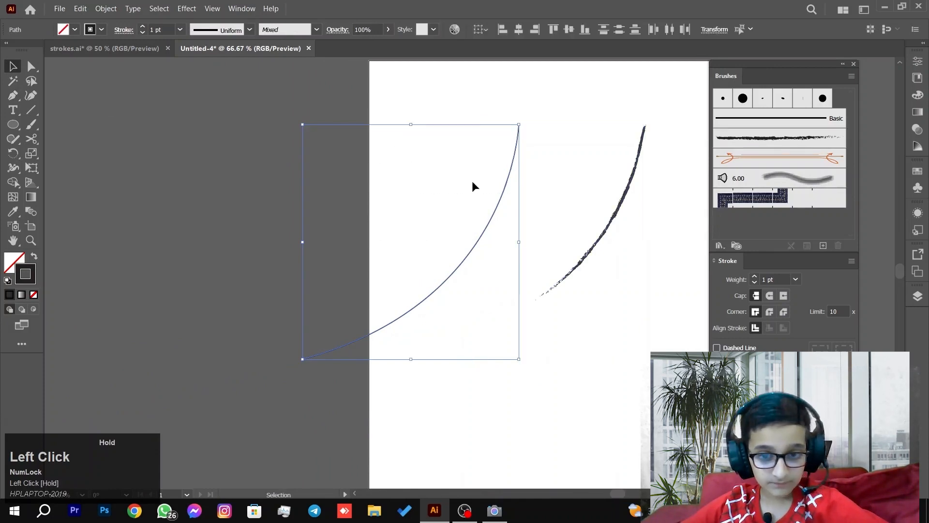
{"action": "left_click", "coordinate": [816, 138]}
{"action": "left_click", "coordinate": [542, 142]}
Step: Increase the pen-drawn curve's stroke weight to 30 pt, and further to 33 pt
{"action": "left_click", "coordinate": [502, 188]}
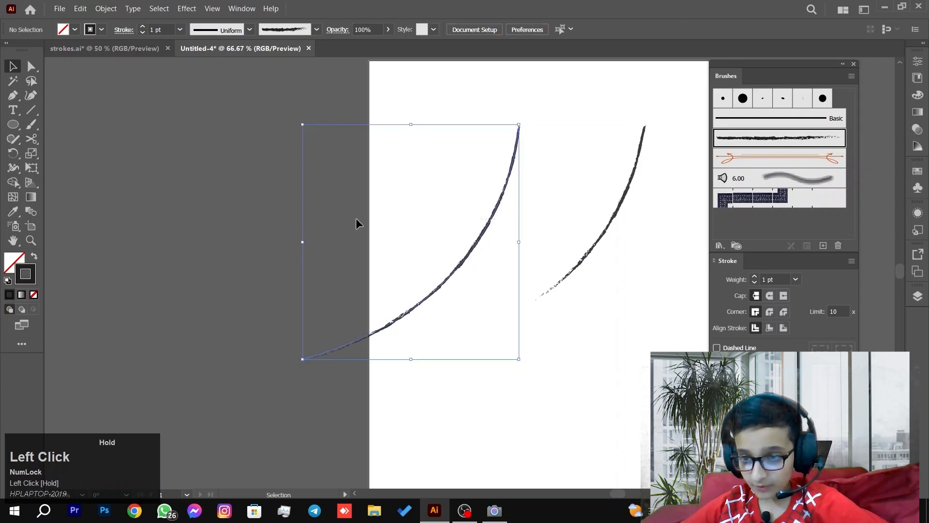
{"action": "left_click", "coordinate": [143, 27]}
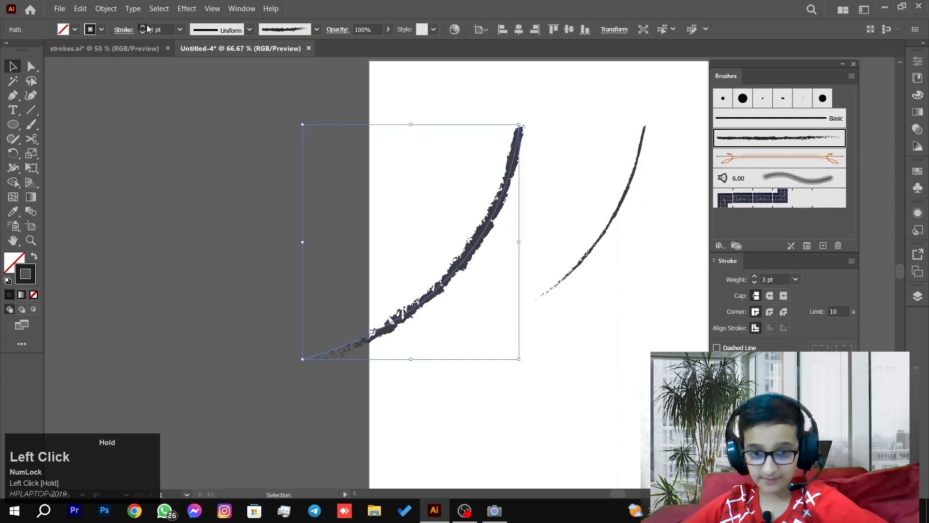
{"action": "left_click", "coordinate": [148, 27]}
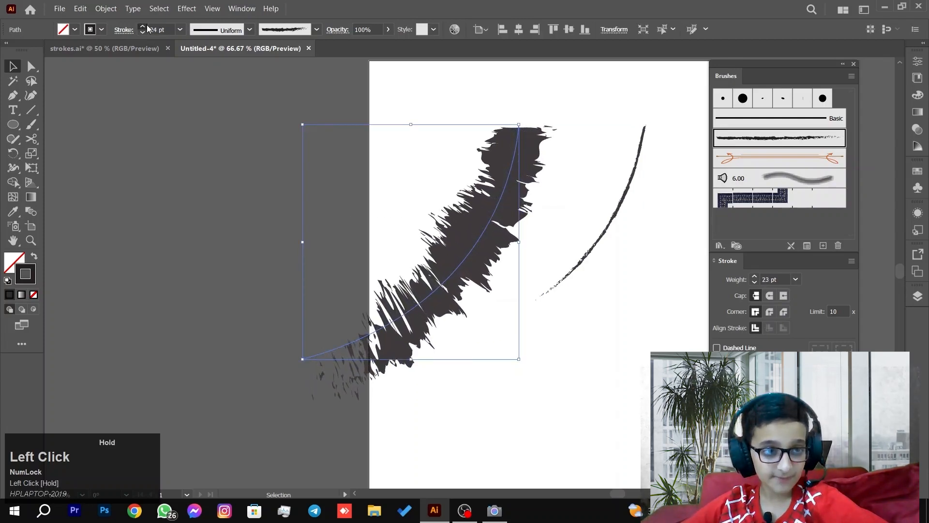
{"action": "left_click", "coordinate": [161, 32]}
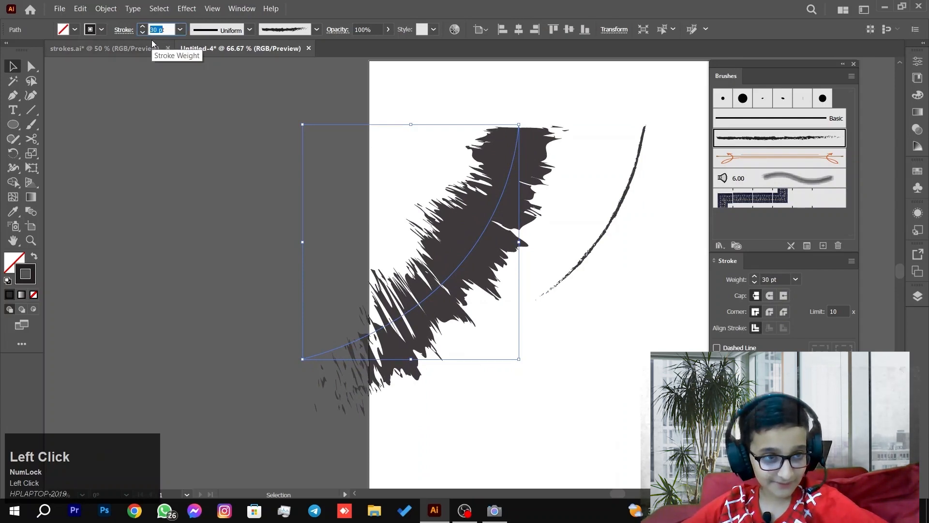
{"action": "key", "text": "Return"}
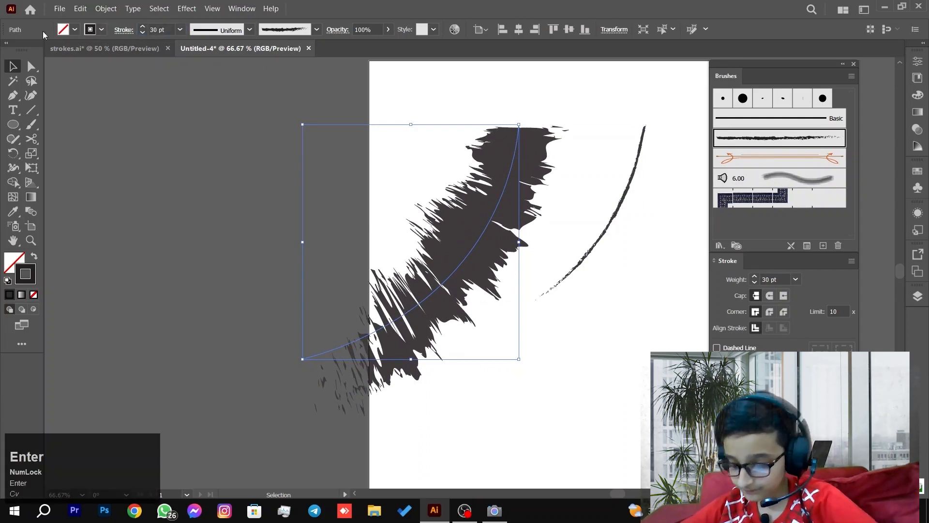
{"action": "left_click", "coordinate": [154, 28]}
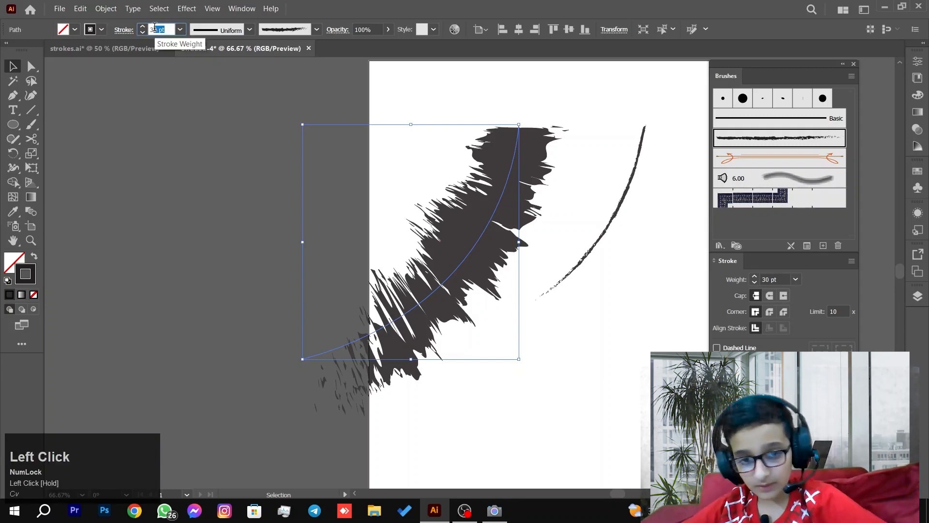
{"action": "type", "text": "33"}
{"action": "key", "text": "Return"}
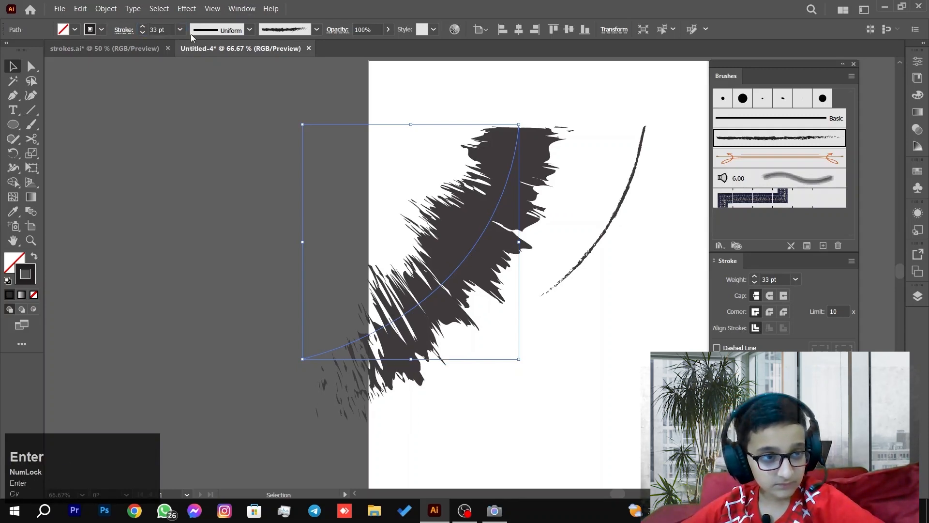
Step: Set the pen-drawn curve's stroke weight to 3 pt
{"action": "left_click", "coordinate": [168, 37]}
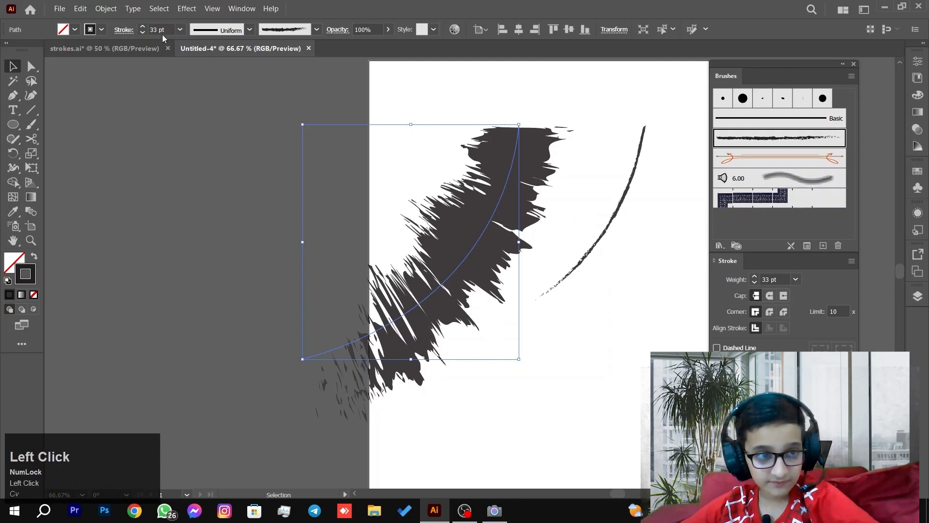
{"action": "left_click", "coordinate": [168, 29]}
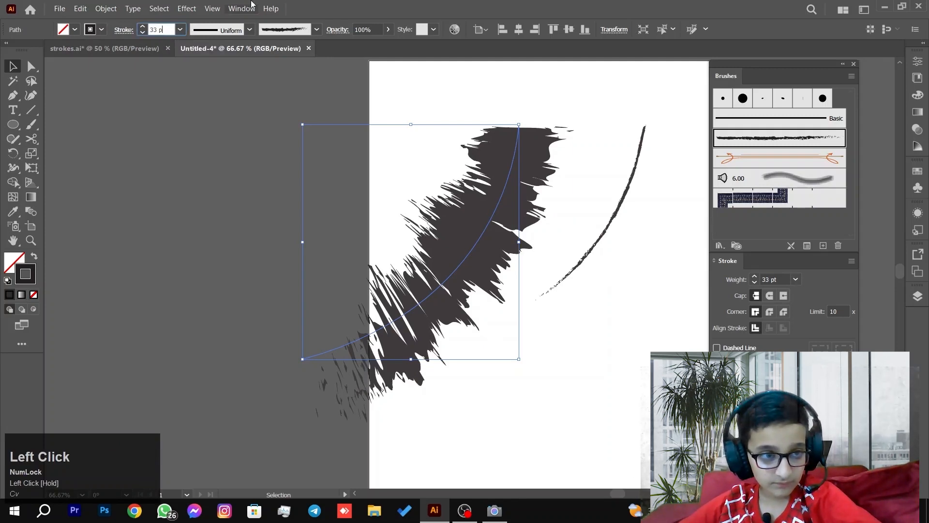
{"action": "type", "text": "3"}
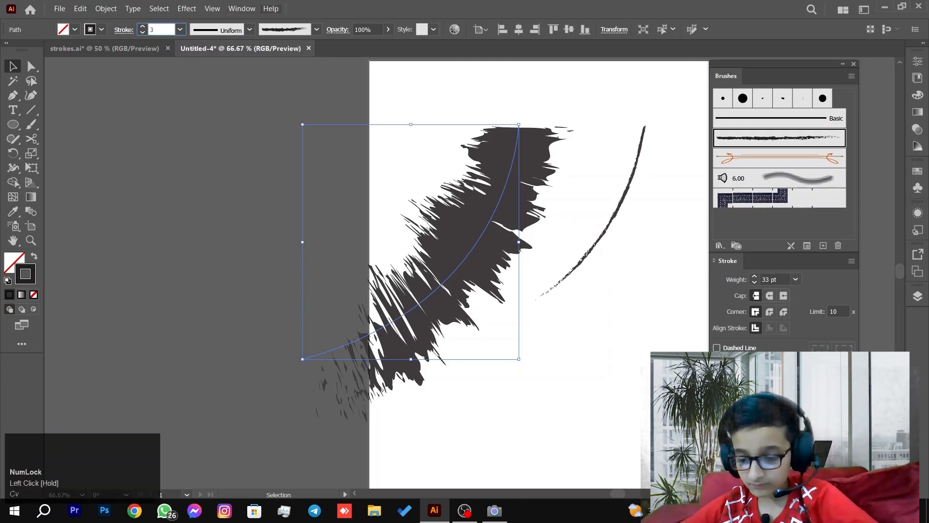
{"action": "key", "text": "Return"}
{"action": "left_click", "coordinate": [447, 166]}
{"action": "left_click", "coordinate": [505, 199]}
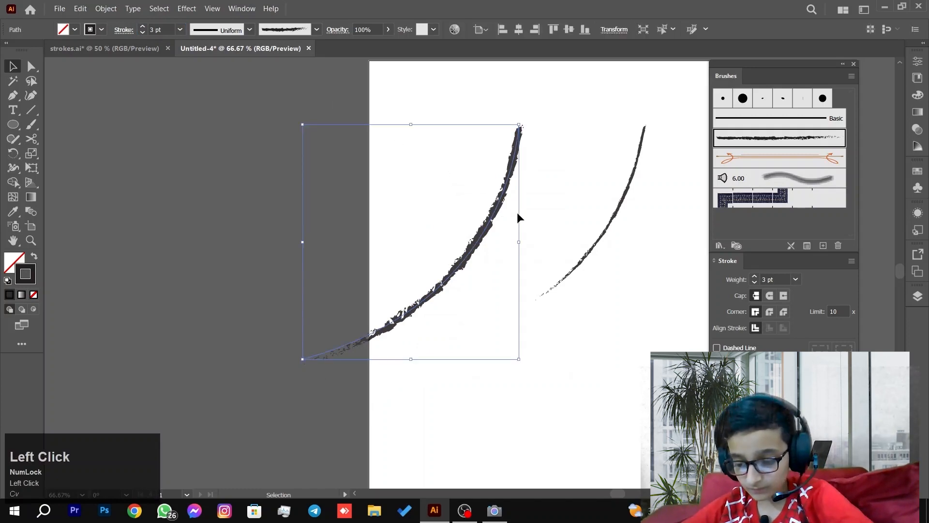
Step: Select both charcoal-style curves and delete them from the artboard
{"action": "left_click", "coordinate": [408, 169]}
{"action": "left_click_drag", "start_coordinate": [408, 169], "coordinate": [501, 248]}
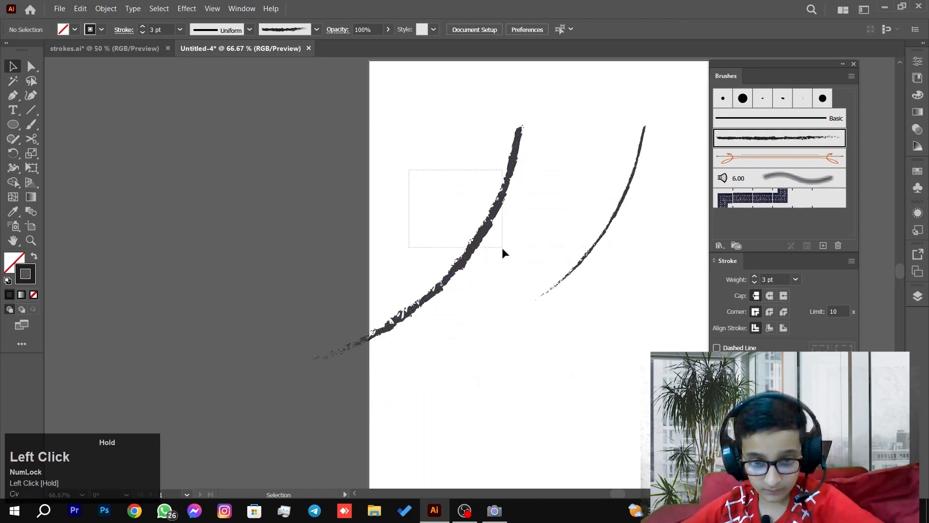
{"action": "left_click_drag", "start_coordinate": [559, 284], "coordinate": [648, 282]}
{"action": "key", "text": "Delete"}
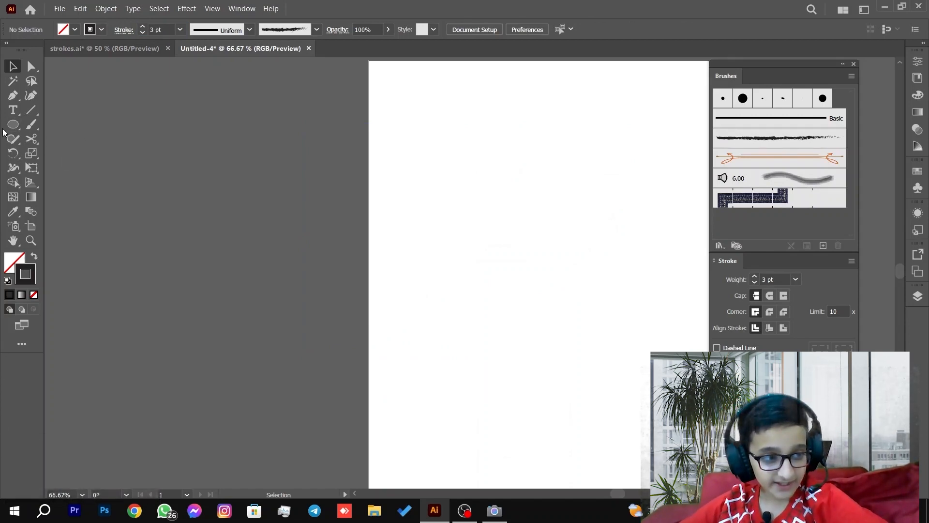
Step: Draw three crossing freehand curves on the artboard with the Pencil tool
{"action": "right_click", "coordinate": [28, 127]}
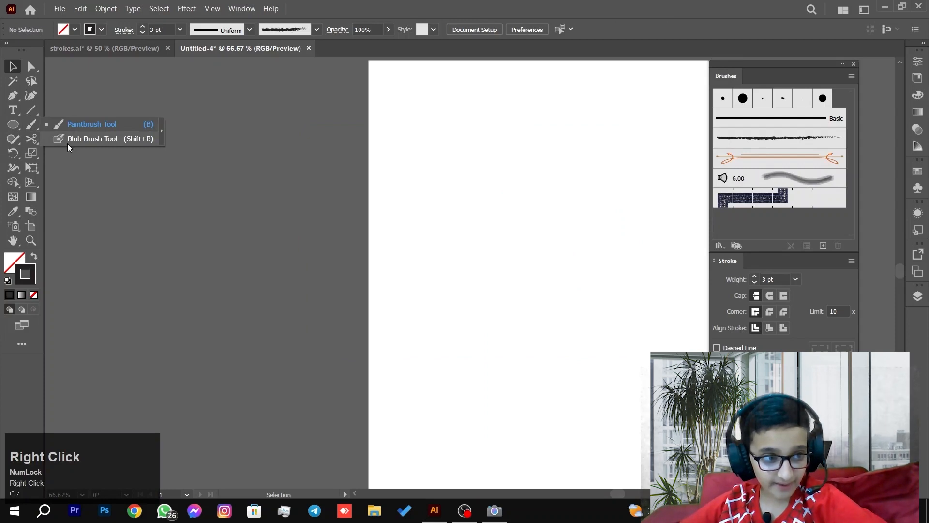
{"action": "right_click", "coordinate": [10, 140]}
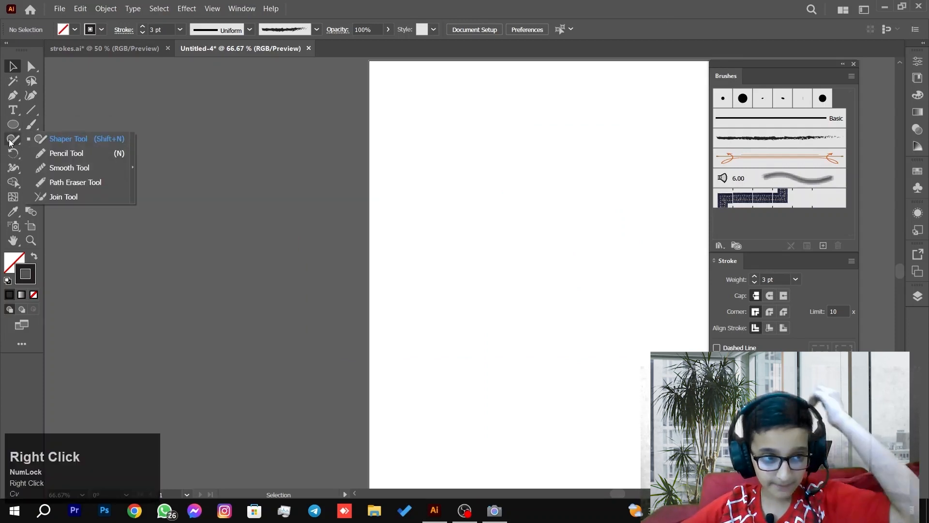
{"action": "left_click", "coordinate": [82, 153]}
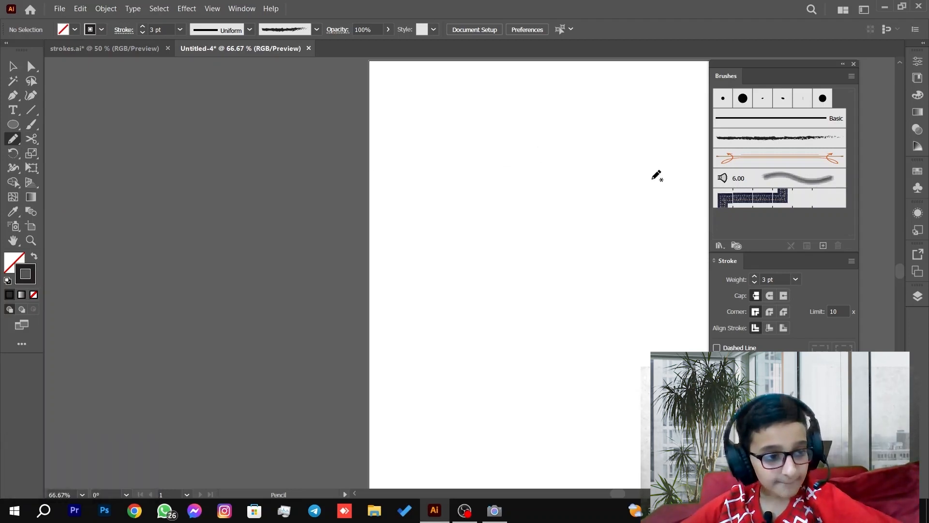
{"action": "key", "text": "space"}
{"action": "left_click_drag", "start_coordinate": [645, 214], "coordinate": [483, 207]}
{"action": "scroll", "coordinate": [465, 192], "scroll_direction": "down", "scroll_amount": 1, "text": "alt"}
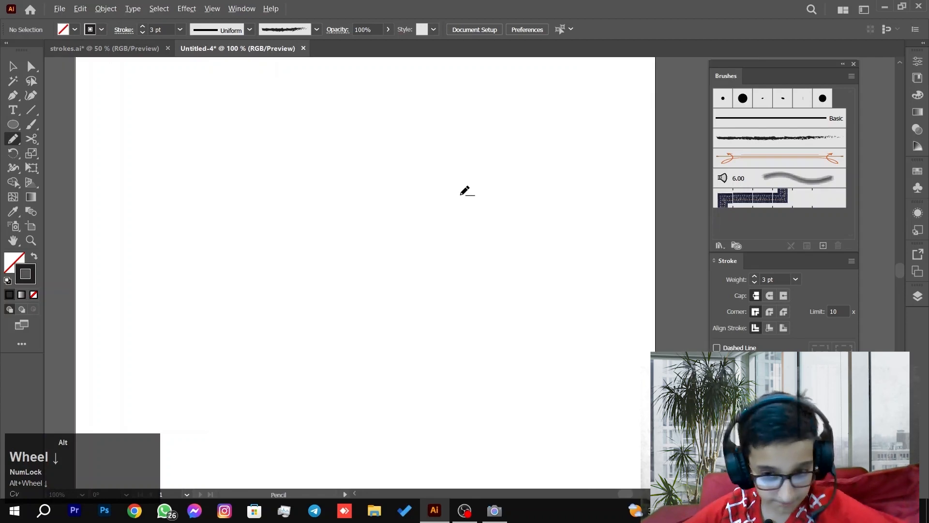
{"action": "mouse_move", "coordinate": [538, 130]}
{"action": "left_mouse_down"}
{"action": "mouse_move", "coordinate": [536, 146]}
{"action": "mouse_move", "coordinate": [300, 278]}
{"action": "left_mouse_up"}
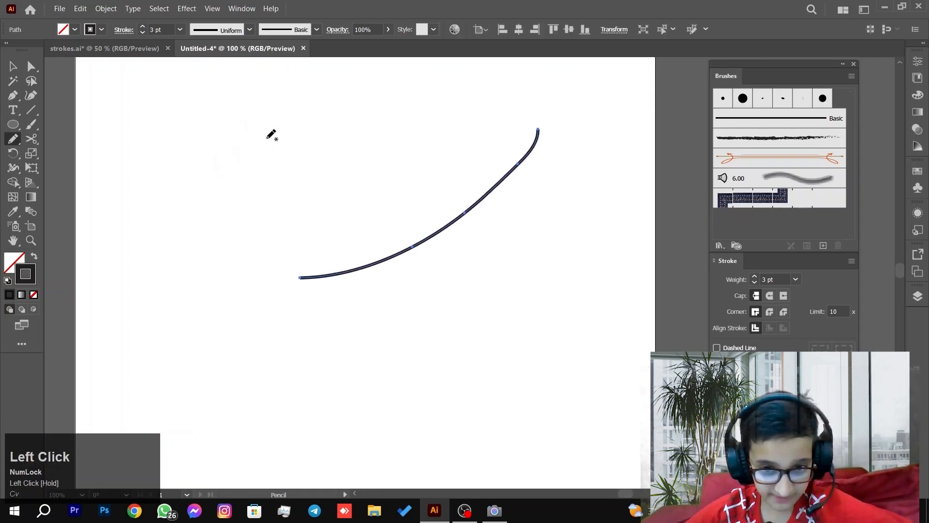
{"action": "left_click_drag", "start_coordinate": [315, 160], "coordinate": [563, 253]}
{"action": "mouse_move", "coordinate": [593, 170]}
{"action": "left_mouse_down"}
{"action": "mouse_move", "coordinate": [550, 229]}
{"action": "mouse_move", "coordinate": [309, 309]}
{"action": "left_mouse_up"}
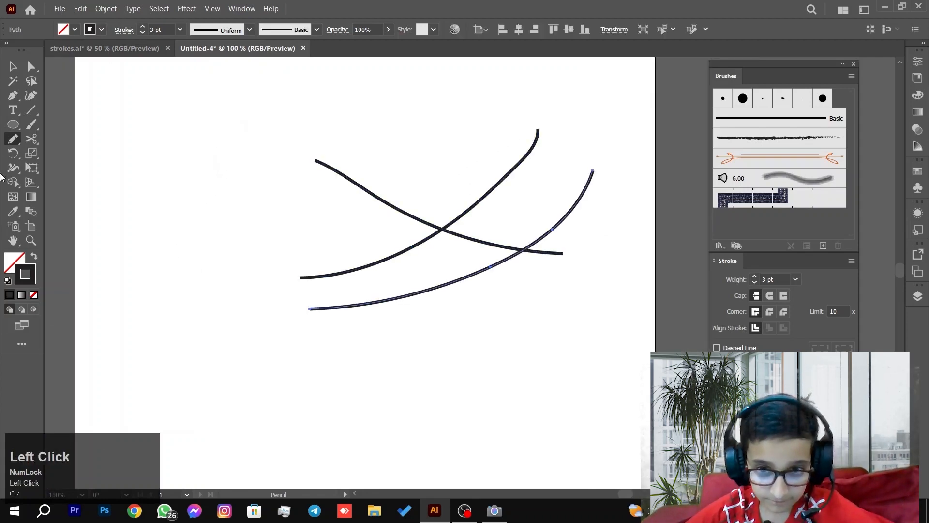
Step: Accept the Pencil tool options unchanged and draw more freehand curves and short strokes across the artboard with the Pencil tool
{"action": "double_click", "coordinate": [12, 141]}
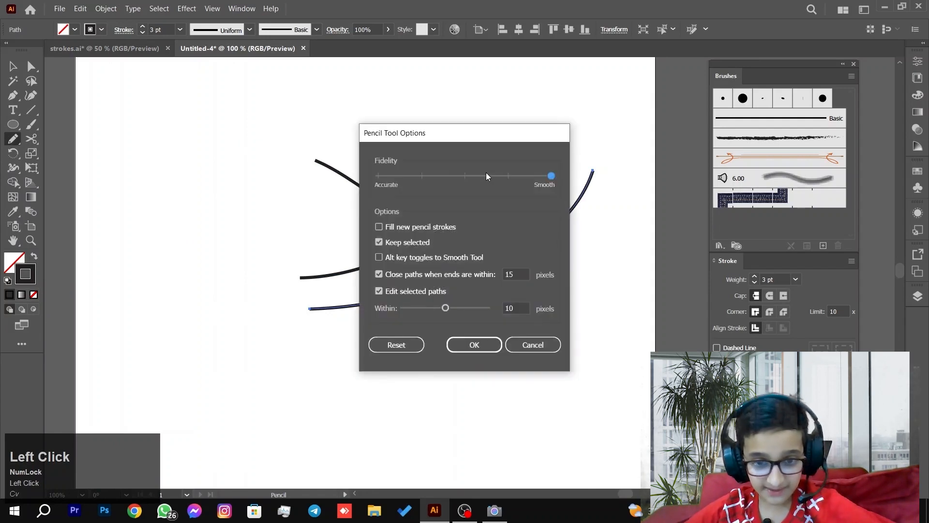
{"action": "left_click", "coordinate": [470, 345]}
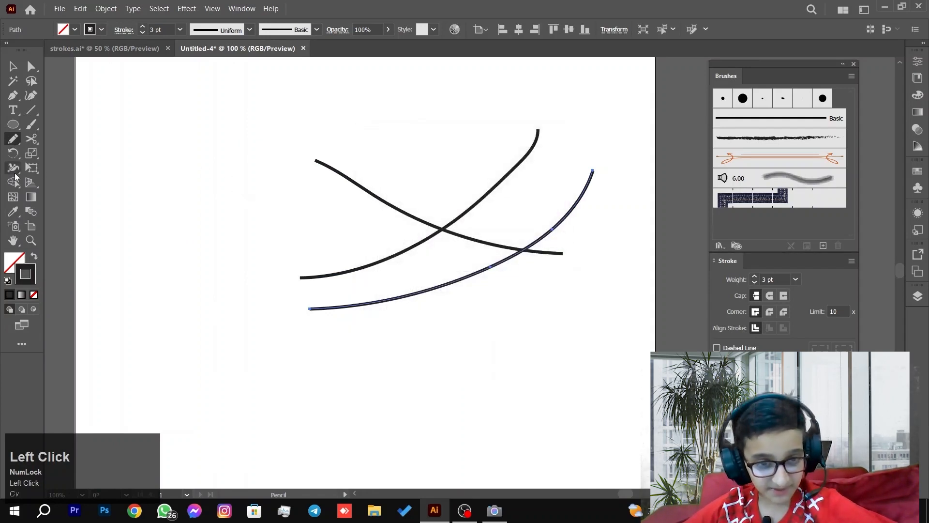
{"action": "mouse_move", "coordinate": [129, 112]}
{"action": "left_mouse_down"}
{"action": "mouse_move", "coordinate": [279, 327]}
{"action": "mouse_move", "coordinate": [356, 358]}
{"action": "left_mouse_up"}
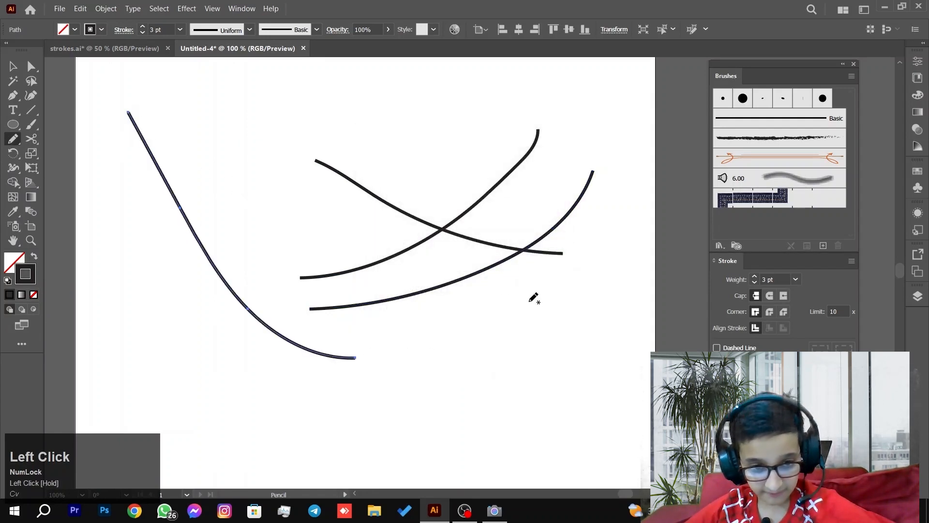
{"action": "left_click_drag", "start_coordinate": [530, 307], "coordinate": [207, 421]}
{"action": "left_click_drag", "start_coordinate": [281, 132], "coordinate": [378, 311]}
{"action": "left_click_drag", "start_coordinate": [484, 262], "coordinate": [500, 293]}
{"action": "left_click_drag", "start_coordinate": [526, 339], "coordinate": [533, 378]}
{"action": "mouse_move", "coordinate": [532, 383]}
{"action": "left_mouse_down"}
{"action": "mouse_move", "coordinate": [438, 408]}
{"action": "mouse_move", "coordinate": [494, 452]}
{"action": "left_mouse_up"}
{"action": "left_click_drag", "start_coordinate": [540, 419], "coordinate": [528, 446]}
{"action": "left_click_drag", "start_coordinate": [559, 387], "coordinate": [563, 399]}
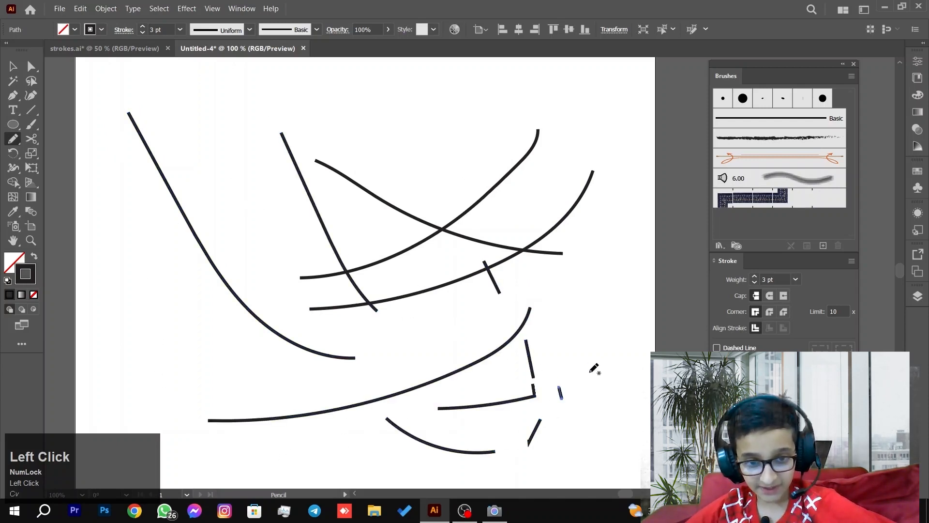
{"action": "mouse_move", "coordinate": [590, 372]}
{"action": "left_mouse_down"}
{"action": "mouse_move", "coordinate": [468, 290]}
{"action": "mouse_move", "coordinate": [308, 233]}
{"action": "left_mouse_up"}
{"action": "left_click_drag", "start_coordinate": [174, 262], "coordinate": [256, 240]}
{"action": "left_click_drag", "start_coordinate": [166, 292], "coordinate": [162, 327]}
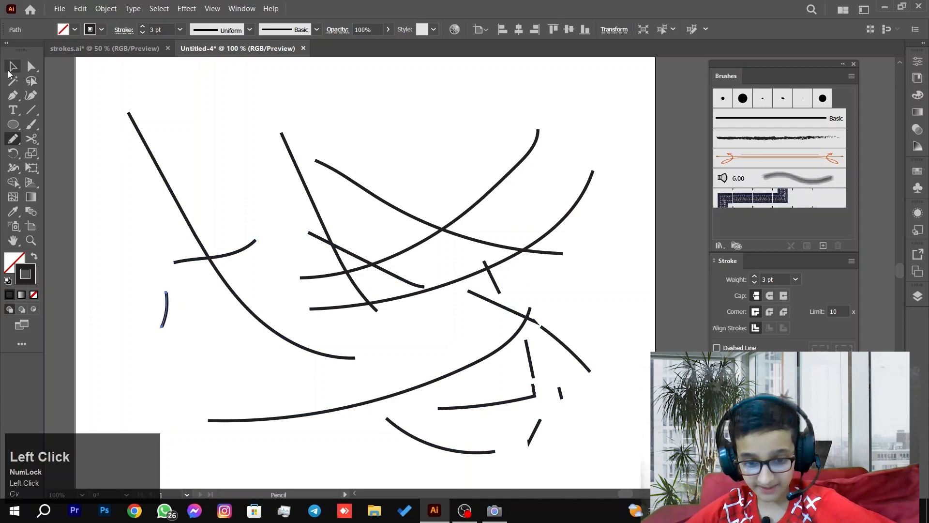
Step: Apply the 15 pt. Round, 5 pt. Oval and 5 pt. Flat brushes to three of the long pencil curves, one brush each
{"action": "left_click", "coordinate": [12, 68]}
{"action": "left_click", "coordinate": [164, 175]}
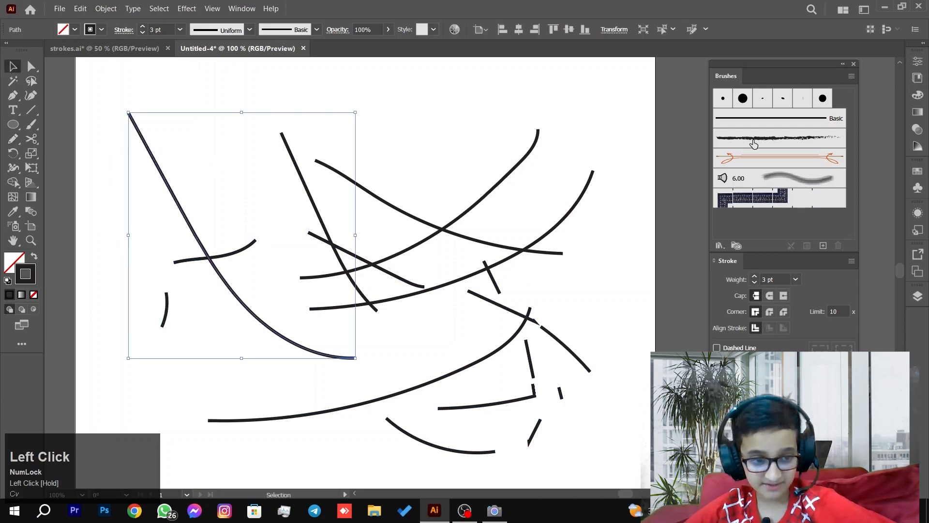
{"action": "left_click", "coordinate": [742, 99]}
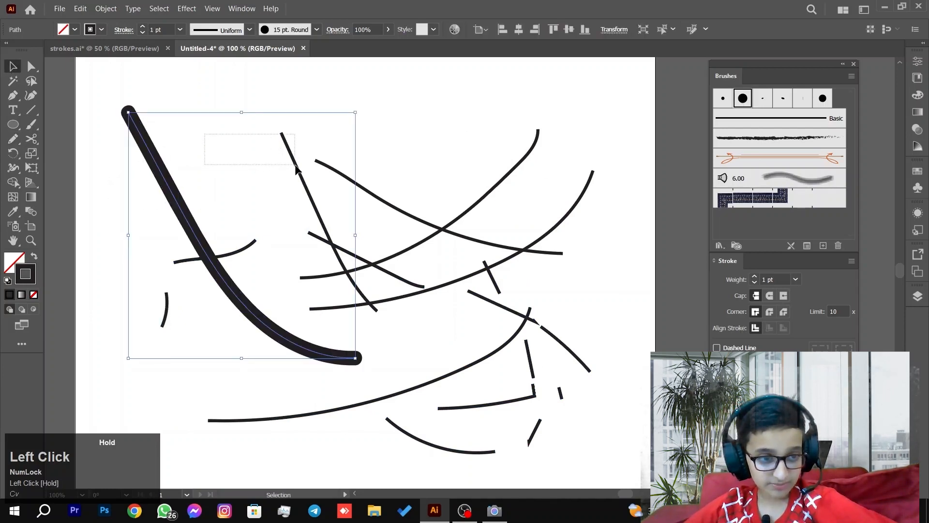
{"action": "left_click_drag", "start_coordinate": [296, 168], "coordinate": [297, 169]}
{"action": "left_click", "coordinate": [775, 101]}
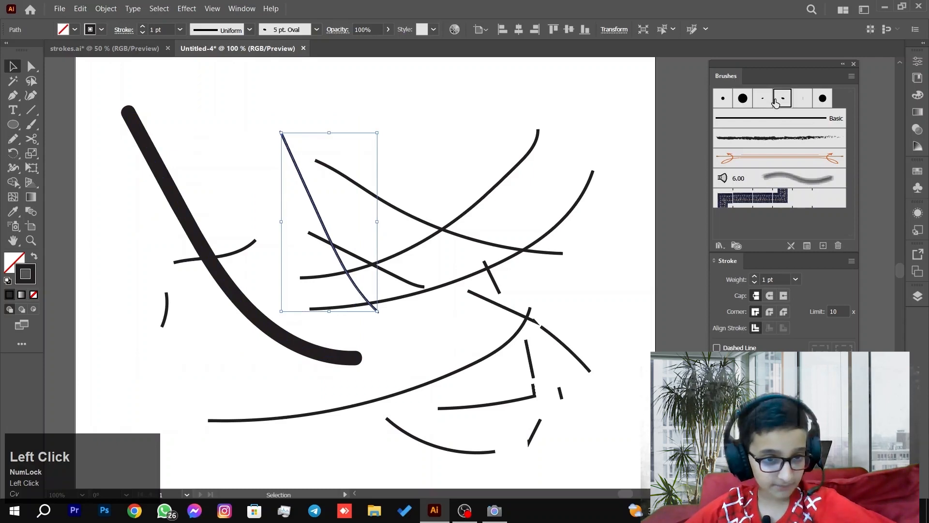
{"action": "left_click", "coordinate": [348, 179]}
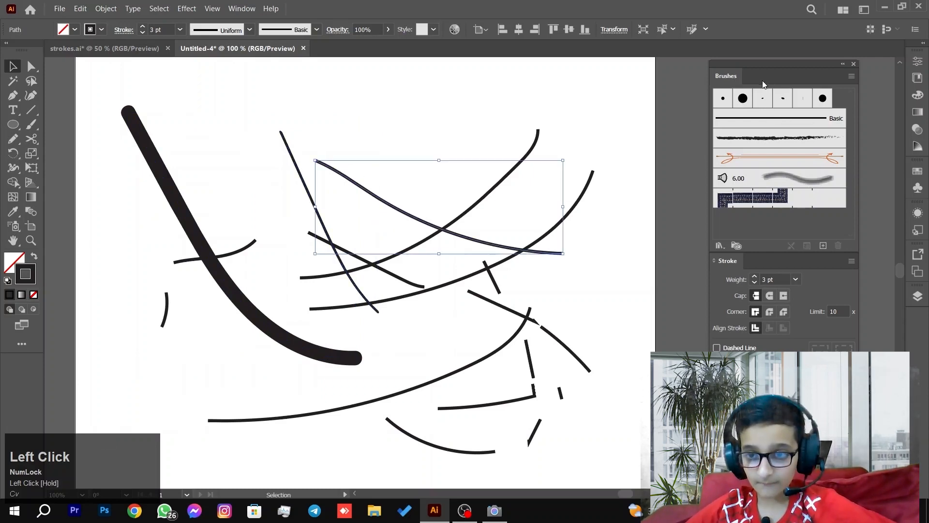
{"action": "left_click", "coordinate": [799, 100]}
Step: Select all the pencil strokes and delete them from the artboard
{"action": "mouse_move", "coordinate": [609, 90]}
{"action": "left_mouse_down"}
{"action": "mouse_move", "coordinate": [382, 335]}
{"action": "mouse_move", "coordinate": [187, 437]}
{"action": "mouse_move", "coordinate": [151, 441]}
{"action": "left_mouse_up"}
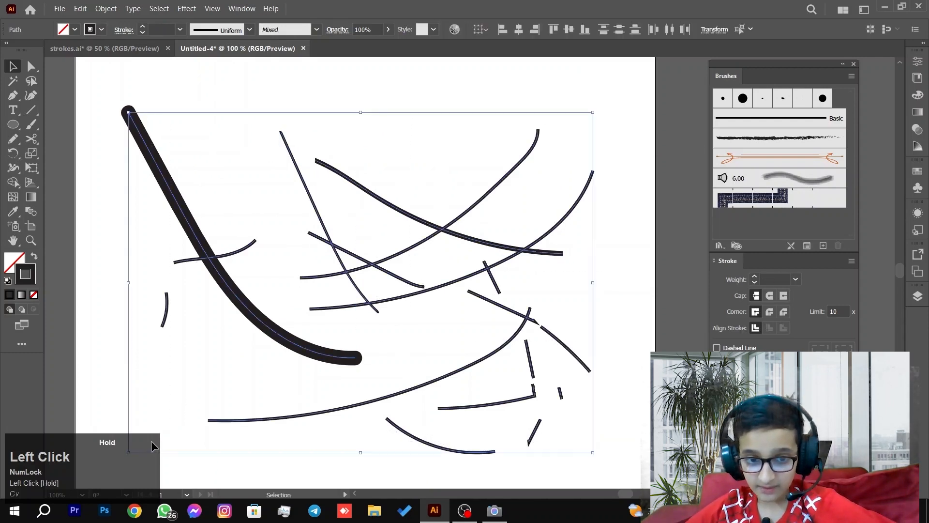
{"action": "key", "text": "Delete"}
{"action": "scroll", "coordinate": [267, 225], "scroll_direction": "down", "scroll_amount": 1}
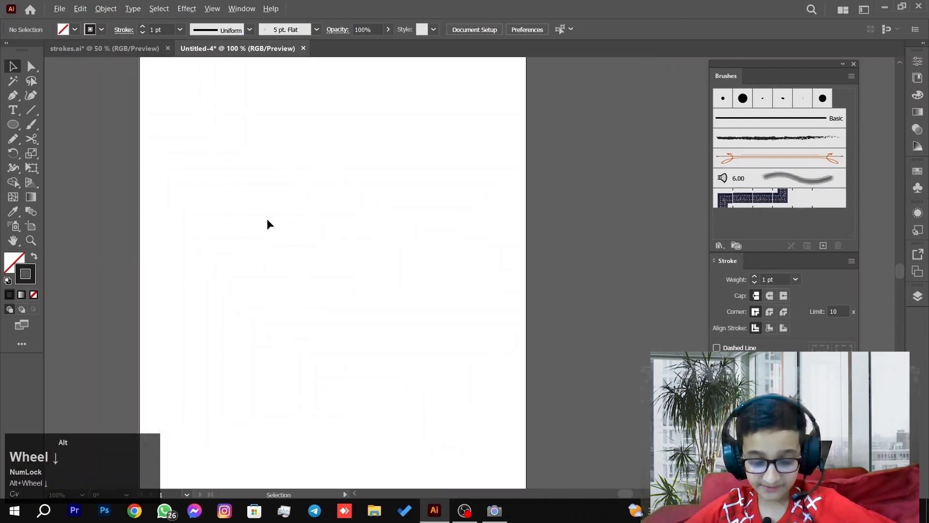
{"action": "scroll", "coordinate": [266, 219], "scroll_direction": "up", "scroll_amount": 1}
{"action": "left_click_drag", "start_coordinate": [282, 179], "coordinate": [320, 200]}
Step: Activate the Blob Brush tool and enlarge its brush tip several sizes
{"action": "right_click", "coordinate": [31, 125]}
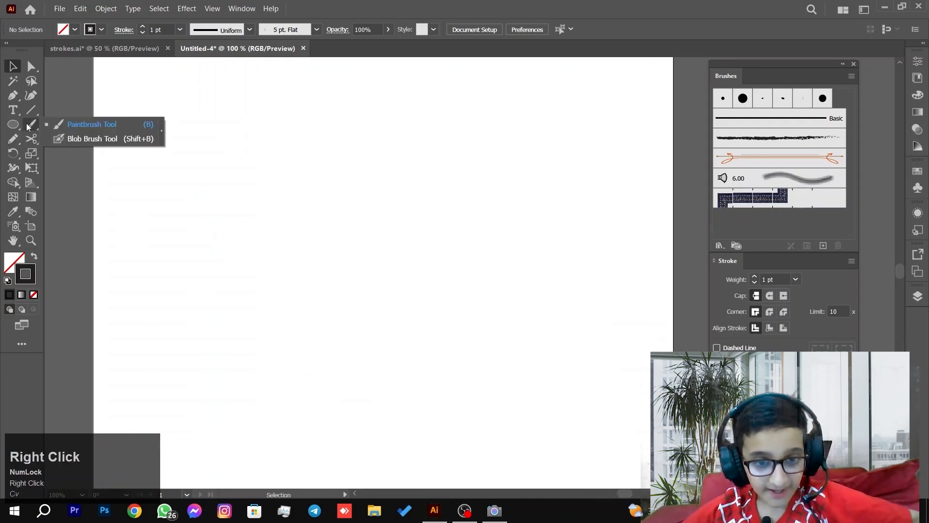
{"action": "left_click", "coordinate": [58, 139]}
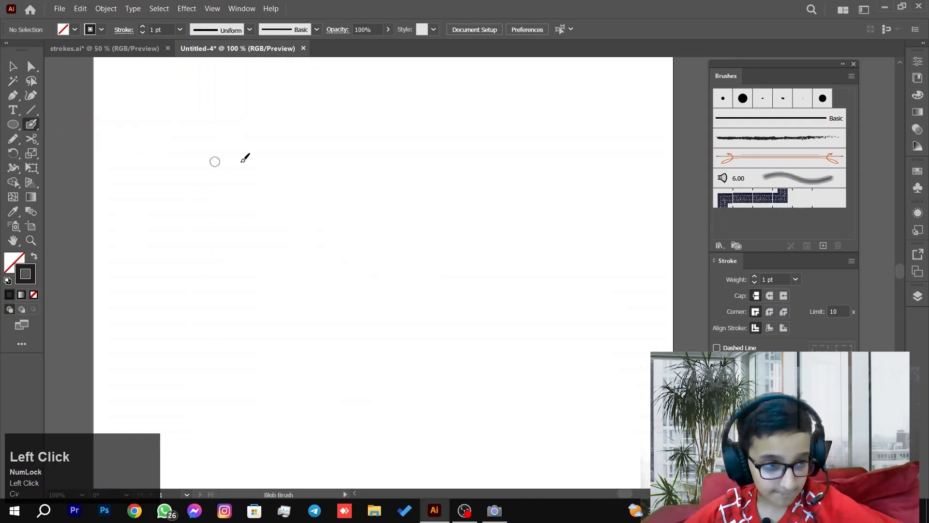
{"action": "key", "text": "bracketright"}
{"action": "key", "text": "bracketright"}
{"action": "key", "text": "bracketright"}
{"action": "key", "text": "bracketright"}
{"action": "key", "text": "bracketright"}
{"action": "key", "text": "bracketright"}
{"action": "key", "text": "bracketright"}
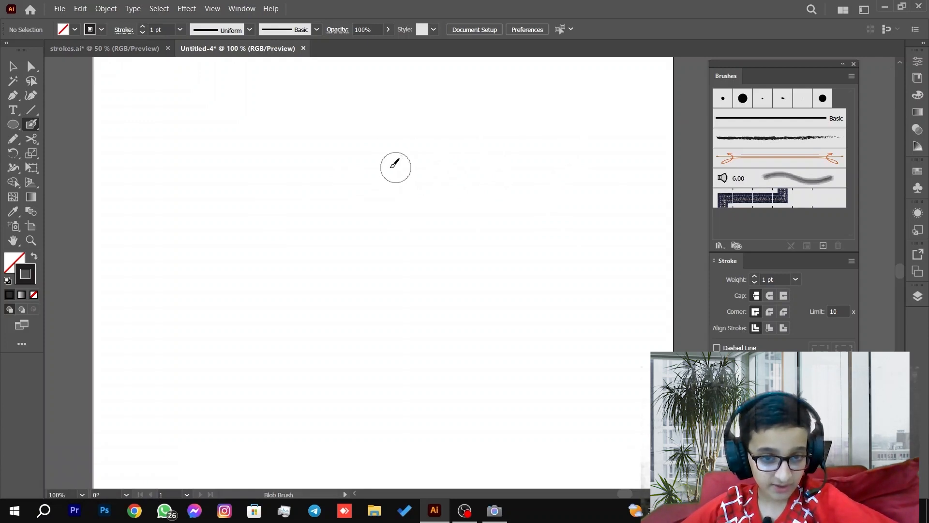
Step: Swap fill and stroke colours back and forth while painting a thick diagonal curve, a branch joining it and several short overlapping blob strokes
{"action": "left_click", "coordinate": [34, 255]}
{"action": "left_click_drag", "start_coordinate": [489, 154], "coordinate": [220, 300]}
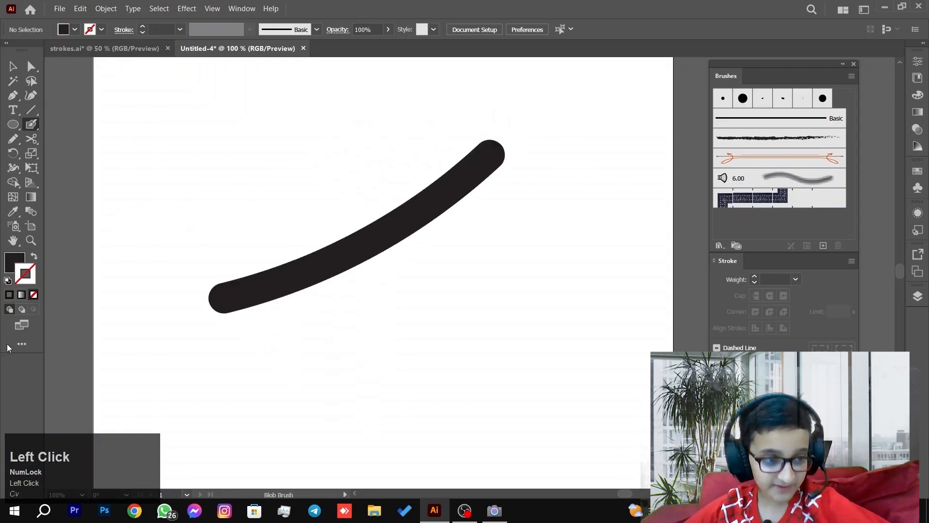
{"action": "key", "text": "shift+x"}
{"action": "left_click_drag", "start_coordinate": [208, 167], "coordinate": [308, 249]}
{"action": "mouse_move", "coordinate": [569, 215]}
{"action": "left_mouse_down"}
{"action": "mouse_move", "coordinate": [498, 286]}
{"action": "mouse_move", "coordinate": [520, 302]}
{"action": "left_mouse_up"}
{"action": "left_click_drag", "start_coordinate": [552, 248], "coordinate": [547, 289]}
{"action": "left_click_drag", "start_coordinate": [484, 292], "coordinate": [491, 300]}
{"action": "left_click_drag", "start_coordinate": [453, 342], "coordinate": [463, 351]}
{"action": "left_click_drag", "start_coordinate": [405, 377], "coordinate": [383, 378]}
{"action": "left_click_drag", "start_coordinate": [176, 379], "coordinate": [254, 388]}
{"action": "left_click_drag", "start_coordinate": [334, 375], "coordinate": [450, 385]}
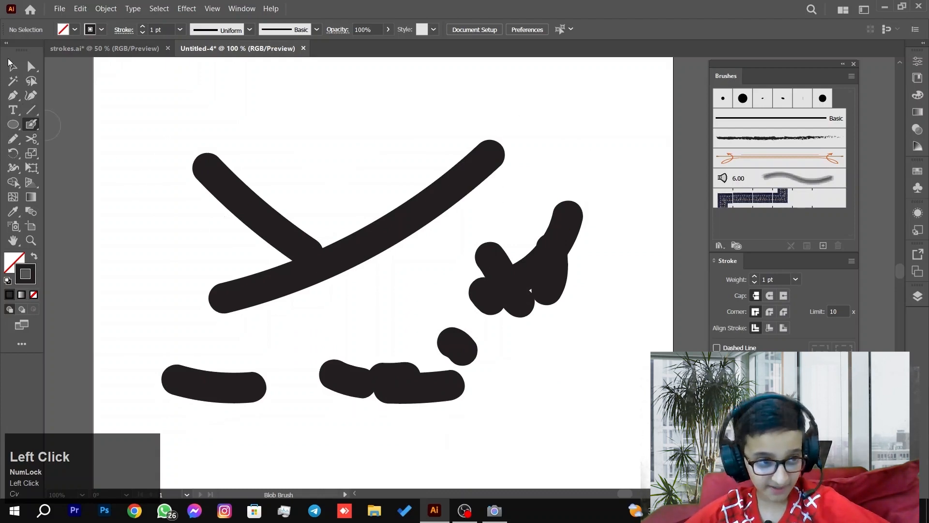
Step: Move the merged branching blob shape toward the artboard's upper-left area and remove its fill
{"action": "left_click", "coordinate": [12, 64]}
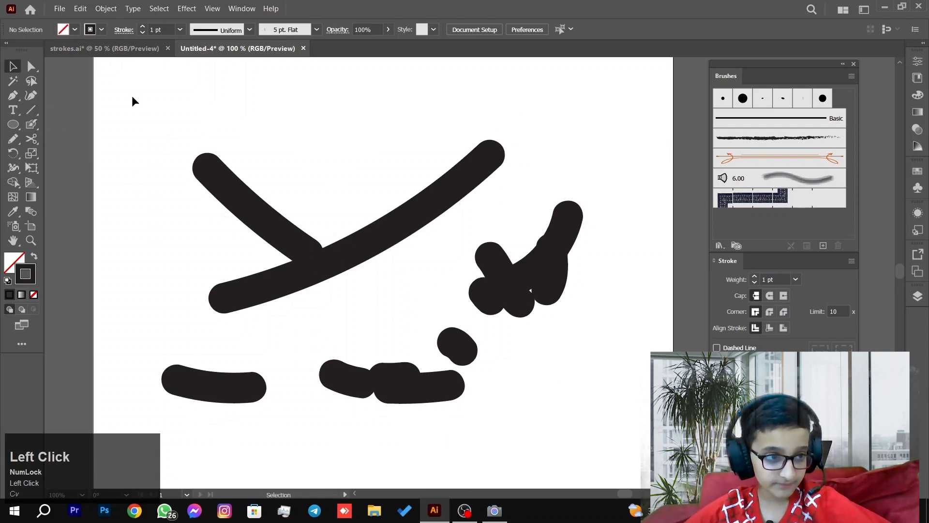
{"action": "mouse_move", "coordinate": [232, 178]}
{"action": "left_mouse_down"}
{"action": "mouse_move", "coordinate": [220, 147]}
{"action": "mouse_move", "coordinate": [148, 166]}
{"action": "left_mouse_up"}
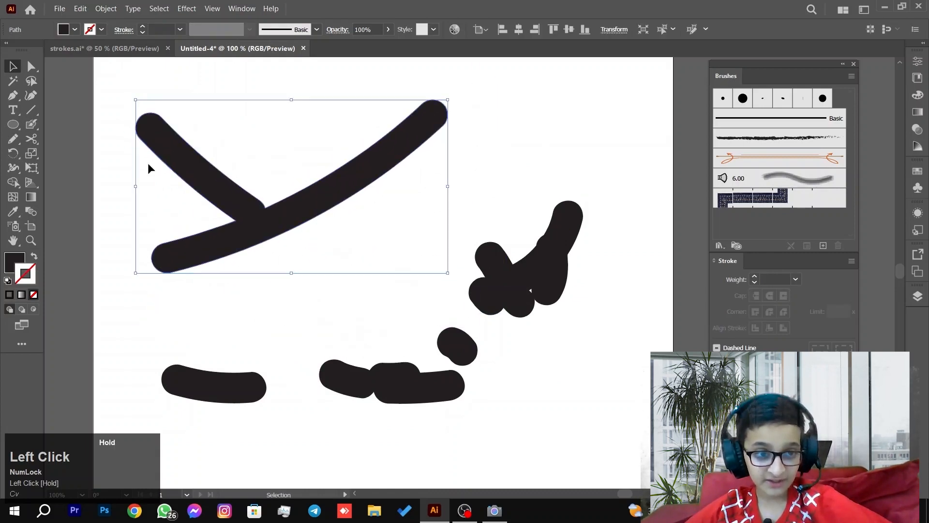
{"action": "left_click", "coordinate": [17, 260]}
{"action": "left_click", "coordinate": [34, 295]}
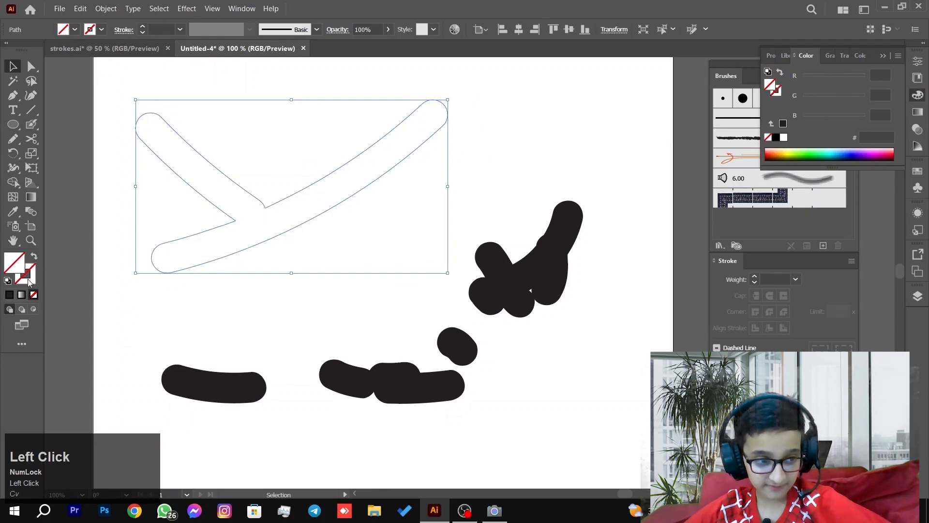
Step: Give the unfilled branching shape a dark purple stroke, #180A1C, and deselect it
{"action": "double_click", "coordinate": [29, 282]}
{"action": "left_click", "coordinate": [405, 311]}
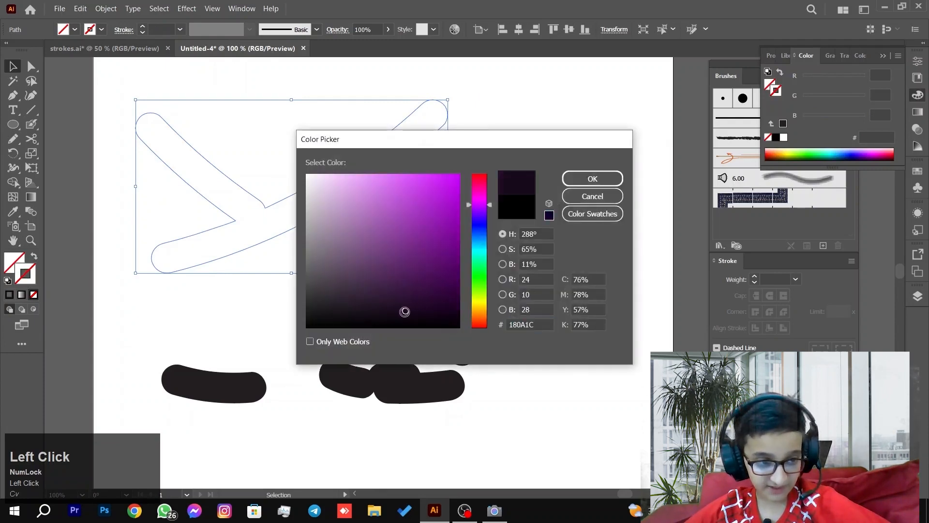
{"action": "left_click", "coordinate": [612, 178]}
{"action": "left_click", "coordinate": [494, 126]}
Step: Select all the blob shapes and delete them from the artboard
{"action": "left_click", "coordinate": [551, 296]}
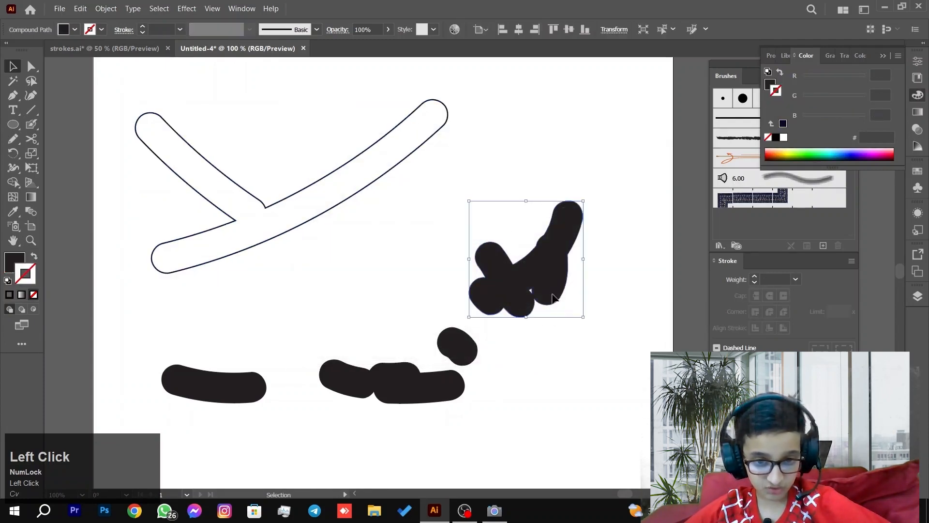
{"action": "left_click_drag", "start_coordinate": [621, 138], "coordinate": [133, 412]}
{"action": "key", "text": "Delete"}
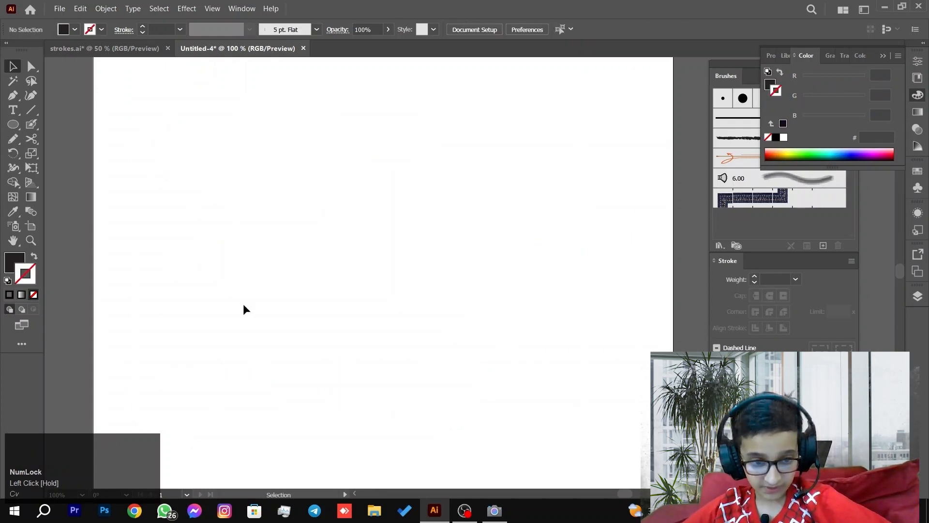
Step: Paint one long thick diagonal curve across the artboard with the Blob Brush tool
{"action": "scroll", "coordinate": [284, 259], "scroll_direction": "down", "scroll_amount": 2, "text": "alt"}
{"action": "scroll", "coordinate": [280, 257], "scroll_direction": "up", "scroll_amount": 1, "text": "alt"}
{"action": "left_click_drag", "start_coordinate": [281, 257], "coordinate": [324, 222]}
{"action": "scroll", "coordinate": [297, 245], "scroll_direction": "down", "scroll_amount": 1, "text": "alt"}
{"action": "scroll", "coordinate": [297, 244], "scroll_direction": "up", "scroll_amount": 1, "text": "alt"}
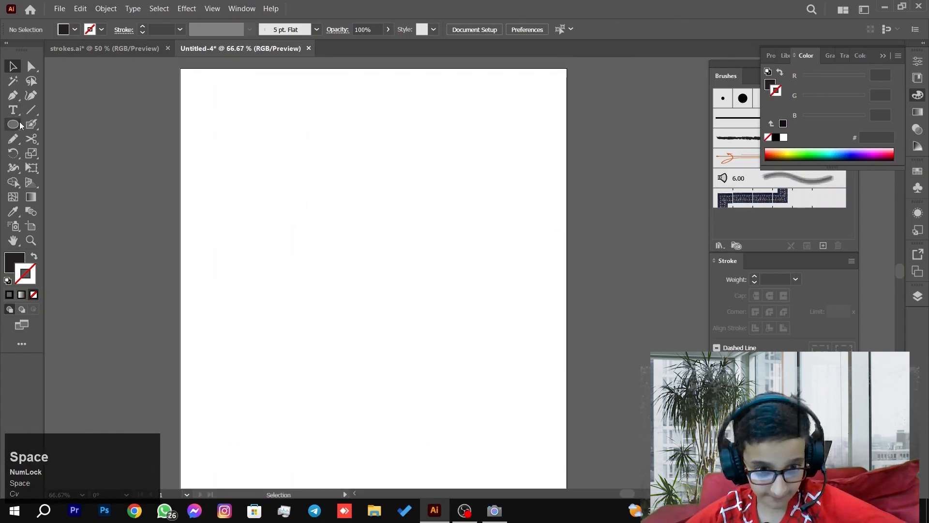
{"action": "left_click", "coordinate": [32, 125]}
{"action": "mouse_move", "coordinate": [478, 128]}
{"action": "left_mouse_down"}
{"action": "mouse_move", "coordinate": [429, 222]}
{"action": "mouse_move", "coordinate": [260, 377]}
{"action": "left_mouse_up"}
{"action": "left_click", "coordinate": [17, 68]}
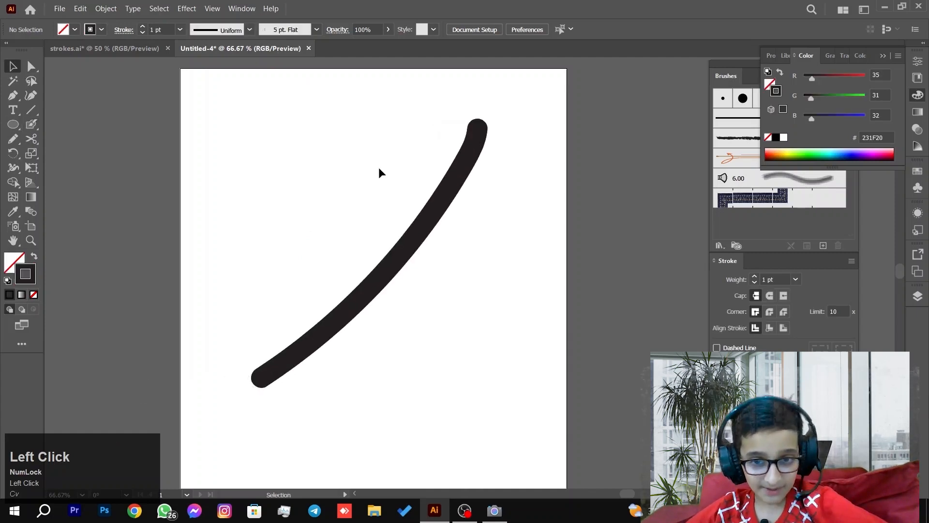
Step: Swap the fill and stroke of the thick blob curve to show its outline, and delete the curve
{"action": "left_click_drag", "start_coordinate": [406, 179], "coordinate": [561, 181]}
{"action": "left_click", "coordinate": [34, 257]}
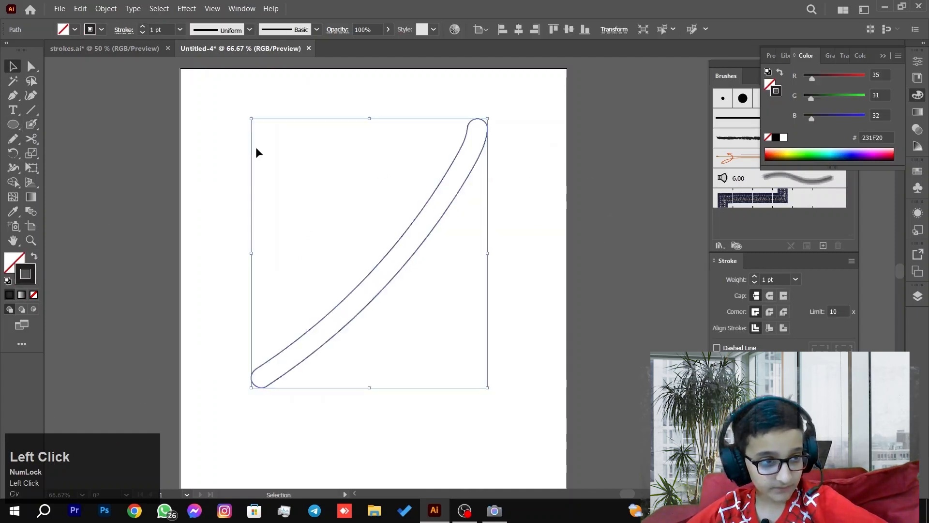
{"action": "left_click", "coordinate": [255, 146]}
{"action": "left_click", "coordinate": [420, 217]}
{"action": "key", "text": "Delete"}
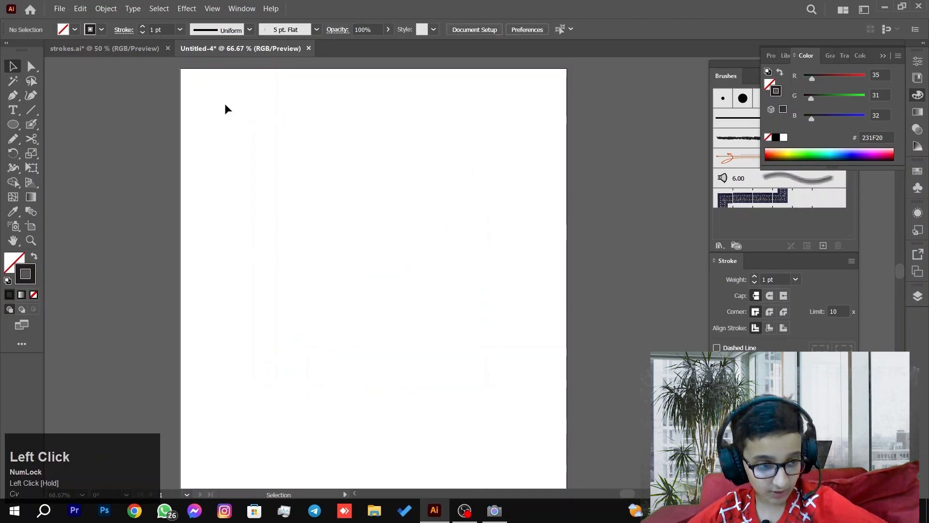
{"action": "right_click", "coordinate": [25, 124]}
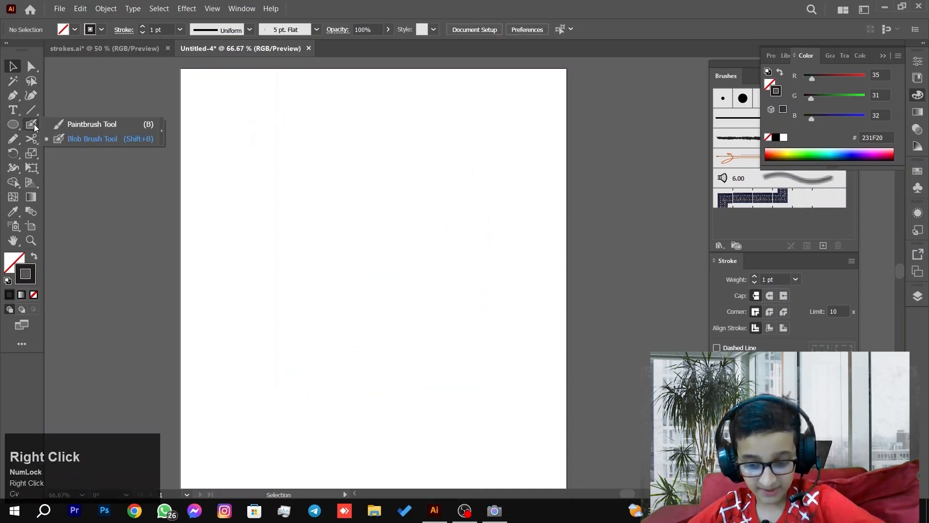
{"action": "left_click", "coordinate": [47, 129]}
{"action": "right_click", "coordinate": [34, 123]}
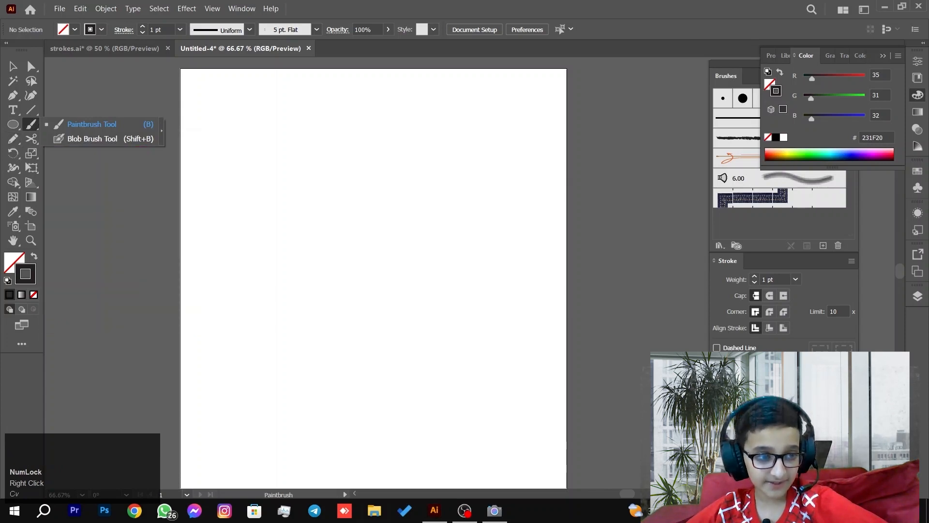
{"action": "left_click", "coordinate": [12, 138]}
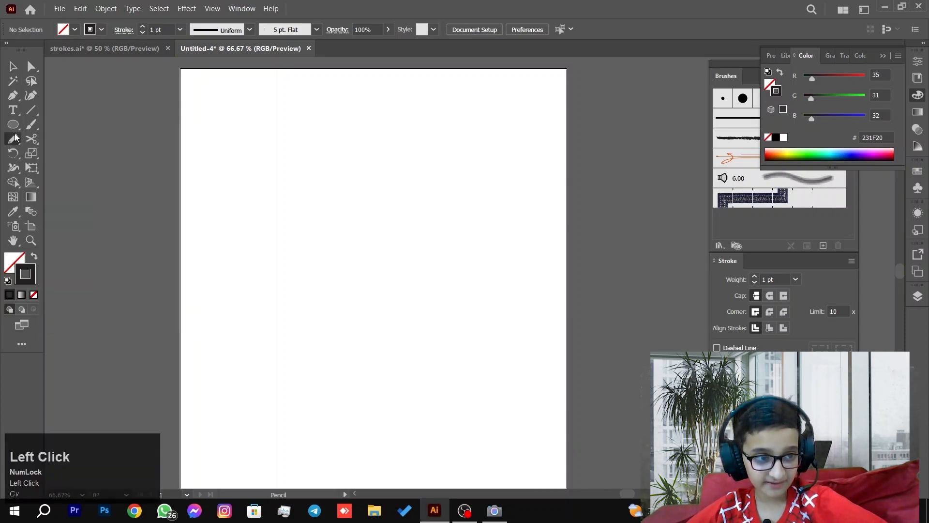
{"action": "right_click", "coordinate": [15, 137]}
{"action": "left_click", "coordinate": [69, 142]}
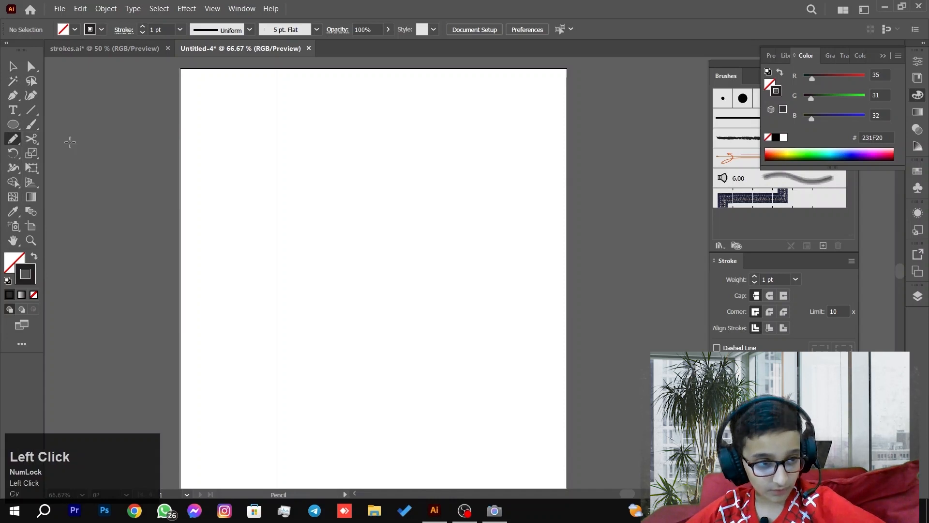
Step: Sketch a rough triangle in the artboard's upper half with the Shaper tool
{"action": "right_click", "coordinate": [13, 139]}
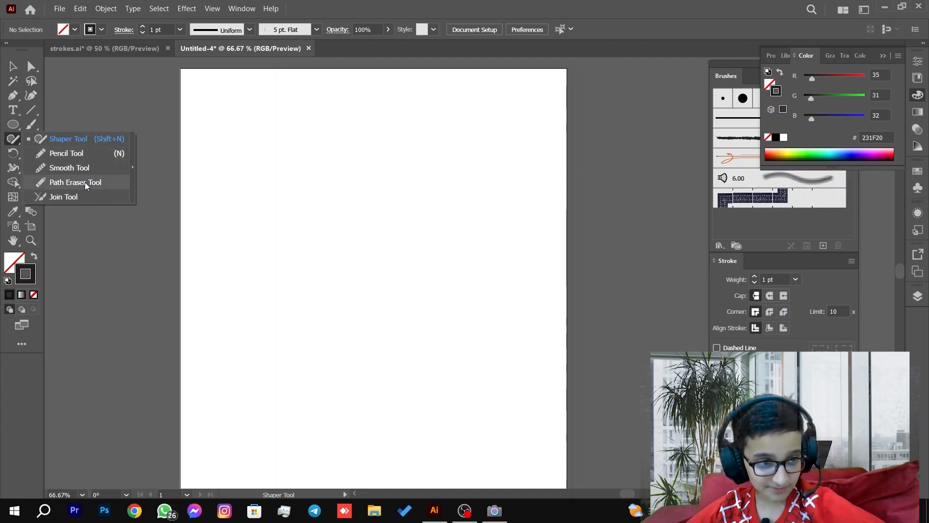
{"action": "left_click", "coordinate": [67, 139]}
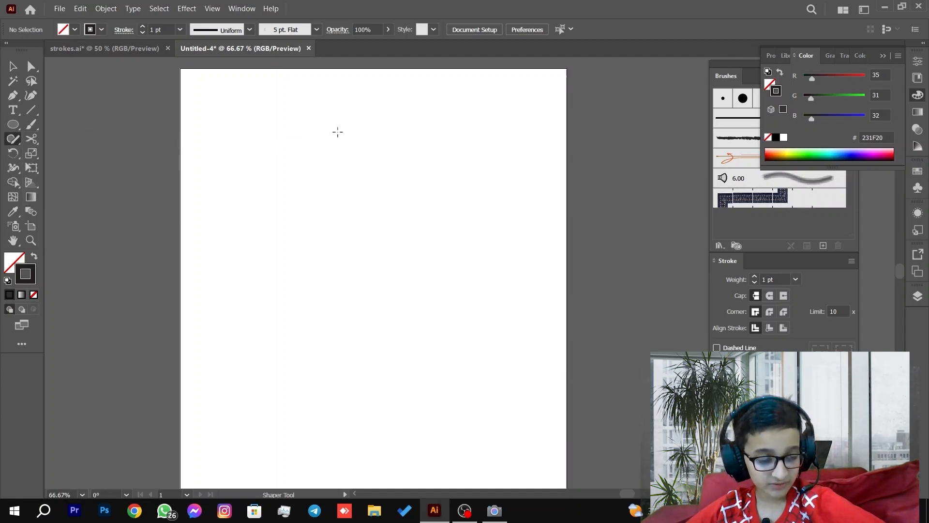
{"action": "mouse_move", "coordinate": [338, 133]}
{"action": "left_mouse_down"}
{"action": "mouse_move", "coordinate": [276, 244]}
{"action": "mouse_move", "coordinate": [411, 256]}
{"action": "left_mouse_up"}
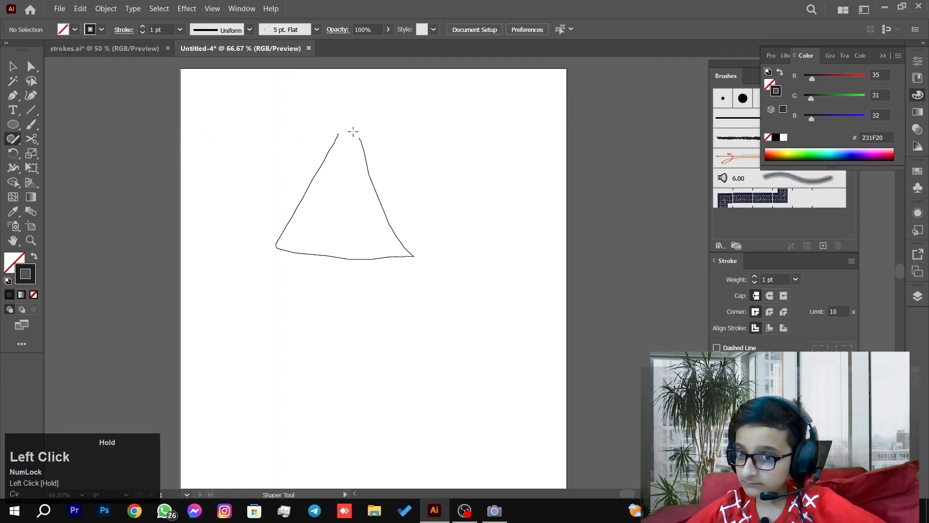
{"action": "left_click_drag", "start_coordinate": [345, 122], "coordinate": [343, 123]}
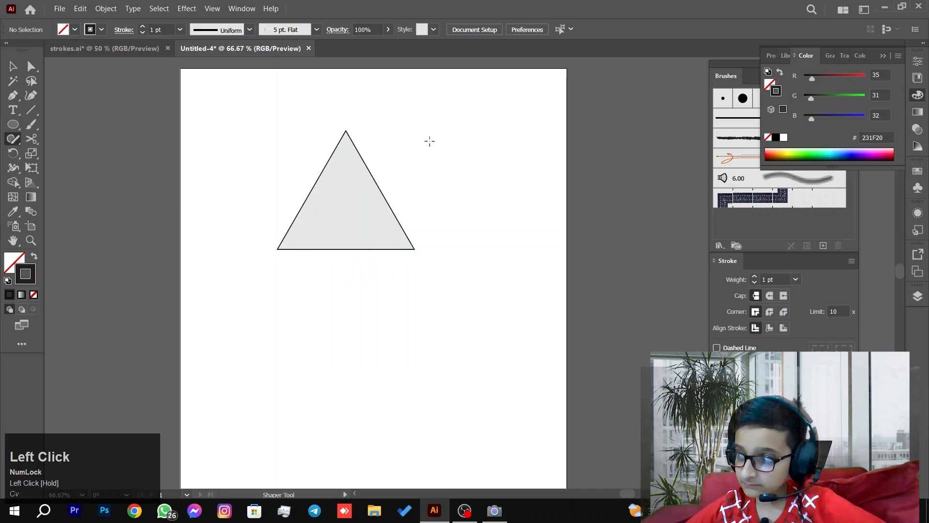
Step: Sketch a hexagon right of the existing triangle and another triangle below it with the Shaper tool
{"action": "mouse_move", "coordinate": [487, 157]}
{"action": "left_mouse_down"}
{"action": "mouse_move", "coordinate": [456, 214]}
{"action": "mouse_move", "coordinate": [509, 283]}
{"action": "mouse_move", "coordinate": [577, 283]}
{"action": "mouse_move", "coordinate": [569, 249]}
{"action": "left_mouse_up"}
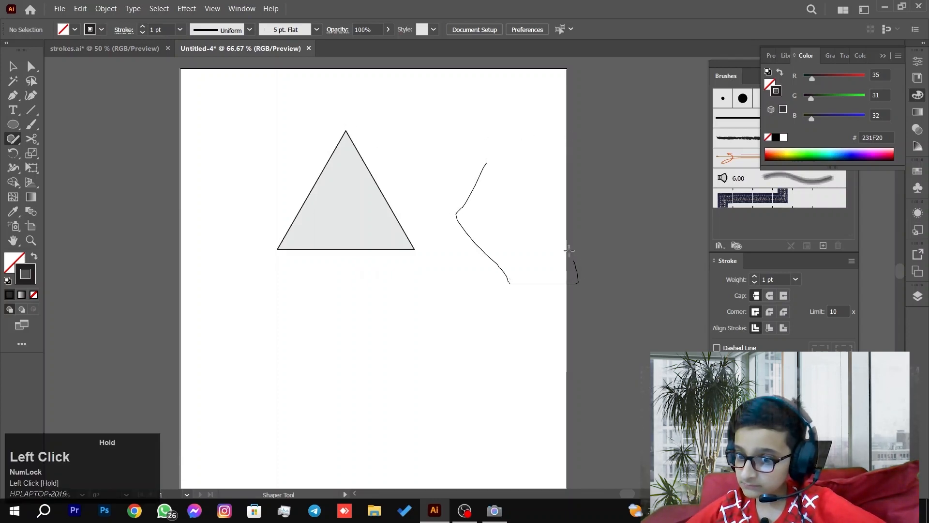
{"action": "left_click_drag", "start_coordinate": [494, 168], "coordinate": [490, 158]}
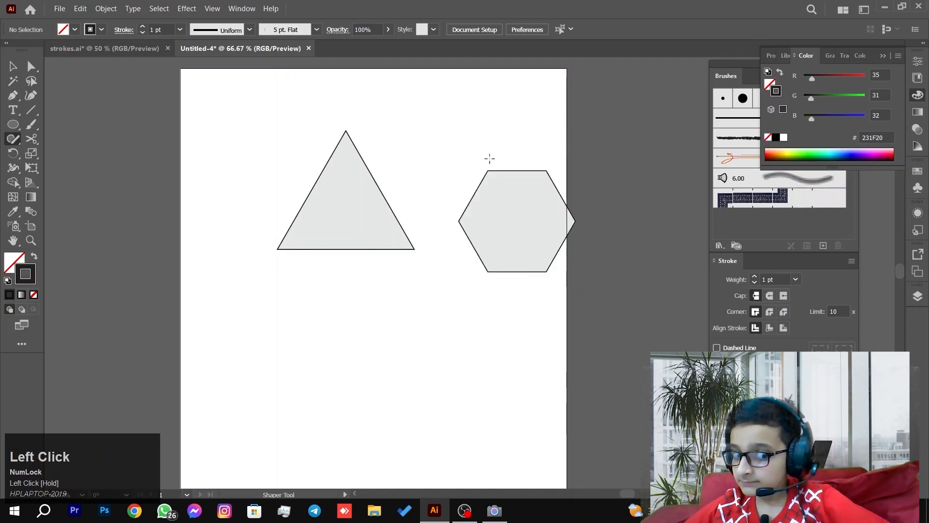
{"action": "left_click_drag", "start_coordinate": [412, 275], "coordinate": [312, 344]}
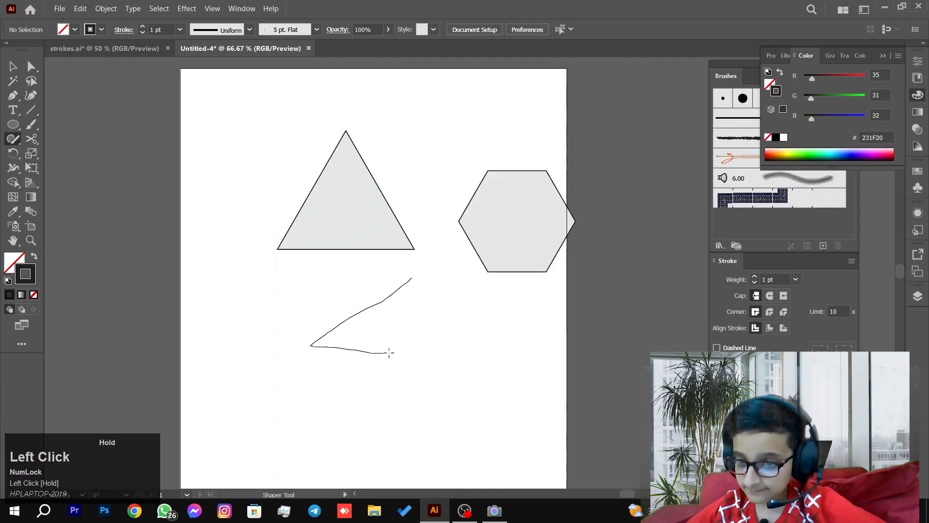
{"action": "left_click_drag", "start_coordinate": [466, 314], "coordinate": [409, 264]}
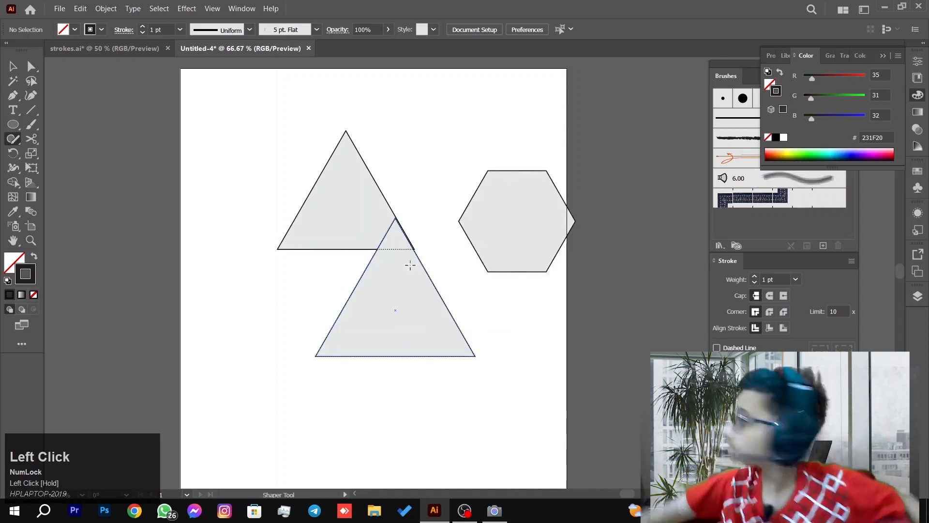
Step: Sketch a large circle, a small inverted triangle and a large upright triangle overlapping the other shapes with the Shaper tool
{"action": "mouse_move", "coordinate": [438, 129]}
{"action": "left_mouse_down"}
{"action": "mouse_move", "coordinate": [368, 199]}
{"action": "mouse_move", "coordinate": [484, 208]}
{"action": "mouse_move", "coordinate": [441, 116]}
{"action": "left_mouse_up"}
{"action": "mouse_move", "coordinate": [214, 131]}
{"action": "left_mouse_down"}
{"action": "mouse_move", "coordinate": [316, 160]}
{"action": "mouse_move", "coordinate": [69, 220]}
{"action": "mouse_move", "coordinate": [213, 245]}
{"action": "left_mouse_up"}
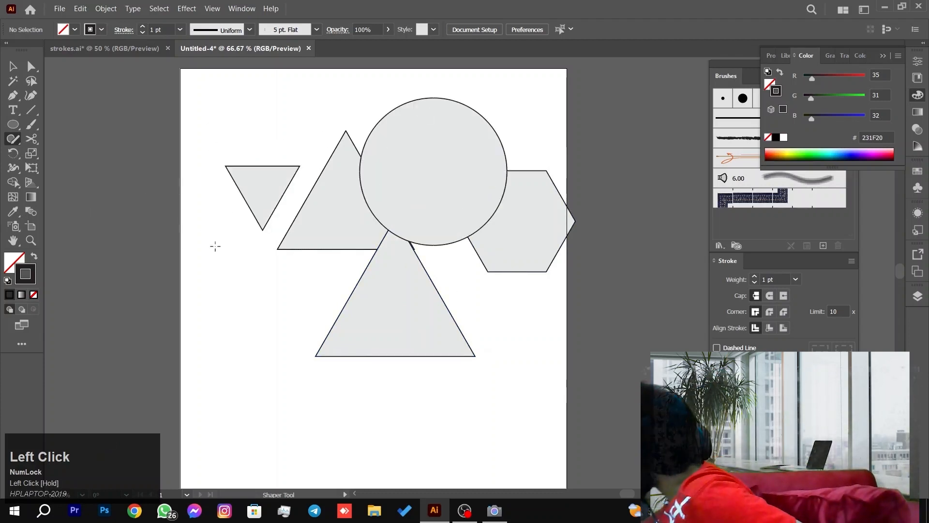
{"action": "mouse_move", "coordinate": [228, 296]}
{"action": "left_mouse_down"}
{"action": "mouse_move", "coordinate": [363, 403]}
{"action": "mouse_move", "coordinate": [266, 290]}
{"action": "mouse_move", "coordinate": [256, 258]}
{"action": "mouse_move", "coordinate": [146, 319]}
{"action": "left_mouse_up"}
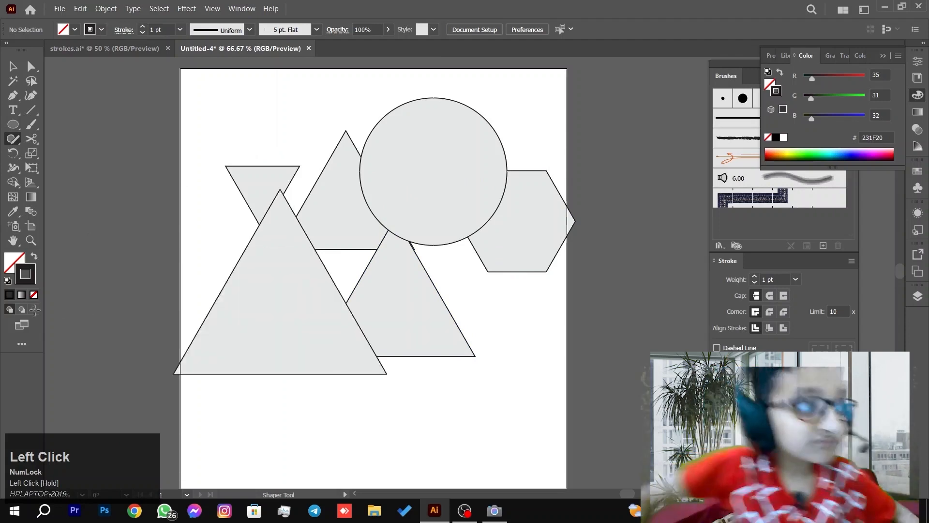
Step: Draw a series of hexagons of varying sizes and rotations over and around the shapes with the Polygon tool
{"action": "right_click", "coordinate": [13, 125]}
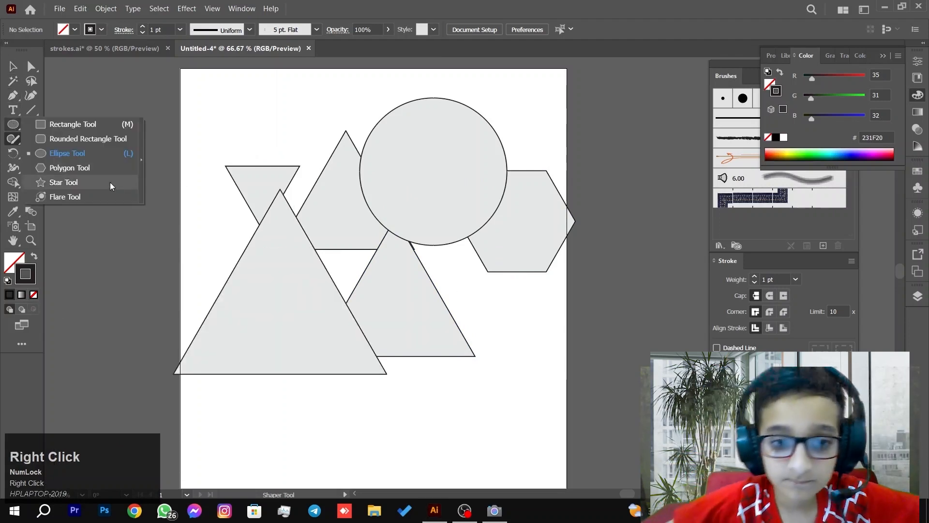
{"action": "left_click", "coordinate": [73, 169]}
{"action": "left_click_drag", "start_coordinate": [203, 122], "coordinate": [285, 201]}
{"action": "left_click_drag", "start_coordinate": [327, 212], "coordinate": [364, 272]}
{"action": "left_click_drag", "start_coordinate": [401, 314], "coordinate": [434, 349]}
{"action": "left_click_drag", "start_coordinate": [506, 385], "coordinate": [523, 392]}
{"action": "left_click_drag", "start_coordinate": [560, 404], "coordinate": [561, 384]}
{"action": "left_click_drag", "start_coordinate": [560, 315], "coordinate": [545, 301]}
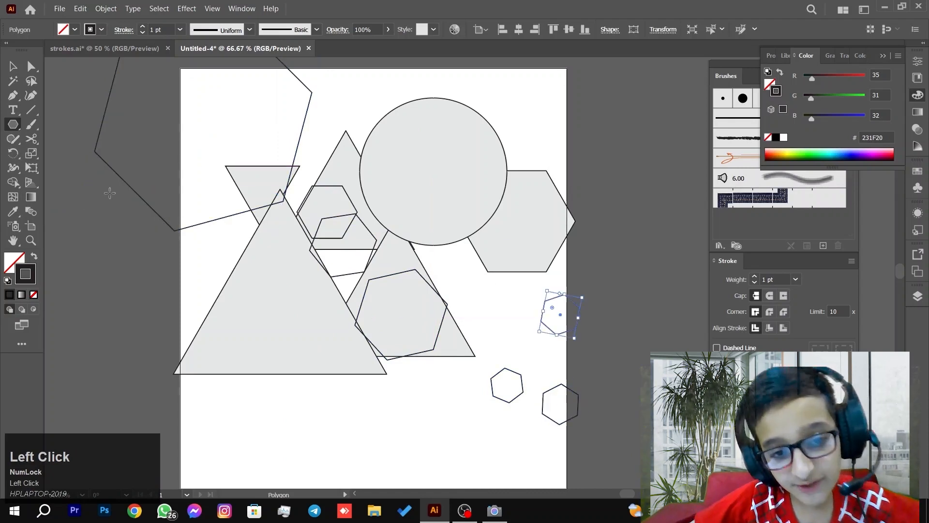
Step: Delete all artwork in the document
{"action": "left_click_drag", "start_coordinate": [107, 282], "coordinate": [108, 281]}
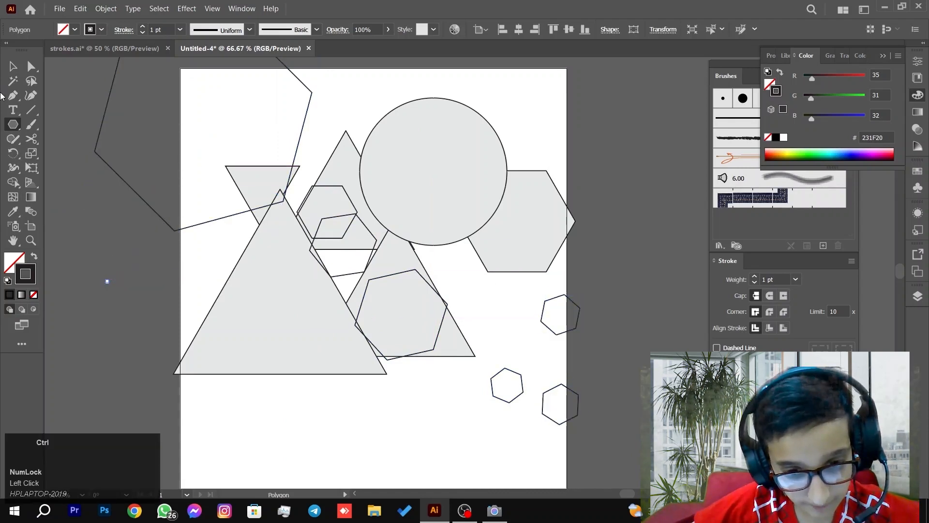
{"action": "key", "text": "ctrl+a"}
{"action": "key", "text": "Delete"}
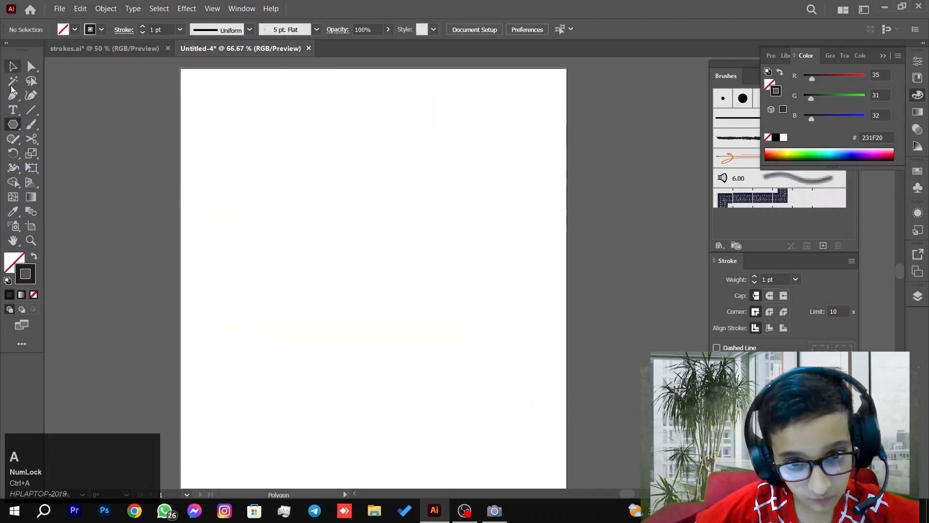
Step: Sketch a large triangle on the artboard with the Shaper tool and delete it
{"action": "left_click", "coordinate": [13, 139]}
{"action": "mouse_move", "coordinate": [379, 191]}
{"action": "left_mouse_down"}
{"action": "mouse_move", "coordinate": [493, 290]}
{"action": "mouse_move", "coordinate": [470, 228]}
{"action": "mouse_move", "coordinate": [409, 144]}
{"action": "left_mouse_up"}
{"action": "left_click", "coordinate": [12, 65]}
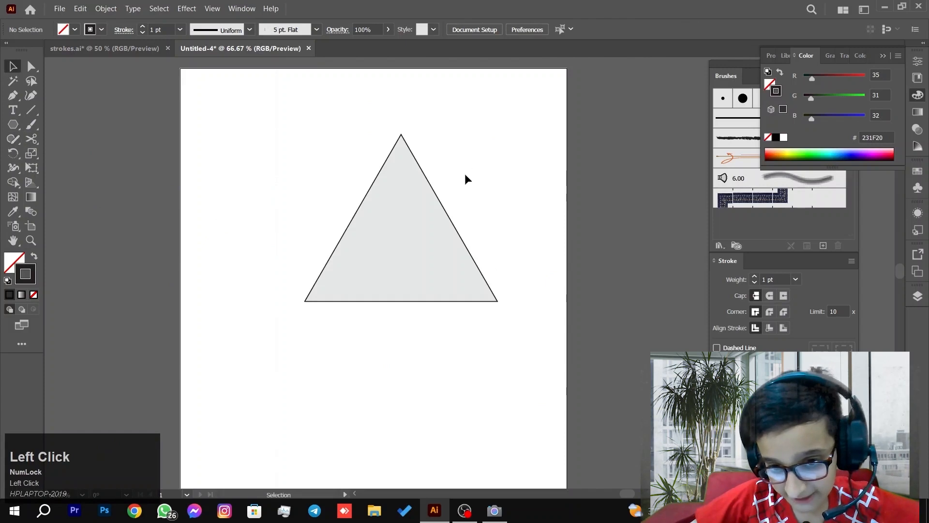
{"action": "left_click", "coordinate": [395, 208]}
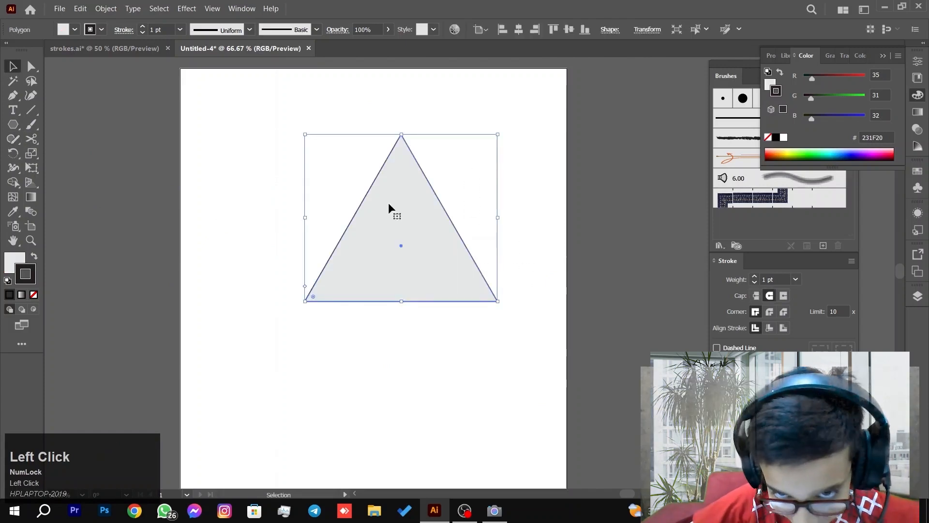
{"action": "key", "text": "Delete"}
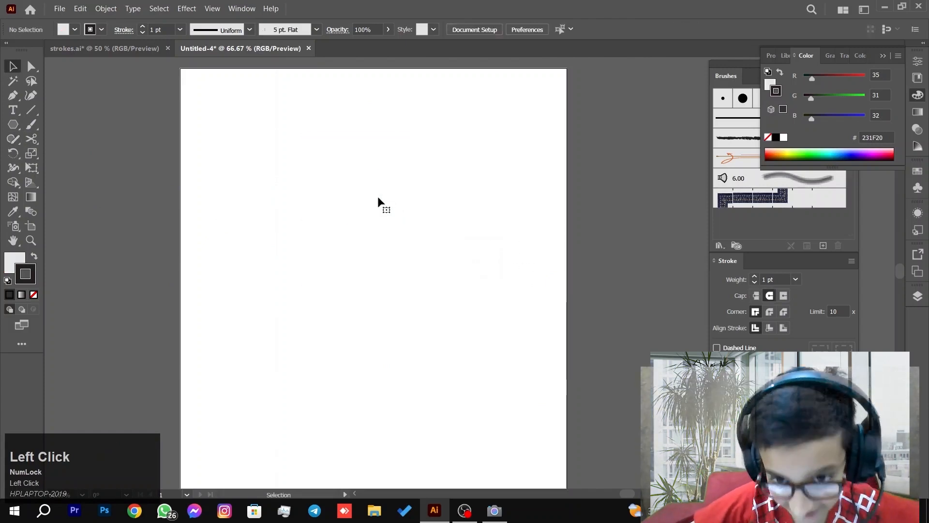
Step: Create a polygon with a 0.766 pt radius and 6 sides on the artboard using the Polygon tool's numeric settings
{"action": "right_click", "coordinate": [13, 124]}
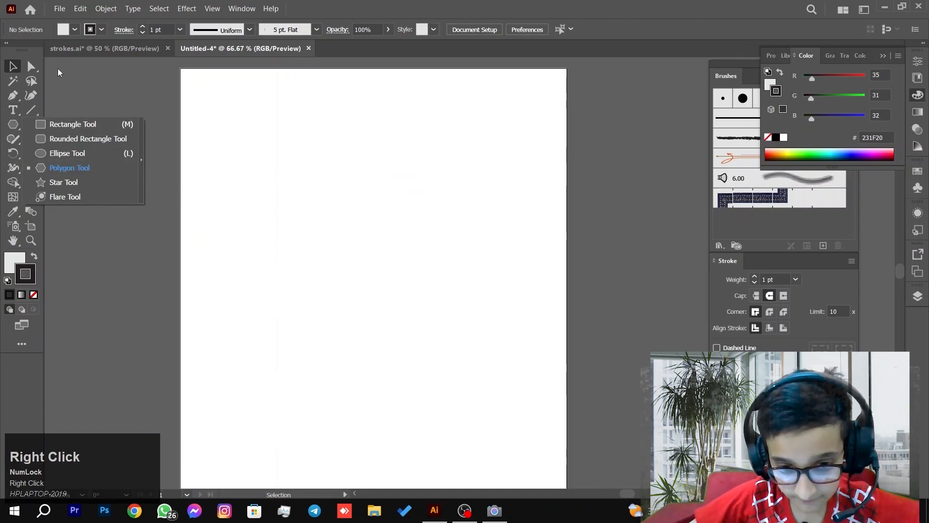
{"action": "left_click", "coordinate": [69, 164]}
{"action": "left_click", "coordinate": [310, 178]}
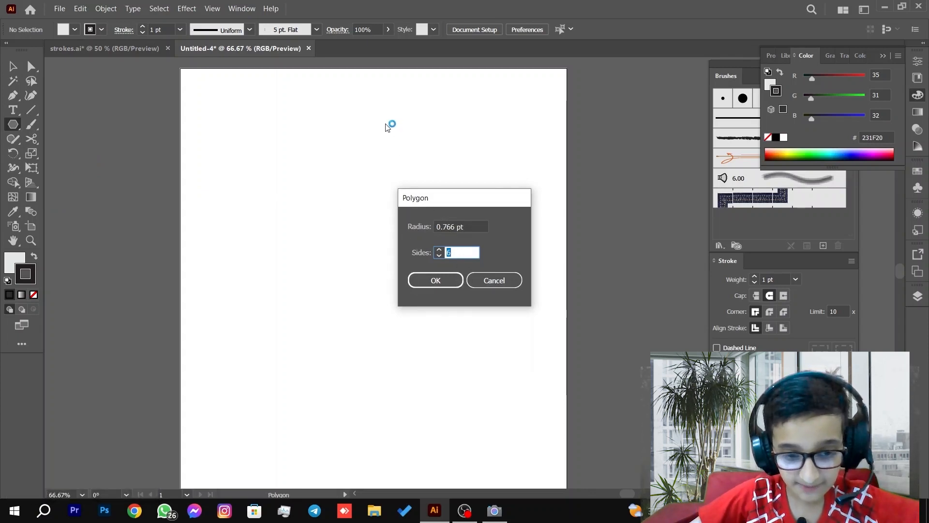
{"action": "key", "text": "Return"}
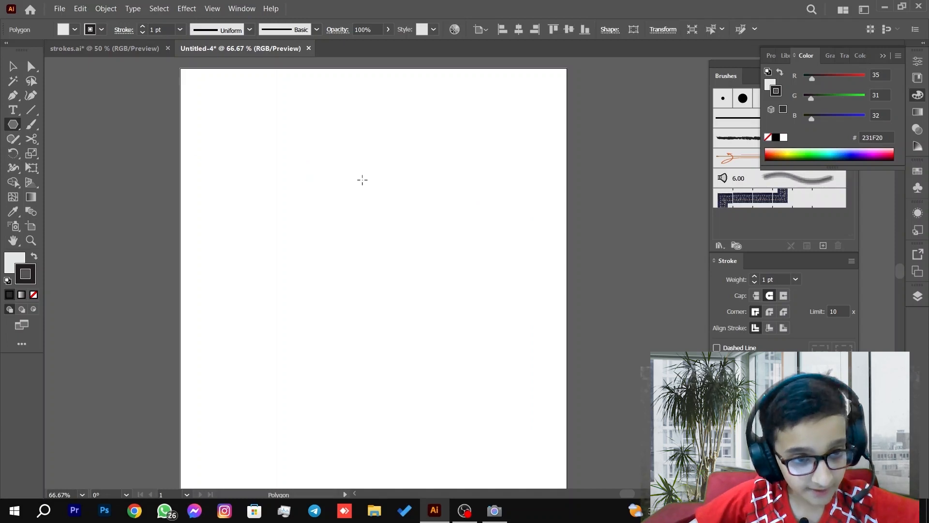
Step: Sketch two large overlapping rectangles with the Shaper tool, the second extending past the artboard's right edge
{"action": "left_click", "coordinate": [13, 139]}
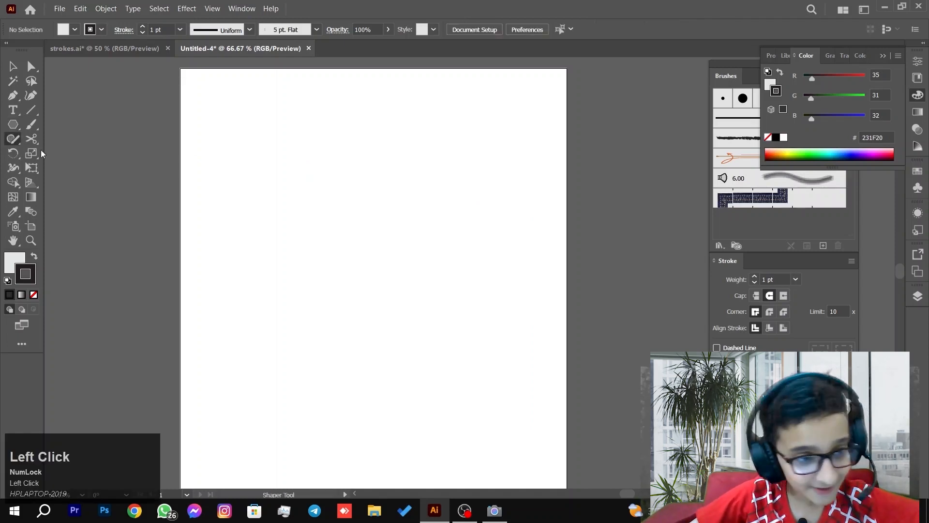
{"action": "left_click_drag", "start_coordinate": [250, 204], "coordinate": [487, 153]}
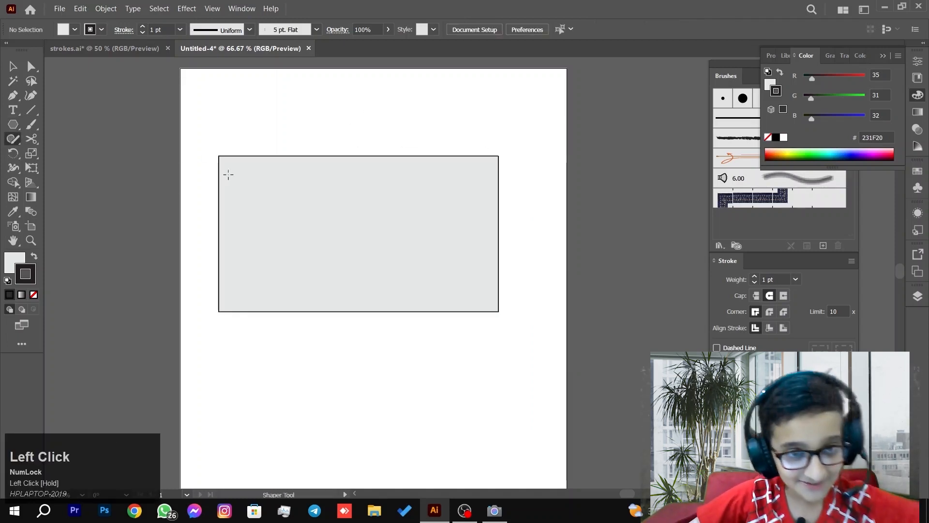
{"action": "mouse_move", "coordinate": [385, 122]}
{"action": "left_mouse_down"}
{"action": "mouse_move", "coordinate": [374, 253]}
{"action": "mouse_move", "coordinate": [505, 275]}
{"action": "mouse_move", "coordinate": [538, 244]}
{"action": "mouse_move", "coordinate": [621, 83]}
{"action": "mouse_move", "coordinate": [342, 112]}
{"action": "mouse_move", "coordinate": [356, 165]}
{"action": "left_mouse_up"}
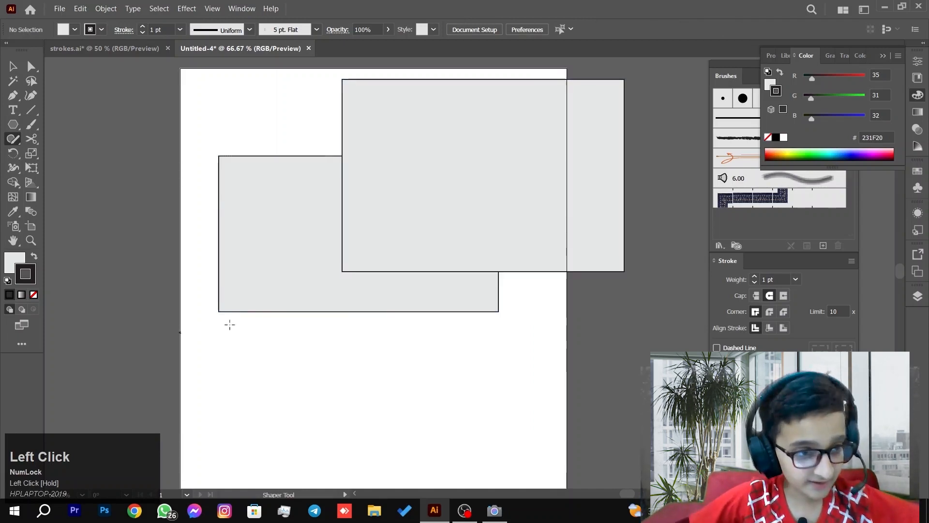
Step: Sketch a tilted ellipse, a small upright rectangle, a circle and a small hexagon around the large rectangles with the Shaper tool
{"action": "left_click", "coordinate": [422, 350]}
{"action": "mouse_move", "coordinate": [422, 350]}
{"action": "left_mouse_down"}
{"action": "mouse_move", "coordinate": [520, 415]}
{"action": "mouse_move", "coordinate": [539, 385]}
{"action": "mouse_move", "coordinate": [528, 357]}
{"action": "mouse_move", "coordinate": [467, 326]}
{"action": "mouse_move", "coordinate": [448, 332]}
{"action": "left_mouse_up"}
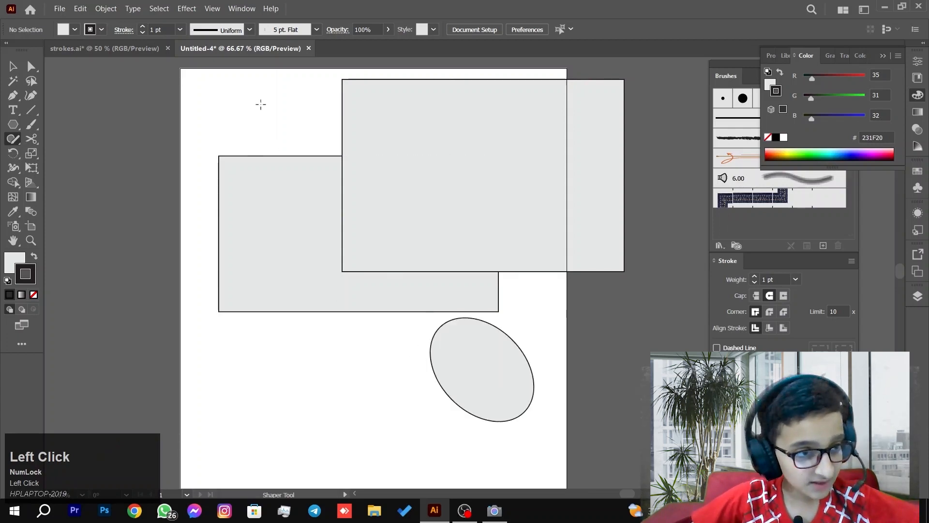
{"action": "mouse_move", "coordinate": [261, 104]}
{"action": "left_mouse_down"}
{"action": "mouse_move", "coordinate": [237, 173]}
{"action": "mouse_move", "coordinate": [293, 176]}
{"action": "mouse_move", "coordinate": [291, 110]}
{"action": "mouse_move", "coordinate": [259, 107]}
{"action": "left_mouse_up"}
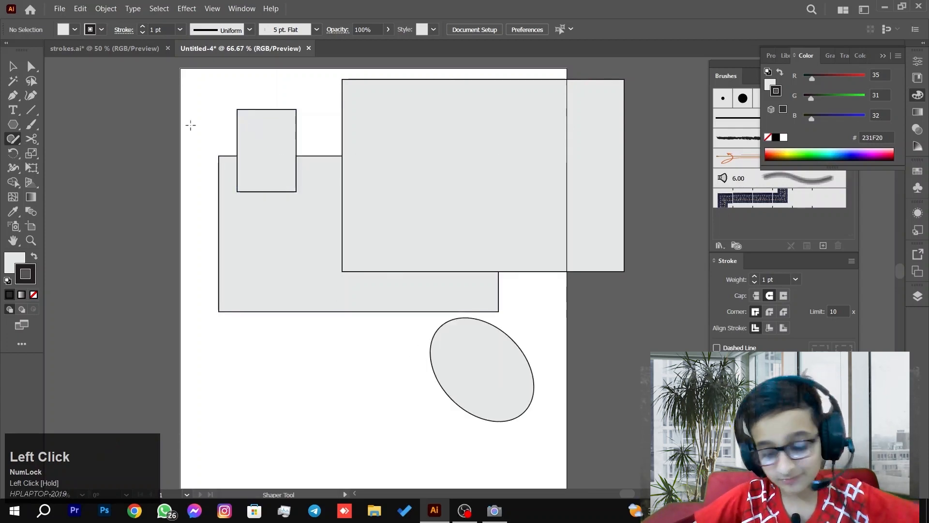
{"action": "mouse_move", "coordinate": [155, 146]}
{"action": "left_mouse_down"}
{"action": "mouse_move", "coordinate": [109, 207]}
{"action": "mouse_move", "coordinate": [182, 250]}
{"action": "mouse_move", "coordinate": [197, 164]}
{"action": "mouse_move", "coordinate": [193, 154]}
{"action": "mouse_move", "coordinate": [162, 147]}
{"action": "left_mouse_up"}
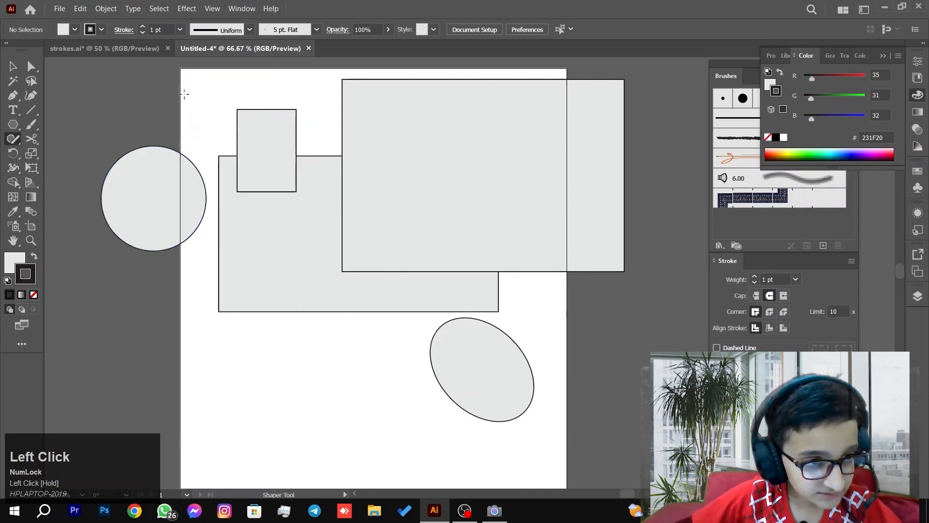
{"action": "mouse_move", "coordinate": [183, 81]}
{"action": "left_mouse_down"}
{"action": "mouse_move", "coordinate": [198, 138]}
{"action": "mouse_move", "coordinate": [232, 105]}
{"action": "mouse_move", "coordinate": [219, 90]}
{"action": "mouse_move", "coordinate": [174, 87]}
{"action": "left_mouse_up"}
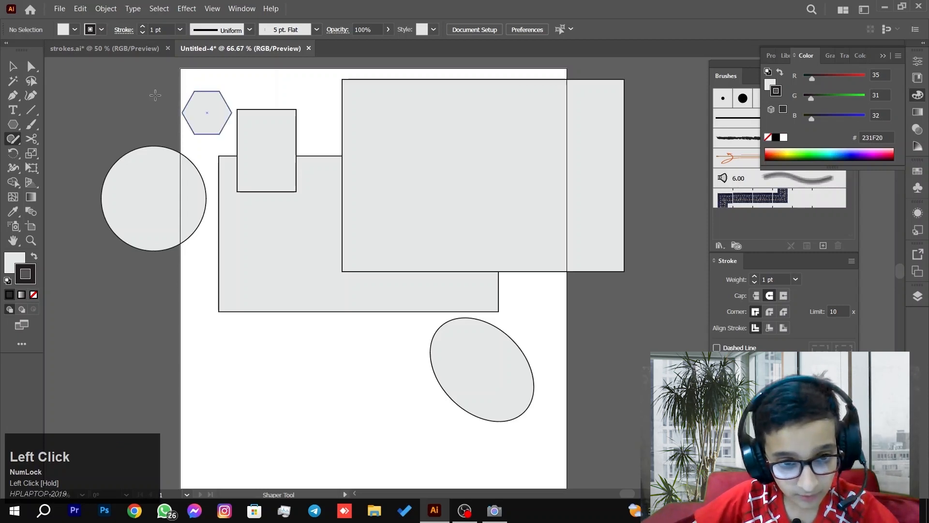
Step: Select all the sketched shapes and delete them to clear the artboard
{"action": "scroll", "coordinate": [387, 186], "scroll_direction": "down", "scroll_amount": 1}
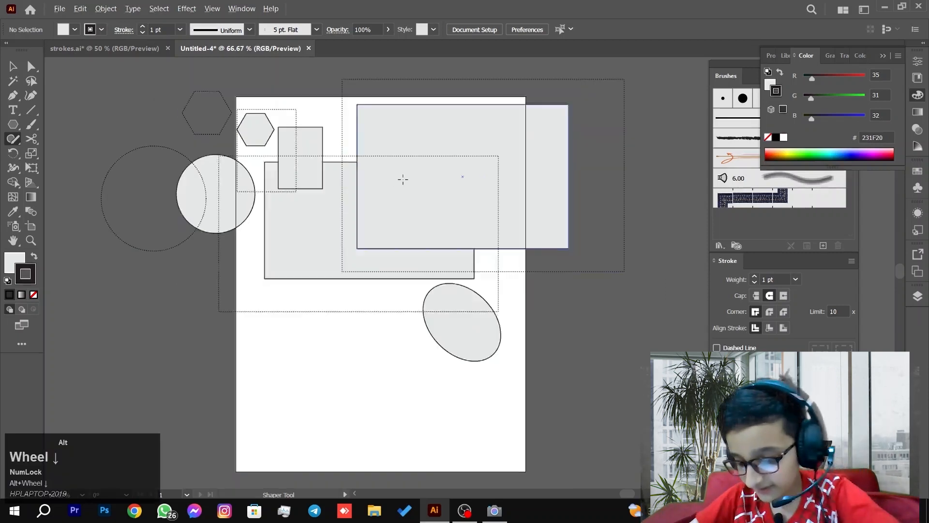
{"action": "scroll", "coordinate": [400, 179], "scroll_direction": "up", "scroll_amount": 1}
{"action": "left_click", "coordinate": [14, 65]}
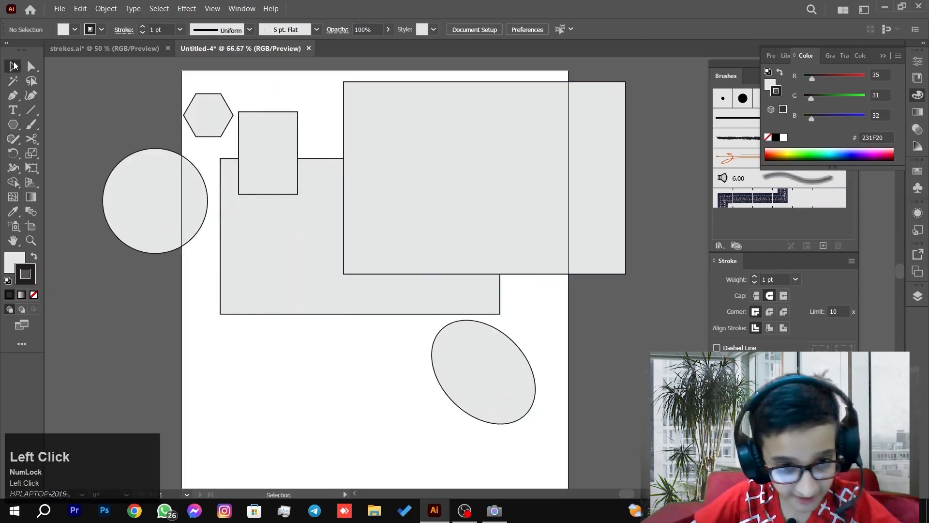
{"action": "left_click_drag", "start_coordinate": [101, 104], "coordinate": [420, 249]}
{"action": "left_click_drag", "start_coordinate": [570, 316], "coordinate": [570, 380]}
{"action": "key", "text": "Delete"}
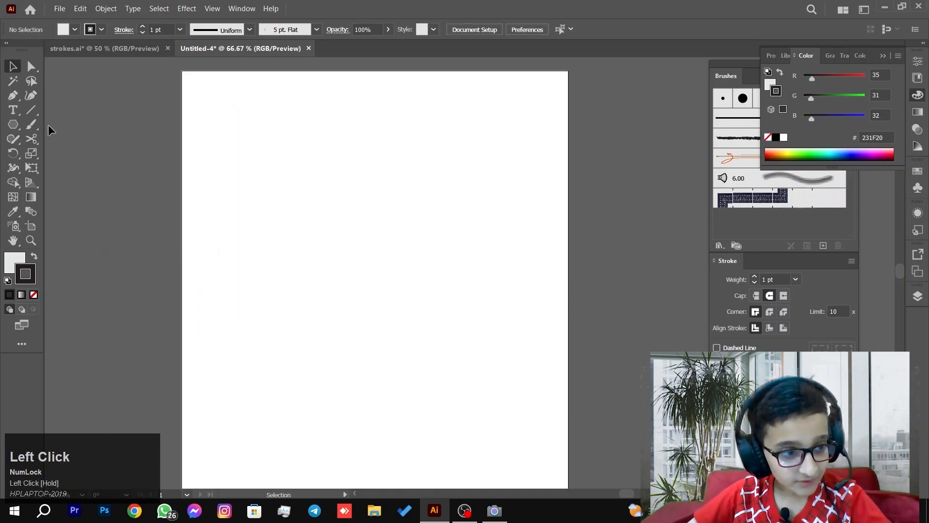
Step: Activate the Pencil tool and set its fidelity to the Accurate end
{"action": "right_click", "coordinate": [14, 138]}
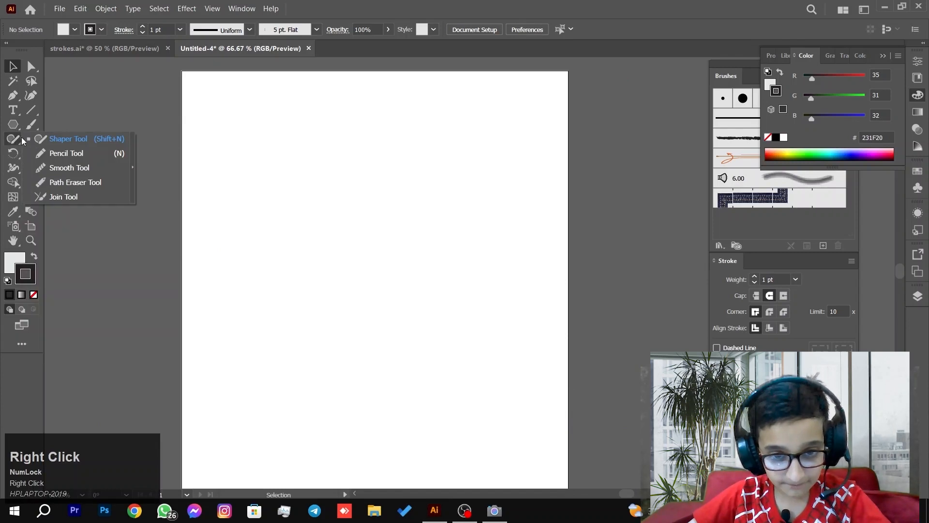
{"action": "left_click", "coordinate": [74, 168]}
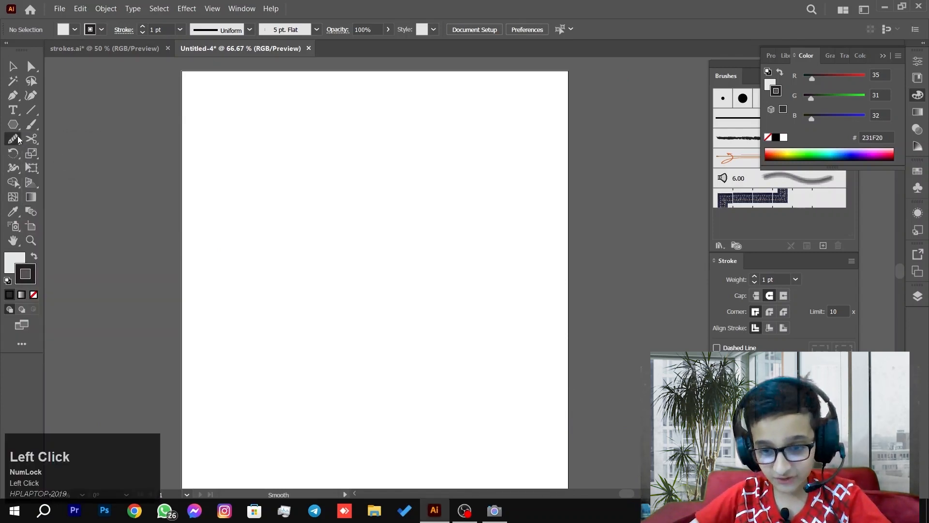
{"action": "right_click", "coordinate": [13, 139]}
{"action": "left_click", "coordinate": [56, 155]}
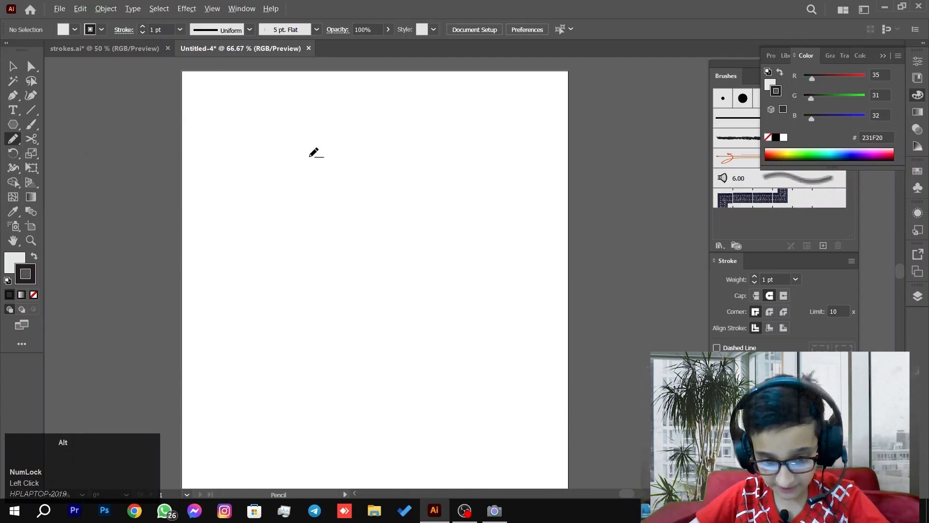
{"action": "scroll", "coordinate": [315, 152], "scroll_direction": "down", "scroll_amount": 1}
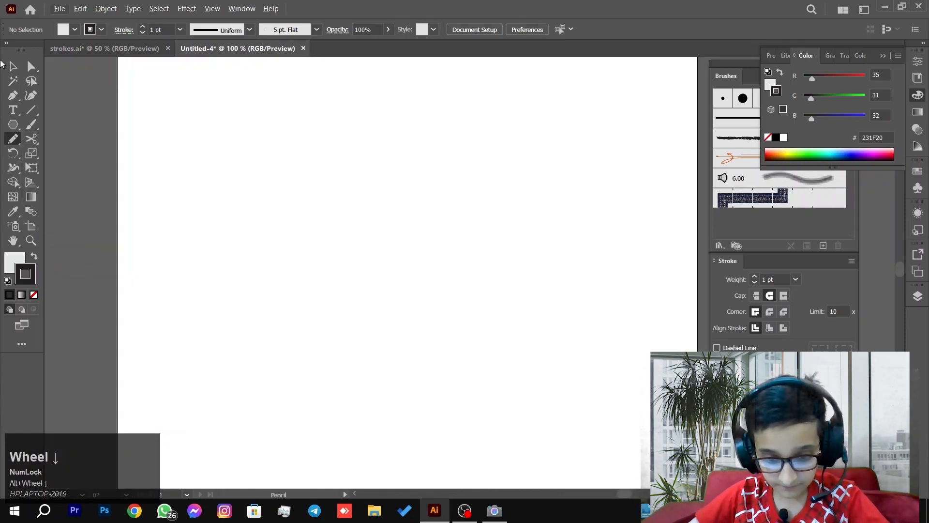
{"action": "double_click", "coordinate": [14, 140]}
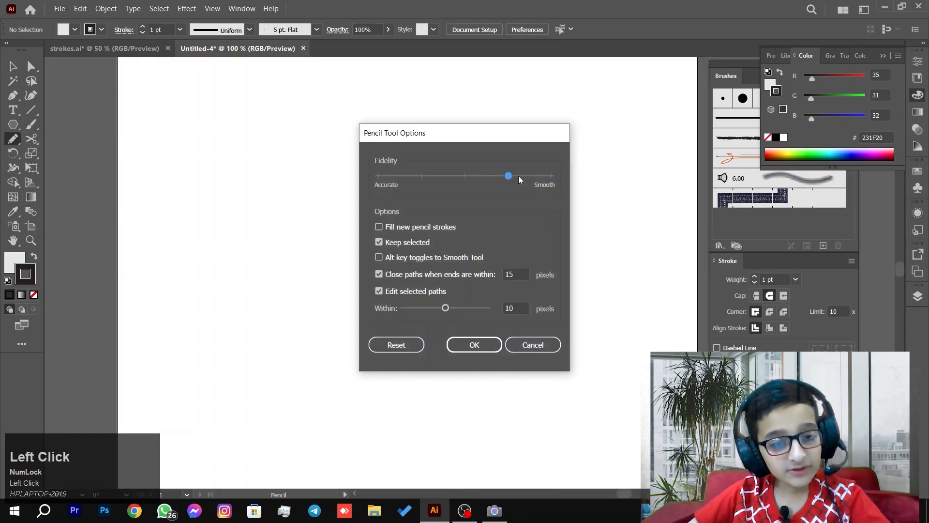
{"action": "left_click", "coordinate": [488, 344]}
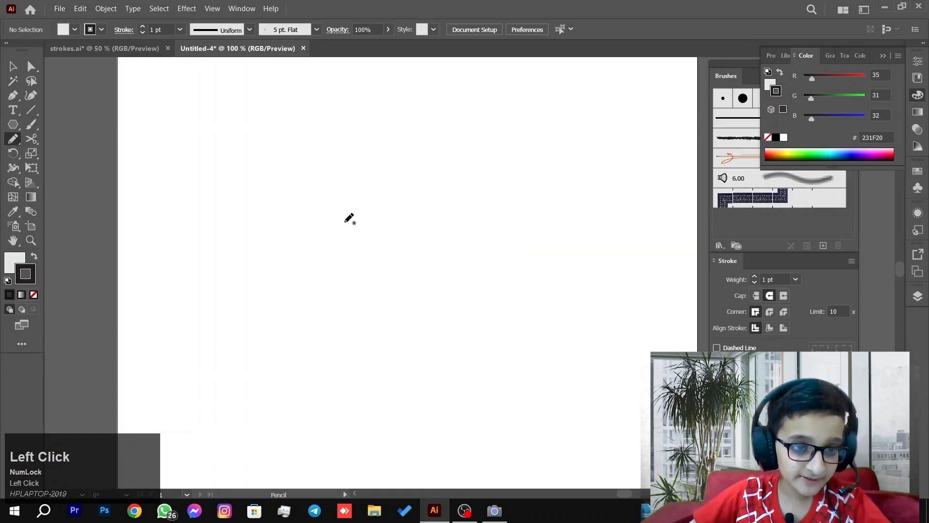
Step: Recheck the Pencil tool options and draw a zigzag freehand path from the artboard's upper right towards its lower centre
{"action": "double_click", "coordinate": [13, 139]}
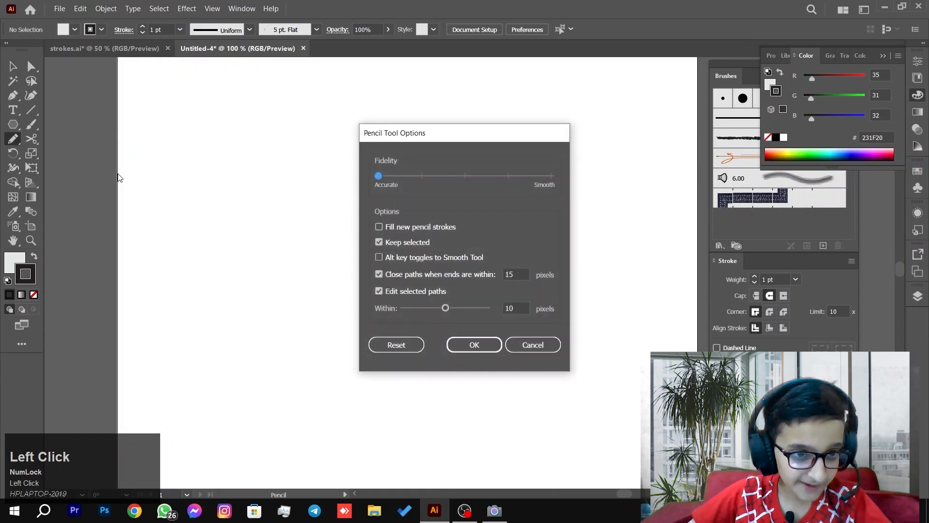
{"action": "left_click", "coordinate": [478, 344]}
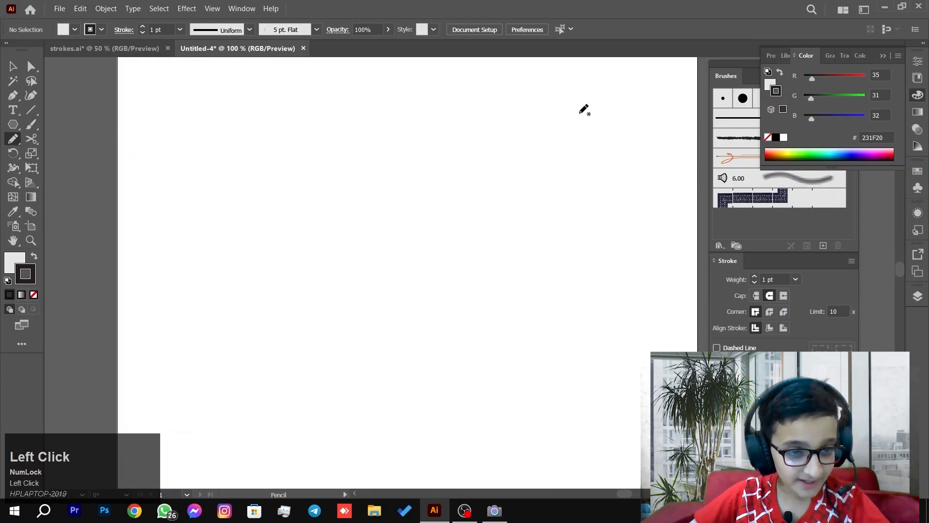
{"action": "mouse_move", "coordinate": [627, 98]}
{"action": "left_mouse_down"}
{"action": "mouse_move", "coordinate": [586, 171]}
{"action": "mouse_move", "coordinate": [527, 214]}
{"action": "mouse_move", "coordinate": [568, 250]}
{"action": "mouse_move", "coordinate": [419, 277]}
{"action": "mouse_move", "coordinate": [350, 310]}
{"action": "mouse_move", "coordinate": [356, 354]}
{"action": "mouse_move", "coordinate": [337, 375]}
{"action": "left_mouse_up"}
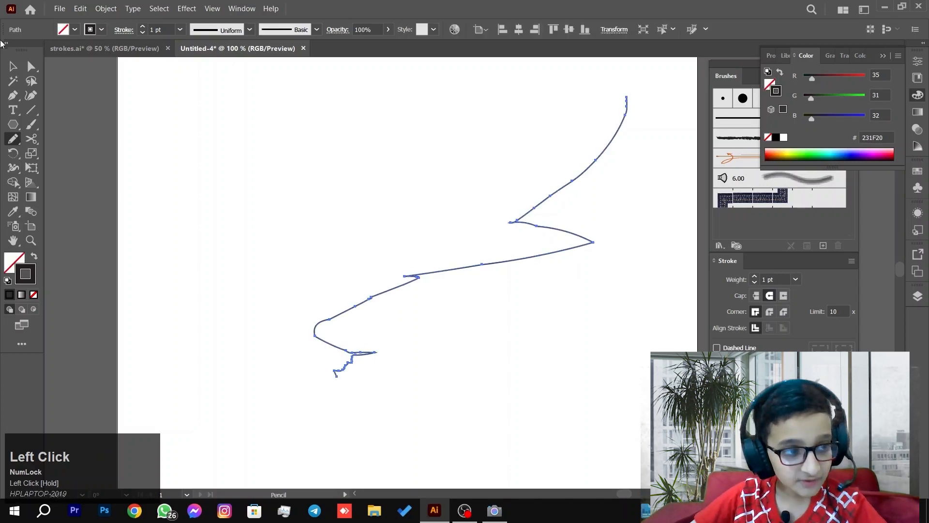
Step: Select the zigzag path and smooth its upper and middle bends with the Smooth tool
{"action": "left_click", "coordinate": [12, 68]}
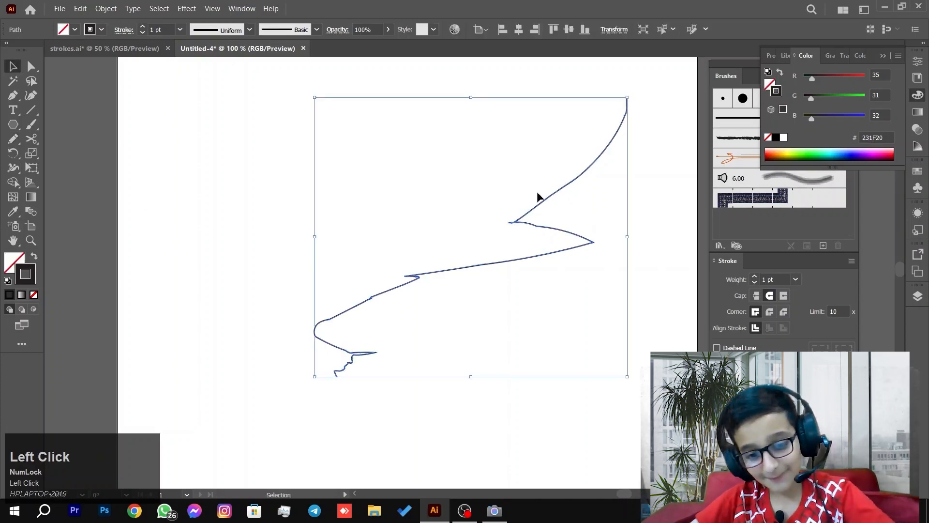
{"action": "left_click", "coordinate": [270, 162]}
{"action": "mouse_move", "coordinate": [213, 170]}
{"action": "left_mouse_down"}
{"action": "mouse_move", "coordinate": [392, 265]}
{"action": "mouse_move", "coordinate": [585, 317]}
{"action": "left_mouse_up"}
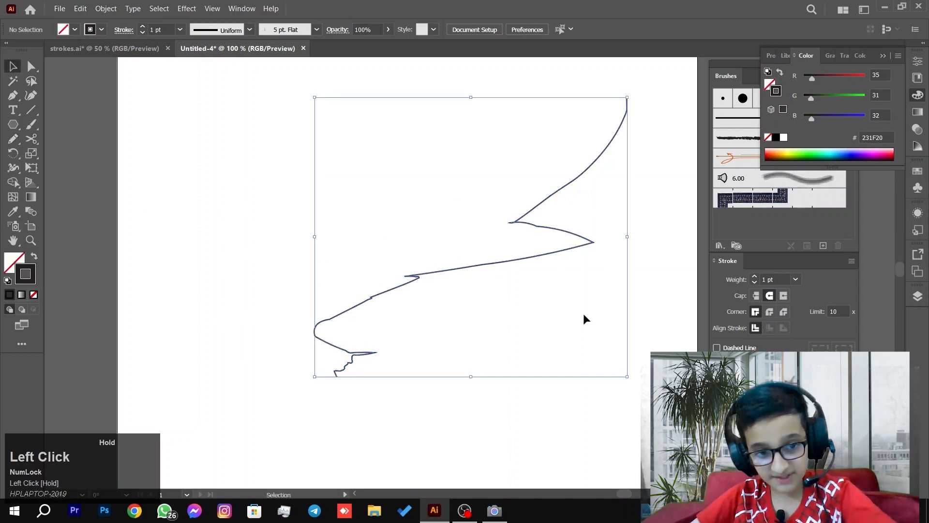
{"action": "right_click", "coordinate": [20, 139]}
{"action": "left_click", "coordinate": [68, 168]}
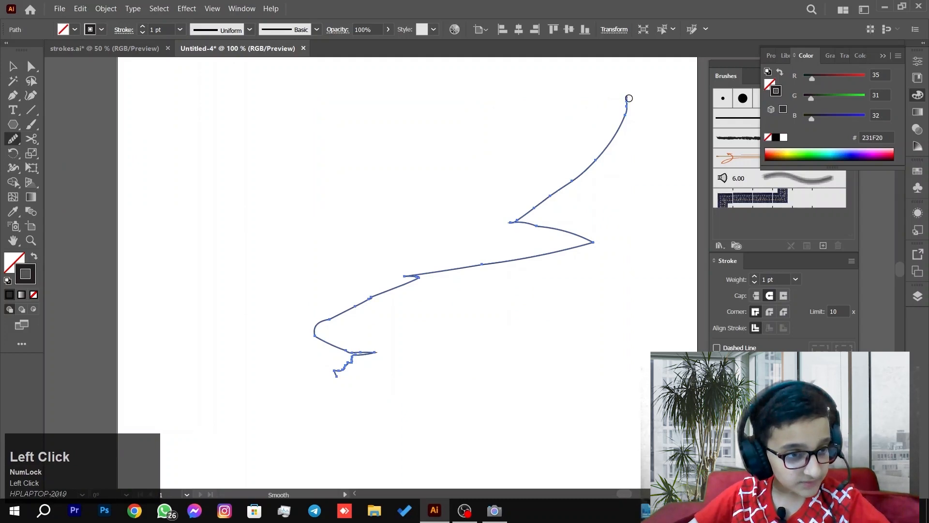
{"action": "mouse_move", "coordinate": [629, 98]}
{"action": "left_mouse_down"}
{"action": "mouse_move", "coordinate": [536, 327]}
{"action": "mouse_move", "coordinate": [495, 256]}
{"action": "mouse_move", "coordinate": [516, 260]}
{"action": "mouse_move", "coordinate": [408, 267]}
{"action": "mouse_move", "coordinate": [371, 297]}
{"action": "mouse_move", "coordinate": [355, 342]}
{"action": "mouse_move", "coordinate": [386, 305]}
{"action": "mouse_move", "coordinate": [353, 303]}
{"action": "mouse_move", "coordinate": [367, 322]}
{"action": "left_mouse_up"}
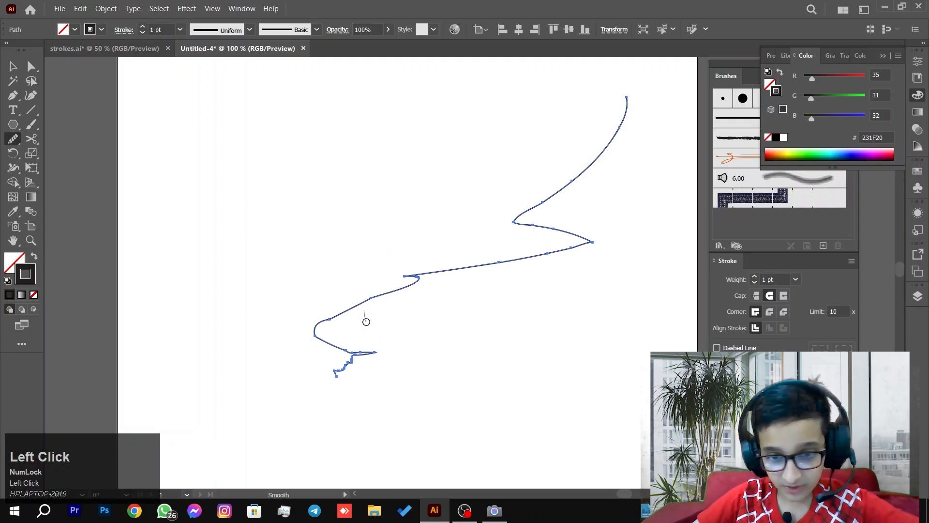
{"action": "mouse_move", "coordinate": [357, 291]}
{"action": "left_mouse_down"}
{"action": "mouse_move", "coordinate": [374, 309]}
{"action": "mouse_move", "coordinate": [405, 287]}
{"action": "mouse_move", "coordinate": [408, 305]}
{"action": "mouse_move", "coordinate": [373, 275]}
{"action": "mouse_move", "coordinate": [399, 298]}
{"action": "mouse_move", "coordinate": [397, 310]}
{"action": "mouse_move", "coordinate": [417, 299]}
{"action": "mouse_move", "coordinate": [407, 274]}
{"action": "left_mouse_up"}
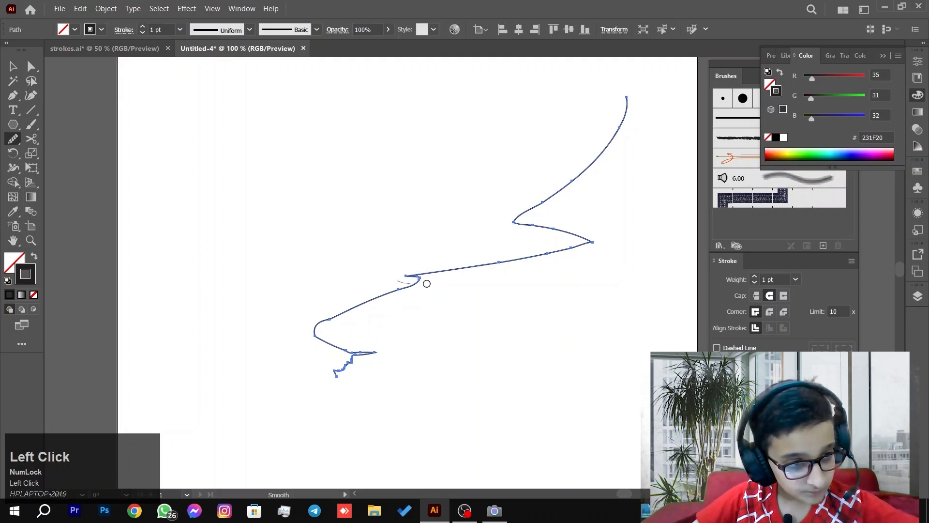
Step: Smooth the zigzag path's lower bend and jagged tail, and refine its long middle segment with the Smooth tool
{"action": "mouse_move", "coordinate": [310, 317]}
{"action": "left_mouse_down"}
{"action": "mouse_move", "coordinate": [329, 351]}
{"action": "mouse_move", "coordinate": [356, 356]}
{"action": "mouse_move", "coordinate": [340, 382]}
{"action": "mouse_move", "coordinate": [340, 363]}
{"action": "mouse_move", "coordinate": [357, 350]}
{"action": "mouse_move", "coordinate": [338, 373]}
{"action": "left_mouse_up"}
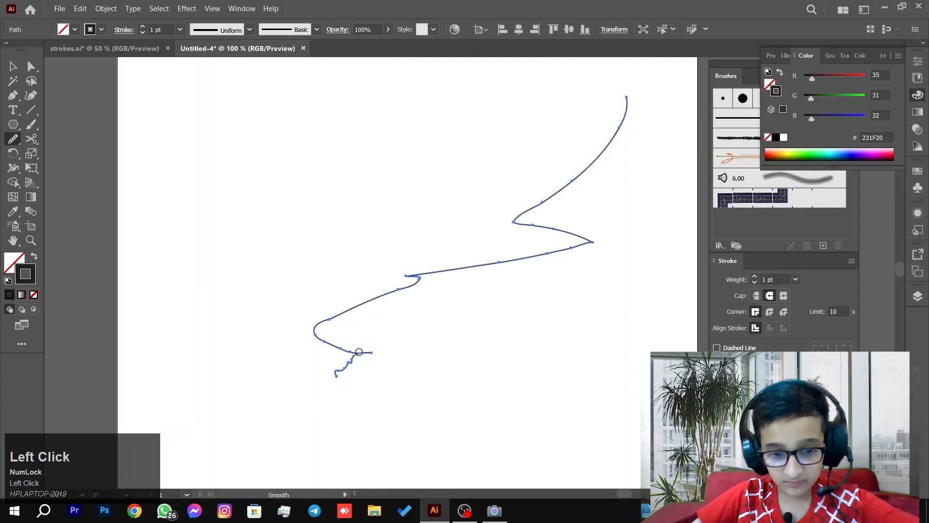
{"action": "mouse_move", "coordinate": [358, 351]}
{"action": "left_mouse_down"}
{"action": "mouse_move", "coordinate": [282, 352]}
{"action": "mouse_move", "coordinate": [284, 330]}
{"action": "mouse_move", "coordinate": [389, 352]}
{"action": "mouse_move", "coordinate": [245, 320]}
{"action": "mouse_move", "coordinate": [326, 329]}
{"action": "mouse_move", "coordinate": [389, 373]}
{"action": "mouse_move", "coordinate": [331, 325]}
{"action": "mouse_move", "coordinate": [357, 334]}
{"action": "mouse_move", "coordinate": [366, 365]}
{"action": "mouse_move", "coordinate": [348, 353]}
{"action": "left_mouse_up"}
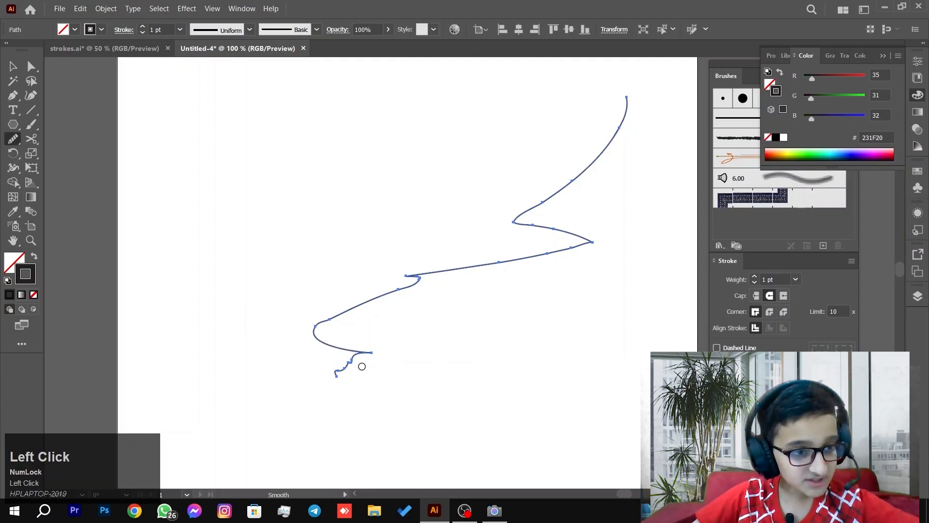
{"action": "mouse_move", "coordinate": [342, 369]}
{"action": "left_mouse_down"}
{"action": "mouse_move", "coordinate": [357, 355]}
{"action": "mouse_move", "coordinate": [351, 365]}
{"action": "left_mouse_up"}
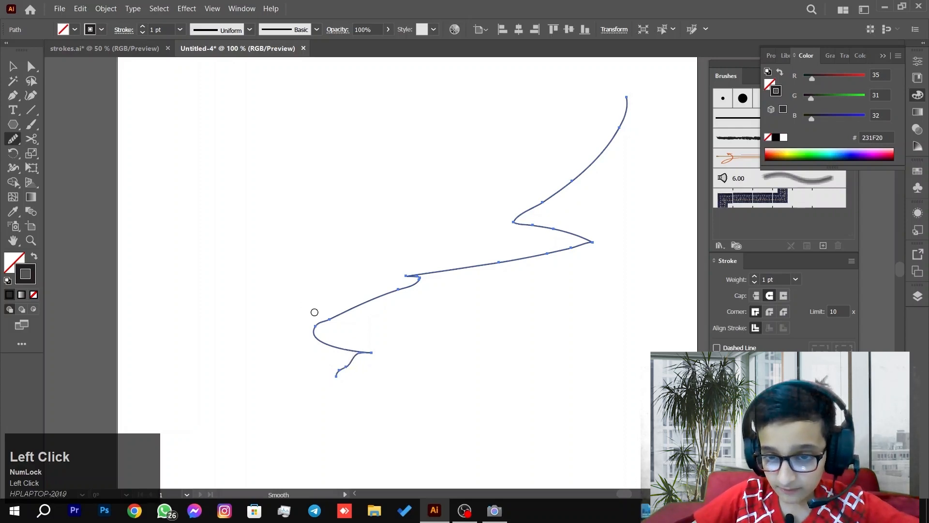
{"action": "left_click_drag", "start_coordinate": [311, 328], "coordinate": [334, 322]}
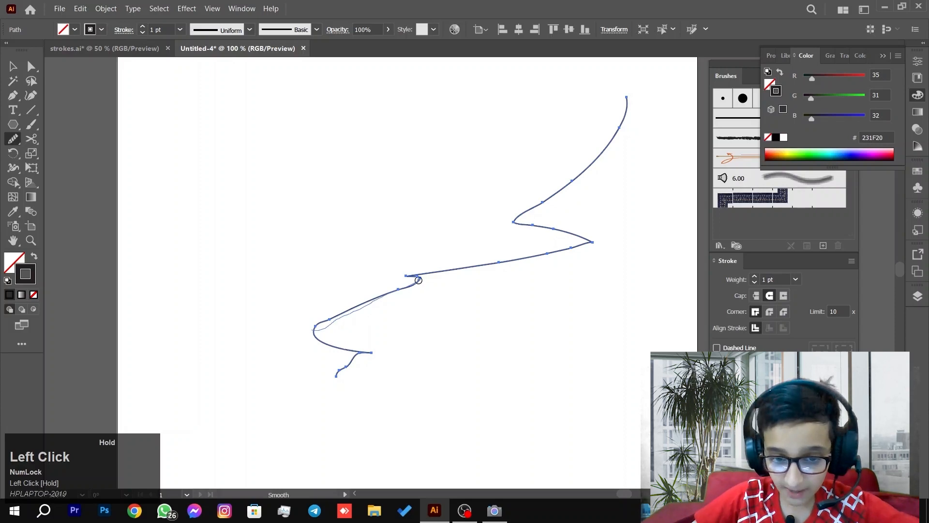
{"action": "mouse_move", "coordinate": [493, 269]}
{"action": "left_mouse_down"}
{"action": "mouse_move", "coordinate": [612, 233]}
{"action": "mouse_move", "coordinate": [524, 260]}
{"action": "mouse_move", "coordinate": [544, 253]}
{"action": "mouse_move", "coordinate": [537, 261]}
{"action": "mouse_move", "coordinate": [451, 254]}
{"action": "left_mouse_up"}
Step: Select the smoothed zigzag path and delete it to clear the artboard
{"action": "left_click", "coordinate": [12, 66]}
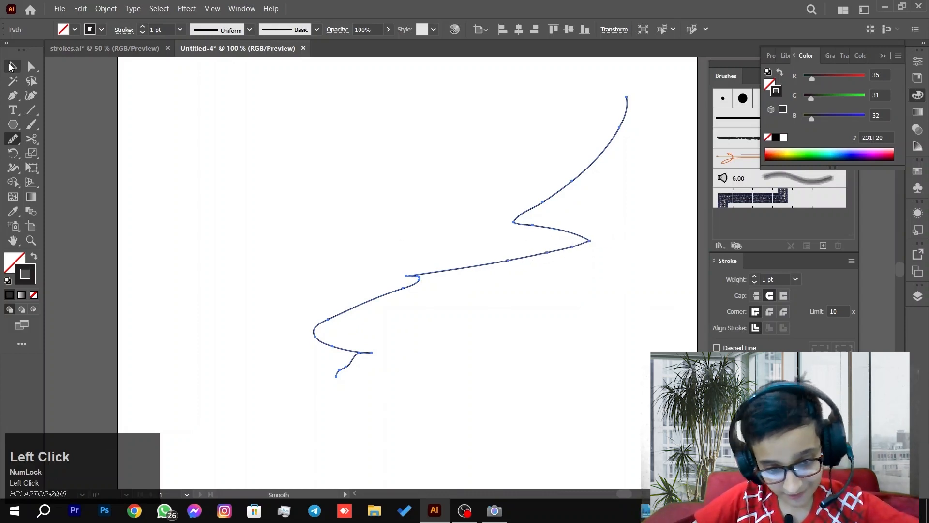
{"action": "left_click", "coordinate": [137, 134]}
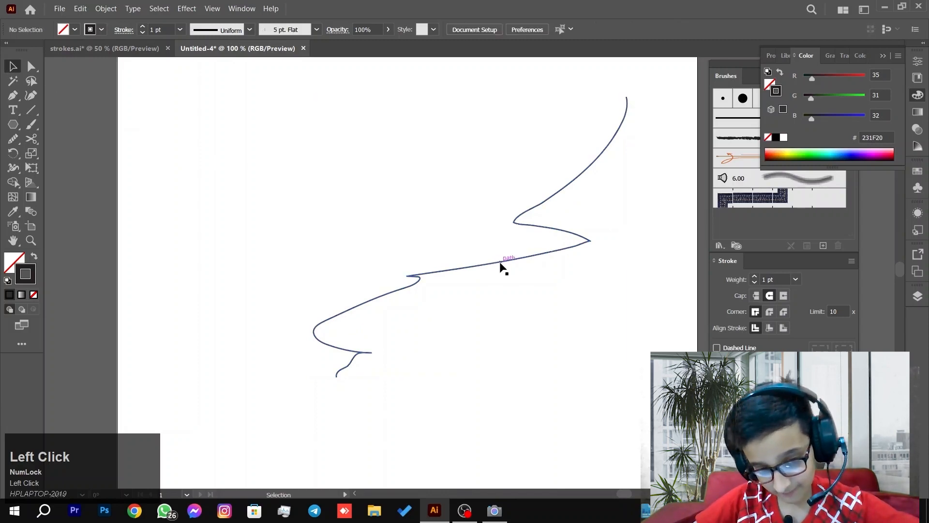
{"action": "left_click_drag", "start_coordinate": [242, 241], "coordinate": [531, 370]}
{"action": "key", "text": "Delete"}
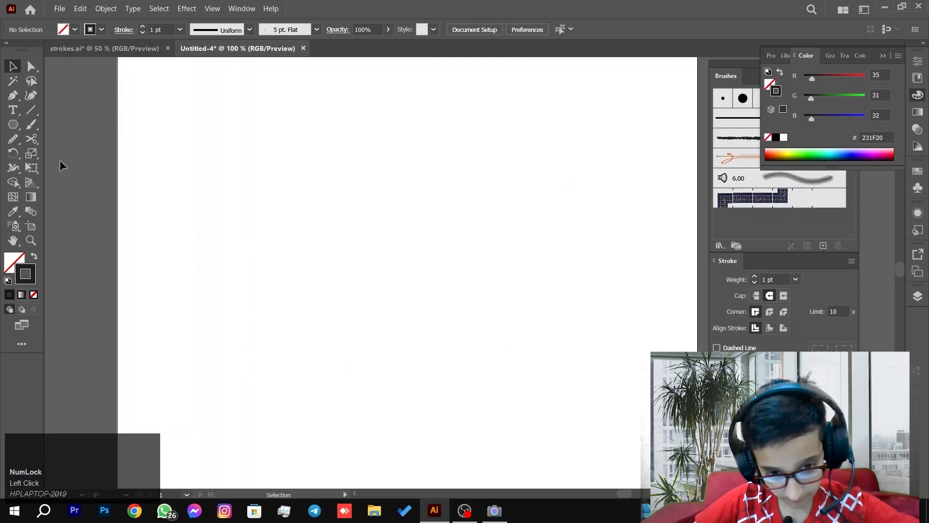
Step: Set the Paintbrush tool's fidelity to the Accurate end and paint a diagonal stroke from the artboard's upper right towards its centre
{"action": "double_click", "coordinate": [31, 124]}
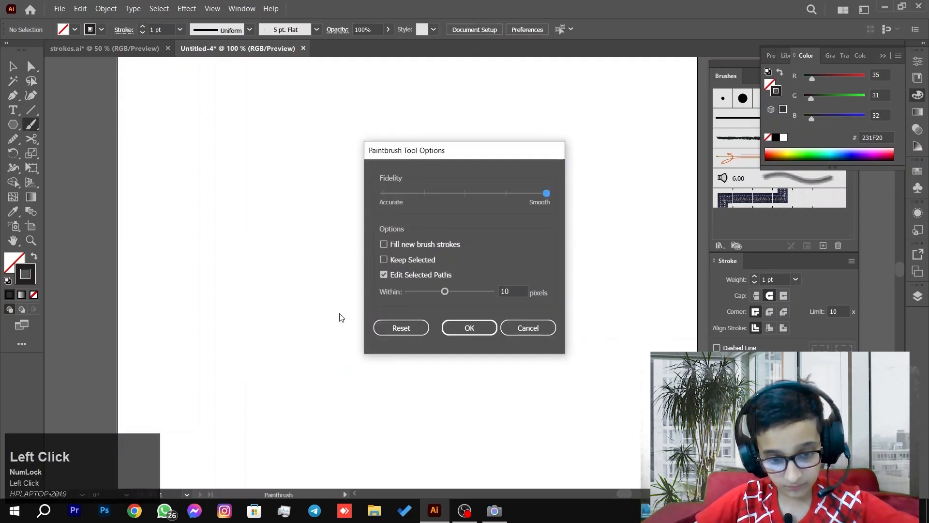
{"action": "left_click_drag", "start_coordinate": [425, 201], "coordinate": [423, 198]}
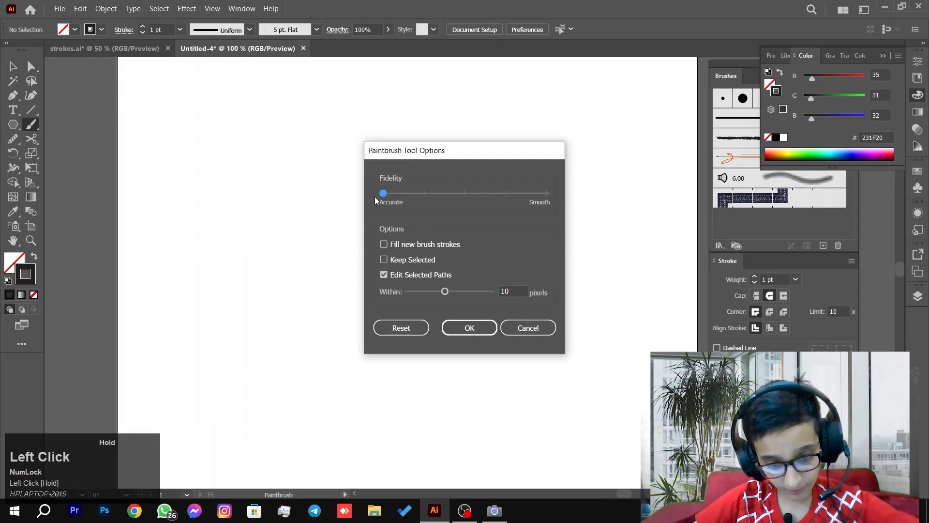
{"action": "left_click", "coordinate": [458, 326]}
{"action": "mouse_move", "coordinate": [589, 112]}
{"action": "left_mouse_down"}
{"action": "mouse_move", "coordinate": [522, 194]}
{"action": "mouse_move", "coordinate": [408, 286]}
{"action": "mouse_move", "coordinate": [339, 325]}
{"action": "left_mouse_up"}
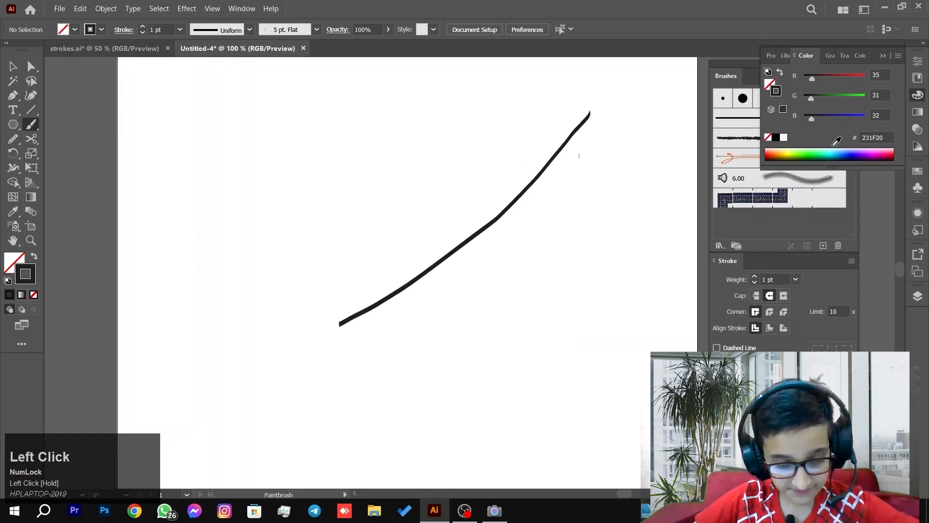
Step: Choose the 5 pt. Round brush and delete the painted diagonal stroke
{"action": "left_click", "coordinate": [882, 56]}
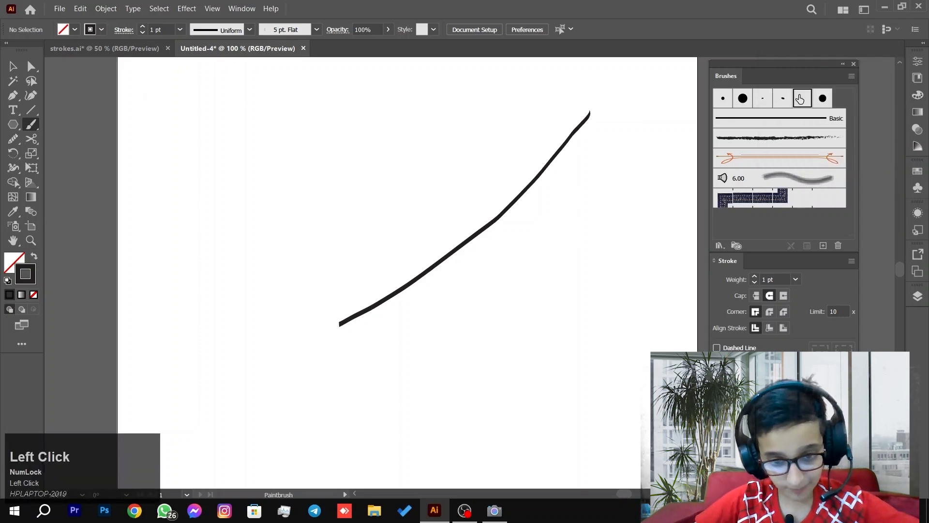
{"action": "left_click", "coordinate": [721, 99]}
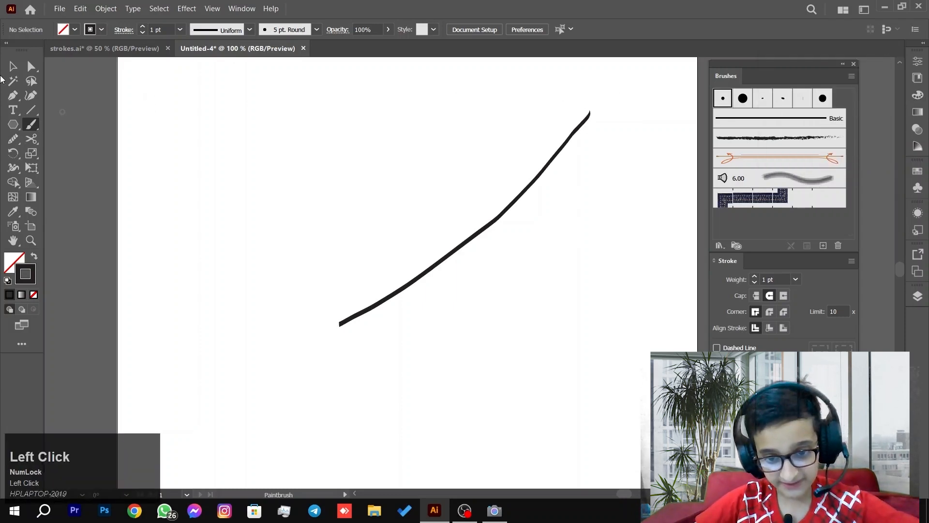
{"action": "left_click", "coordinate": [13, 66]}
{"action": "left_click_drag", "start_coordinate": [364, 136], "coordinate": [556, 255]}
{"action": "key", "text": "Delete"}
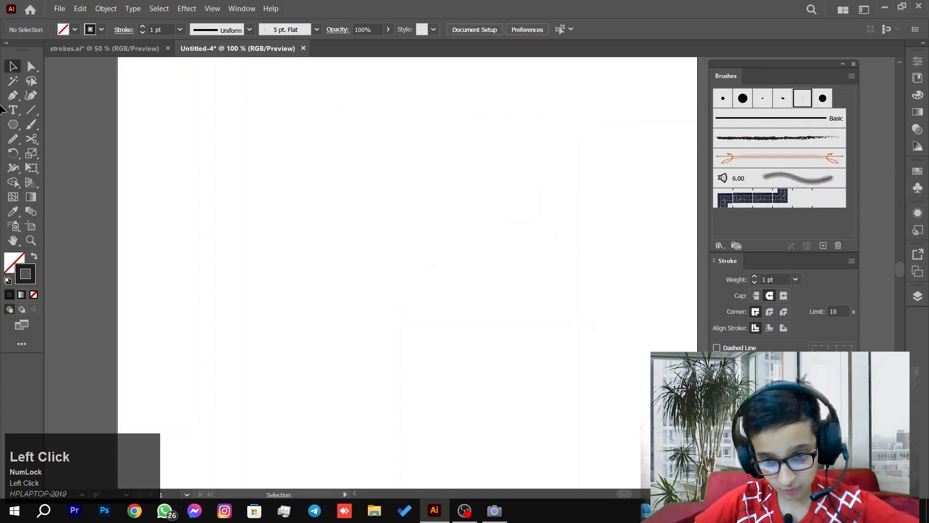
Step: Draw a winding curved path with the Pen tool from the artboard's upper left down to its lower right
{"action": "left_click", "coordinate": [13, 95]}
{"action": "scroll", "coordinate": [192, 168], "scroll_direction": "down", "scroll_amount": 1}
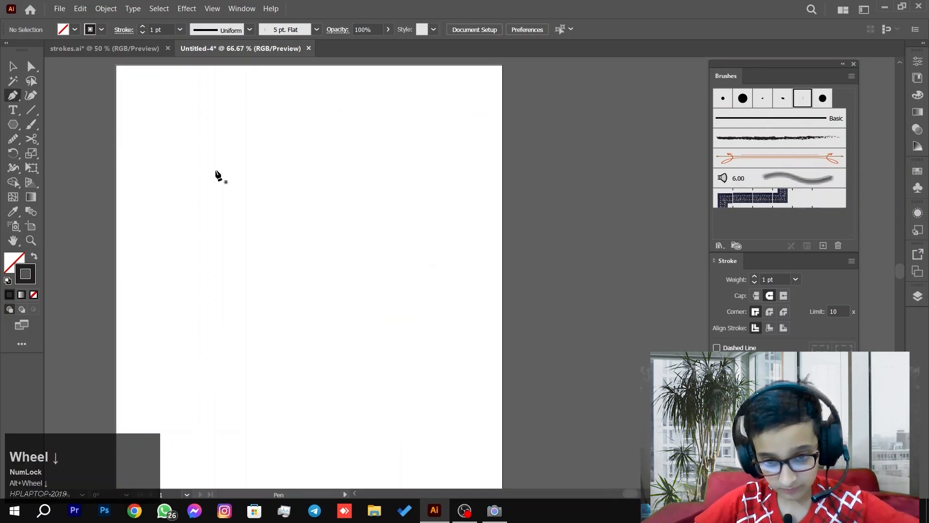
{"action": "left_click_drag", "start_coordinate": [144, 154], "coordinate": [184, 180]}
{"action": "left_click", "coordinate": [194, 179]}
{"action": "left_click_drag", "start_coordinate": [237, 185], "coordinate": [248, 203]}
{"action": "mouse_move", "coordinate": [246, 226]}
{"action": "left_mouse_down"}
{"action": "mouse_move", "coordinate": [226, 234]}
{"action": "mouse_move", "coordinate": [265, 253]}
{"action": "left_mouse_up"}
{"action": "left_click_drag", "start_coordinate": [306, 260], "coordinate": [251, 280]}
{"action": "left_click", "coordinate": [265, 290]}
{"action": "left_click_drag", "start_coordinate": [305, 336], "coordinate": [315, 341]}
{"action": "left_click_drag", "start_coordinate": [343, 354], "coordinate": [350, 360]}
{"action": "left_click", "coordinate": [357, 363]}
{"action": "left_click_drag", "start_coordinate": [391, 369], "coordinate": [393, 336]}
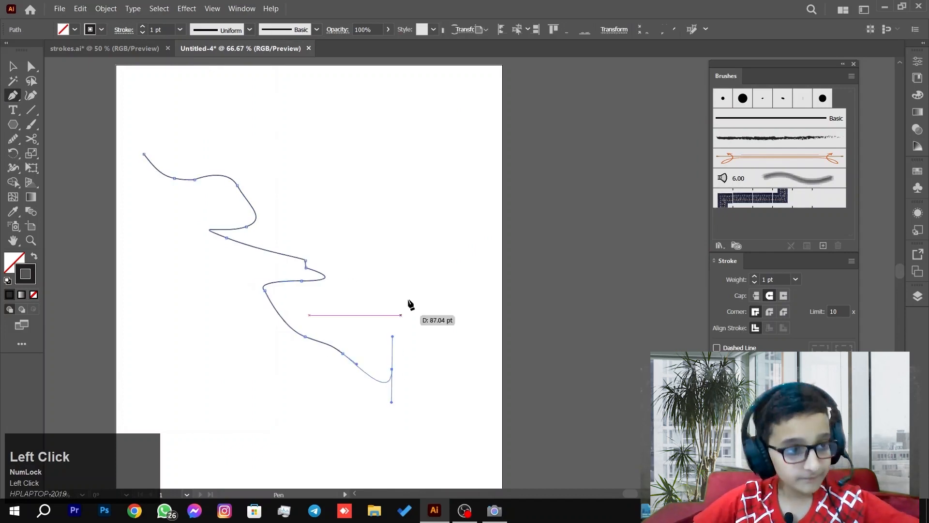
Step: Undo the whole winding Pen path until the artboard is empty
{"action": "key", "text": "ctrl+z"}
{"action": "key", "text": "ctrl+z"}
{"action": "key", "text": "ctrl+z"}
{"action": "key", "text": "ctrl+z"}
{"action": "key", "text": "ctrl+z"}
{"action": "key", "text": "ctrl+z"}
{"action": "key", "text": "ctrl+z"}
{"action": "key", "text": "ctrl+z"}
{"action": "key", "text": "ctrl+z"}
{"action": "key", "text": "ctrl+z"}
{"action": "key", "text": "ctrl+z"}
{"action": "key", "text": "ctrl+z"}
{"action": "key", "text": "ctrl+z"}
{"action": "key", "text": "ctrl+z"}
{"action": "key", "text": "ctrl+z"}
{"action": "key", "text": "ctrl+z"}
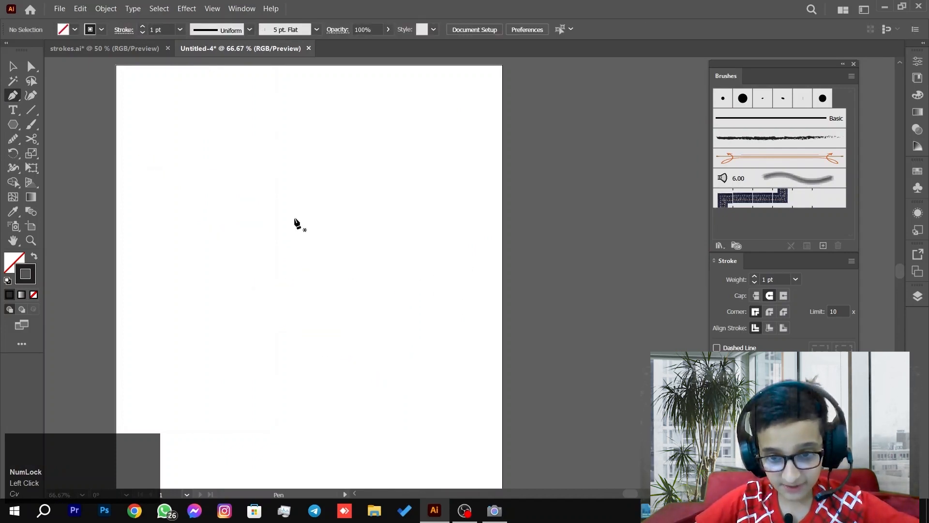
Step: Draw an irregular Pen path from the artboard's left side across a central hump, past the right edge and downwards outside it
{"action": "left_click_drag", "start_coordinate": [150, 188], "coordinate": [154, 190]}
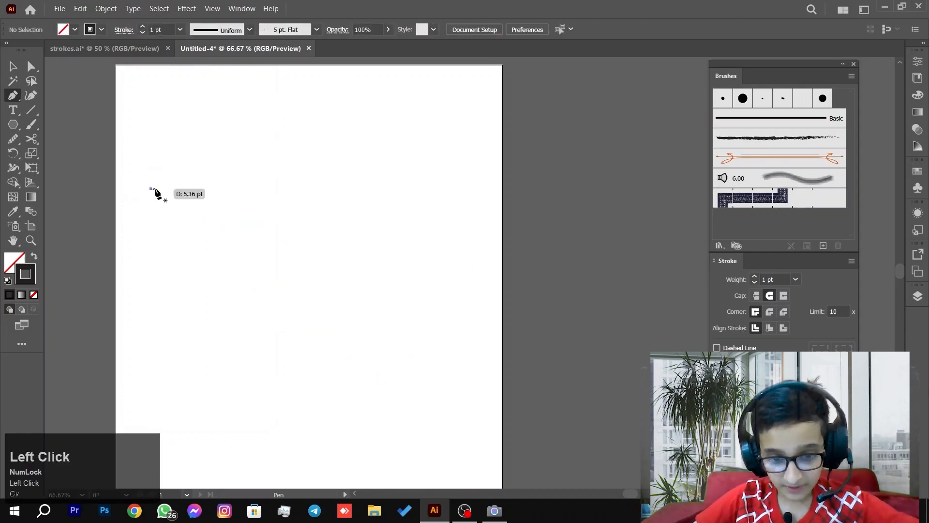
{"action": "left_click_drag", "start_coordinate": [287, 218], "coordinate": [289, 218]}
{"action": "left_click_drag", "start_coordinate": [321, 220], "coordinate": [402, 151]}
{"action": "left_click", "coordinate": [430, 182]}
{"action": "left_click_drag", "start_coordinate": [459, 176], "coordinate": [469, 181]}
{"action": "left_click_drag", "start_coordinate": [479, 190], "coordinate": [507, 214]}
{"action": "left_click_drag", "start_coordinate": [508, 223], "coordinate": [599, 257]}
{"action": "left_click", "coordinate": [568, 238]}
{"action": "left_click_drag", "start_coordinate": [605, 263], "coordinate": [608, 350]}
{"action": "left_click_drag", "start_coordinate": [609, 334], "coordinate": [604, 339]}
{"action": "left_click", "coordinate": [586, 359]}
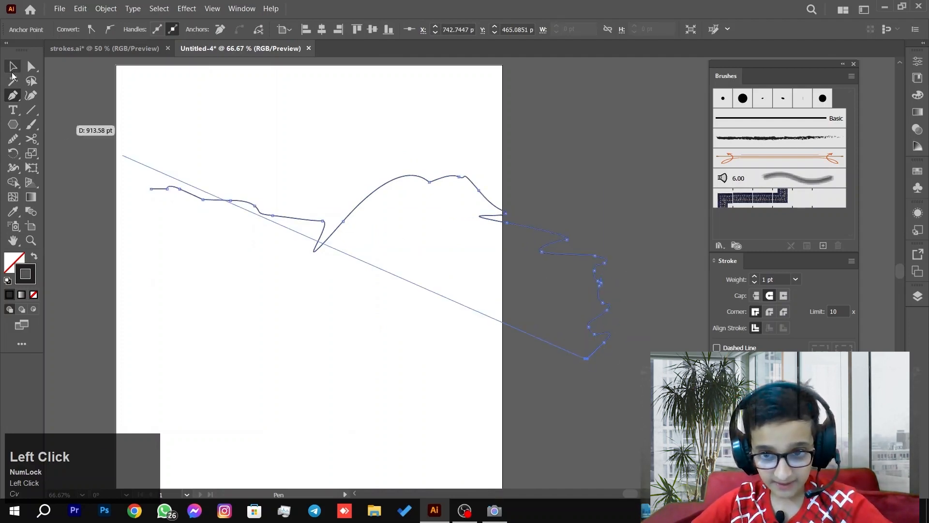
Step: Select the irregular Pen path, scale it down proportionally until it fits inside the artboard, and deselect it
{"action": "left_click", "coordinate": [13, 69]}
{"action": "left_click", "coordinate": [125, 113]}
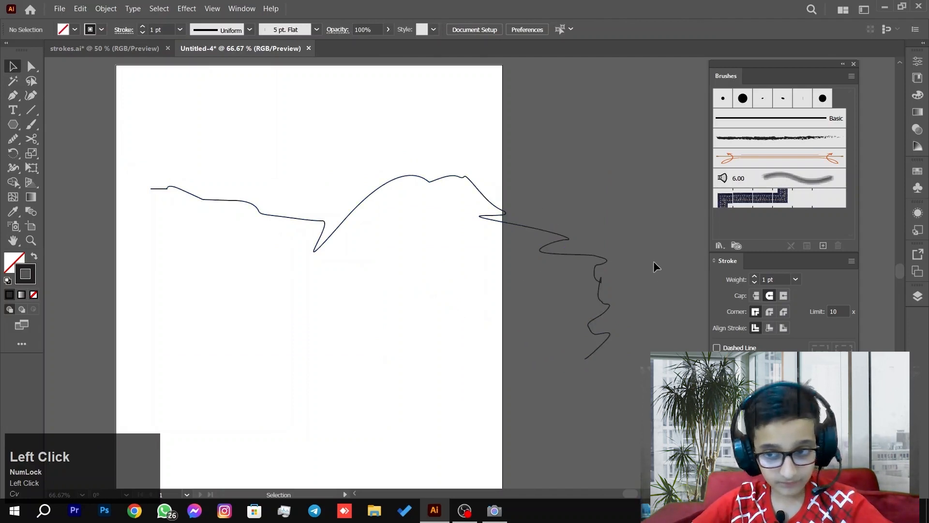
{"action": "left_click_drag", "start_coordinate": [654, 267], "coordinate": [365, 393]}
{"action": "scroll", "coordinate": [226, 268], "scroll_direction": "up", "scroll_amount": 1}
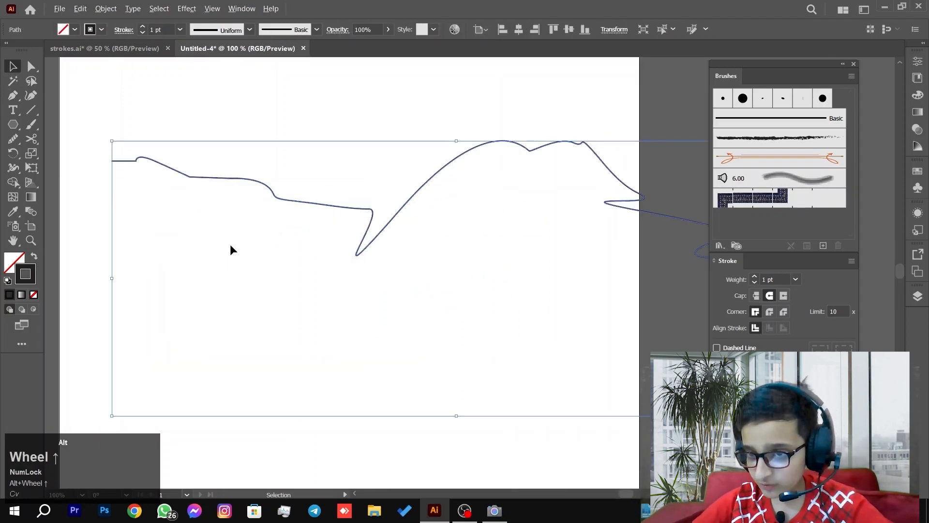
{"action": "scroll", "coordinate": [231, 250], "scroll_direction": "down", "scroll_amount": 1}
{"action": "key", "text": "shift"}
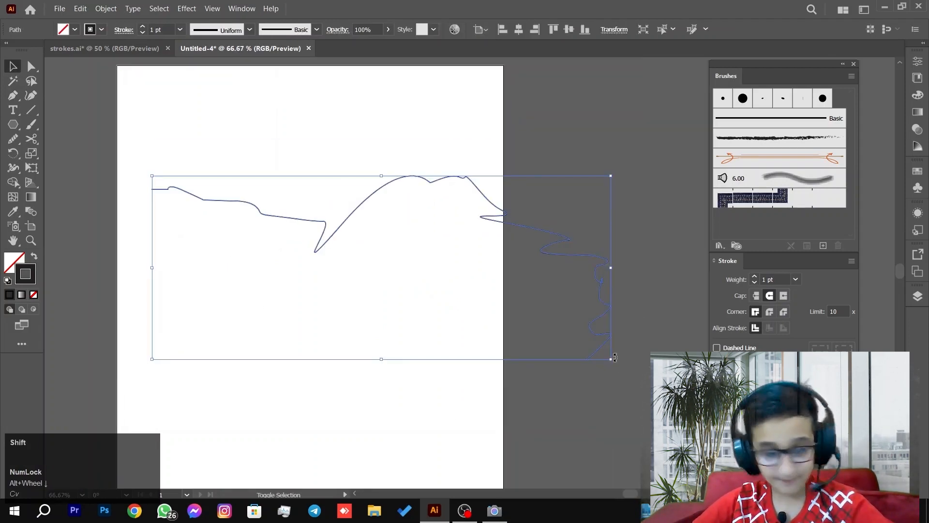
{"action": "mouse_move", "coordinate": [612, 361]}
{"action": "left_mouse_down"}
{"action": "mouse_move", "coordinate": [548, 334]}
{"action": "mouse_move", "coordinate": [595, 357]}
{"action": "left_mouse_up"}
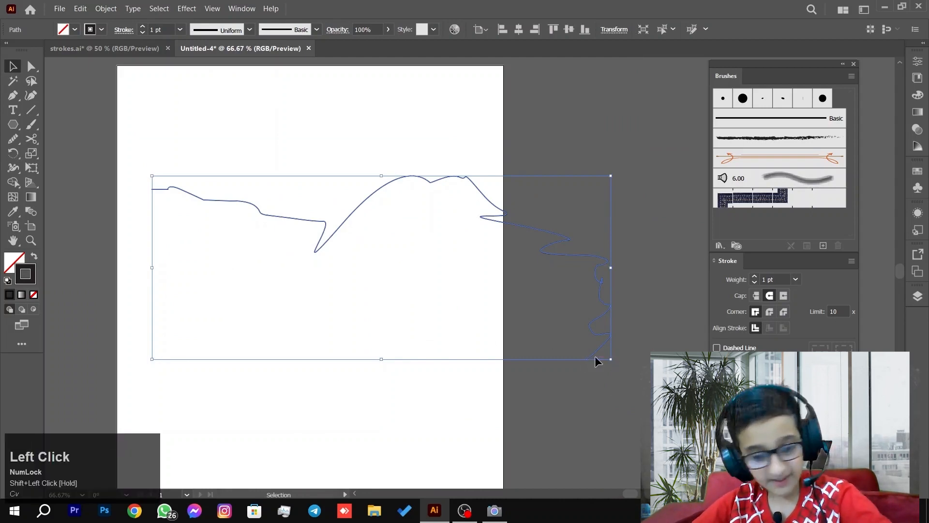
{"action": "left_click", "coordinate": [571, 347]}
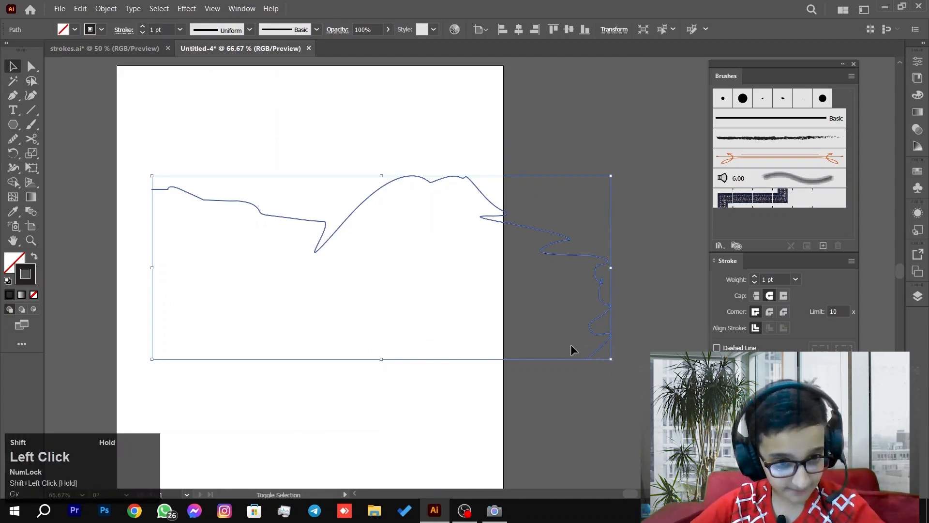
{"action": "left_click", "coordinate": [609, 336]}
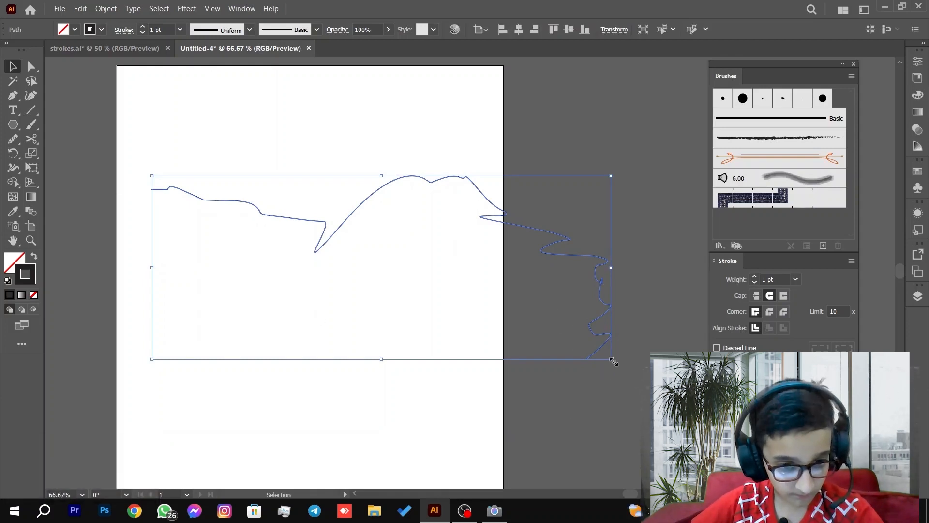
{"action": "left_click_drag", "start_coordinate": [611, 359], "coordinate": [486, 282]}
{"action": "left_click", "coordinate": [425, 215]}
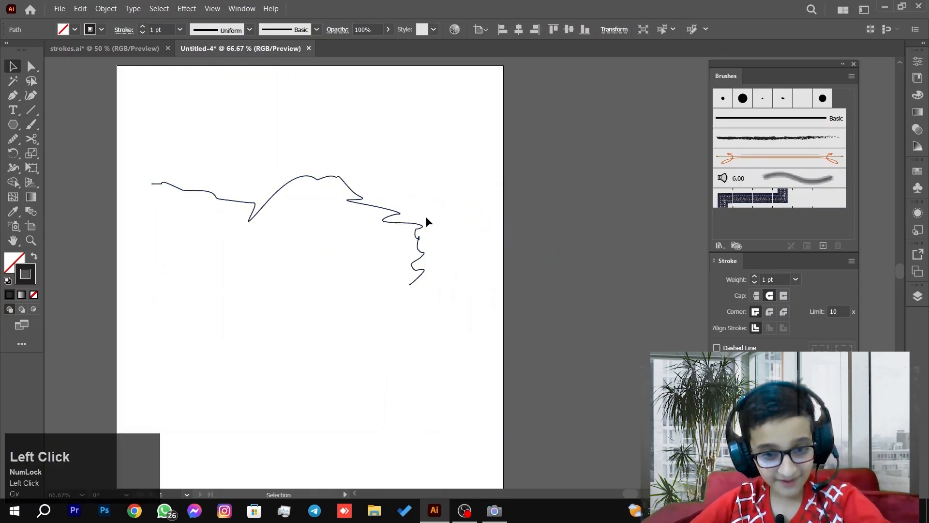
Step: Select the irregular path and run the Smooth tool along it, from its left end over the hump and down the right-hand zigzag
{"action": "scroll", "coordinate": [310, 242], "scroll_direction": "up", "scroll_amount": 2}
{"action": "scroll", "coordinate": [312, 244], "scroll_direction": "up", "scroll_amount": 1}
{"action": "left_click_drag", "start_coordinate": [344, 233], "coordinate": [437, 224]}
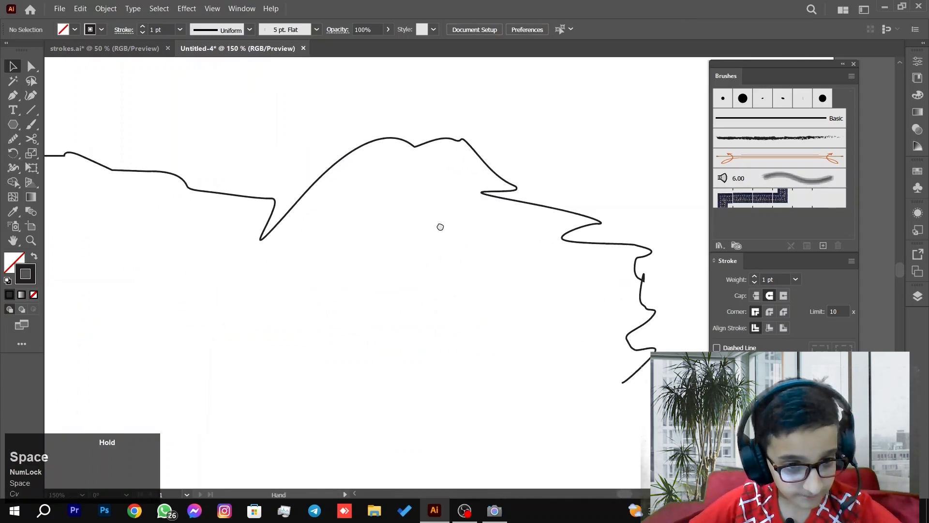
{"action": "scroll", "coordinate": [438, 225], "scroll_direction": "down", "scroll_amount": 2}
{"action": "left_click", "coordinate": [417, 231]}
{"action": "scroll", "coordinate": [412, 231], "scroll_direction": "up", "scroll_amount": 1}
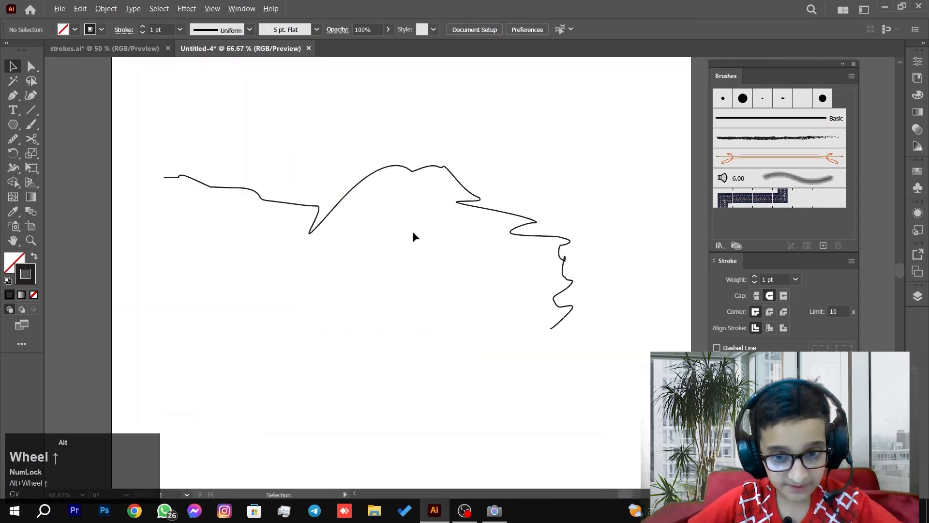
{"action": "right_click", "coordinate": [13, 139]}
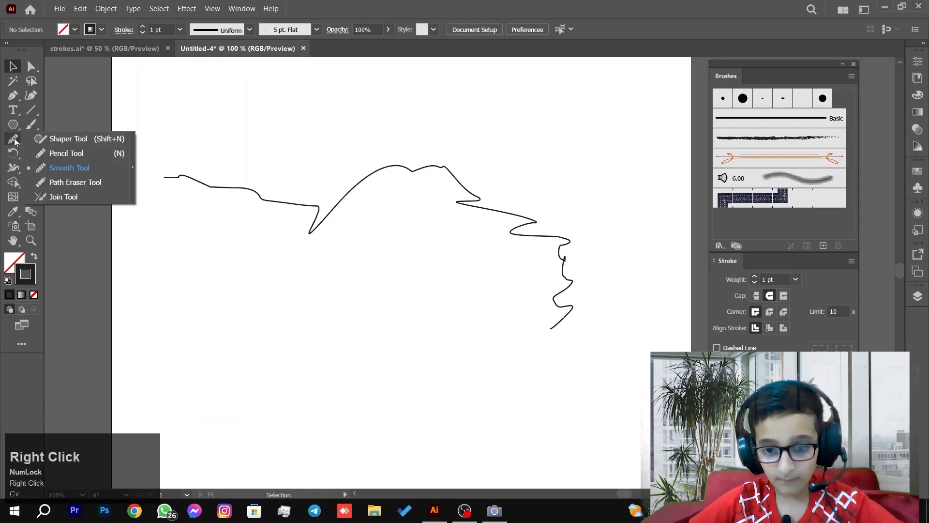
{"action": "left_click", "coordinate": [69, 168]}
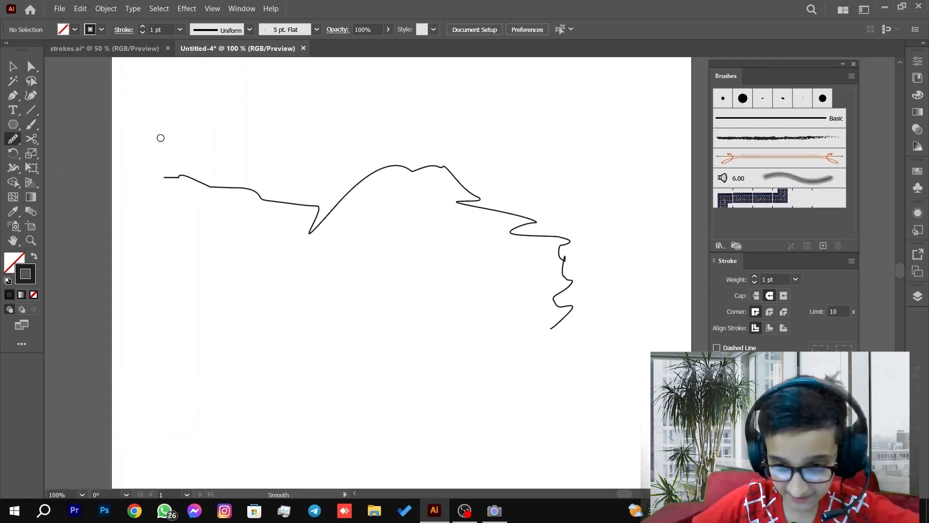
{"action": "key", "text": "ctrl"}
{"action": "key", "text": "ctrl"}
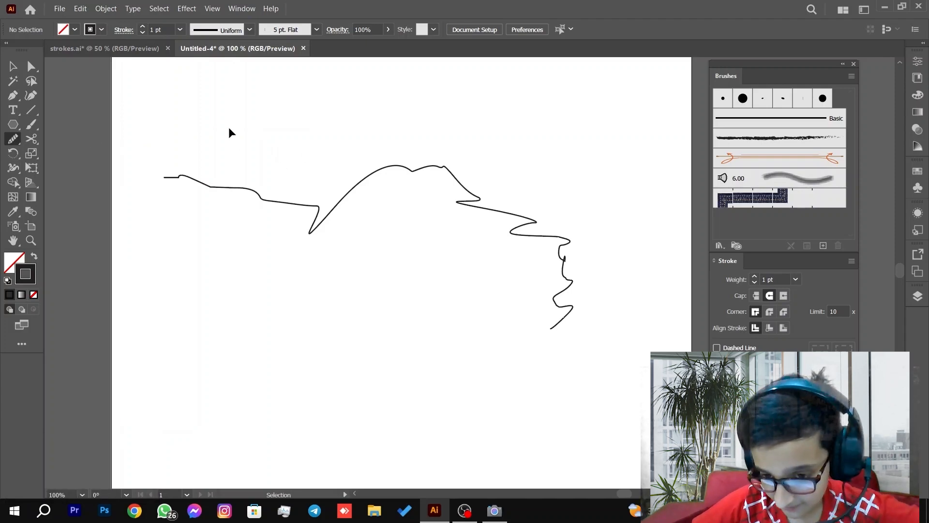
{"action": "left_click_drag", "start_coordinate": [123, 138], "coordinate": [363, 274]}
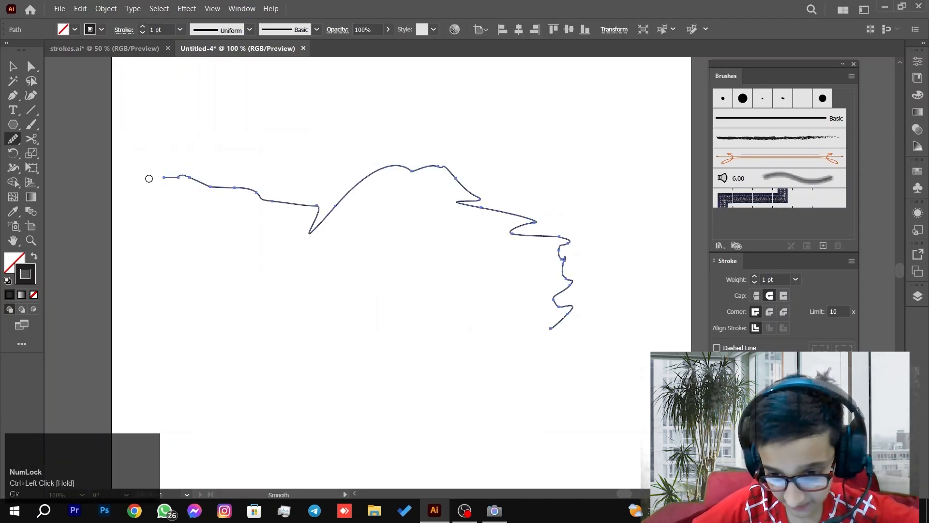
{"action": "mouse_move", "coordinate": [149, 179]}
{"action": "left_mouse_down"}
{"action": "mouse_move", "coordinate": [197, 178]}
{"action": "mouse_move", "coordinate": [230, 196]}
{"action": "mouse_move", "coordinate": [249, 187]}
{"action": "mouse_move", "coordinate": [239, 205]}
{"action": "mouse_move", "coordinate": [288, 201]}
{"action": "mouse_move", "coordinate": [341, 215]}
{"action": "mouse_move", "coordinate": [307, 217]}
{"action": "mouse_move", "coordinate": [337, 237]}
{"action": "mouse_move", "coordinate": [334, 209]}
{"action": "mouse_move", "coordinate": [443, 190]}
{"action": "left_mouse_up"}
{"action": "mouse_move", "coordinate": [329, 118]}
{"action": "left_mouse_down"}
{"action": "mouse_move", "coordinate": [476, 180]}
{"action": "mouse_move", "coordinate": [501, 203]}
{"action": "left_mouse_up"}
{"action": "mouse_move", "coordinate": [561, 224]}
{"action": "left_mouse_down"}
{"action": "mouse_move", "coordinate": [542, 239]}
{"action": "mouse_move", "coordinate": [578, 267]}
{"action": "mouse_move", "coordinate": [558, 268]}
{"action": "mouse_move", "coordinate": [552, 350]}
{"action": "left_mouse_up"}
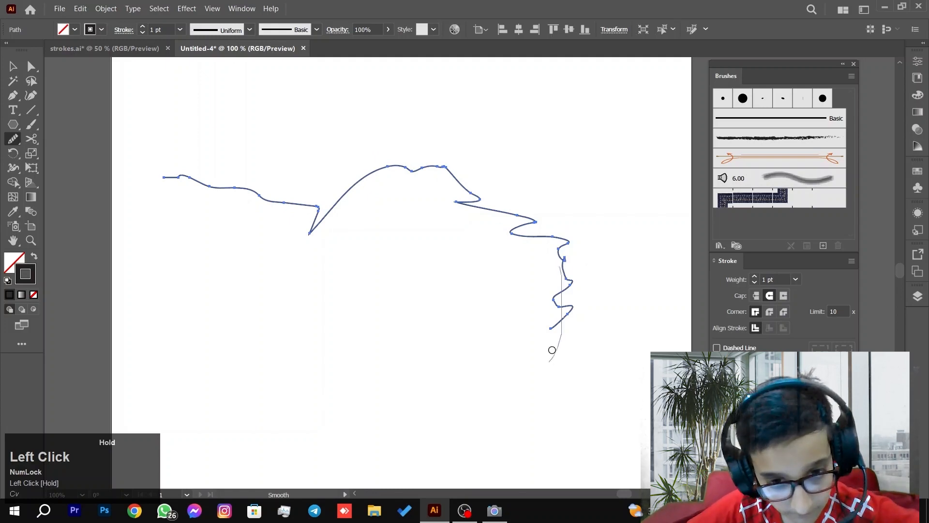
{"action": "mouse_move", "coordinate": [569, 284]}
{"action": "left_mouse_down"}
{"action": "mouse_move", "coordinate": [561, 316]}
{"action": "mouse_move", "coordinate": [583, 303]}
{"action": "left_mouse_up"}
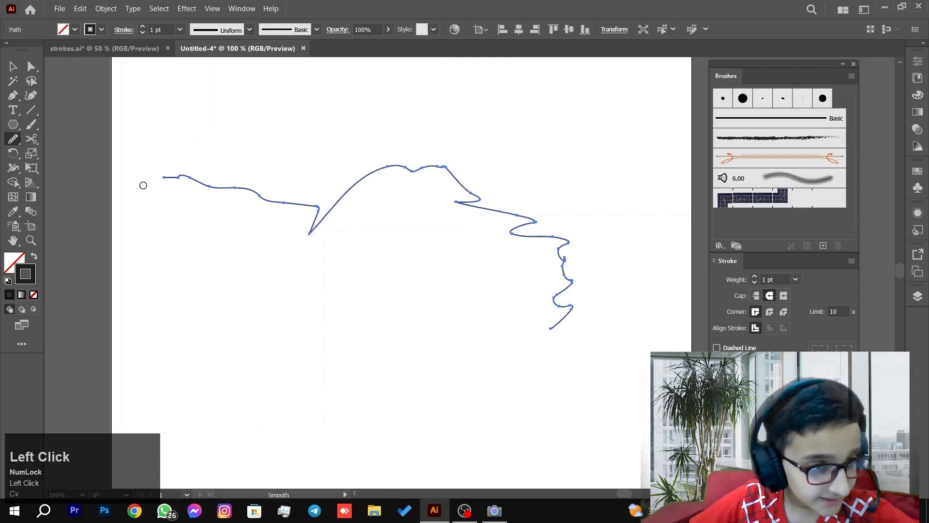
Step: Smooth the path's left stretch, the sharp notch before the hump, and the bumps along the hump's crest
{"action": "mouse_move", "coordinate": [153, 182]}
{"action": "left_mouse_down"}
{"action": "mouse_move", "coordinate": [196, 177]}
{"action": "mouse_move", "coordinate": [209, 188]}
{"action": "mouse_move", "coordinate": [269, 201]}
{"action": "left_mouse_up"}
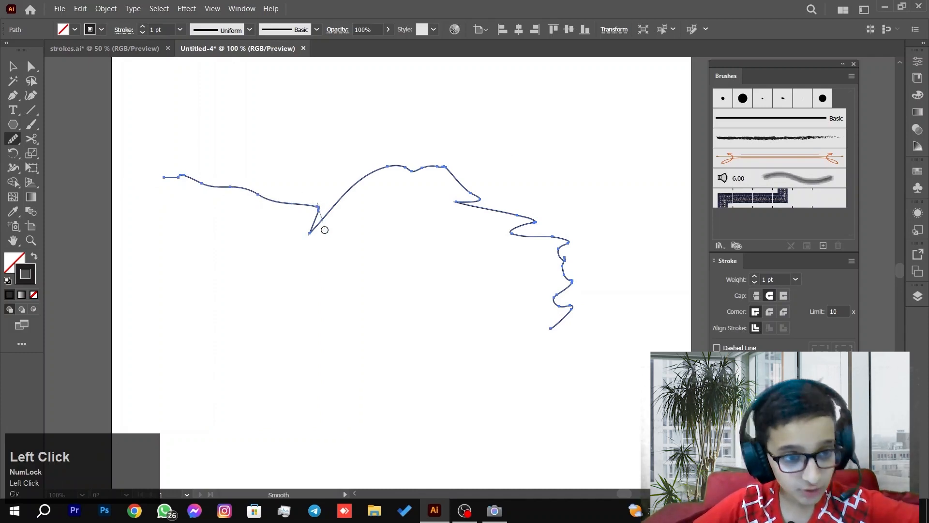
{"action": "mouse_move", "coordinate": [324, 230]}
{"action": "left_mouse_down"}
{"action": "mouse_move", "coordinate": [328, 207]}
{"action": "mouse_move", "coordinate": [331, 220]}
{"action": "mouse_move", "coordinate": [320, 217]}
{"action": "mouse_move", "coordinate": [327, 212]}
{"action": "mouse_move", "coordinate": [253, 284]}
{"action": "left_mouse_up"}
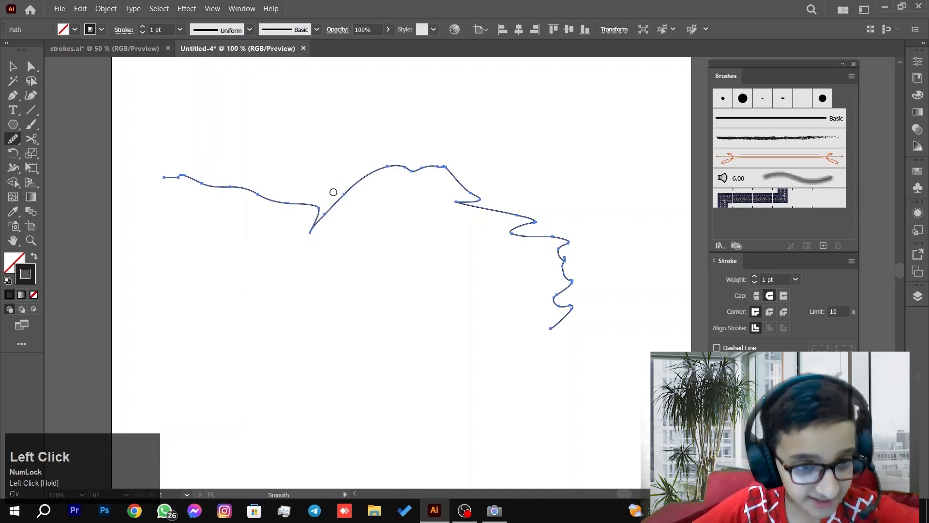
{"action": "mouse_move", "coordinate": [347, 193]}
{"action": "left_mouse_down"}
{"action": "mouse_move", "coordinate": [291, 285]}
{"action": "mouse_move", "coordinate": [393, 228]}
{"action": "left_mouse_up"}
{"action": "mouse_move", "coordinate": [382, 170]}
{"action": "left_mouse_down"}
{"action": "mouse_move", "coordinate": [352, 204]}
{"action": "mouse_move", "coordinate": [364, 184]}
{"action": "mouse_move", "coordinate": [427, 176]}
{"action": "mouse_move", "coordinate": [432, 167]}
{"action": "mouse_move", "coordinate": [366, 167]}
{"action": "mouse_move", "coordinate": [404, 169]}
{"action": "mouse_move", "coordinate": [397, 161]}
{"action": "mouse_move", "coordinate": [460, 214]}
{"action": "mouse_move", "coordinate": [400, 163]}
{"action": "mouse_move", "coordinate": [416, 184]}
{"action": "mouse_move", "coordinate": [423, 168]}
{"action": "mouse_move", "coordinate": [428, 175]}
{"action": "mouse_move", "coordinate": [440, 163]}
{"action": "mouse_move", "coordinate": [447, 177]}
{"action": "mouse_move", "coordinate": [447, 167]}
{"action": "mouse_move", "coordinate": [431, 164]}
{"action": "mouse_move", "coordinate": [451, 165]}
{"action": "mouse_move", "coordinate": [475, 195]}
{"action": "left_mouse_up"}
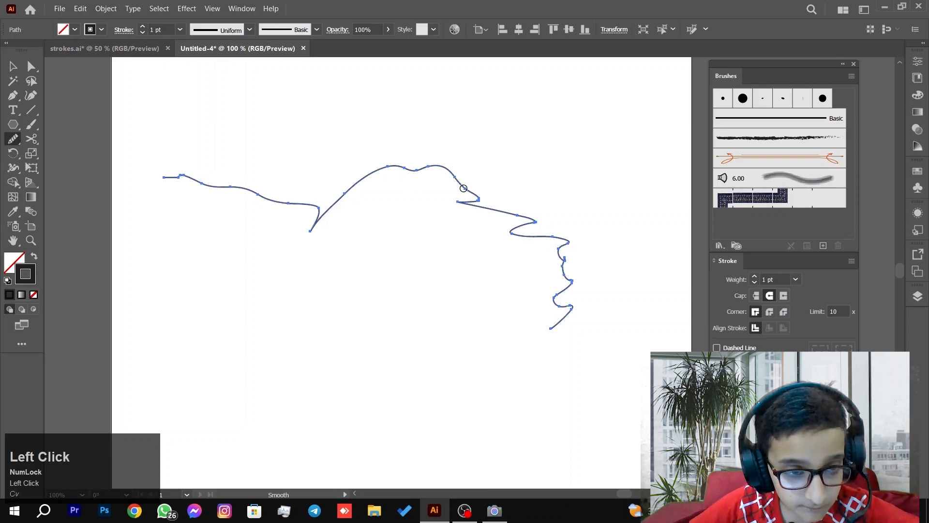
Step: Make another Smooth pass over the whole path and the bends of its vertical zigzag
{"action": "mouse_move", "coordinate": [150, 170]}
{"action": "left_mouse_down"}
{"action": "mouse_move", "coordinate": [255, 183]}
{"action": "mouse_move", "coordinate": [300, 213]}
{"action": "mouse_move", "coordinate": [432, 168]}
{"action": "mouse_move", "coordinate": [505, 200]}
{"action": "mouse_move", "coordinate": [554, 255]}
{"action": "mouse_move", "coordinate": [583, 307]}
{"action": "mouse_move", "coordinate": [566, 335]}
{"action": "left_mouse_up"}
{"action": "left_click_drag", "start_coordinate": [573, 279], "coordinate": [575, 315]}
{"action": "left_click_drag", "start_coordinate": [555, 254], "coordinate": [561, 261]}
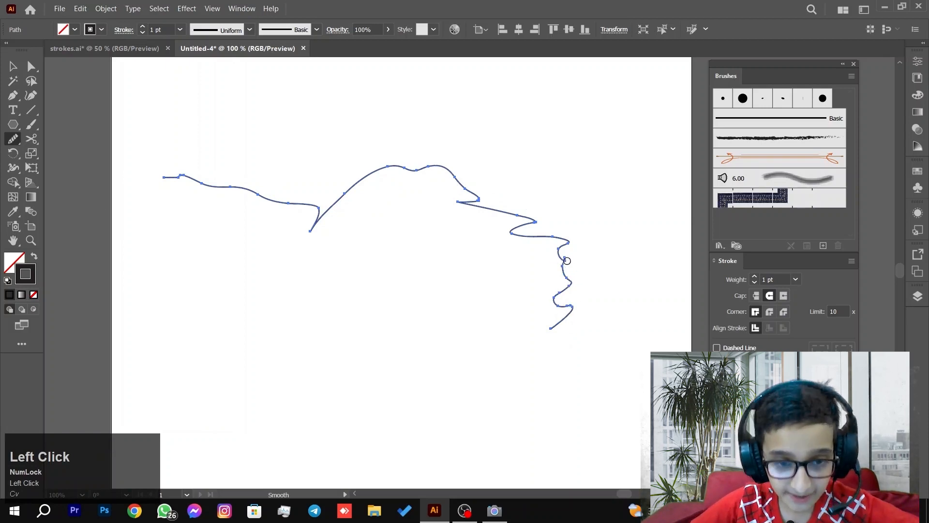
Step: Smooth the tiny pointed loop in the vertical zigzag and the curve just below it
{"action": "scroll", "coordinate": [567, 260], "scroll_direction": "up", "scroll_amount": 5}
{"action": "left_click_drag", "start_coordinate": [546, 224], "coordinate": [555, 289]}
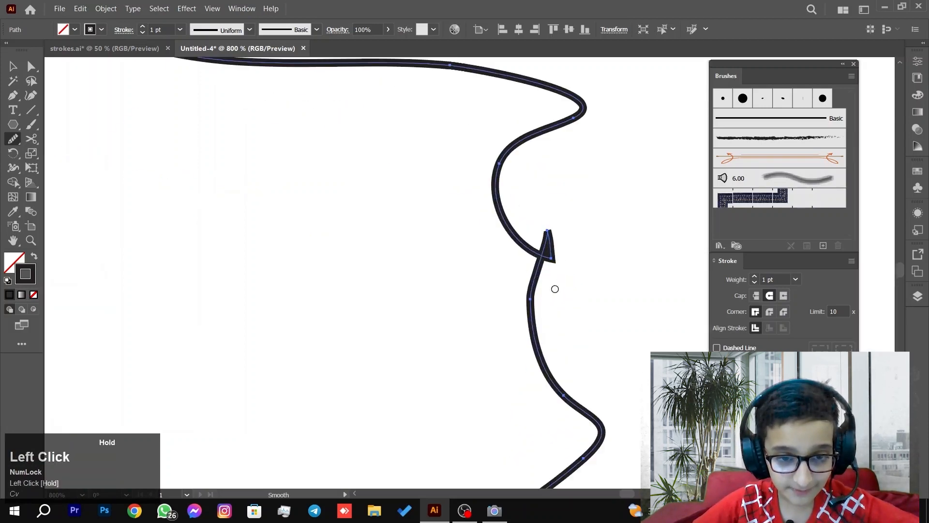
{"action": "mouse_move", "coordinate": [557, 258]}
{"action": "left_mouse_down"}
{"action": "mouse_move", "coordinate": [537, 261]}
{"action": "mouse_move", "coordinate": [553, 261]}
{"action": "mouse_move", "coordinate": [541, 253]}
{"action": "mouse_move", "coordinate": [562, 259]}
{"action": "mouse_move", "coordinate": [531, 263]}
{"action": "mouse_move", "coordinate": [554, 257]}
{"action": "mouse_move", "coordinate": [531, 254]}
{"action": "mouse_move", "coordinate": [553, 258]}
{"action": "mouse_move", "coordinate": [542, 258]}
{"action": "mouse_move", "coordinate": [560, 245]}
{"action": "mouse_move", "coordinate": [551, 258]}
{"action": "mouse_move", "coordinate": [516, 251]}
{"action": "mouse_move", "coordinate": [565, 258]}
{"action": "mouse_move", "coordinate": [480, 251]}
{"action": "left_mouse_up"}
{"action": "left_click_drag", "start_coordinate": [563, 262], "coordinate": [493, 241]}
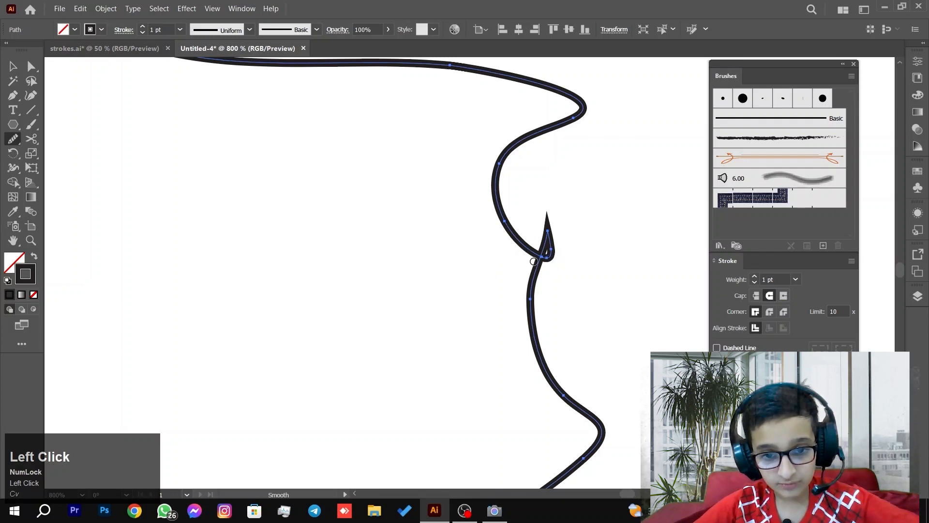
{"action": "left_click_drag", "start_coordinate": [535, 277], "coordinate": [536, 319]}
{"action": "left_click_drag", "start_coordinate": [532, 271], "coordinate": [532, 319]}
{"action": "left_click_drag", "start_coordinate": [525, 268], "coordinate": [529, 305]}
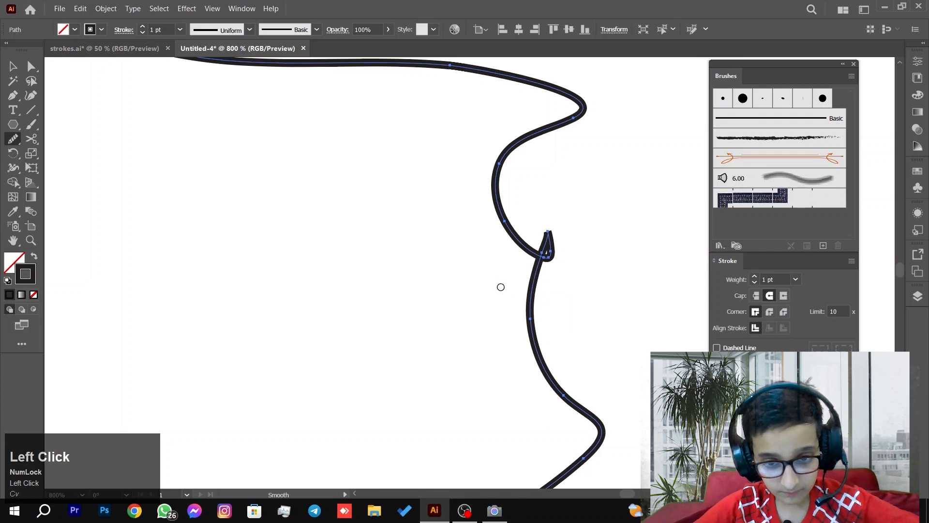
Step: Smooth the lower zigzag bend and the tail at the path's end
{"action": "scroll", "coordinate": [544, 334], "scroll_direction": "down", "scroll_amount": 5}
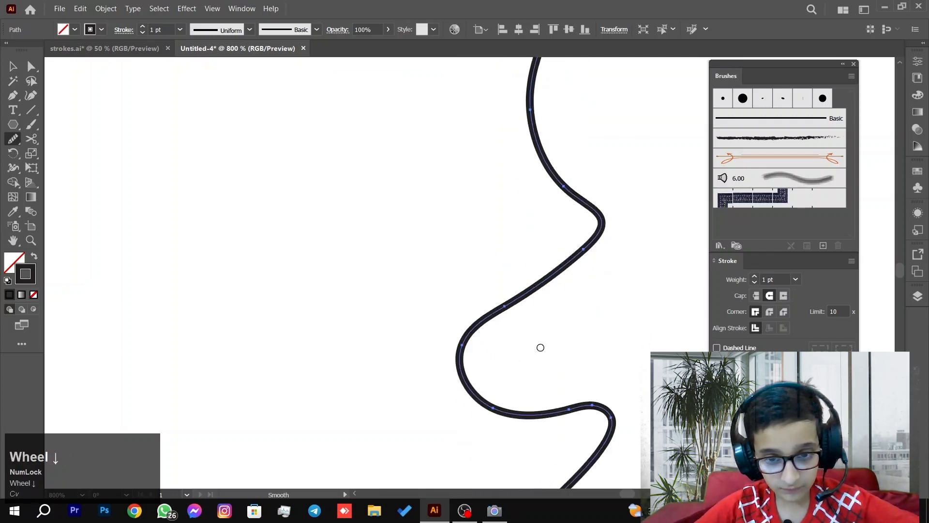
{"action": "scroll", "coordinate": [540, 347], "scroll_direction": "down", "scroll_amount": 5}
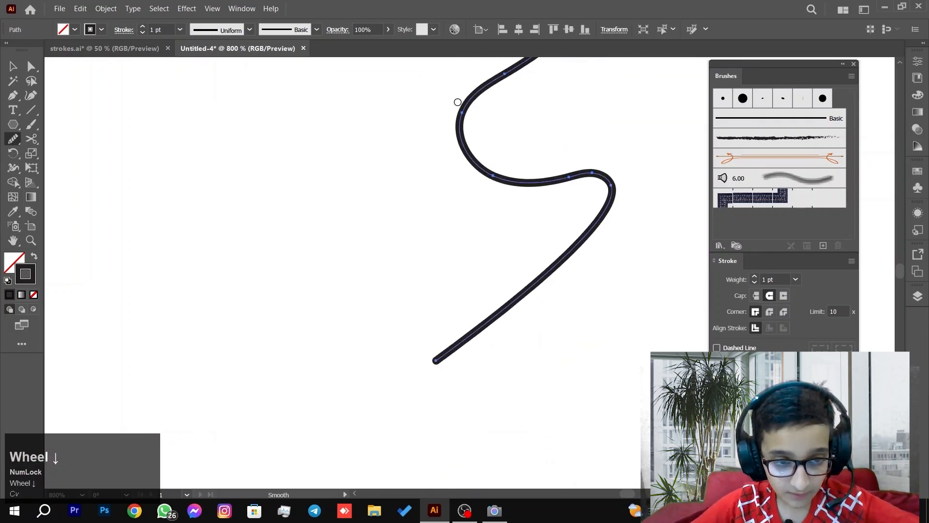
{"action": "left_click_drag", "start_coordinate": [494, 80], "coordinate": [489, 91]}
{"action": "left_click_drag", "start_coordinate": [491, 128], "coordinate": [479, 128]}
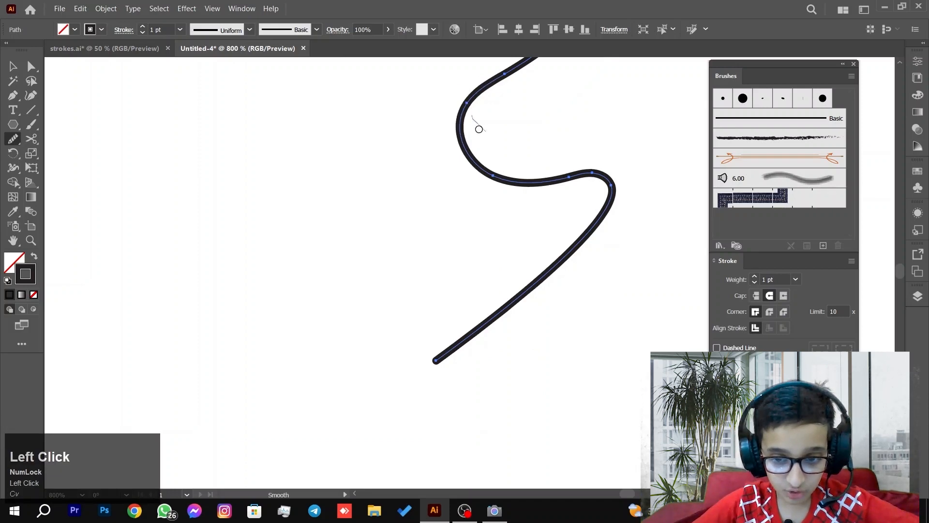
{"action": "mouse_move", "coordinate": [441, 94]}
{"action": "left_mouse_down"}
{"action": "mouse_move", "coordinate": [610, 170]}
{"action": "mouse_move", "coordinate": [523, 275]}
{"action": "mouse_move", "coordinate": [515, 309]}
{"action": "left_mouse_up"}
Step: Select the whole smoothed path and delete it from the artboard
{"action": "scroll", "coordinate": [388, 301], "scroll_direction": "down", "scroll_amount": 6}
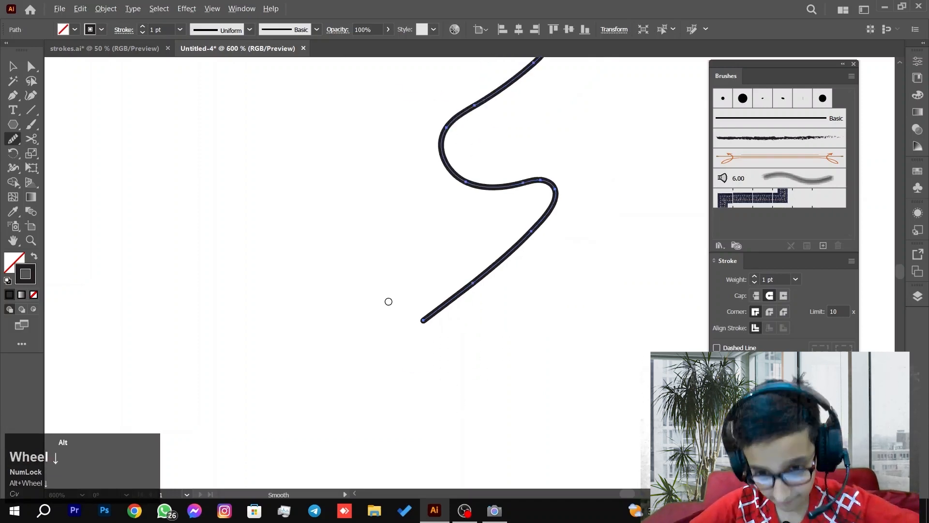
{"action": "scroll", "coordinate": [526, 209], "scroll_direction": "down", "scroll_amount": 4}
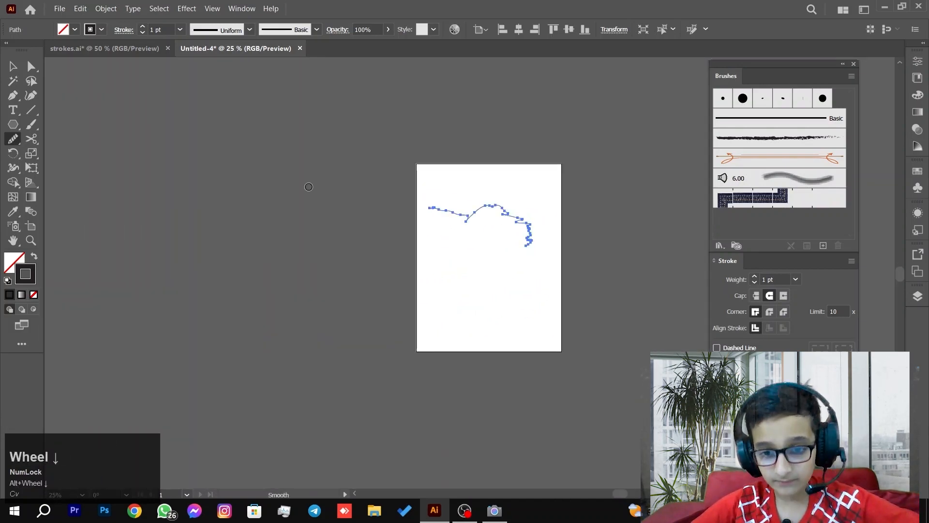
{"action": "scroll", "coordinate": [529, 240], "scroll_direction": "up", "scroll_amount": 3}
{"action": "left_click_drag", "start_coordinate": [486, 157], "coordinate": [520, 201]}
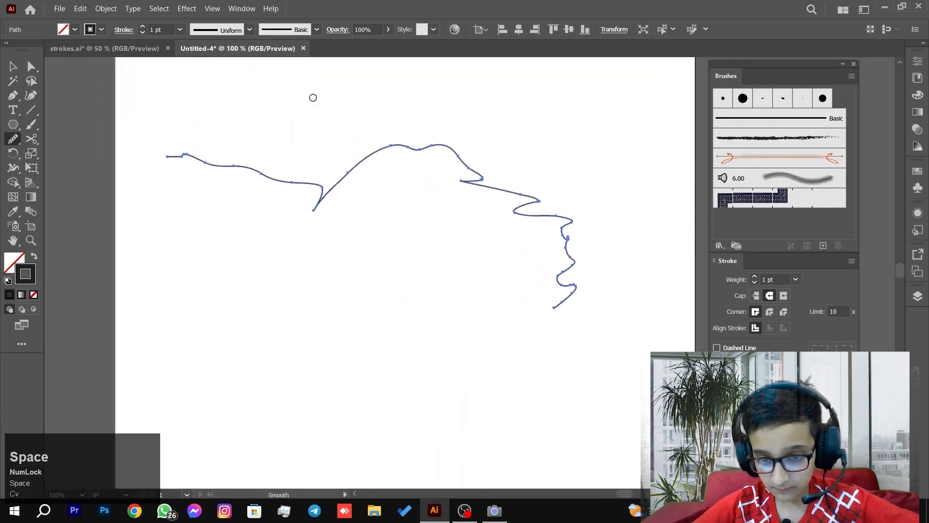
{"action": "left_click", "coordinate": [13, 67]}
{"action": "left_click_drag", "start_coordinate": [109, 118], "coordinate": [301, 221]}
{"action": "key", "text": "Delete"}
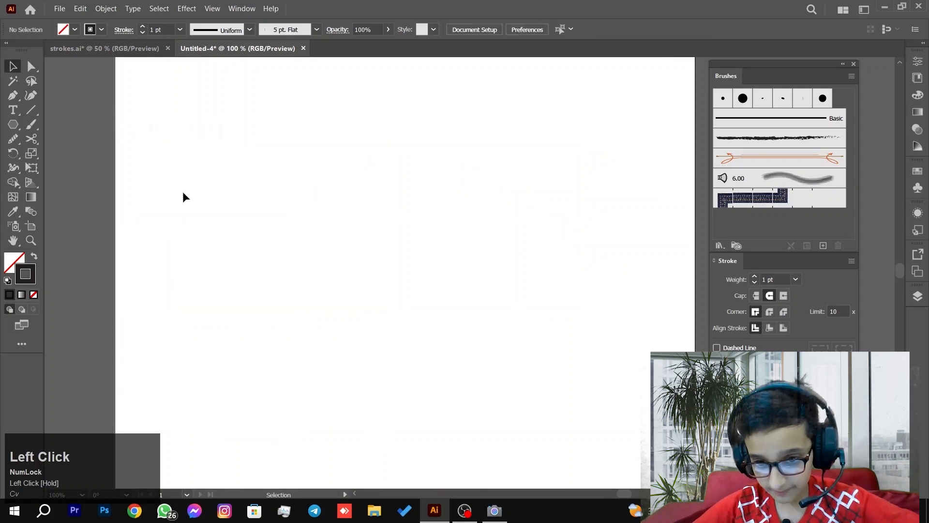
Step: Activate the Path Eraser tool, switch to the regular Eraser tool, and return to the Path Eraser
{"action": "right_click", "coordinate": [13, 143]}
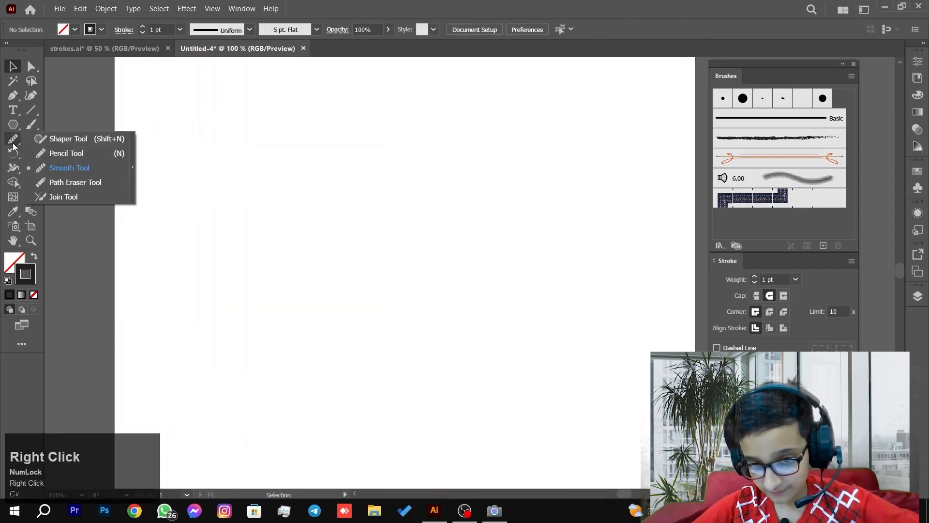
{"action": "left_click", "coordinate": [62, 182]}
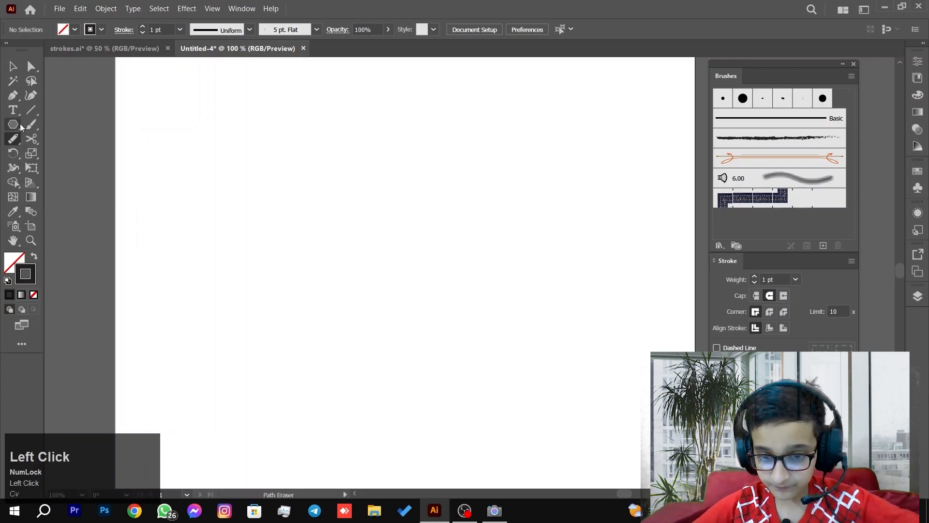
{"action": "right_click", "coordinate": [31, 139]}
{"action": "left_click", "coordinate": [73, 137]}
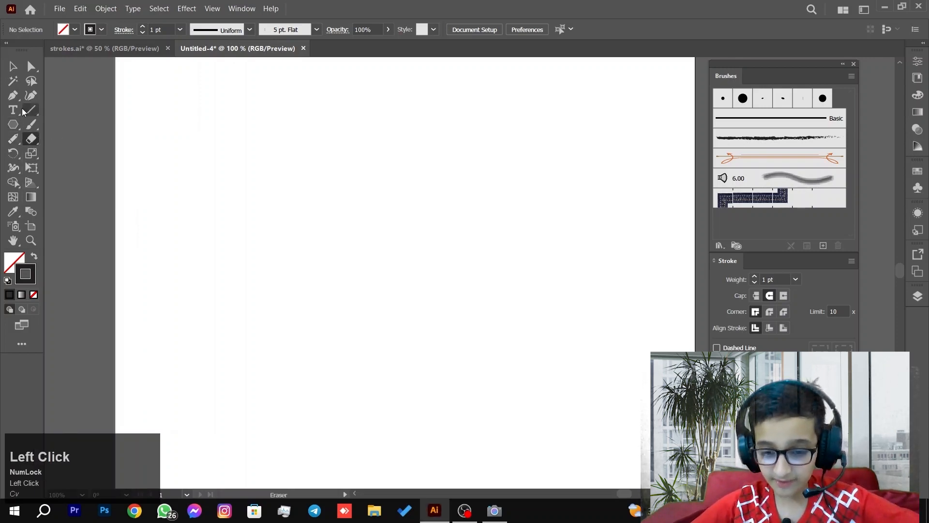
{"action": "left_click", "coordinate": [13, 139]}
Step: Draw a large square with rounded corners on the artboard using the Rounded Rectangle tool
{"action": "right_click", "coordinate": [20, 129]}
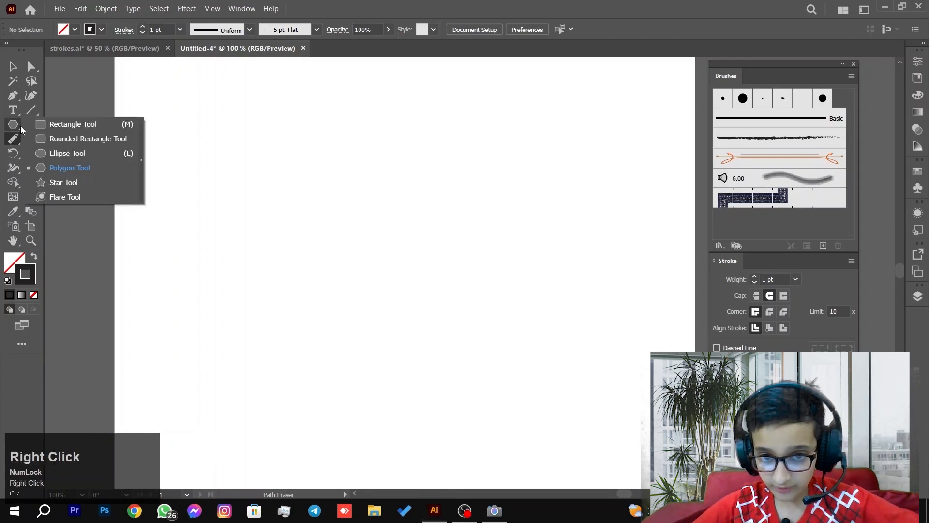
{"action": "left_click", "coordinate": [73, 141]}
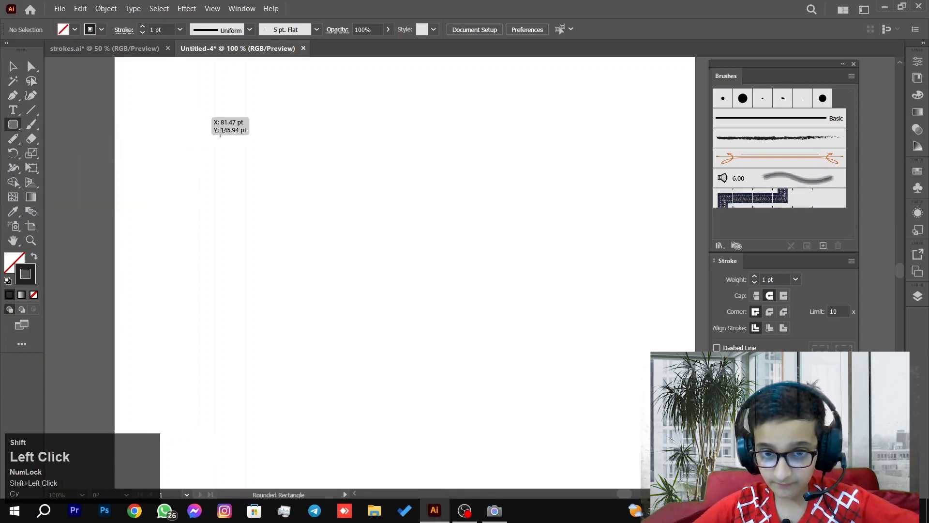
{"action": "left_click_drag", "start_coordinate": [197, 118], "coordinate": [417, 337]}
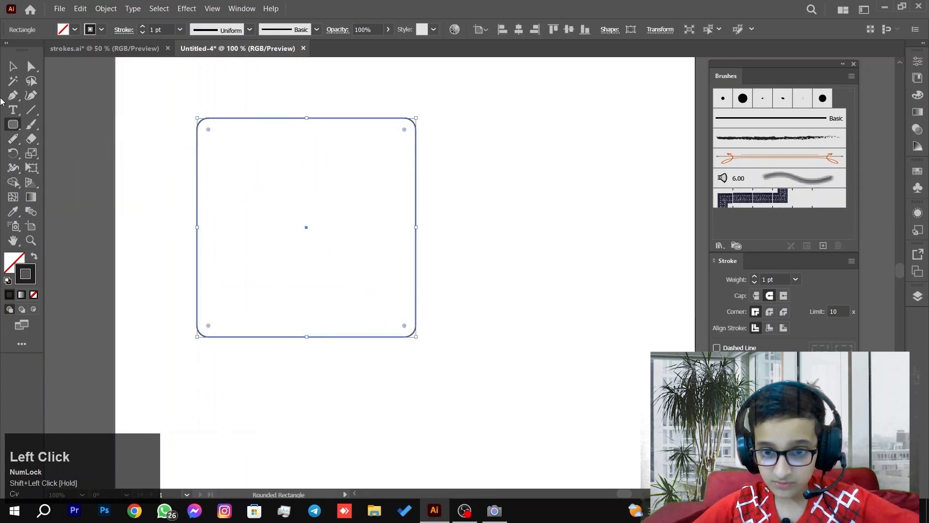
Step: Erase two small gaps, one below the other, in the rounded square's left edge with the Path Eraser tool
{"action": "left_click", "coordinate": [12, 139]}
{"action": "left_click", "coordinate": [197, 153]}
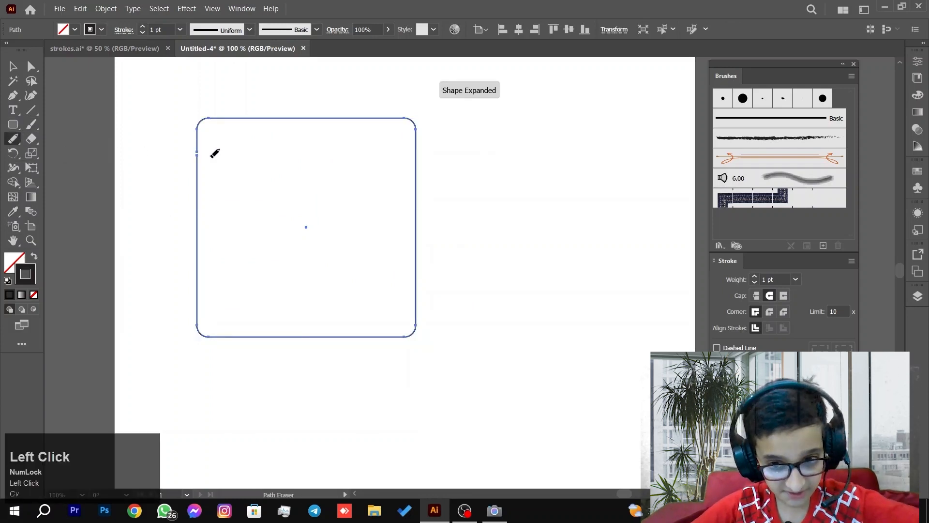
{"action": "scroll", "coordinate": [231, 158], "scroll_direction": "up", "scroll_amount": 5}
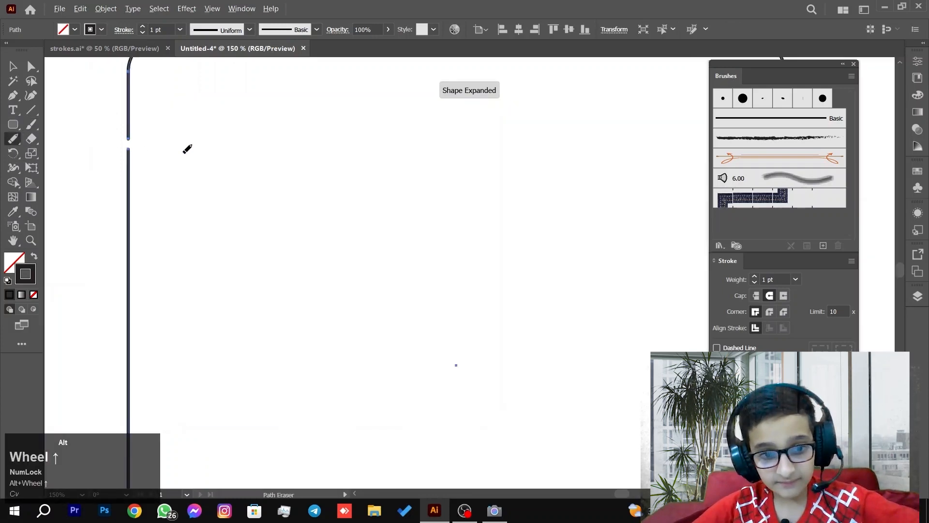
{"action": "scroll", "coordinate": [152, 183], "scroll_direction": "down", "scroll_amount": 5}
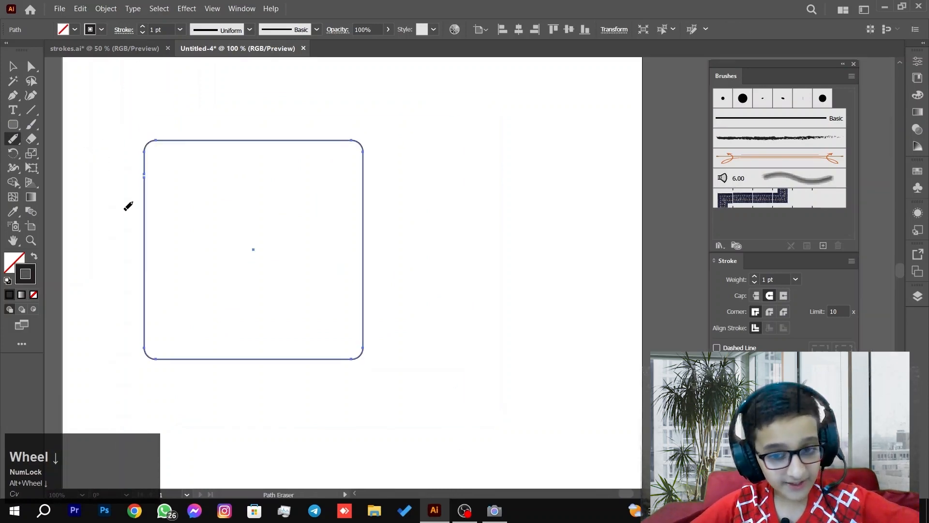
{"action": "left_click", "coordinate": [141, 216]}
{"action": "left_click_drag", "start_coordinate": [155, 212], "coordinate": [146, 208]}
Step: Deselect the broken outline and select only its large piece starting below the lower gap
{"action": "scroll", "coordinate": [143, 218], "scroll_direction": "up", "scroll_amount": 4}
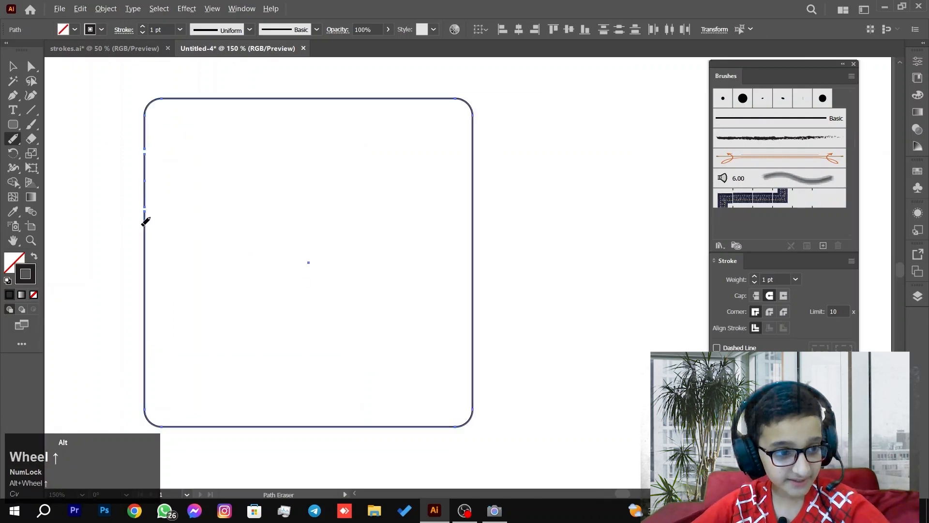
{"action": "left_click", "coordinate": [13, 67]}
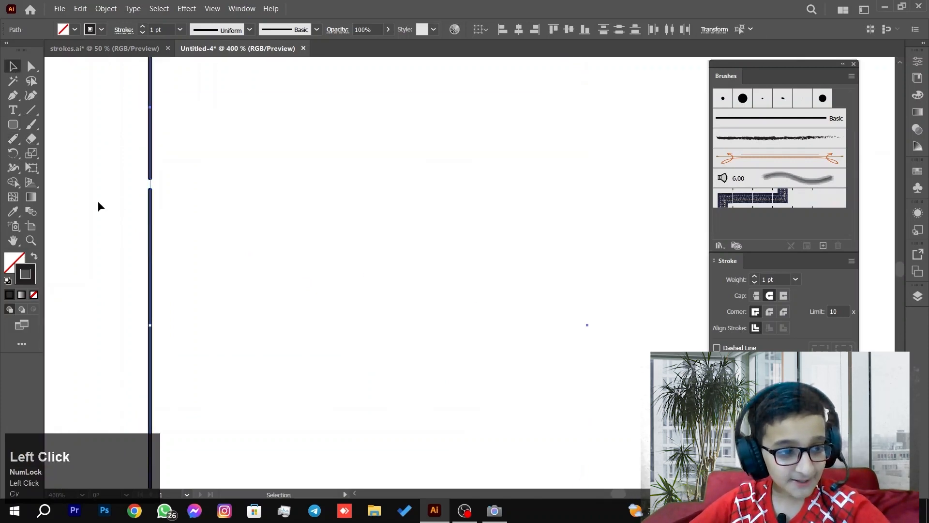
{"action": "left_click", "coordinate": [98, 201]}
{"action": "left_click", "coordinate": [150, 195]}
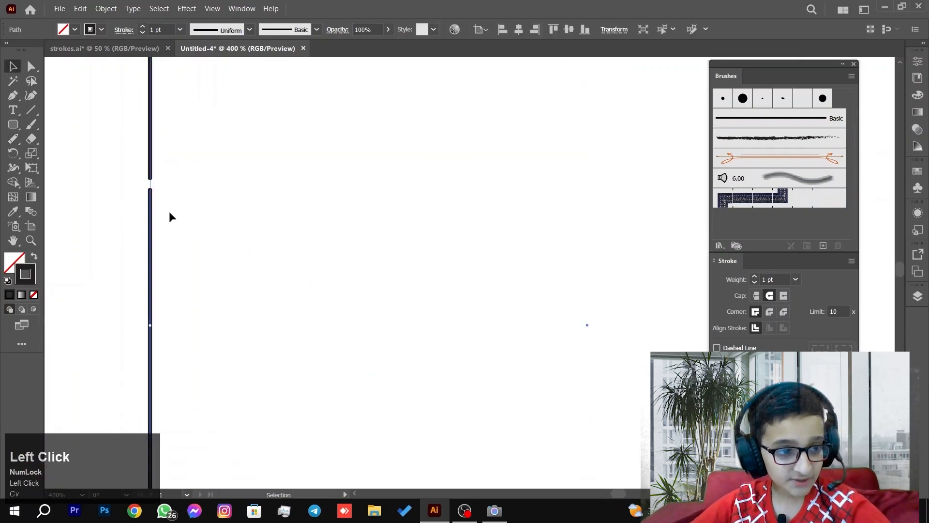
{"action": "scroll", "coordinate": [208, 219], "scroll_direction": "down", "scroll_amount": 4}
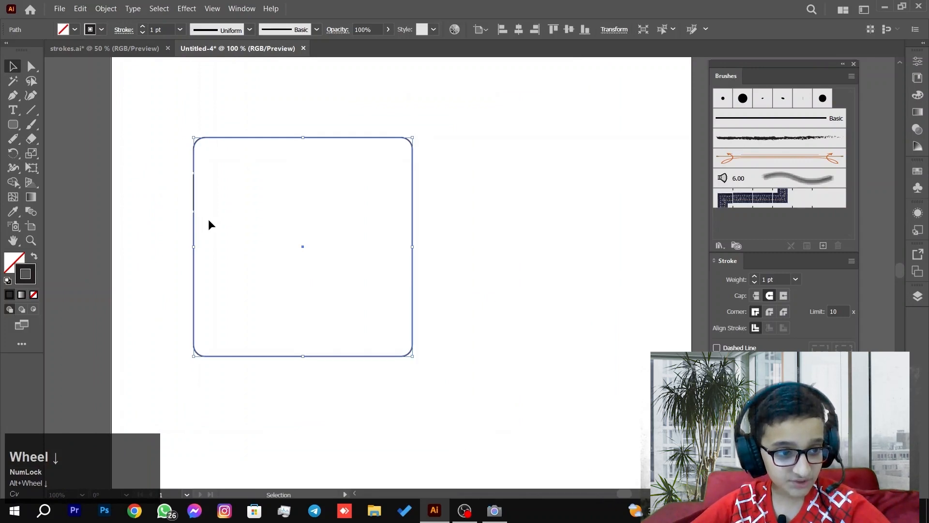
Step: Try to ungroup the selected large piece of the broken outline, and clear the selection
{"action": "key", "text": "ctrl+shift+g"}
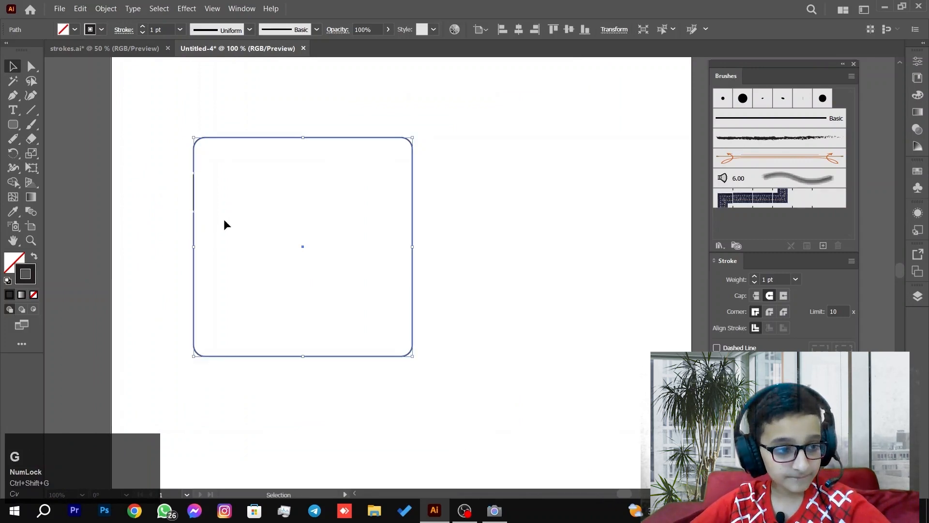
{"action": "left_click", "coordinate": [125, 170]}
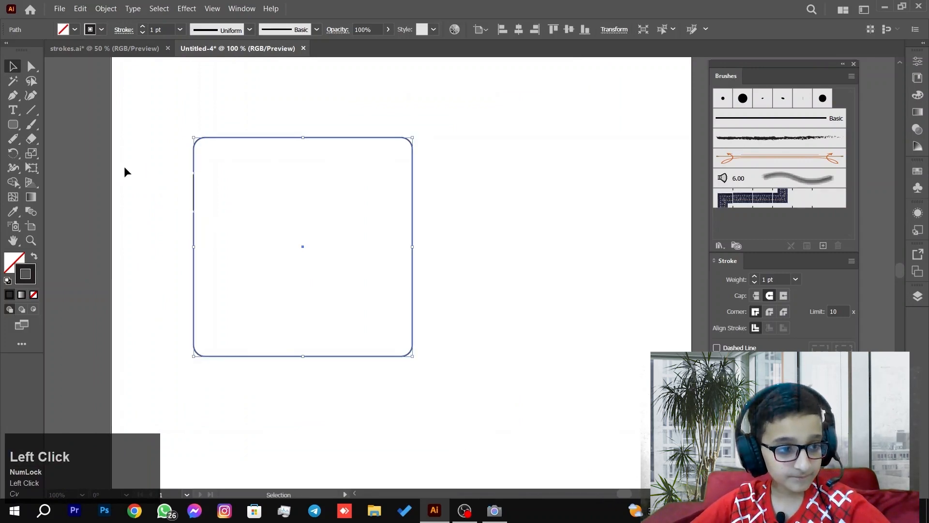
{"action": "left_click", "coordinate": [193, 159]}
{"action": "right_click", "coordinate": [204, 201]}
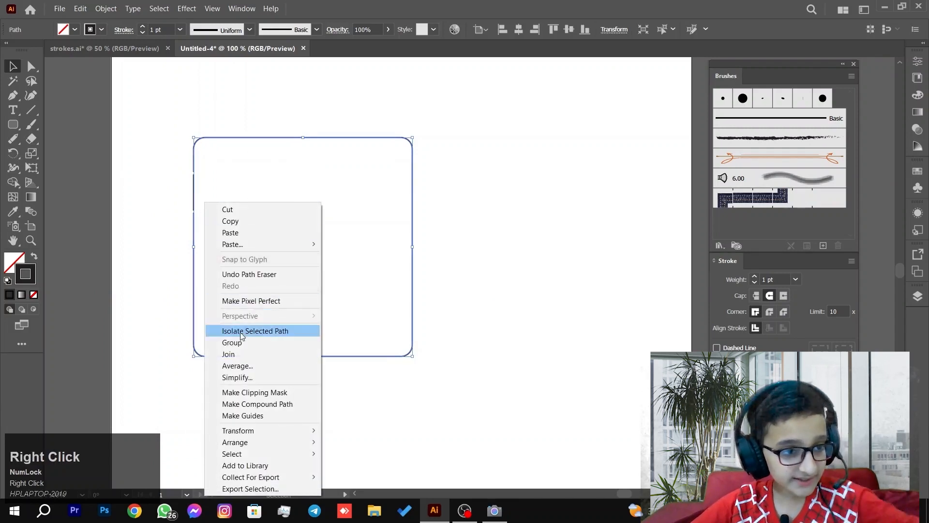
{"action": "left_click", "coordinate": [108, 182]}
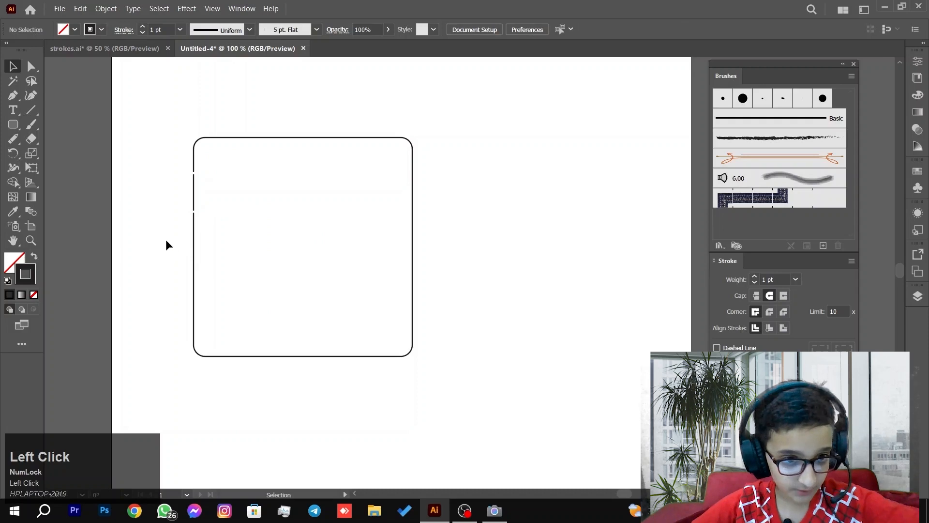
Step: Erase two more gaps in the left edge of the large piece, below the existing gaps, with the Path Eraser tool
{"action": "scroll", "coordinate": [167, 239], "scroll_direction": "up", "scroll_amount": 2}
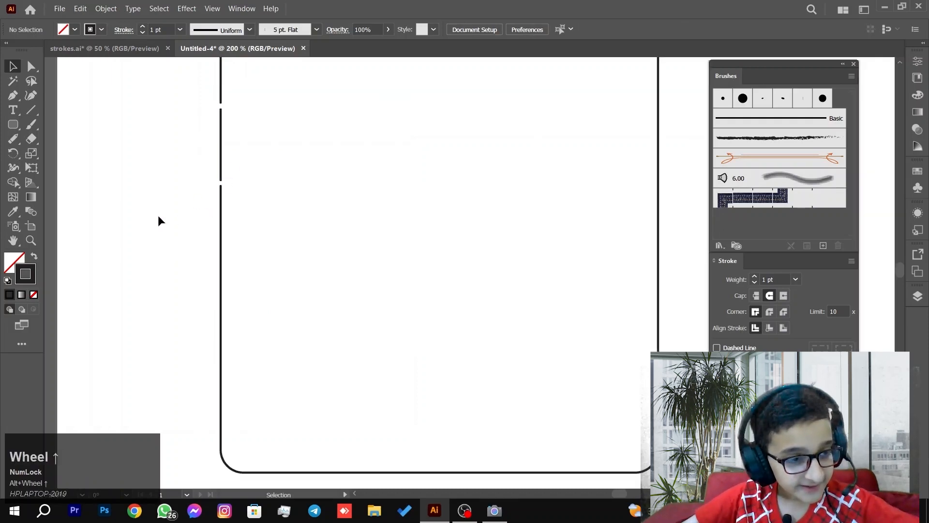
{"action": "left_click", "coordinate": [220, 235]}
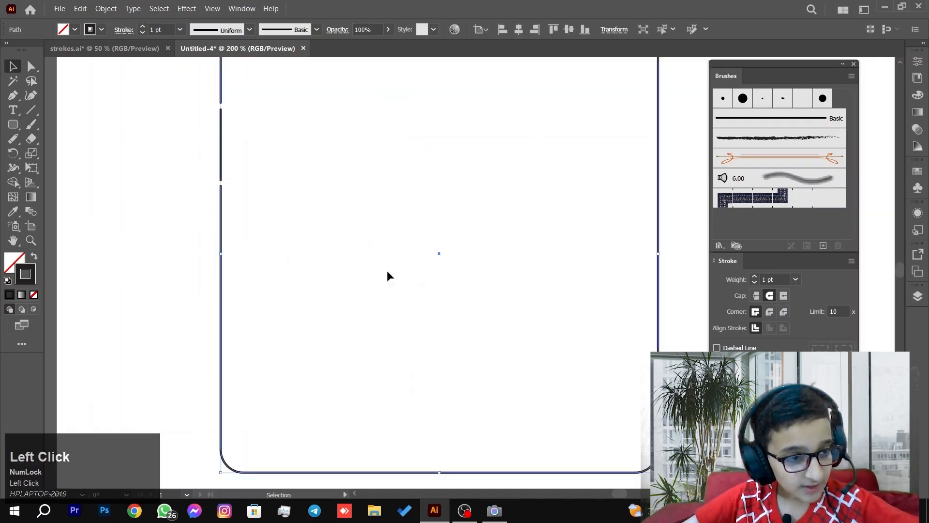
{"action": "left_click", "coordinate": [13, 139]}
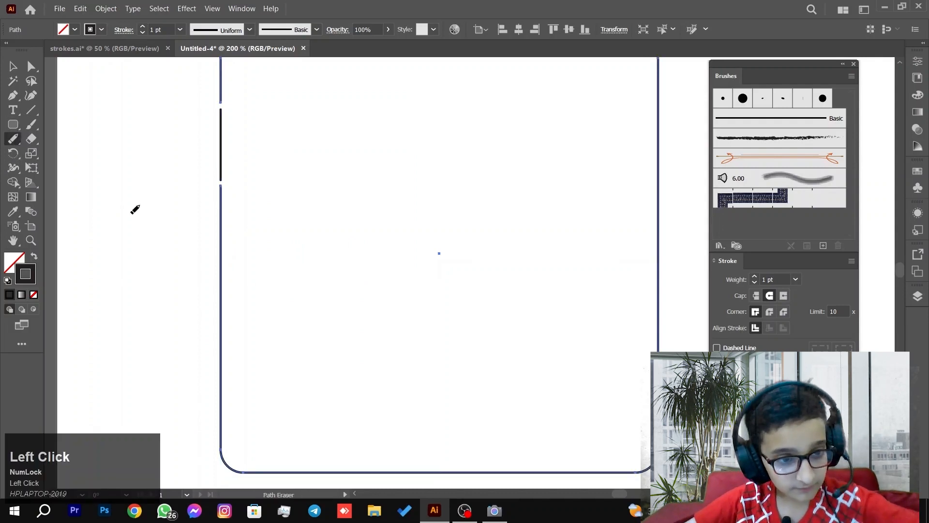
{"action": "left_click_drag", "start_coordinate": [220, 294], "coordinate": [240, 295]}
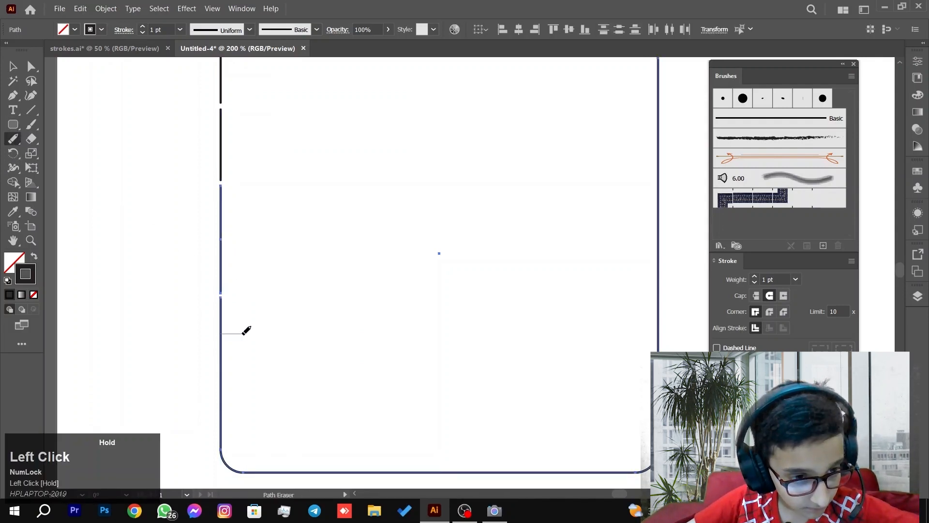
{"action": "mouse_move", "coordinate": [221, 359]}
{"action": "left_mouse_down"}
{"action": "mouse_move", "coordinate": [238, 309]}
{"action": "mouse_move", "coordinate": [227, 353]}
{"action": "left_mouse_up"}
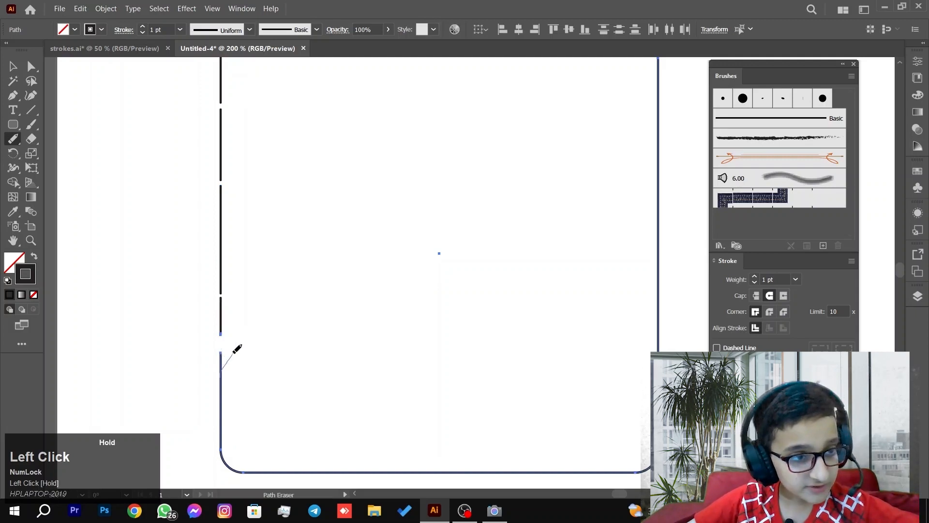
Step: Erase the outline's bottom and right sides and most of its top edge with the Path Eraser tool, and deselect the remaining pieces
{"action": "left_click_drag", "start_coordinate": [199, 440], "coordinate": [278, 329]}
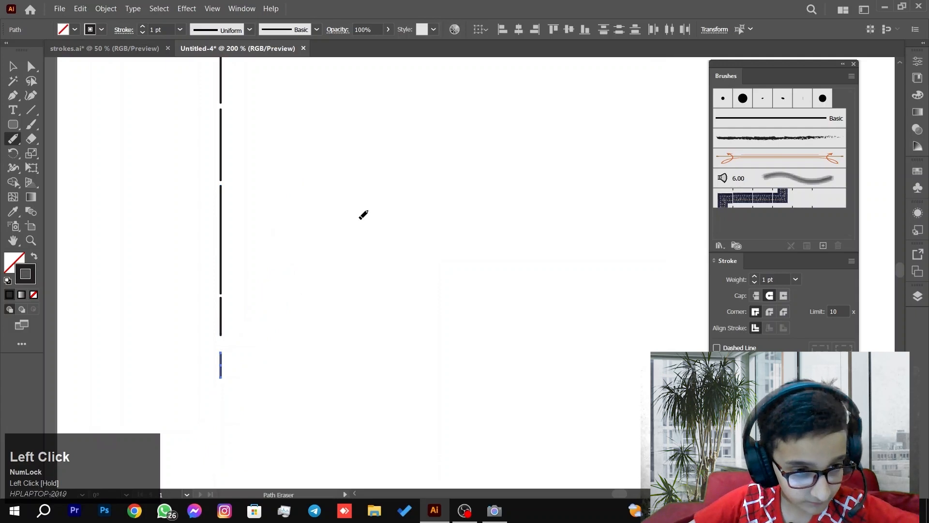
{"action": "scroll", "coordinate": [363, 215], "scroll_direction": "down", "scroll_amount": 3}
{"action": "left_click", "coordinate": [20, 67]}
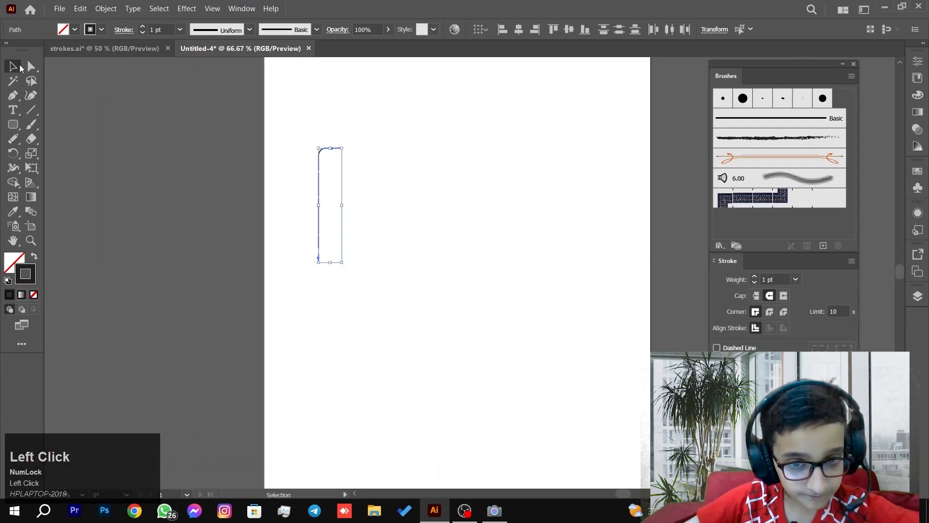
{"action": "left_click", "coordinate": [210, 252]}
Step: Add a solid triangular arrowhead to the lower end of the curved corner piece, and deselect it
{"action": "scroll", "coordinate": [319, 254], "scroll_direction": "down", "scroll_amount": 3}
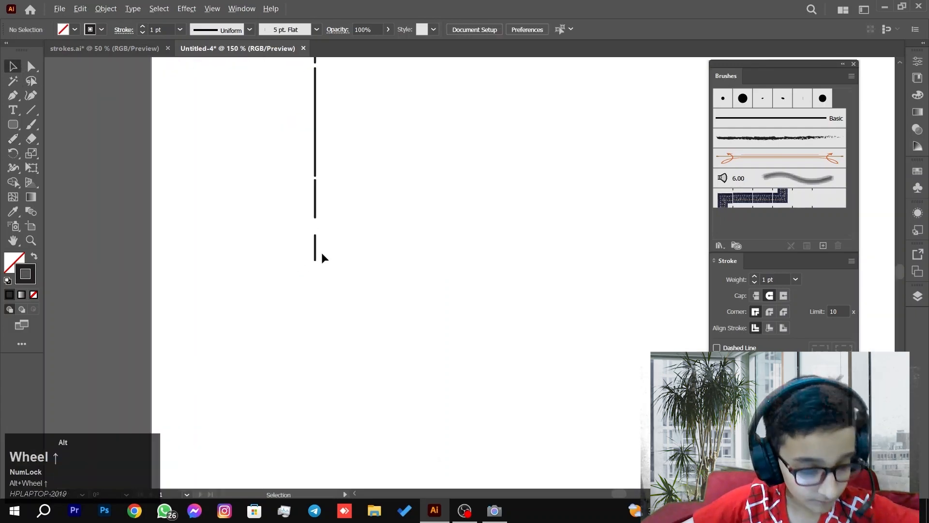
{"action": "key", "text": "space"}
{"action": "left_click_drag", "start_coordinate": [396, 125], "coordinate": [363, 218]}
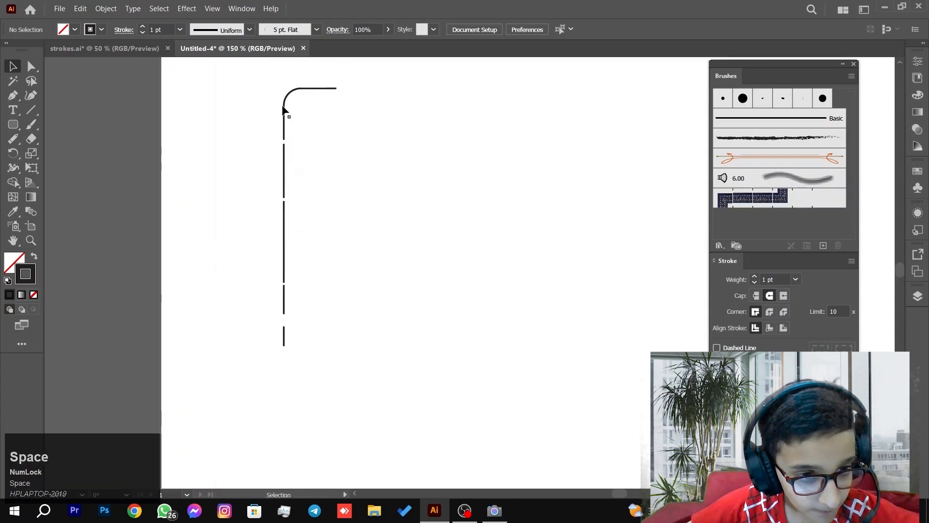
{"action": "left_click", "coordinate": [283, 110]}
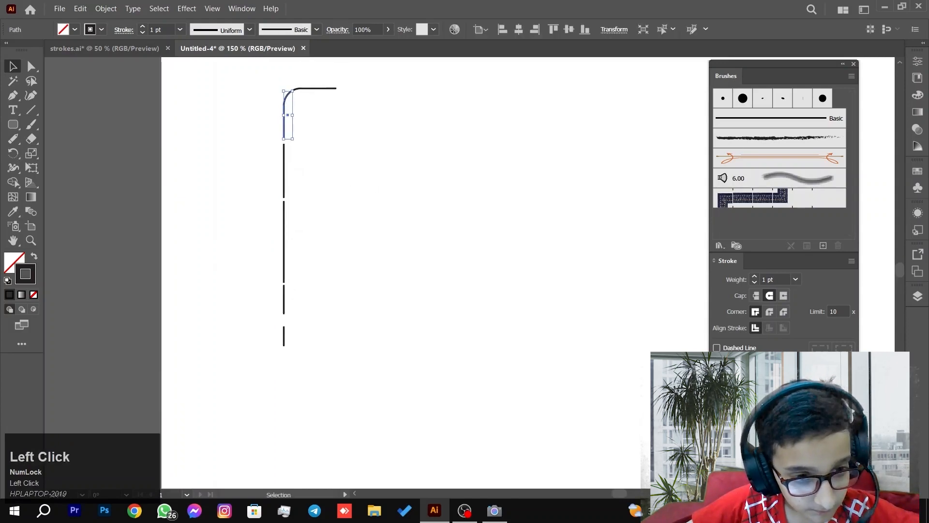
{"action": "left_click", "coordinate": [778, 390]}
{"action": "left_click", "coordinate": [728, 357]}
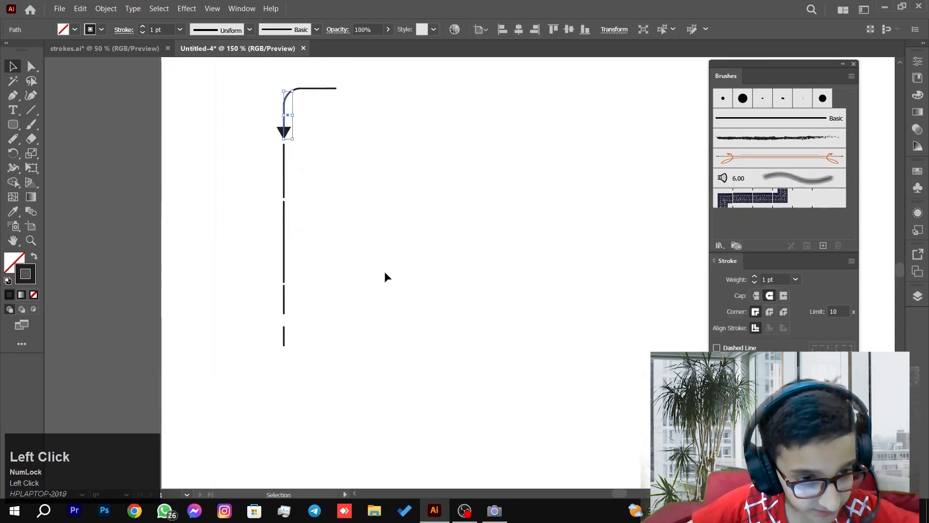
{"action": "left_click", "coordinate": [358, 248]}
Step: Add the Arrow 6 arrowhead to the lower end of the second piece and Arrow 5 to the third
{"action": "left_click", "coordinate": [283, 179]}
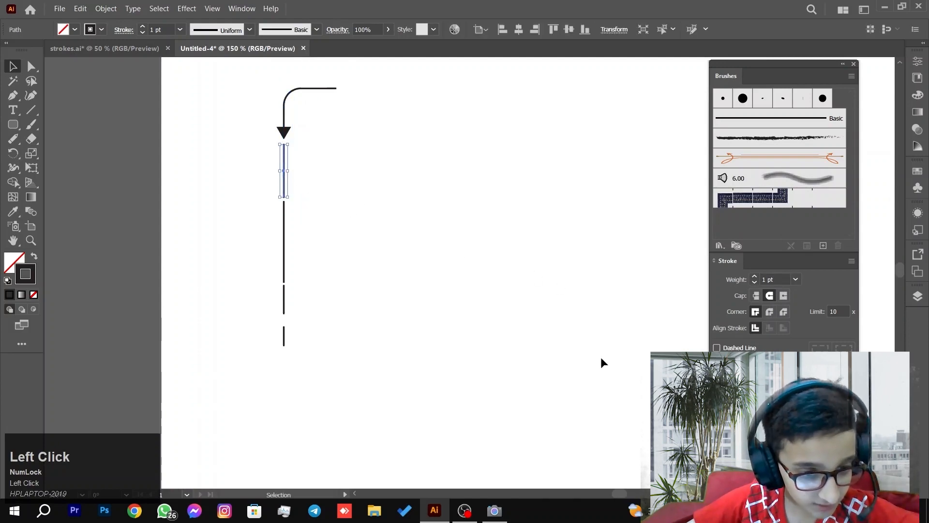
{"action": "left_click", "coordinate": [778, 389]}
{"action": "left_click", "coordinate": [732, 335]}
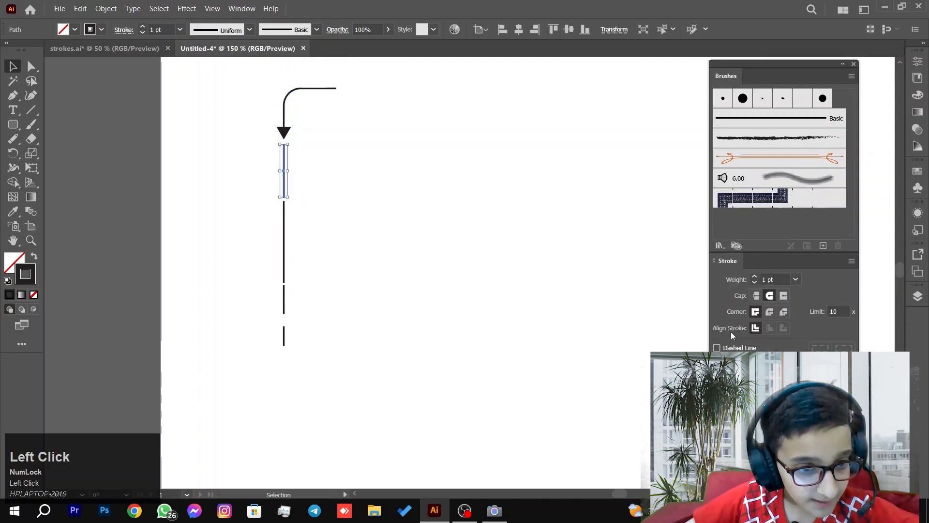
{"action": "left_click", "coordinate": [283, 245]}
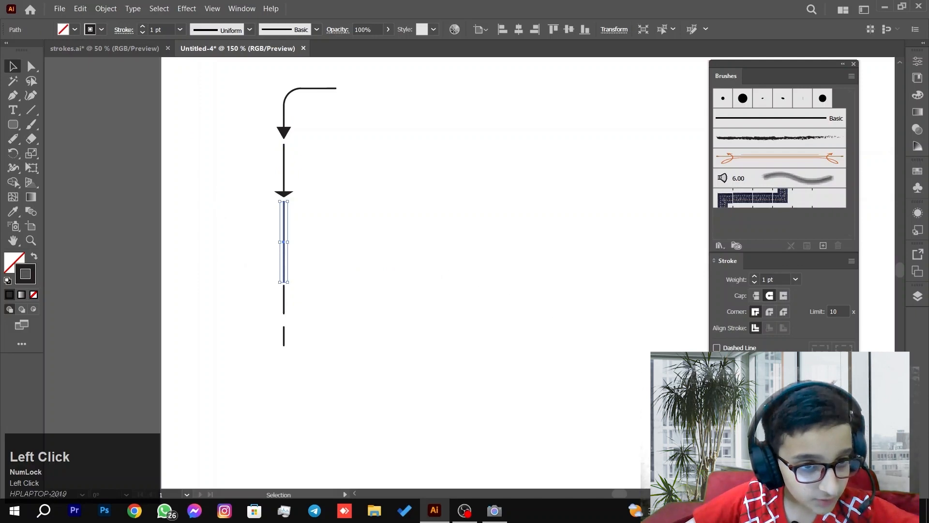
{"action": "left_click", "coordinate": [778, 389]}
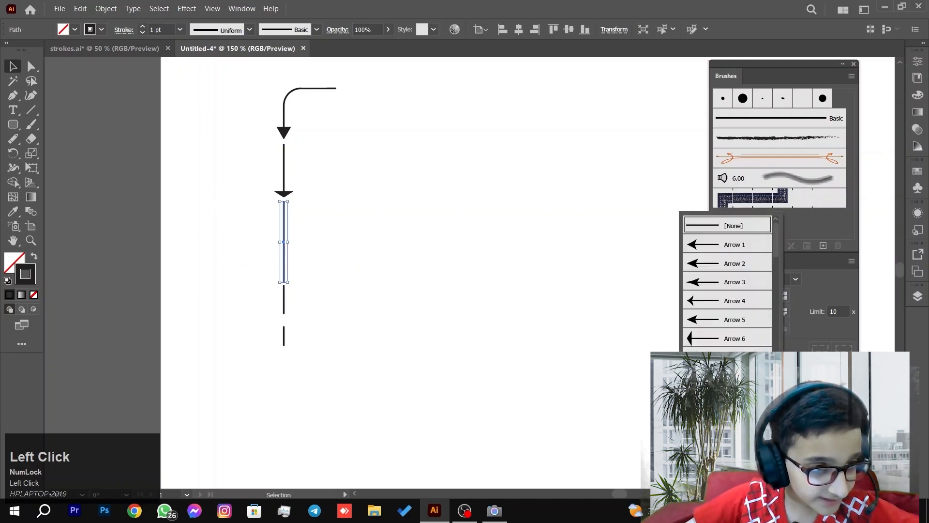
{"action": "left_click", "coordinate": [753, 321]}
Step: Add a solid triangular arrowhead to the lower end of the fourth piece, and clear the selection
{"action": "left_click_drag", "start_coordinate": [263, 308], "coordinate": [265, 310]}
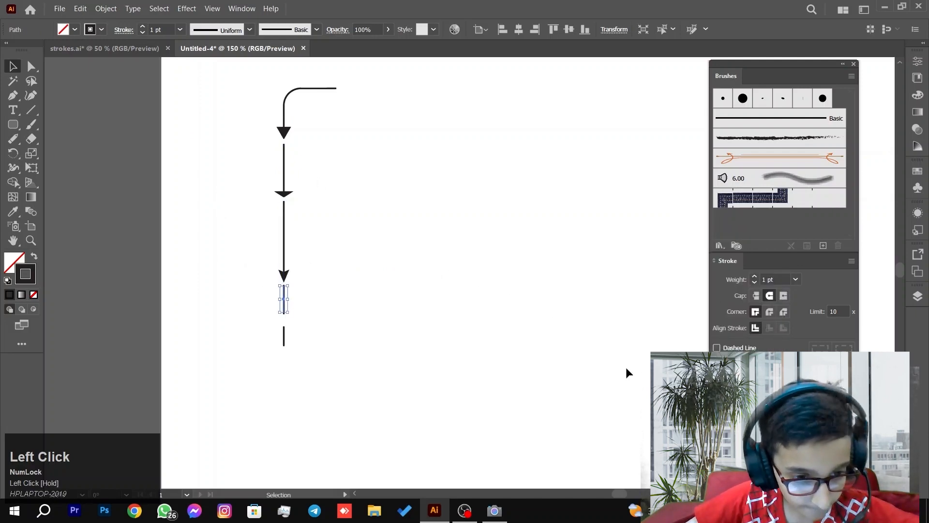
{"action": "left_click", "coordinate": [777, 389]}
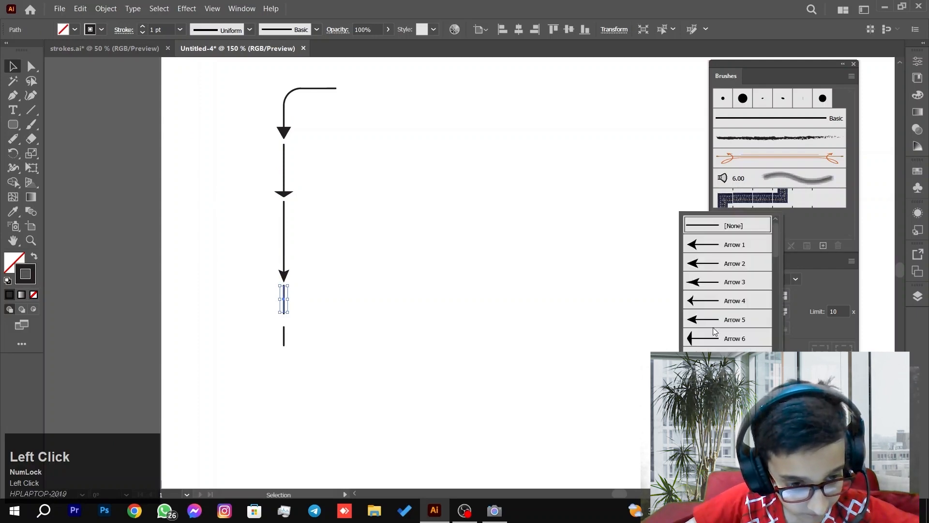
{"action": "left_click", "coordinate": [745, 357]}
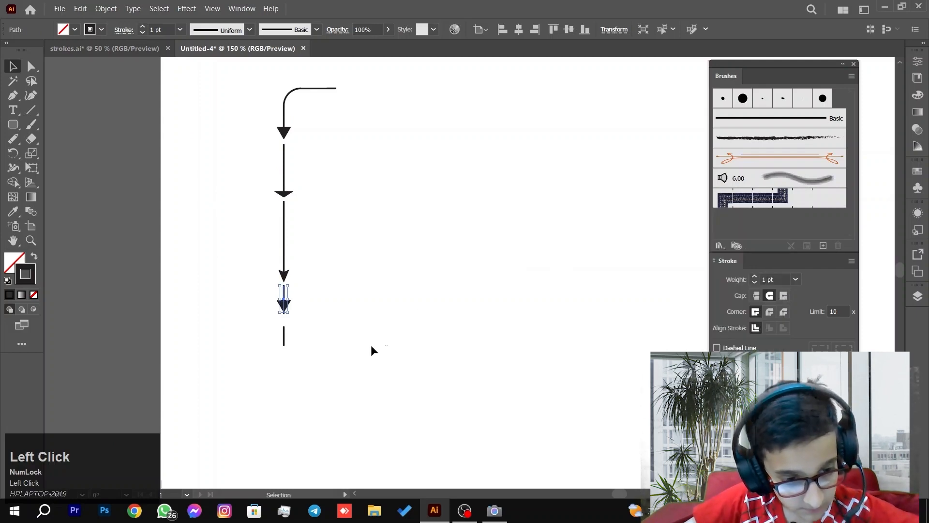
{"action": "left_click_drag", "start_coordinate": [341, 346], "coordinate": [231, 325]}
{"action": "left_click", "coordinate": [358, 272]}
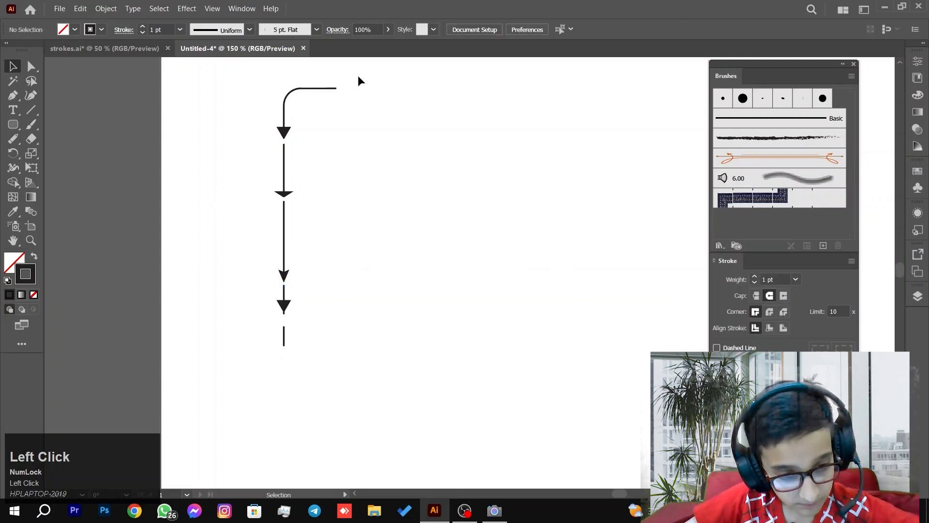
Step: Delete all the arrows and remaining line pieces from the artboard
{"action": "left_click_drag", "start_coordinate": [358, 80], "coordinate": [200, 398]}
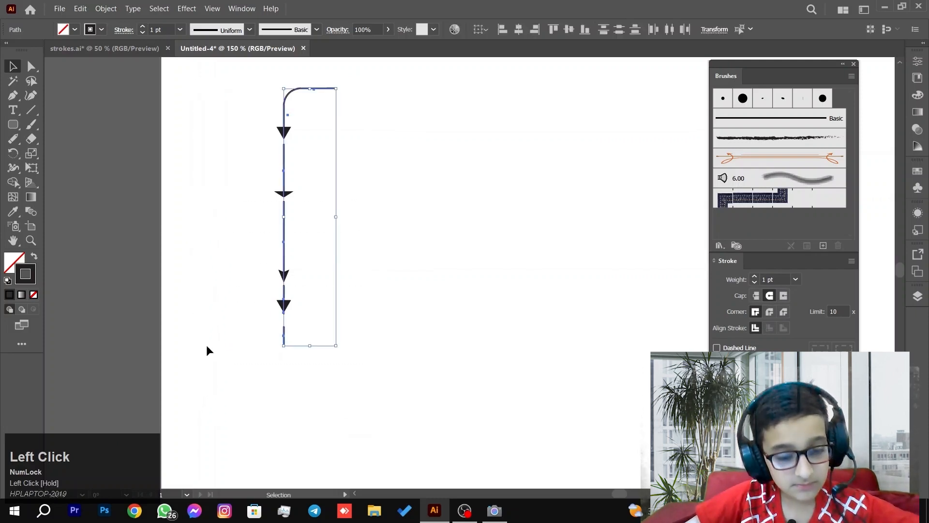
{"action": "key", "text": "Delete"}
{"action": "scroll", "coordinate": [425, 241], "scroll_direction": "down", "scroll_amount": 2}
{"action": "key", "text": "space"}
{"action": "left_click_drag", "start_coordinate": [465, 211], "coordinate": [402, 196]}
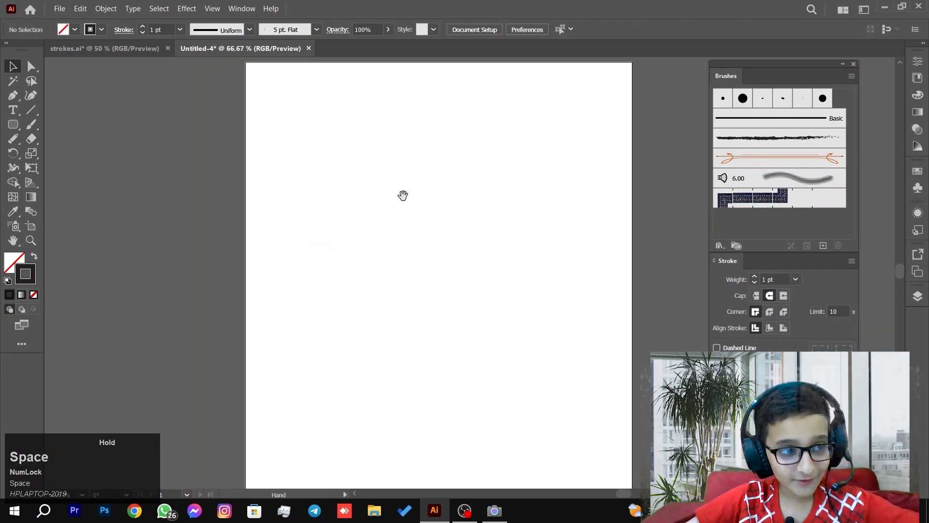
Step: Activate the Join tool with the whole empty artboard in view
{"action": "scroll", "coordinate": [404, 194], "scroll_direction": "down", "scroll_amount": 2}
{"action": "left_click", "coordinate": [422, 210]}
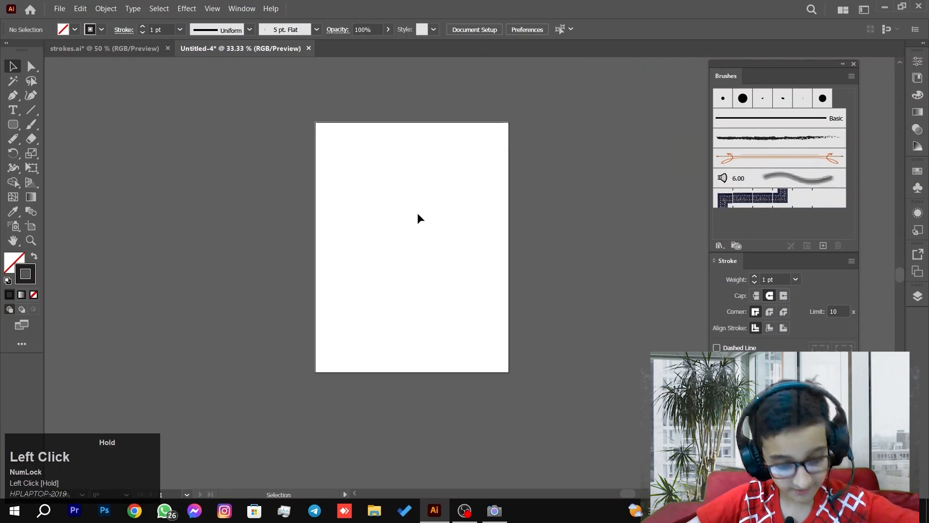
{"action": "scroll", "coordinate": [419, 209], "scroll_direction": "up", "scroll_amount": 1}
{"action": "key", "text": "space"}
{"action": "left_click_drag", "start_coordinate": [419, 209], "coordinate": [398, 198]}
{"action": "right_click", "coordinate": [13, 141]}
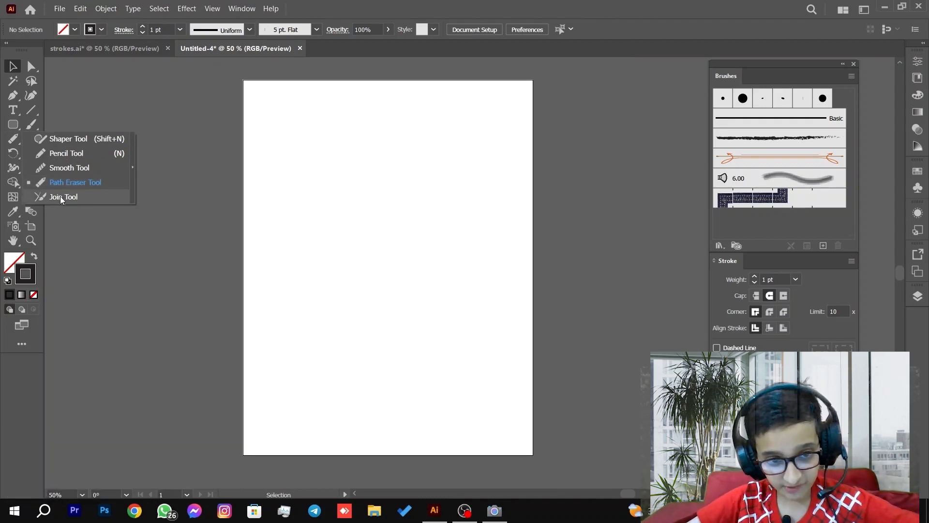
{"action": "left_click", "coordinate": [61, 197]}
Step: Draw a slightly curved diagonal path down toward the artboard's left side with the Pen tool, remove its outgoing handle, and end the path
{"action": "right_click", "coordinate": [16, 124]}
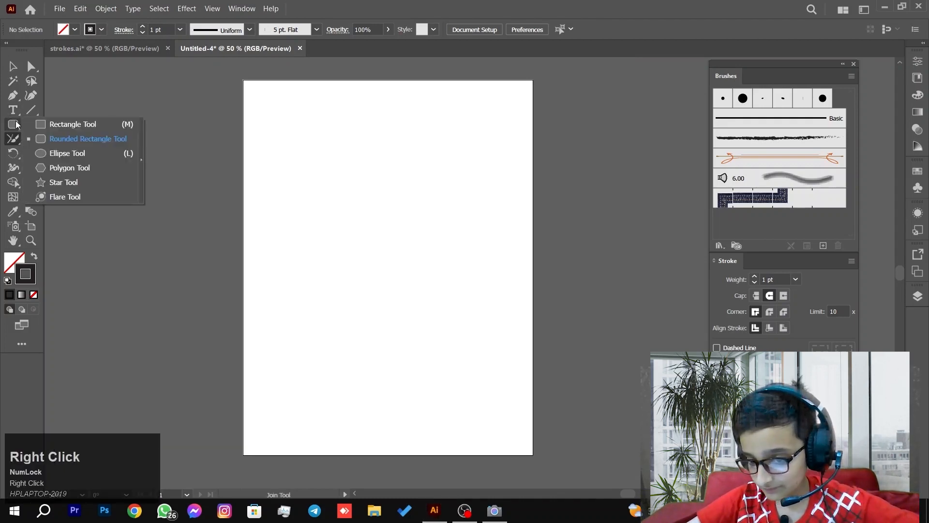
{"action": "left_click", "coordinate": [13, 95]}
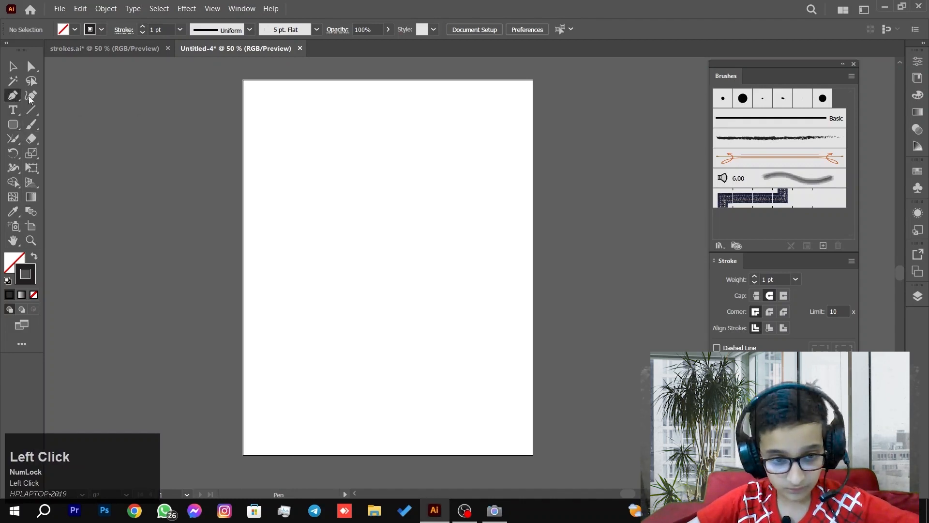
{"action": "left_click", "coordinate": [359, 168]}
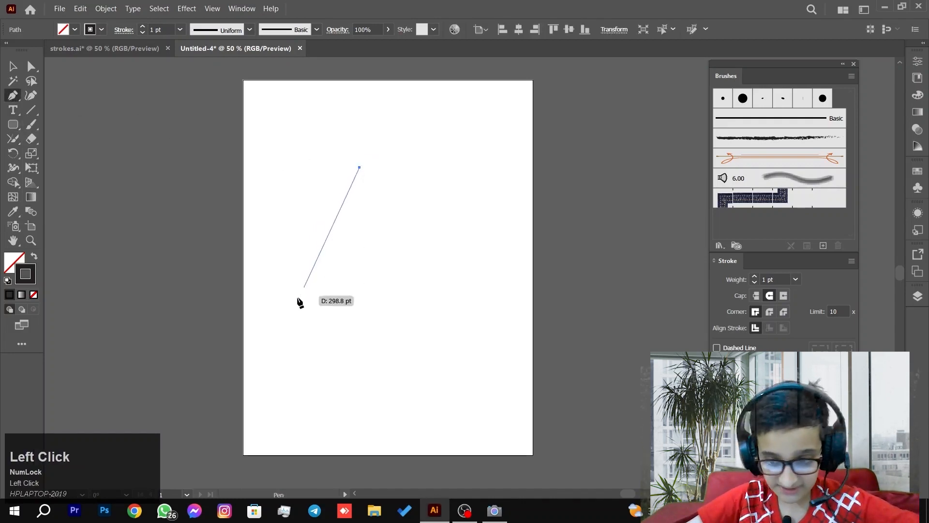
{"action": "left_click", "coordinate": [287, 289]}
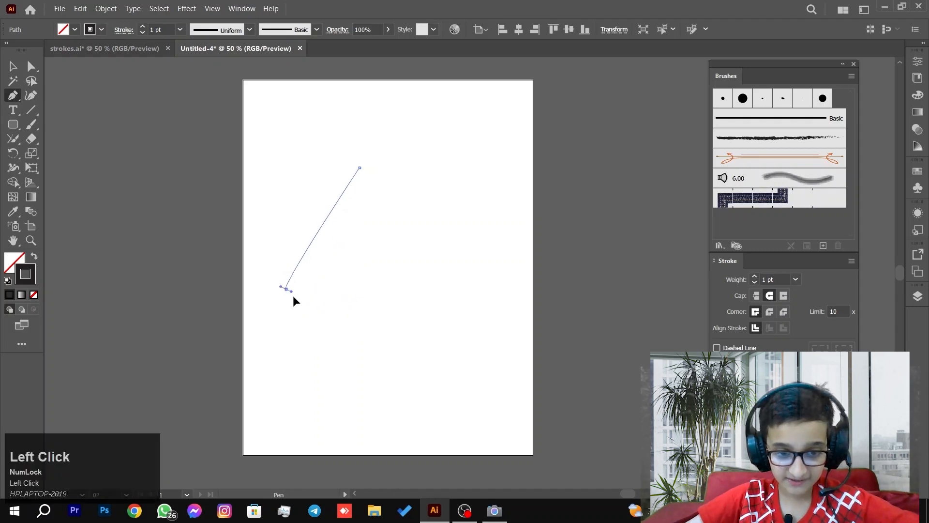
{"action": "left_click_drag", "start_coordinate": [278, 318], "coordinate": [278, 321]}
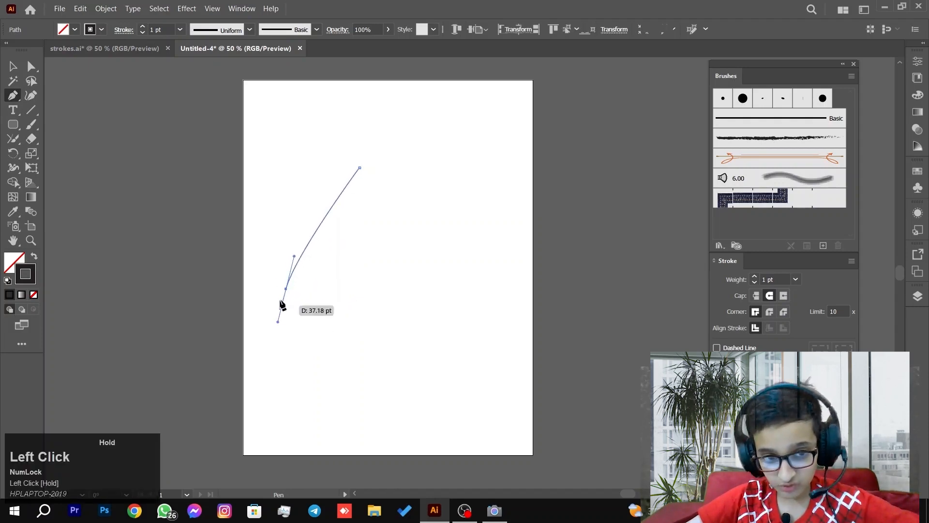
{"action": "left_click", "coordinate": [287, 289]}
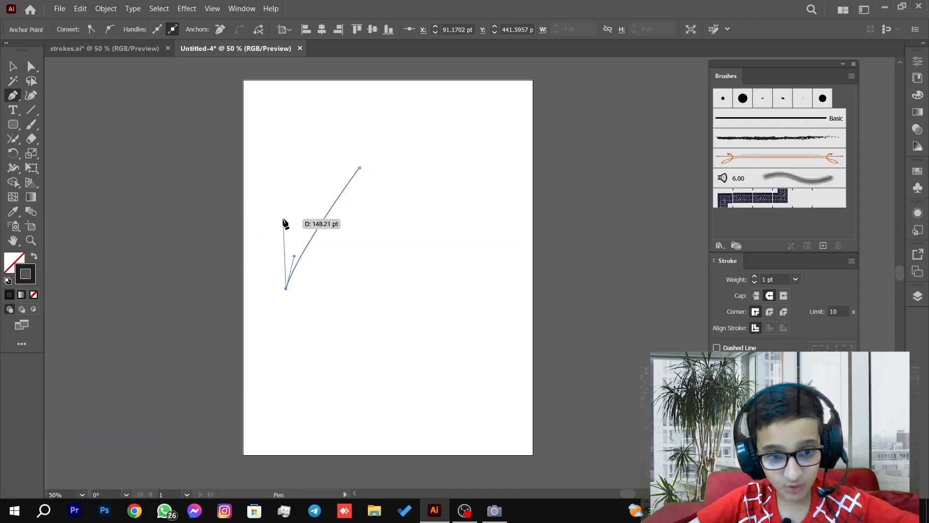
{"action": "left_click", "coordinate": [421, 234], "text": "ctrl"}
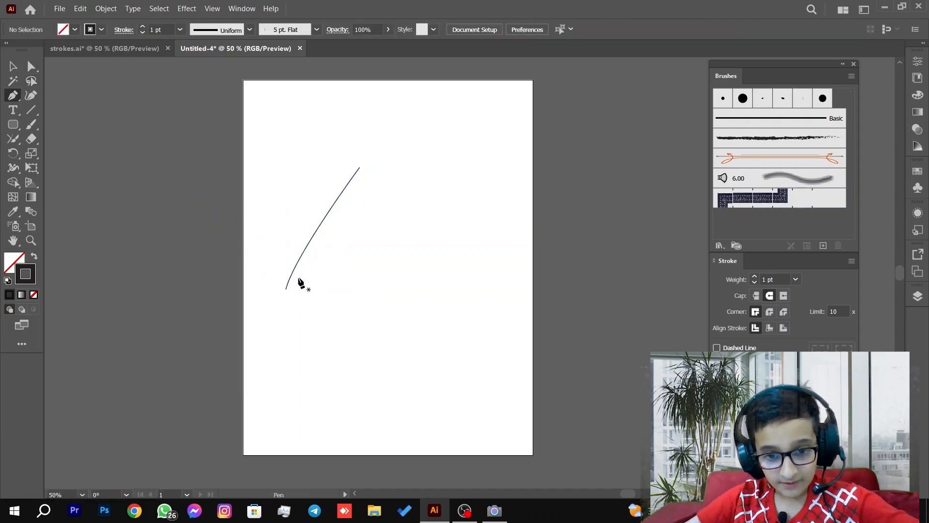
Step: Draw two more slightly curved Pen paths, a base and a right side, so the three separate paths overlap at a triangle's corners
{"action": "left_click", "coordinate": [281, 275]}
{"action": "left_click_drag", "start_coordinate": [431, 300], "coordinate": [511, 306]}
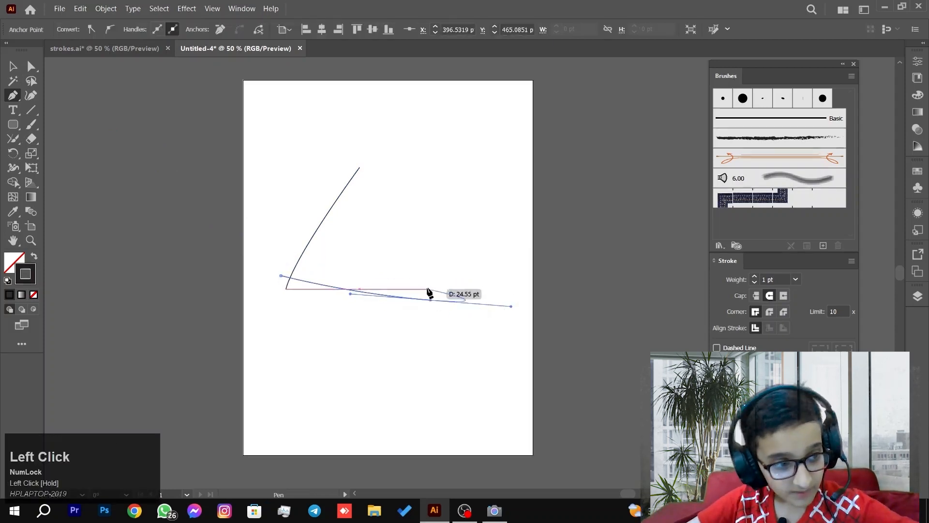
{"action": "left_click", "coordinate": [498, 267], "text": "ctrl"}
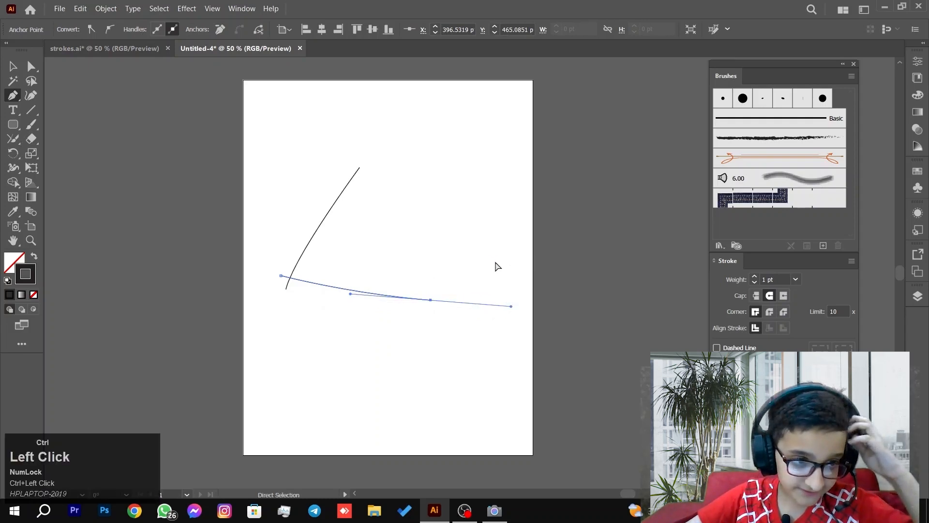
{"action": "left_click", "coordinate": [430, 301]}
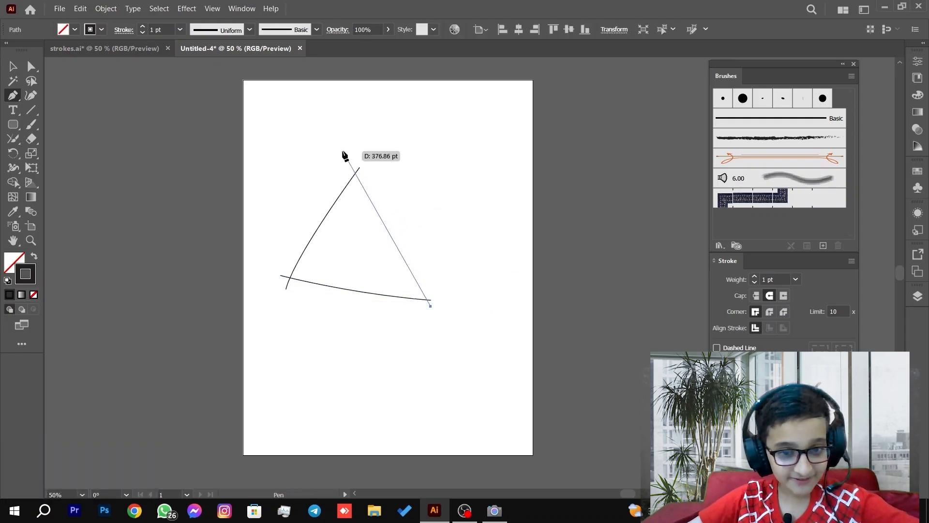
{"action": "left_click_drag", "start_coordinate": [343, 153], "coordinate": [322, 127]}
{"action": "left_click", "coordinate": [265, 122], "text": "ctrl"}
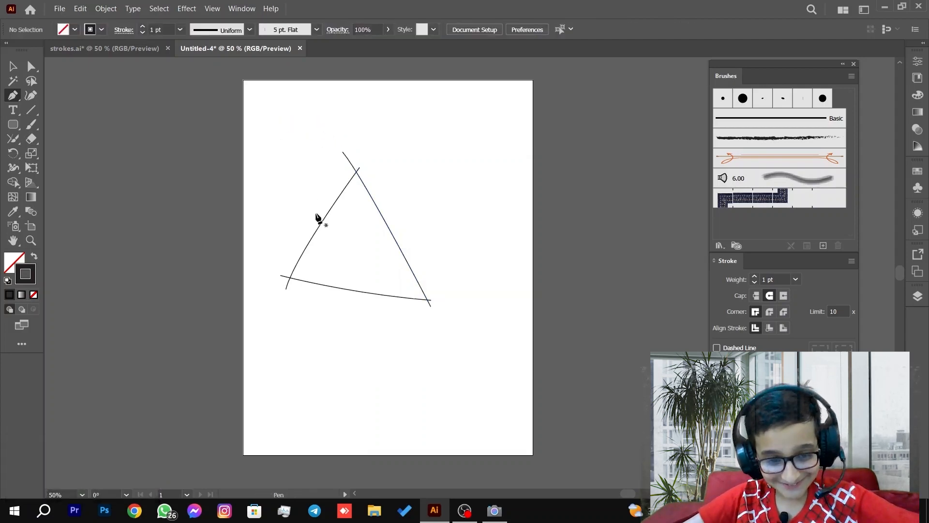
Step: Select all three paths and activate the Join tool for the overlapping ends at the triangle's apex
{"action": "key", "text": "ctrl+a"}
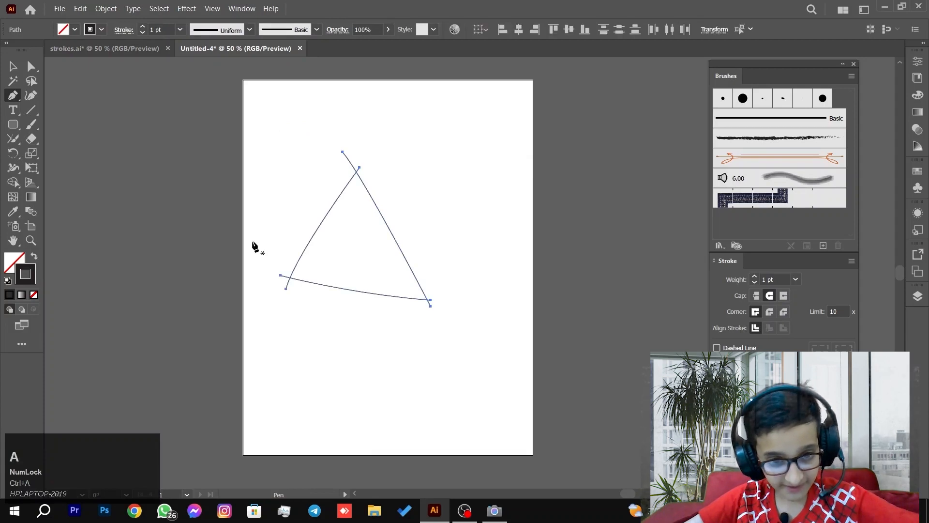
{"action": "left_click", "coordinate": [13, 67]}
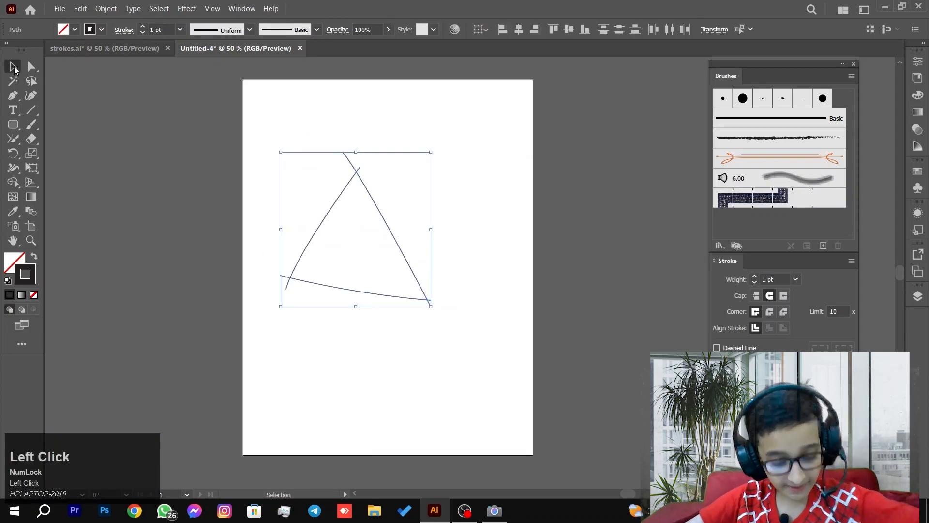
{"action": "left_click", "coordinate": [13, 138]}
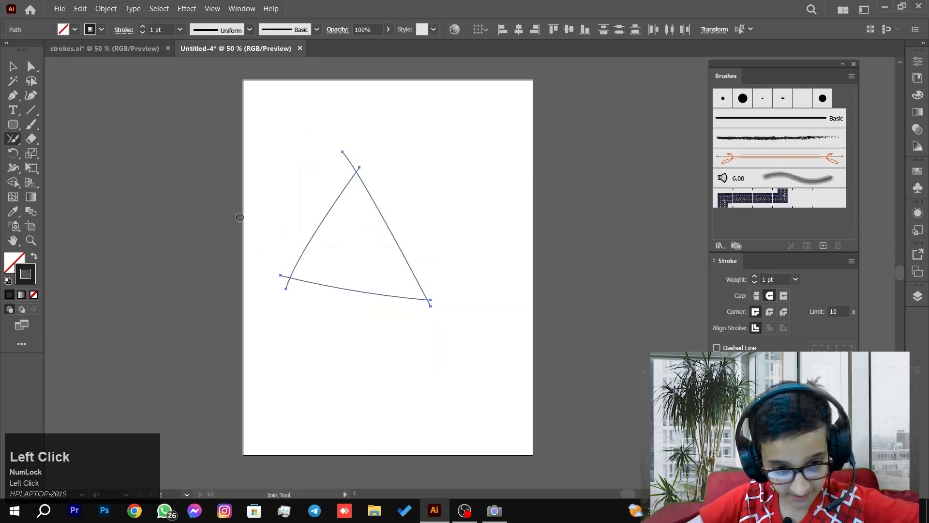
{"action": "scroll", "coordinate": [319, 169], "scroll_direction": "up", "scroll_amount": 4}
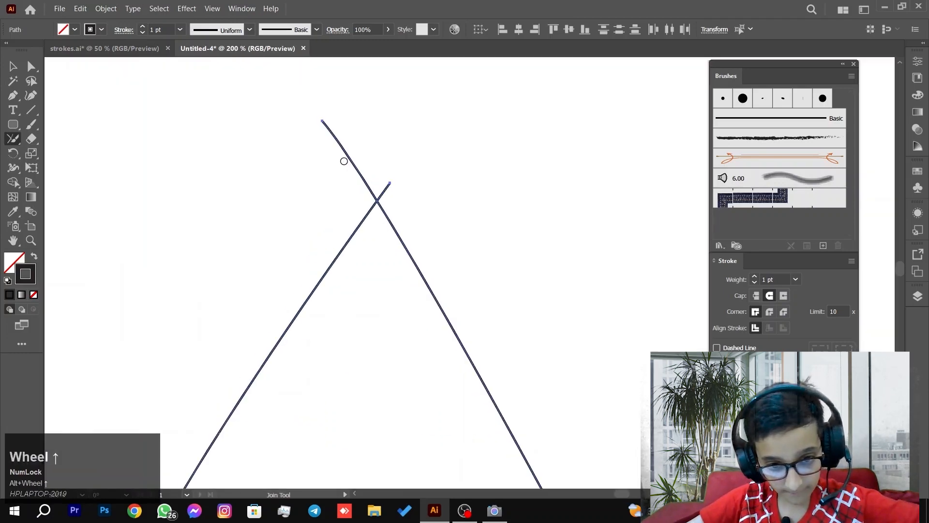
Step: Compare the normal and precise cursors of the Pen and Join tools
{"action": "key", "text": "Caps_Lock"}
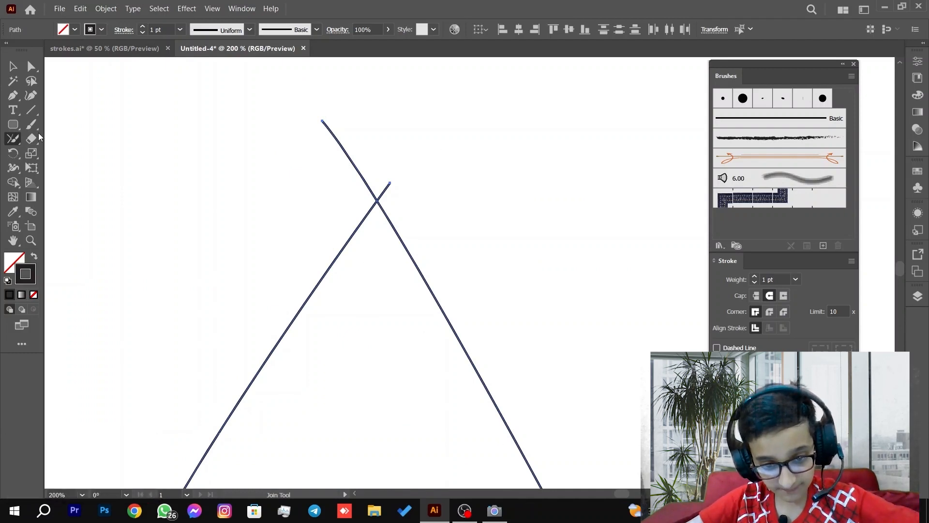
{"action": "left_click", "coordinate": [11, 95]}
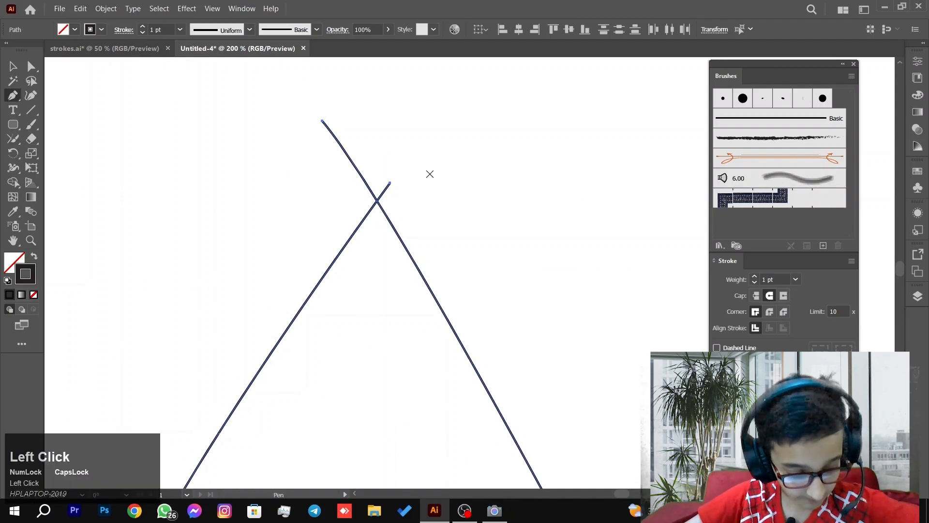
{"action": "key", "text": "Caps_Lock"}
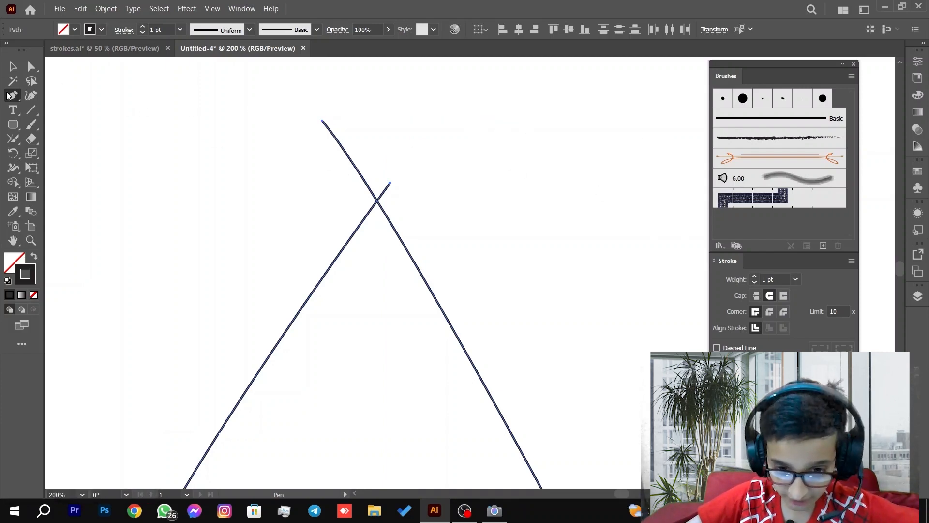
{"action": "left_click", "coordinate": [12, 141]}
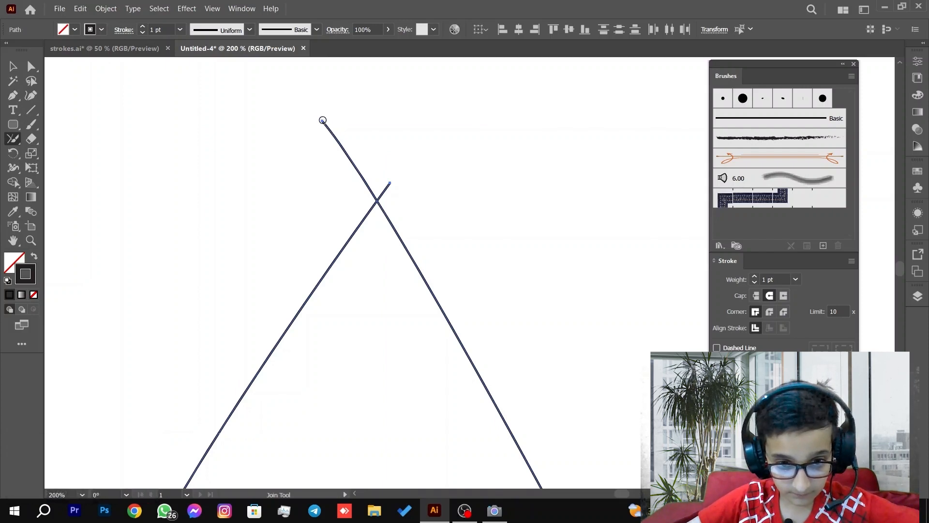
{"action": "key", "text": "Caps_Lock"}
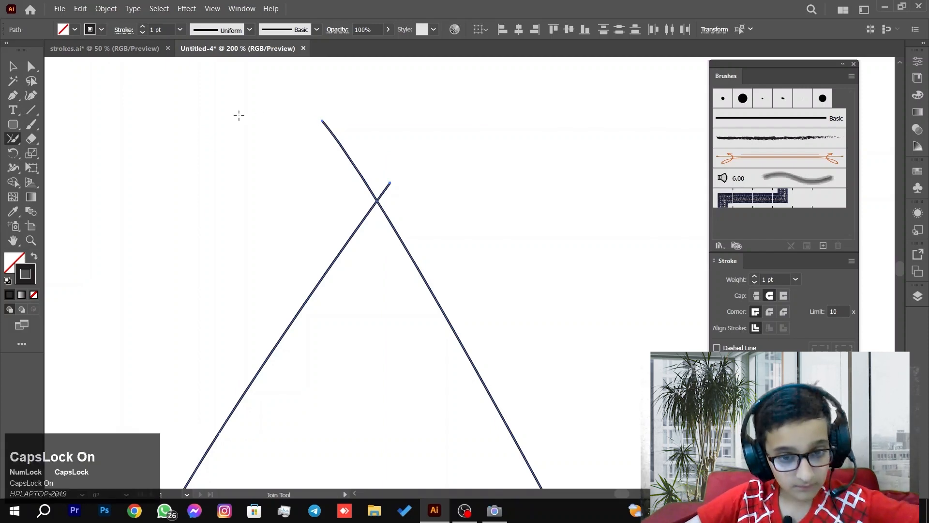
{"action": "key", "text": "Caps_Lock"}
Step: Try the 15 pt. Round and 5 pt. Flat brushes on the selected paths, and undo the brush changes
{"action": "left_click", "coordinate": [32, 124]}
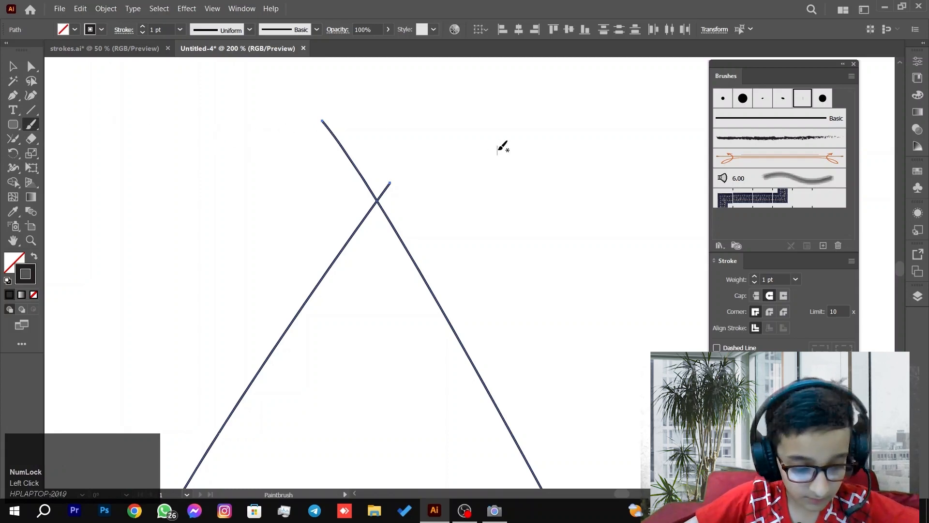
{"action": "left_click", "coordinate": [743, 98]}
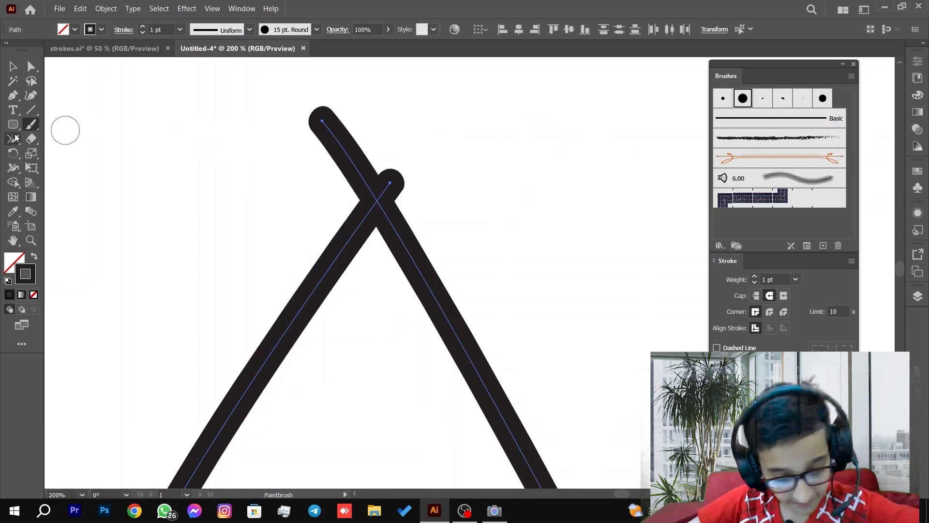
{"action": "key", "text": "Caps_Lock"}
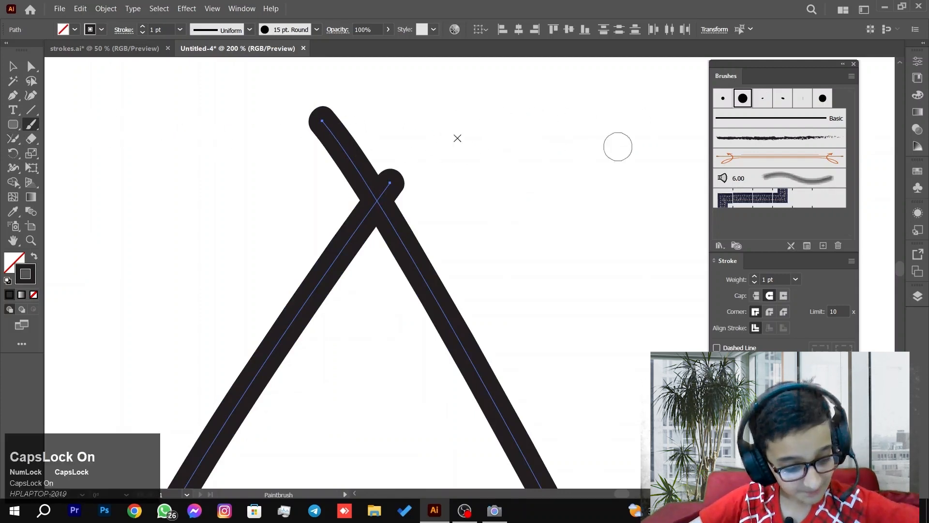
{"action": "left_click", "coordinate": [796, 98]}
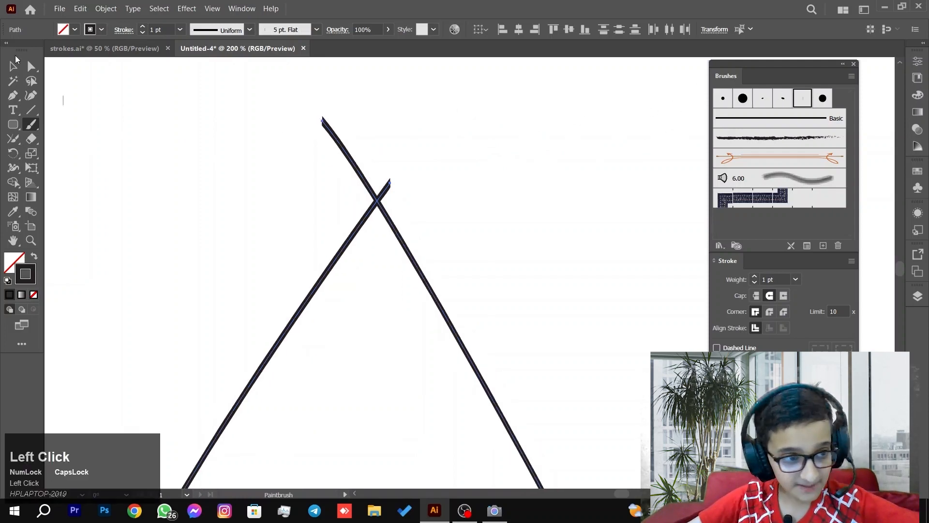
{"action": "key", "text": "ctrl+z"}
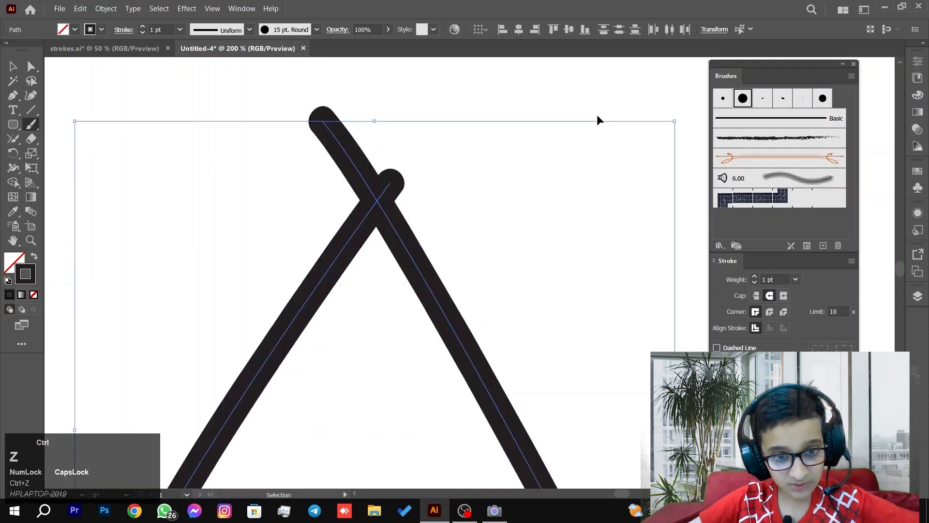
{"action": "key", "text": "ctrl+z"}
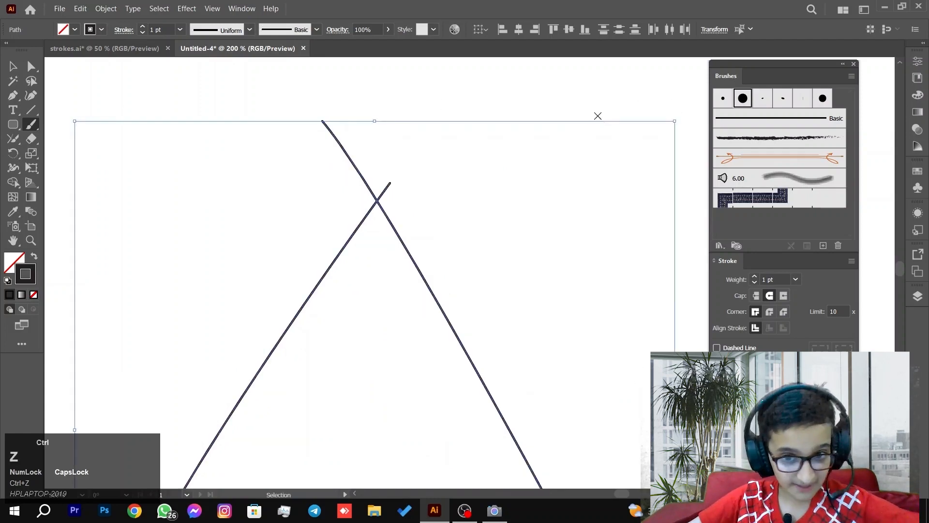
Step: Join the two side paths at the triangle's apex with the Join tool, trimming the overlapping ends
{"action": "left_click", "coordinate": [12, 58]}
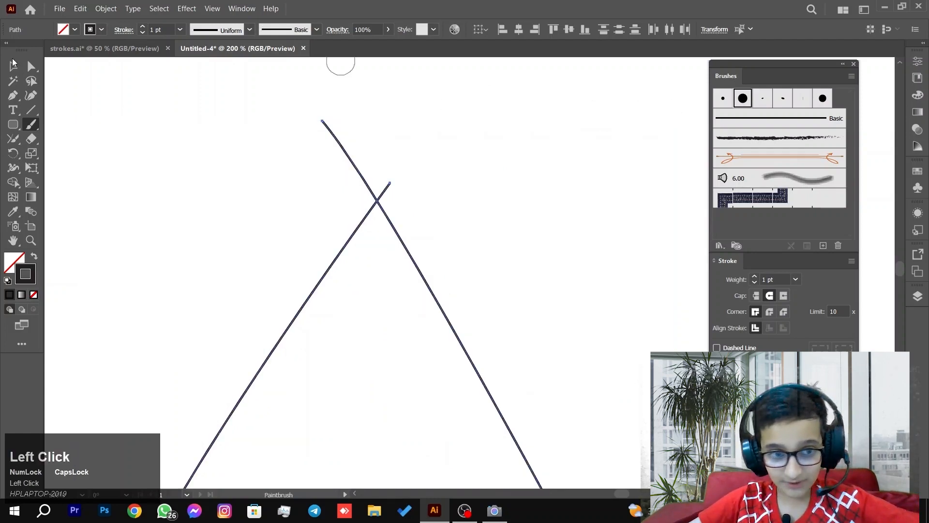
{"action": "left_click", "coordinate": [8, 139]}
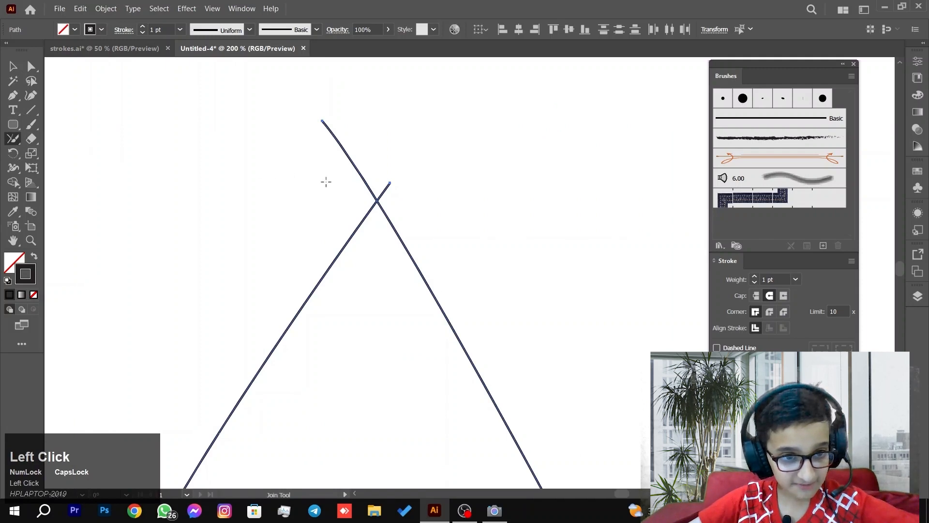
{"action": "key", "text": "Caps_Lock"}
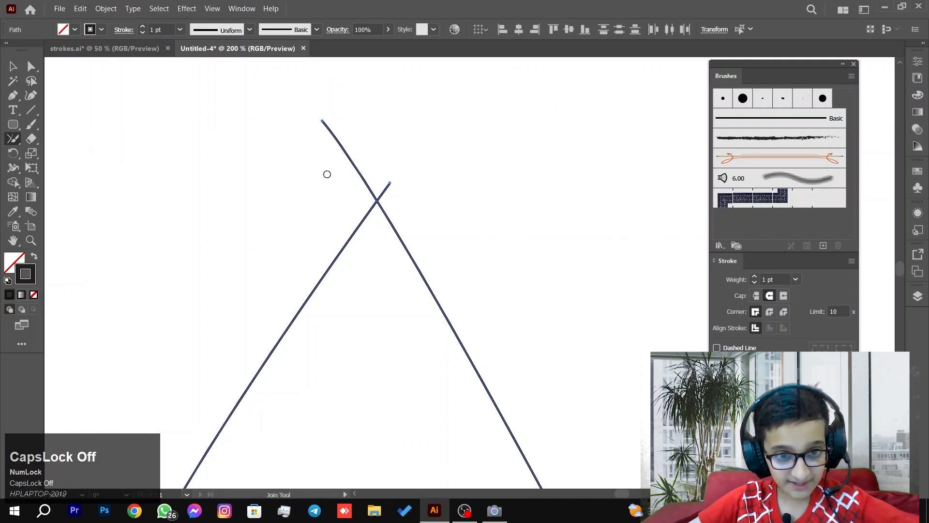
{"action": "mouse_move", "coordinate": [322, 178]}
{"action": "left_mouse_down"}
{"action": "mouse_move", "coordinate": [315, 180]}
{"action": "mouse_move", "coordinate": [379, 191]}
{"action": "mouse_move", "coordinate": [393, 203]}
{"action": "left_mouse_up"}
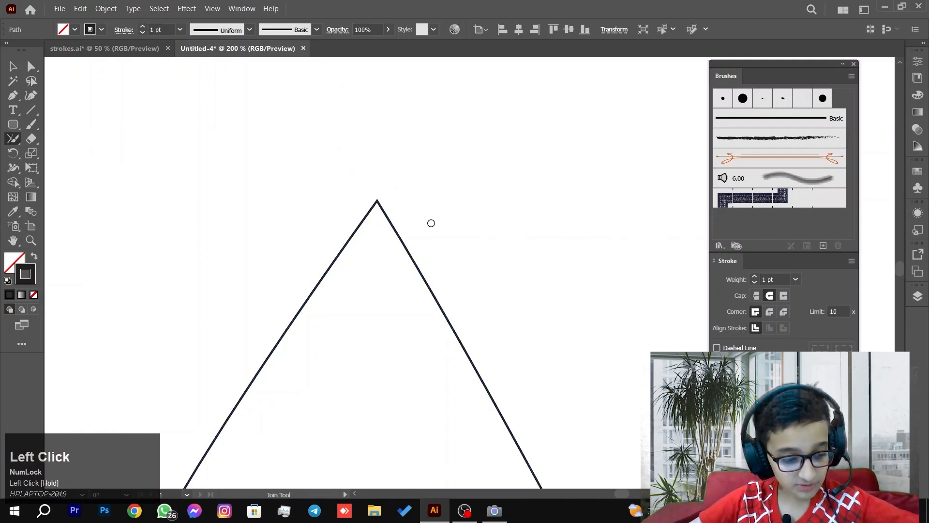
Step: Select all the paths again and join the base to the right side at the lower-right corner with the Join tool
{"action": "scroll", "coordinate": [431, 223], "scroll_direction": "down", "scroll_amount": 3}
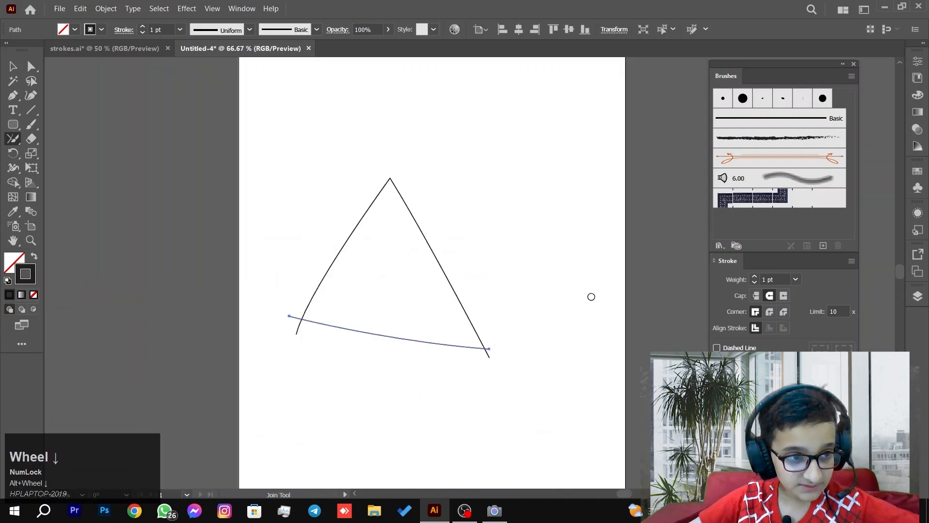
{"action": "left_click", "coordinate": [466, 402]}
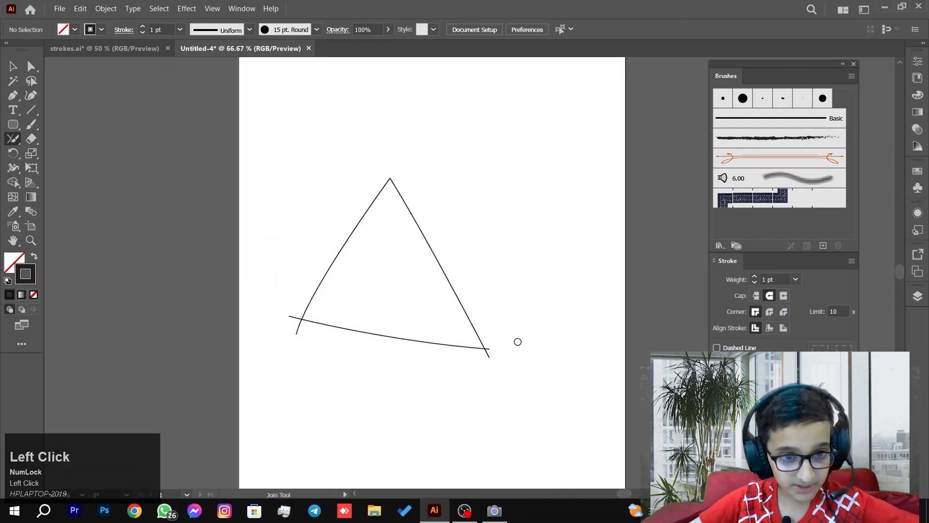
{"action": "key", "text": "ctrl+Left"}
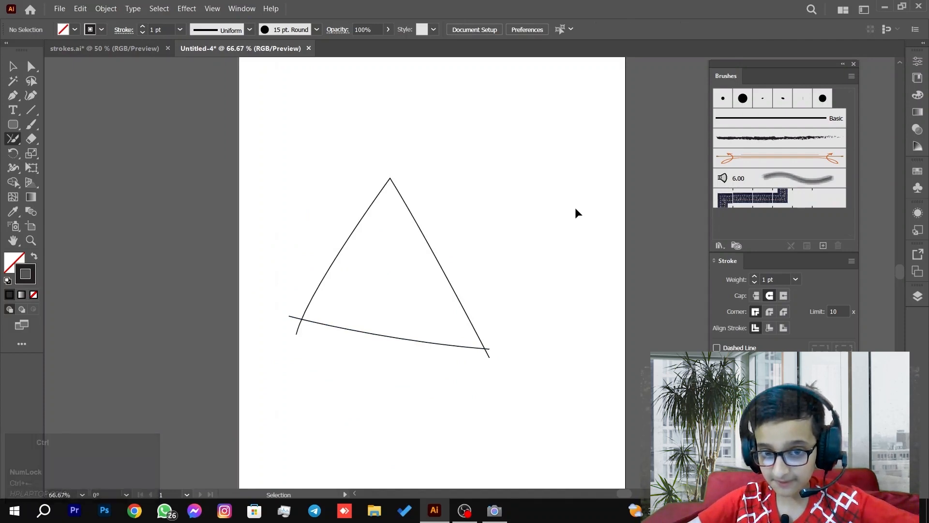
{"action": "key", "text": "ctrl+a"}
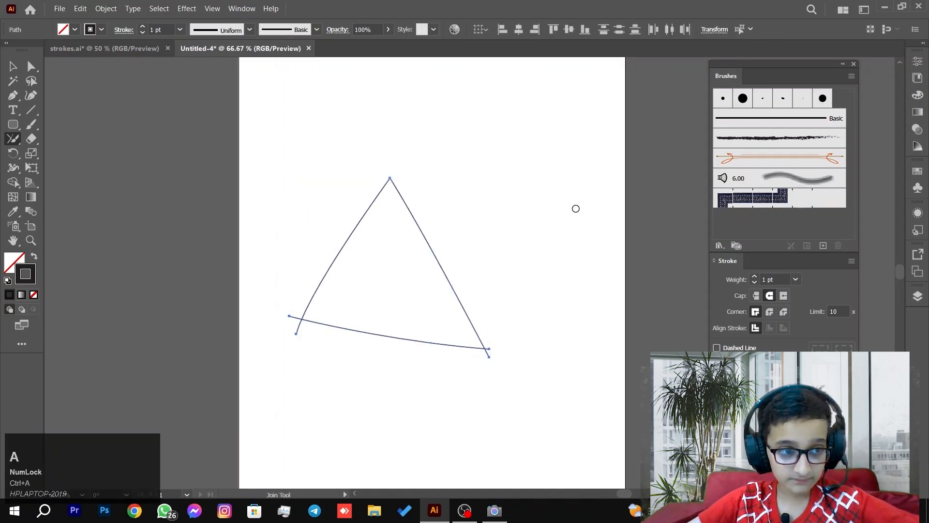
{"action": "scroll", "coordinate": [382, 300], "scroll_direction": "up", "scroll_amount": 3}
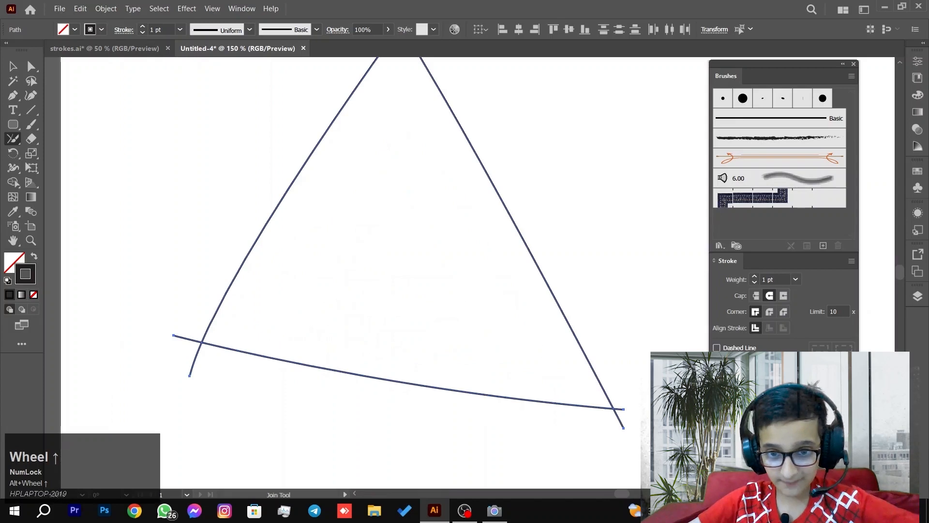
{"action": "left_click_drag", "start_coordinate": [618, 399], "coordinate": [609, 457]}
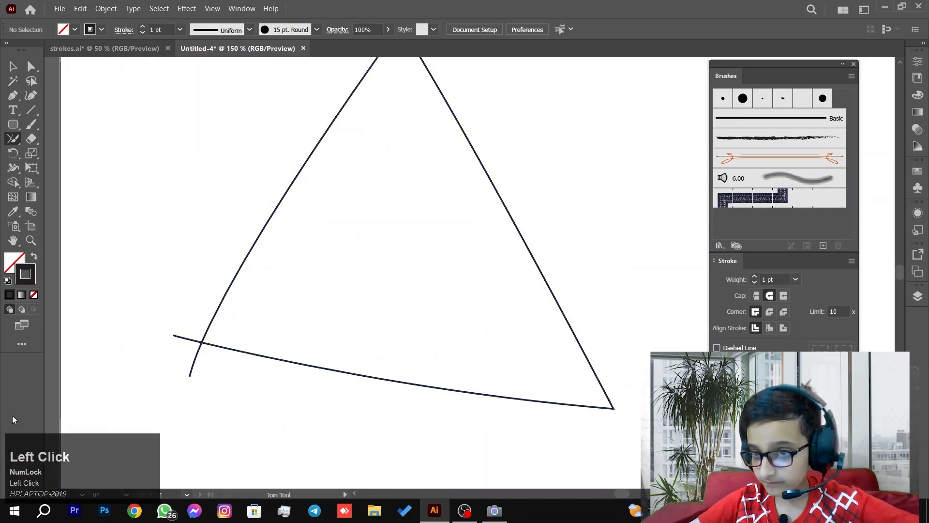
Step: Reselect the path and join its crossing ends at the lower-left corner with the Join tool to close the triangle
{"action": "left_click_drag", "start_coordinate": [140, 300], "coordinate": [230, 410]}
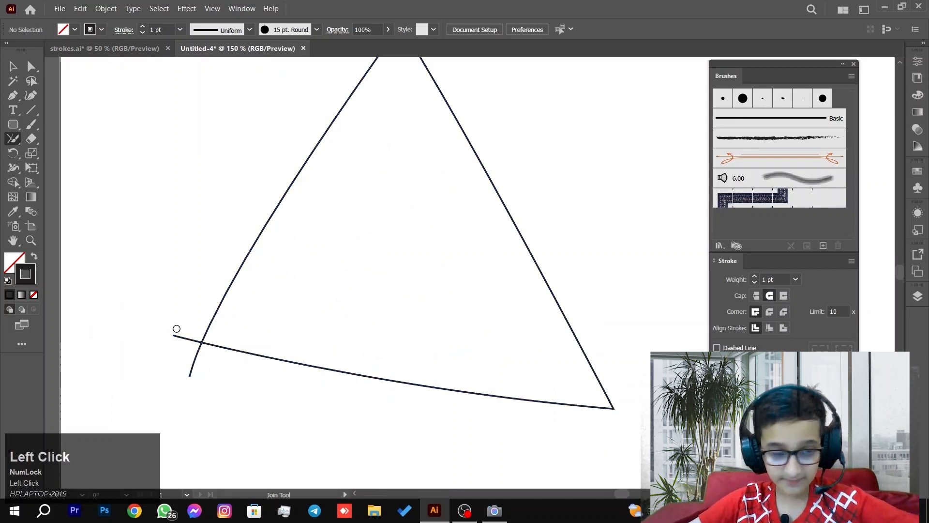
{"action": "key", "text": "ctrl+a"}
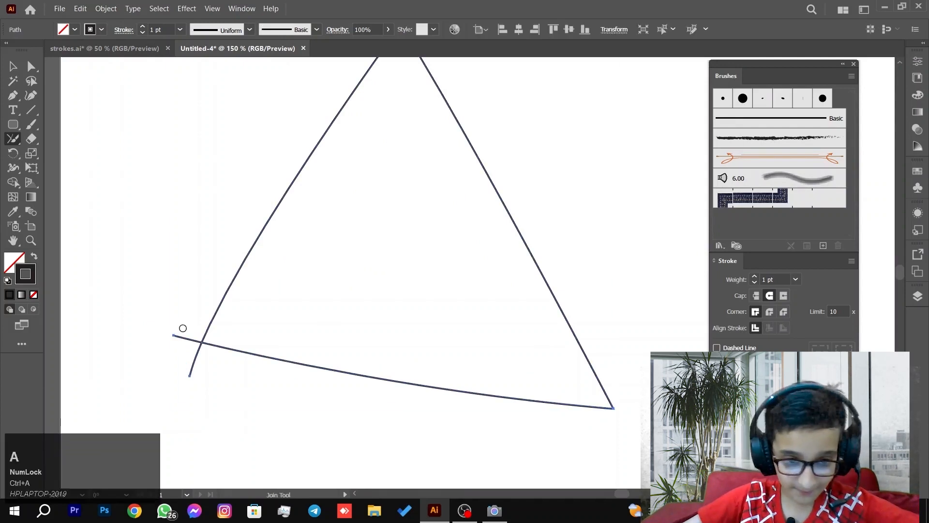
{"action": "left_click_drag", "start_coordinate": [182, 328], "coordinate": [221, 373]}
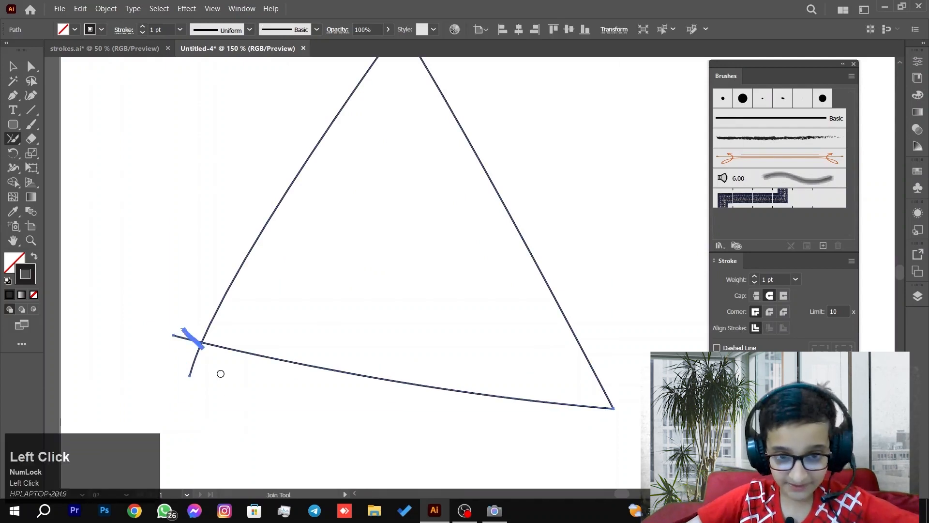
{"action": "left_click", "coordinate": [12, 65]}
{"action": "scroll", "coordinate": [273, 167], "scroll_direction": "down", "scroll_amount": 2}
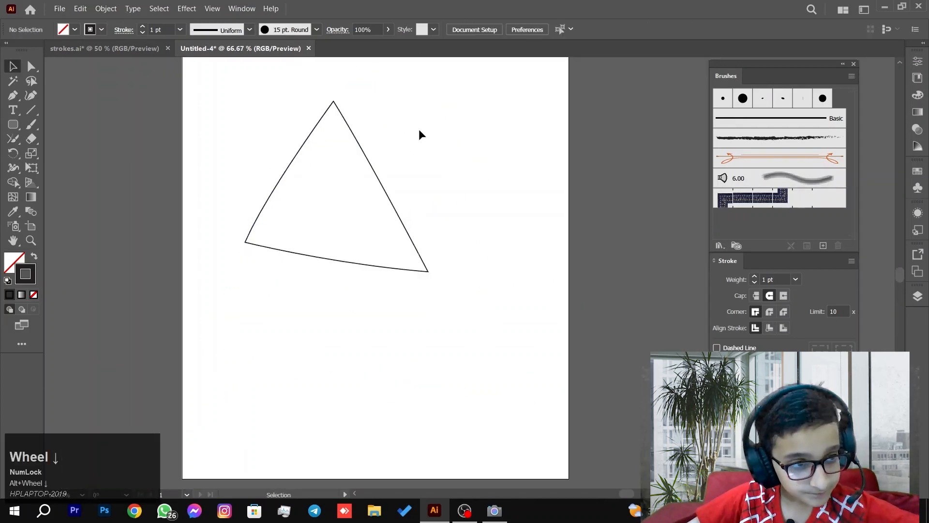
Step: Move the triangle's lower-right corner anchor inward with Direct Selection, bending the right side
{"action": "left_click_drag", "start_coordinate": [425, 149], "coordinate": [364, 227]}
{"action": "left_click", "coordinate": [32, 65]}
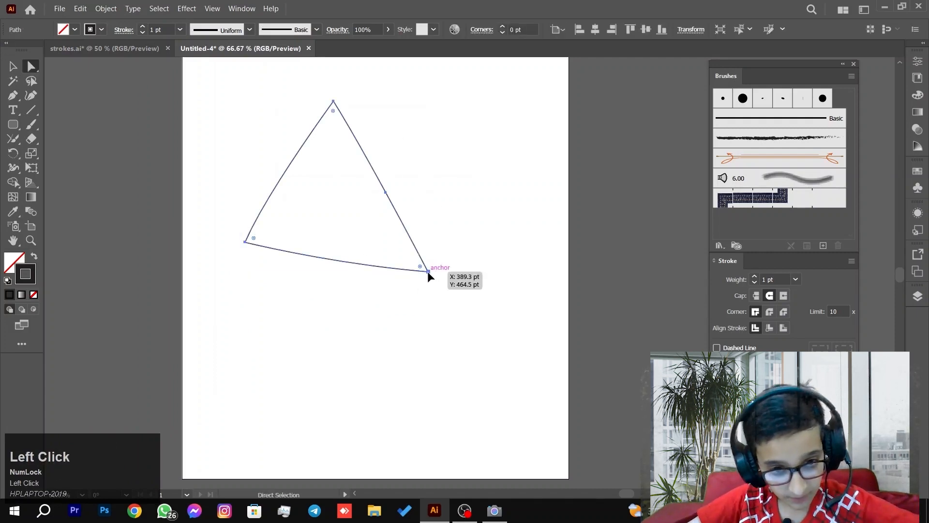
{"action": "left_click_drag", "start_coordinate": [428, 271], "coordinate": [393, 233]}
{"action": "left_click", "coordinate": [413, 261]}
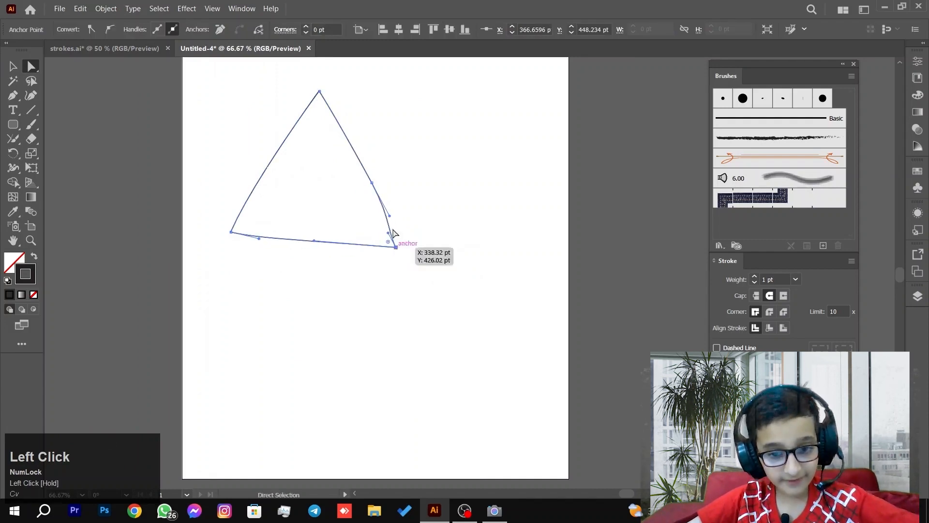
{"action": "left_click_drag", "start_coordinate": [373, 167], "coordinate": [363, 207]}
{"action": "left_click_drag", "start_coordinate": [365, 242], "coordinate": [367, 241]}
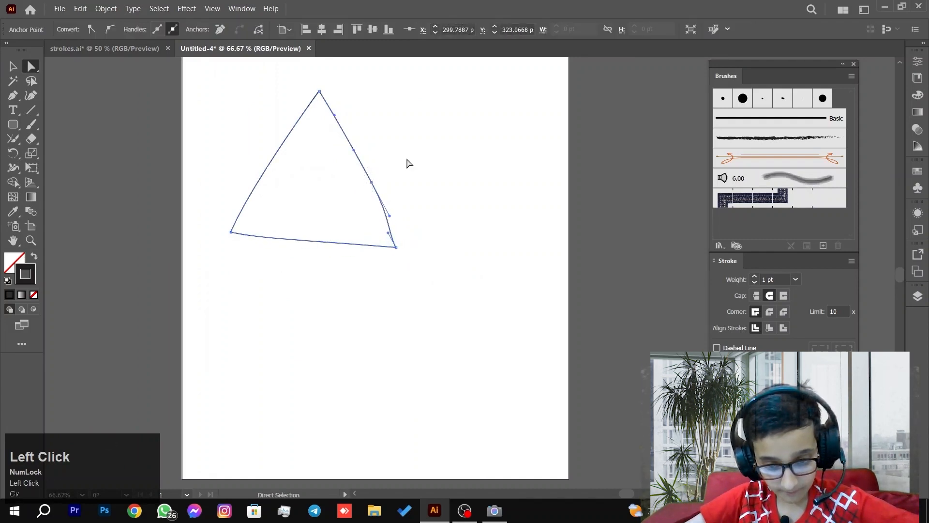
{"action": "left_click", "coordinate": [406, 166]}
{"action": "left_click", "coordinate": [331, 245]}
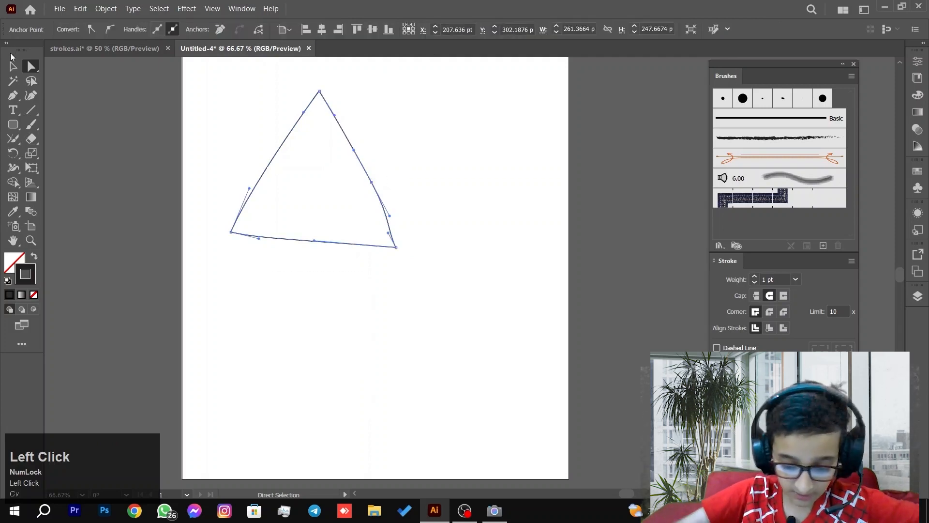
{"action": "left_click", "coordinate": [13, 66]}
{"action": "left_click", "coordinate": [155, 52]}
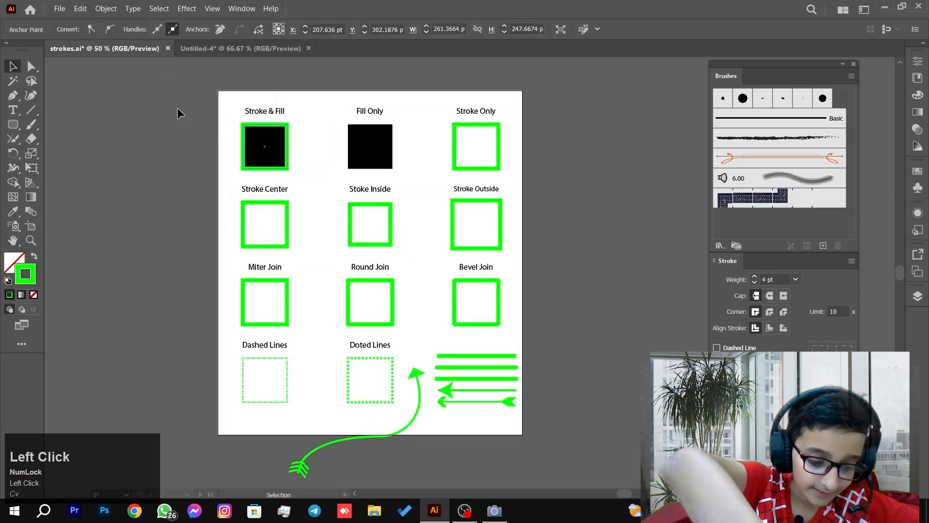
{"action": "left_click", "coordinate": [238, 47]}
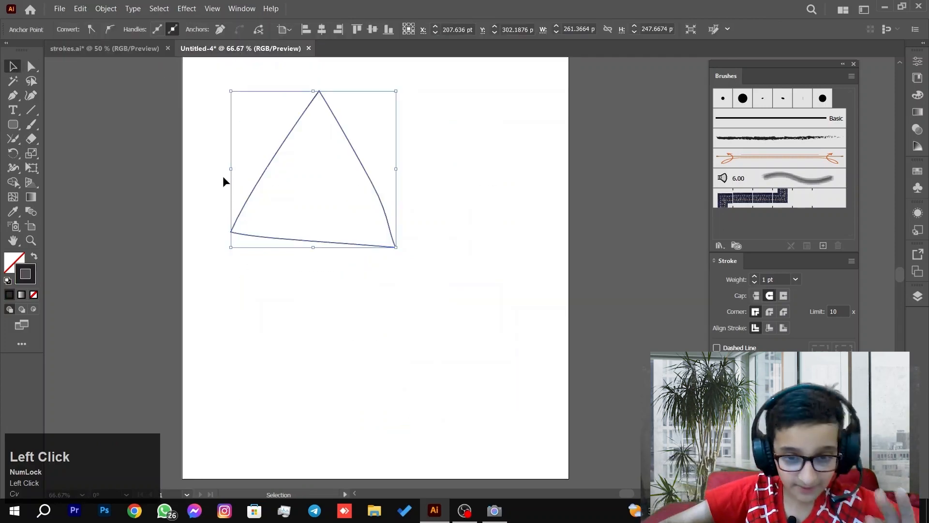
Step: Smooth the triangle's path with repeated Smooth tool strokes, evening out the bent right side, and deselect it
{"action": "left_click", "coordinate": [226, 150]}
{"action": "scroll", "coordinate": [235, 150], "scroll_direction": "up", "scroll_amount": 2}
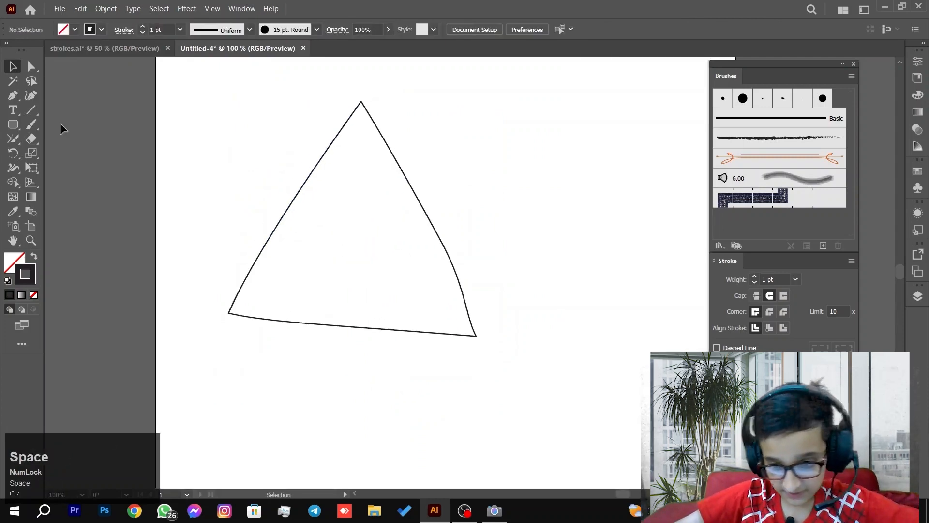
{"action": "left_click", "coordinate": [283, 215]}
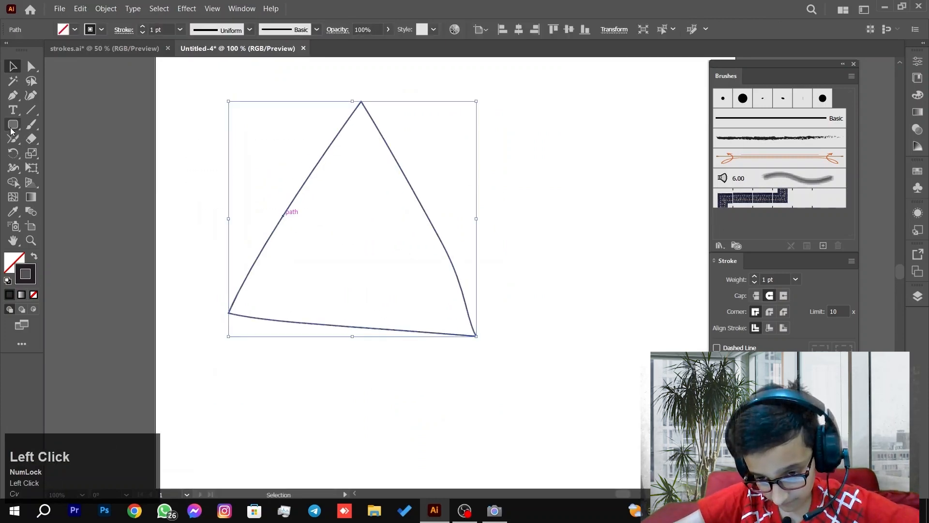
{"action": "right_click", "coordinate": [12, 137]}
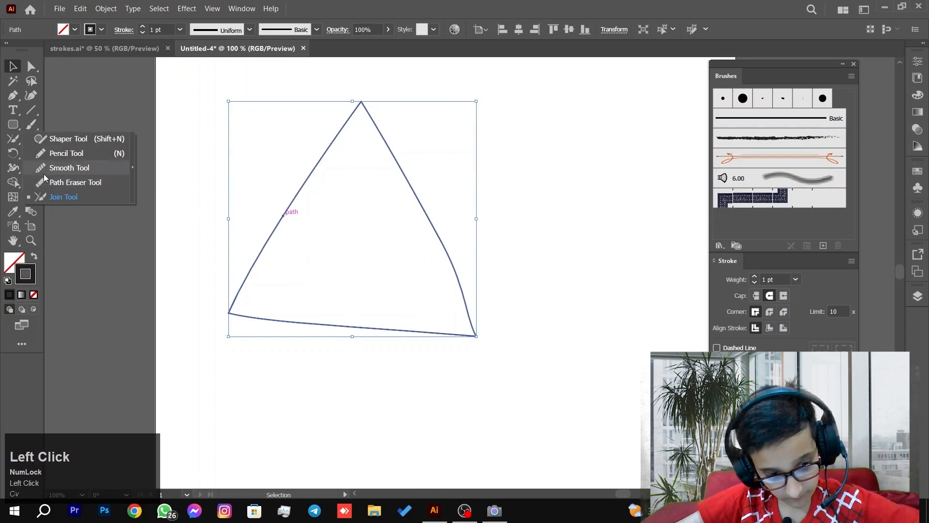
{"action": "left_click", "coordinate": [68, 168]}
{"action": "mouse_move", "coordinate": [437, 232]}
{"action": "left_mouse_down"}
{"action": "mouse_move", "coordinate": [461, 284]}
{"action": "mouse_move", "coordinate": [457, 315]}
{"action": "mouse_move", "coordinate": [461, 295]}
{"action": "mouse_move", "coordinate": [456, 279]}
{"action": "mouse_move", "coordinate": [427, 311]}
{"action": "left_mouse_up"}
{"action": "mouse_move", "coordinate": [452, 235]}
{"action": "left_mouse_down"}
{"action": "mouse_move", "coordinate": [462, 330]}
{"action": "mouse_move", "coordinate": [450, 315]}
{"action": "left_mouse_up"}
{"action": "left_click_drag", "start_coordinate": [478, 196], "coordinate": [448, 330]}
{"action": "mouse_move", "coordinate": [432, 312]}
{"action": "left_mouse_down"}
{"action": "mouse_move", "coordinate": [425, 277]}
{"action": "mouse_move", "coordinate": [437, 242]}
{"action": "left_mouse_up"}
{"action": "left_click_drag", "start_coordinate": [367, 165], "coordinate": [379, 185]}
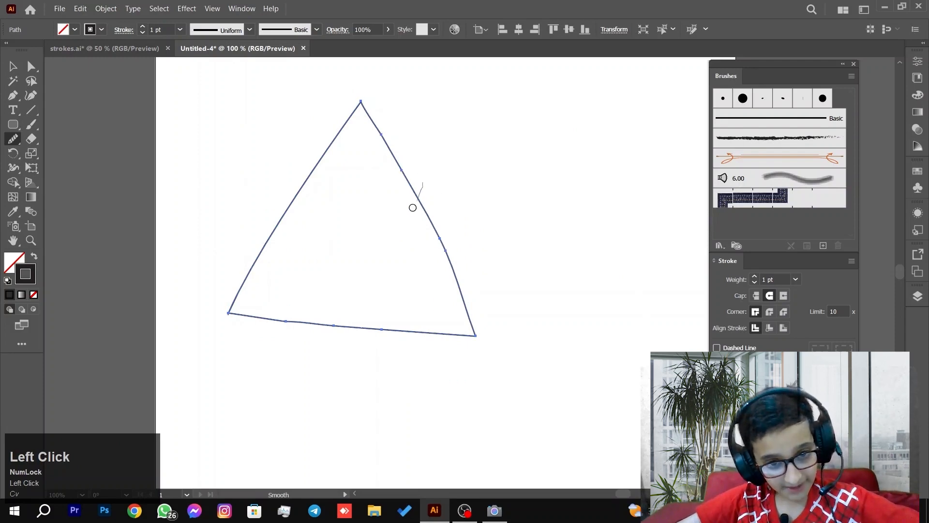
{"action": "mouse_move", "coordinate": [442, 252]}
{"action": "left_mouse_down"}
{"action": "mouse_move", "coordinate": [440, 234]}
{"action": "mouse_move", "coordinate": [433, 254]}
{"action": "left_mouse_up"}
{"action": "mouse_move", "coordinate": [483, 329]}
{"action": "left_mouse_down"}
{"action": "mouse_move", "coordinate": [466, 340]}
{"action": "mouse_move", "coordinate": [367, 311]}
{"action": "mouse_move", "coordinate": [313, 319]}
{"action": "mouse_move", "coordinate": [465, 335]}
{"action": "mouse_move", "coordinate": [458, 325]}
{"action": "mouse_move", "coordinate": [476, 334]}
{"action": "left_mouse_up"}
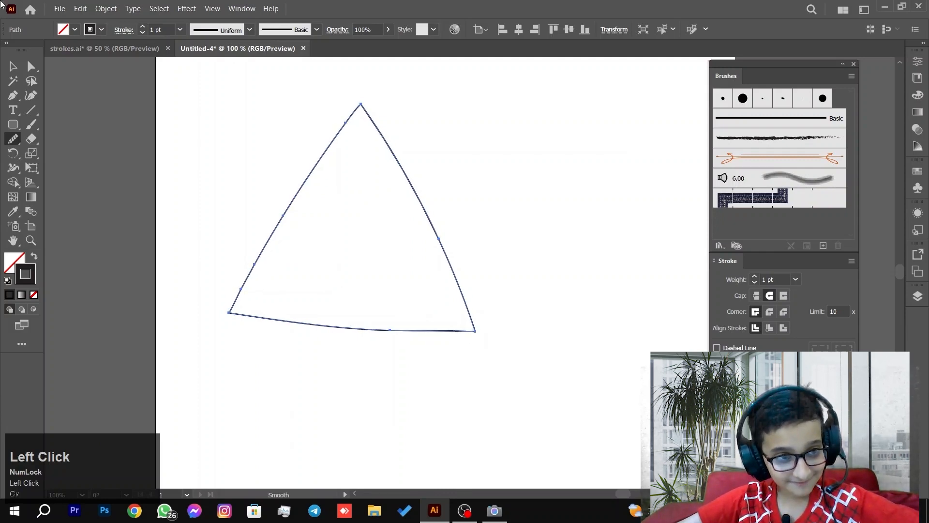
{"action": "left_click", "coordinate": [14, 66]}
{"action": "left_click", "coordinate": [232, 154]}
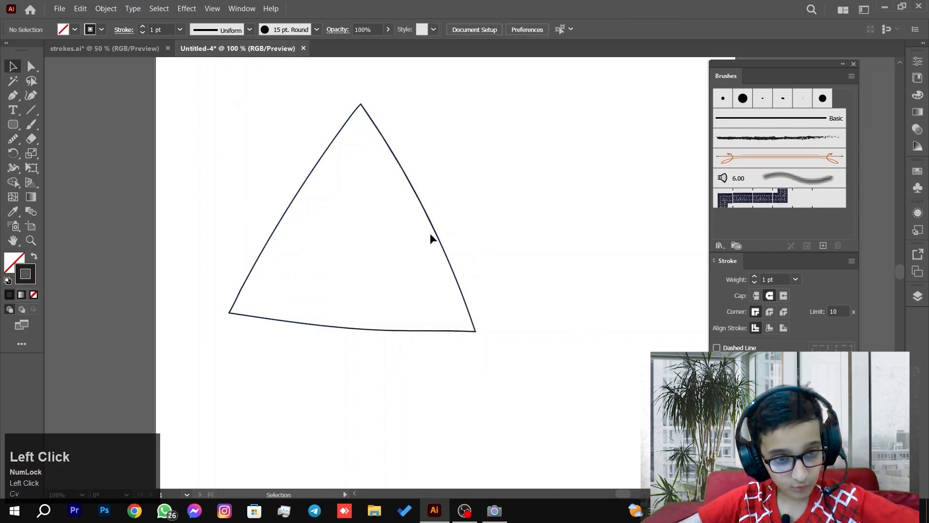
{"action": "scroll", "coordinate": [453, 222], "scroll_direction": "down", "scroll_amount": 3}
{"action": "scroll", "coordinate": [453, 221], "scroll_direction": "up", "scroll_amount": 1}
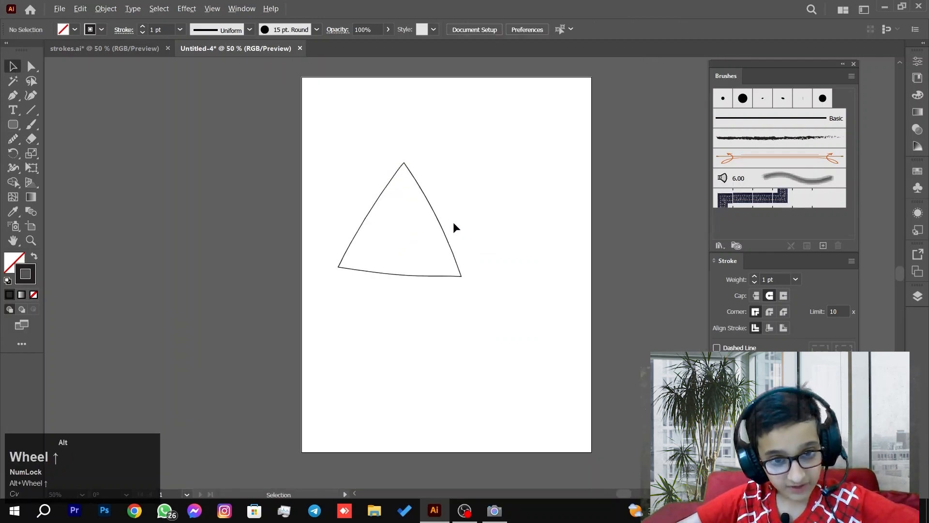
{"action": "left_click", "coordinate": [466, 209]}
{"action": "left_click_drag", "start_coordinate": [466, 209], "coordinate": [437, 203]}
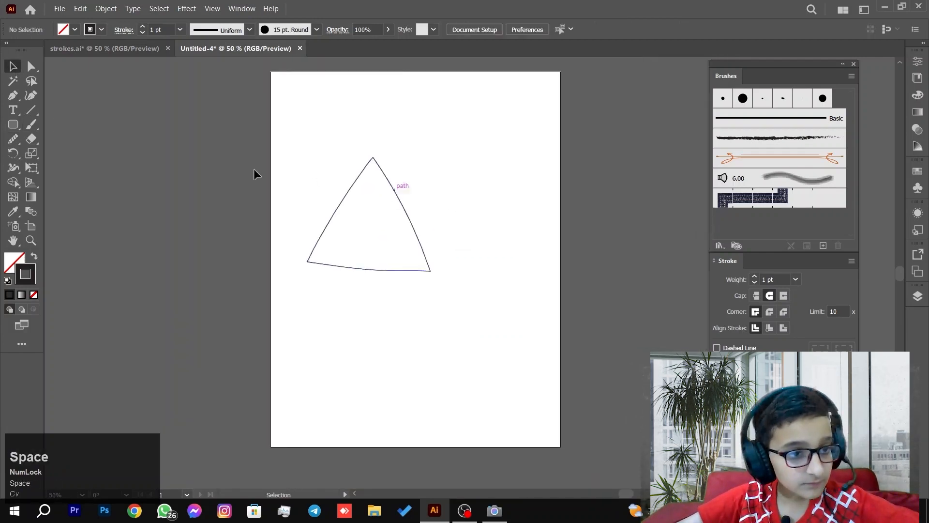
{"action": "left_click", "coordinate": [340, 194]}
{"action": "left_click_drag", "start_coordinate": [371, 233], "coordinate": [431, 279]}
{"action": "left_click", "coordinate": [498, 281]}
{"action": "left_click", "coordinate": [471, 242]}
{"action": "left_click_drag", "start_coordinate": [472, 242], "coordinate": [288, 280]}
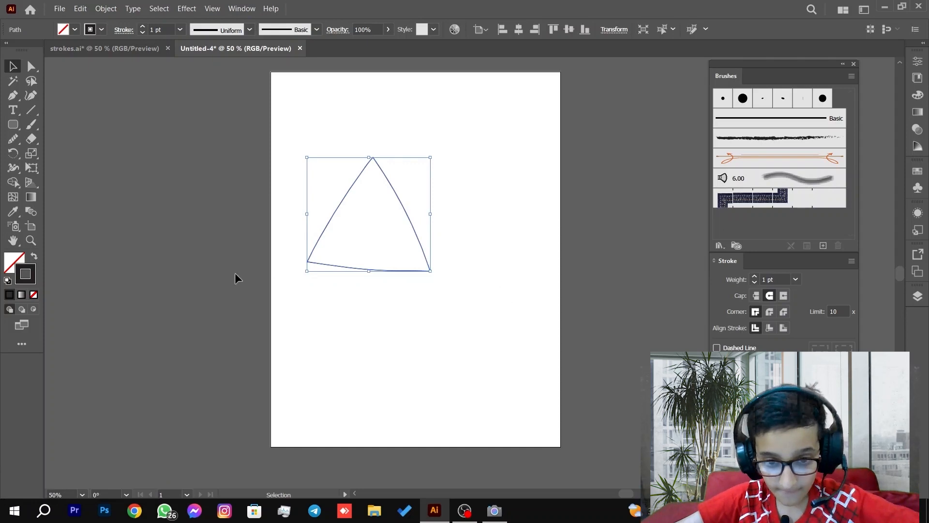
Step: Delete the triangle so the artboard is empty
{"action": "left_click", "coordinate": [413, 246]}
{"action": "left_click", "coordinate": [472, 161]}
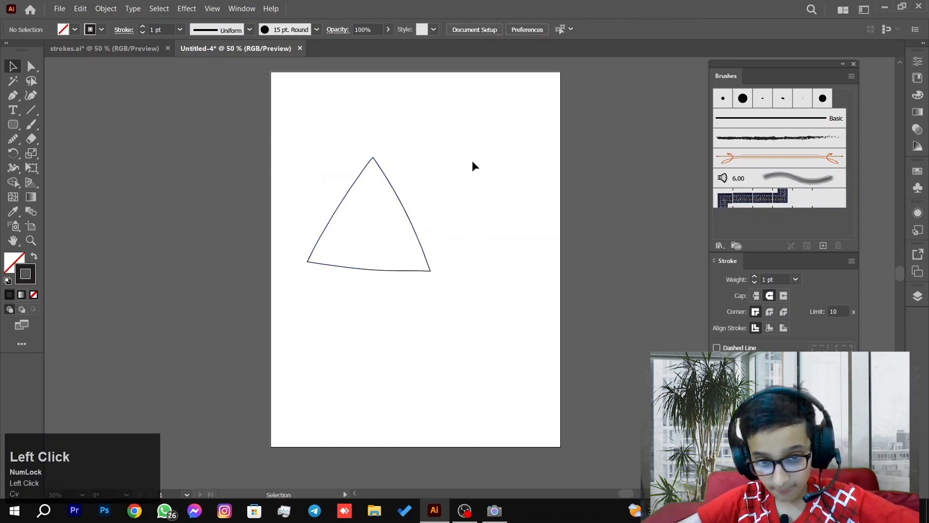
{"action": "left_click", "coordinate": [428, 241]}
{"action": "key", "text": "Delete"}
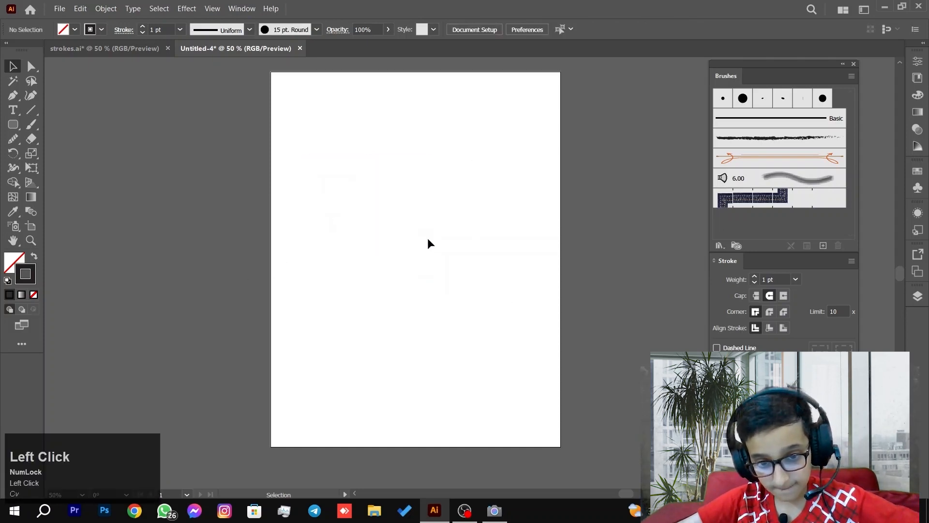
{"action": "left_click", "coordinate": [13, 81]}
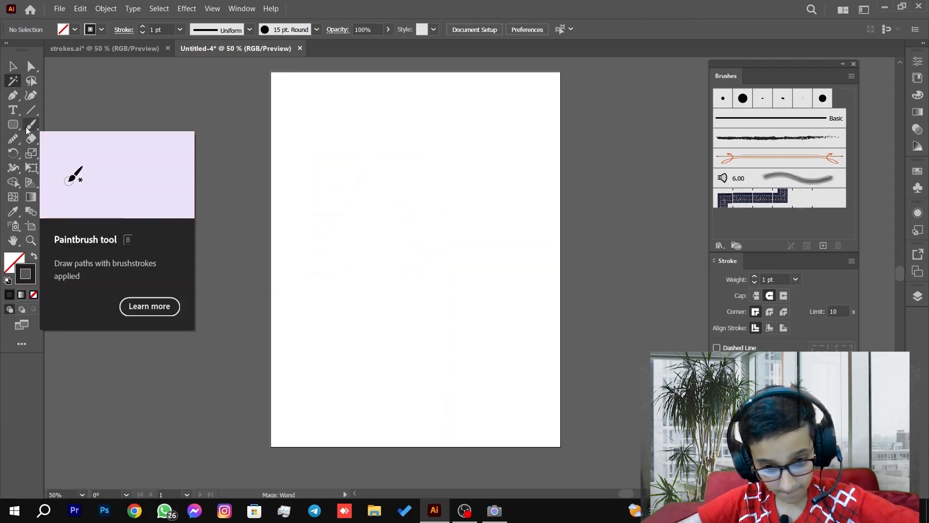
{"action": "left_click", "coordinate": [13, 72]}
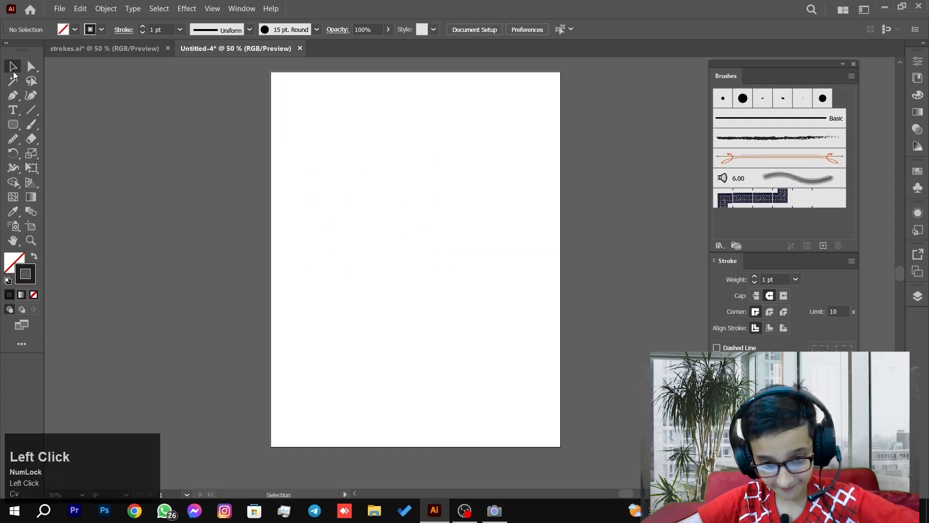
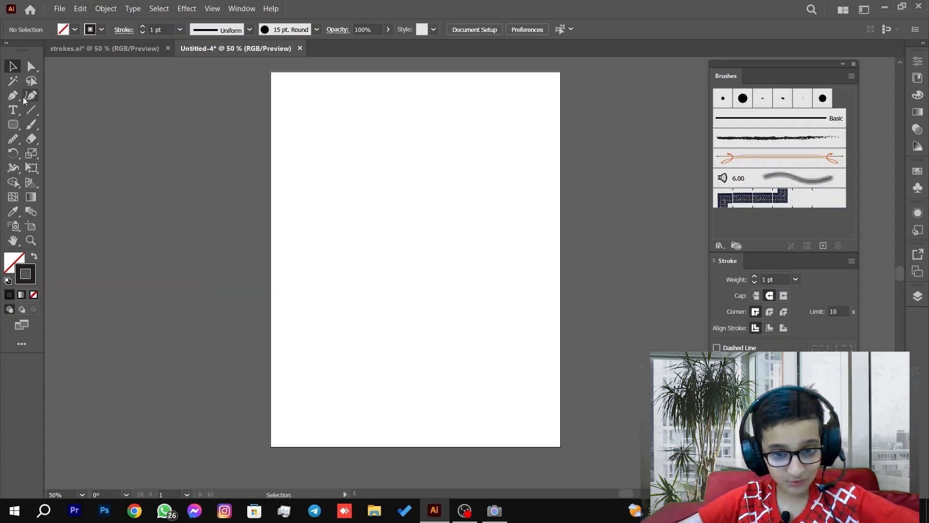
Step: Draw a perfect circle in the artboard's upper-left area with the Ellipse tool
{"action": "right_click", "coordinate": [13, 124]}
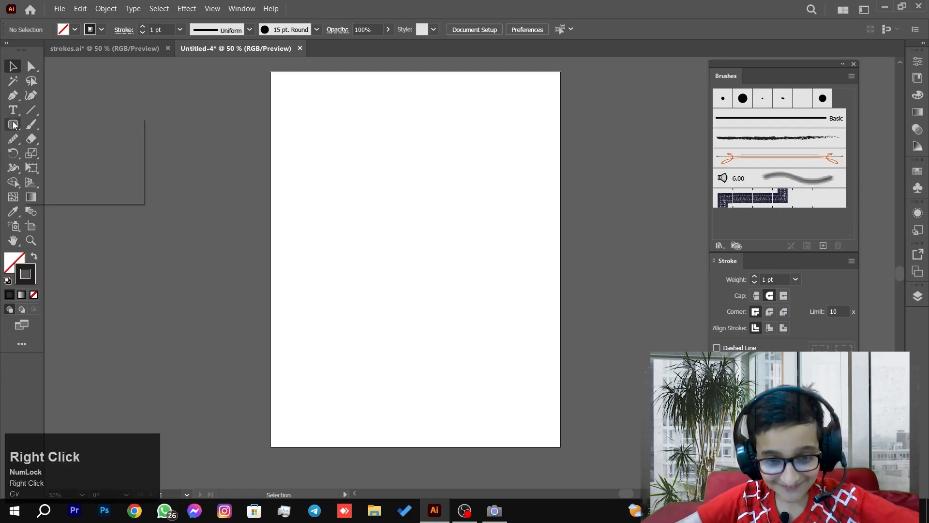
{"action": "left_click", "coordinate": [60, 153]}
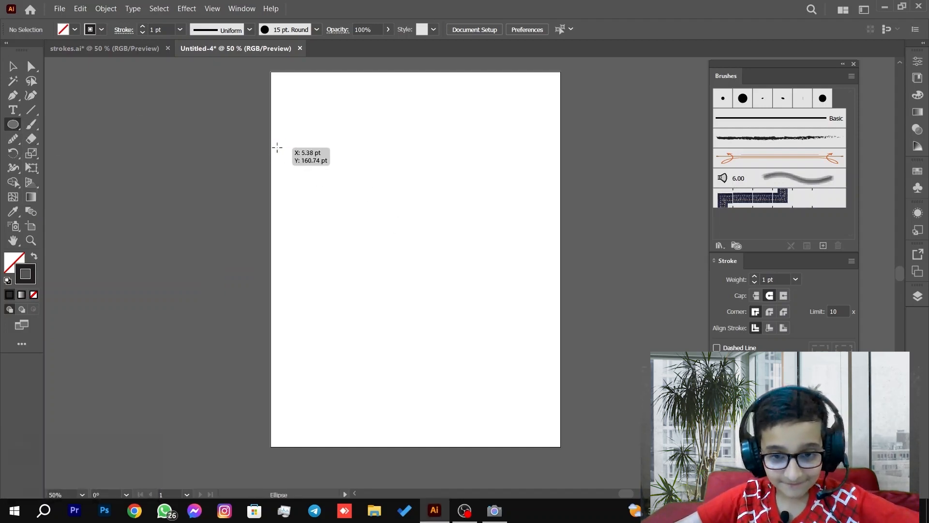
{"action": "left_click_drag", "start_coordinate": [299, 137], "coordinate": [376, 212]}
{"action": "left_click_drag", "start_coordinate": [402, 241], "coordinate": [402, 241]}
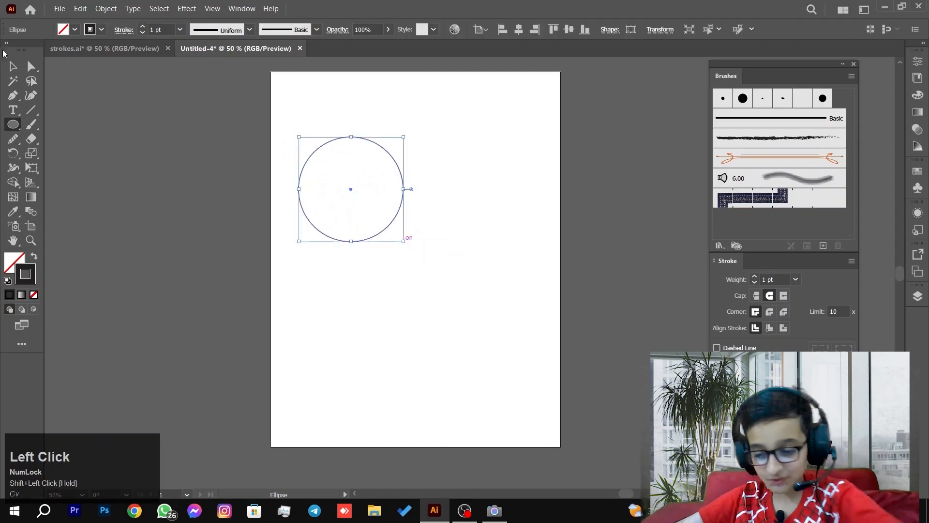
Step: Duplicate the circle horizontally to its right, leaving a small gap, and deselect both circles
{"action": "left_click", "coordinate": [13, 66]}
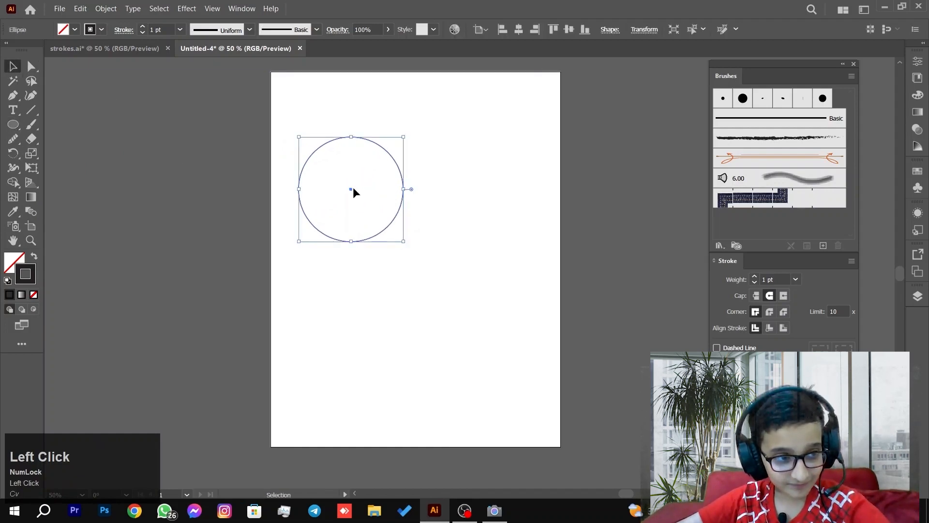
{"action": "left_click_drag", "start_coordinate": [351, 188], "coordinate": [483, 189]}
{"action": "left_click", "coordinate": [300, 111]}
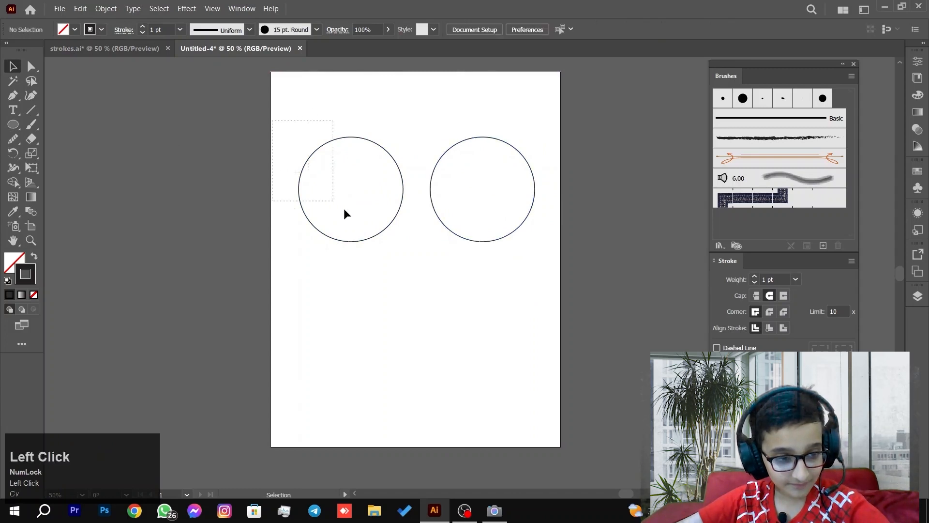
{"action": "left_click_drag", "start_coordinate": [343, 209], "coordinate": [344, 211]}
{"action": "left_click", "coordinate": [331, 116]}
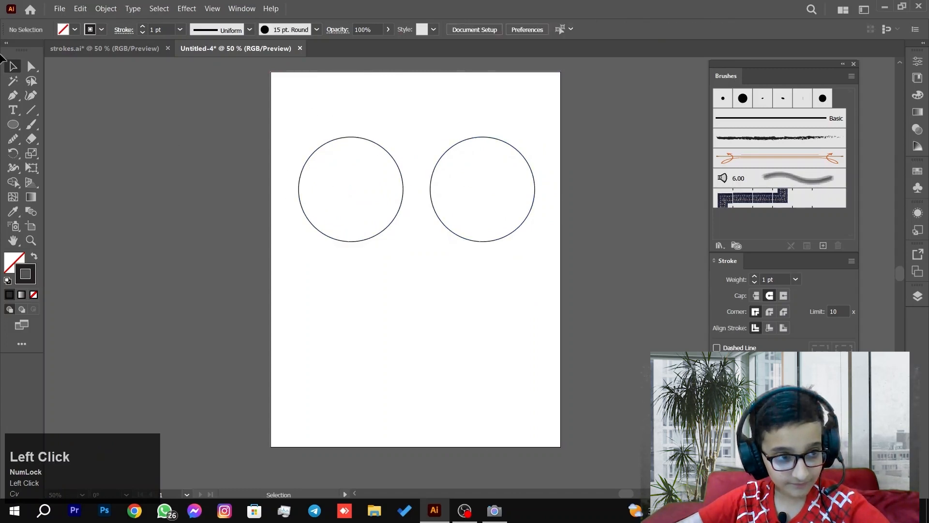
{"action": "left_click", "coordinate": [13, 112]}
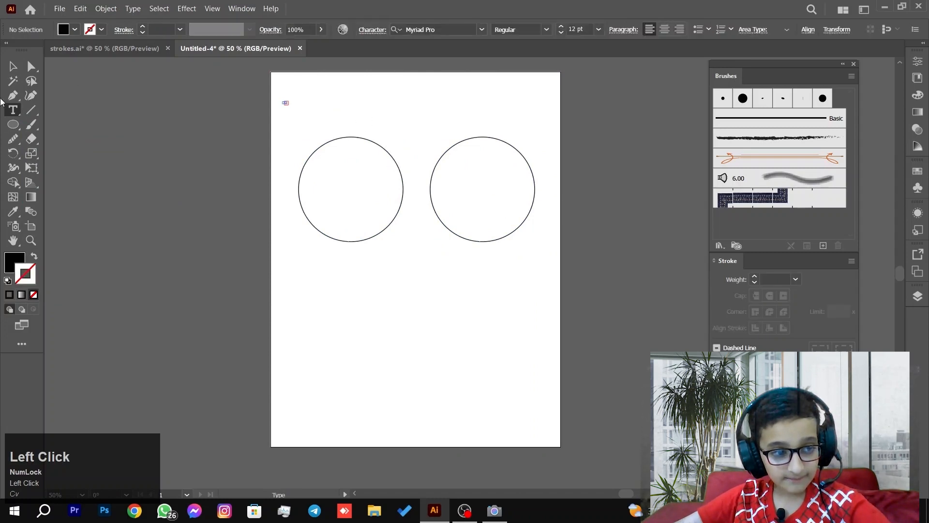
{"action": "left_click", "coordinate": [13, 66]}
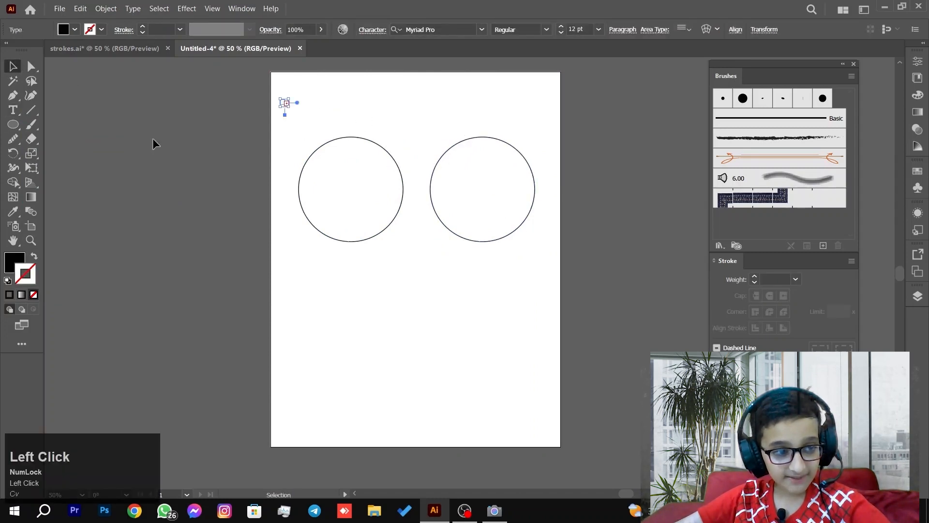
{"action": "left_click", "coordinate": [469, 263]}
Step: Add the text label "Eraser Tool" above the left circle
{"action": "left_click", "coordinate": [13, 110]}
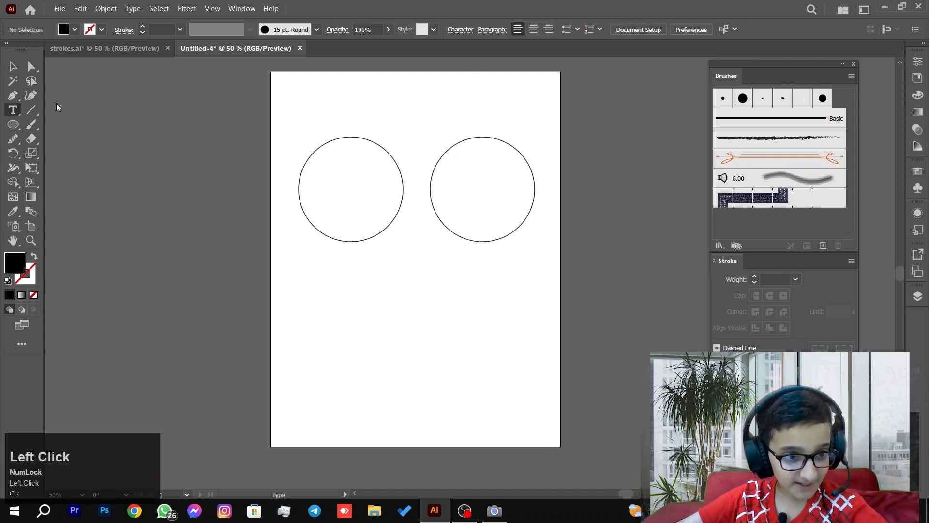
{"action": "left_click", "coordinate": [324, 125]}
{"action": "key", "text": "Caps_Lock"}
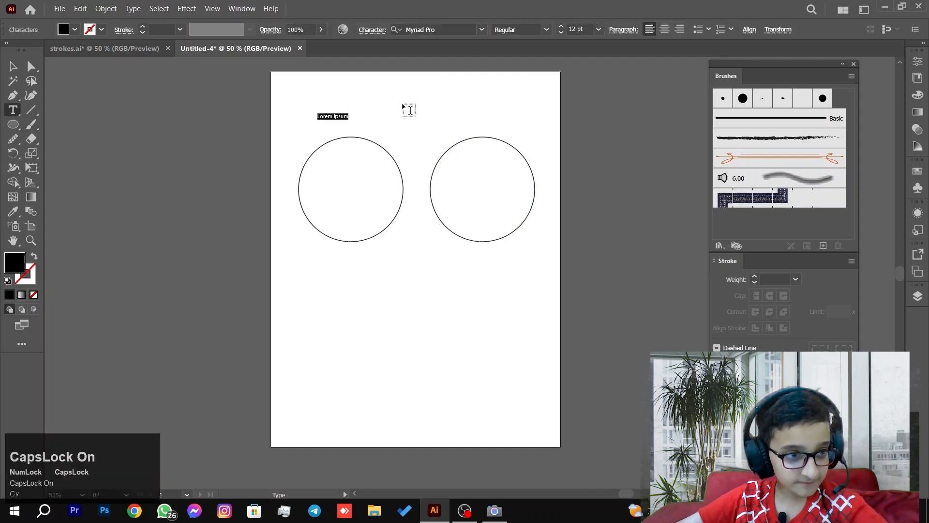
{"action": "type", "text": "E"}
{"action": "key", "text": "Caps_Lock"}
{"action": "type", "text": "ra"}
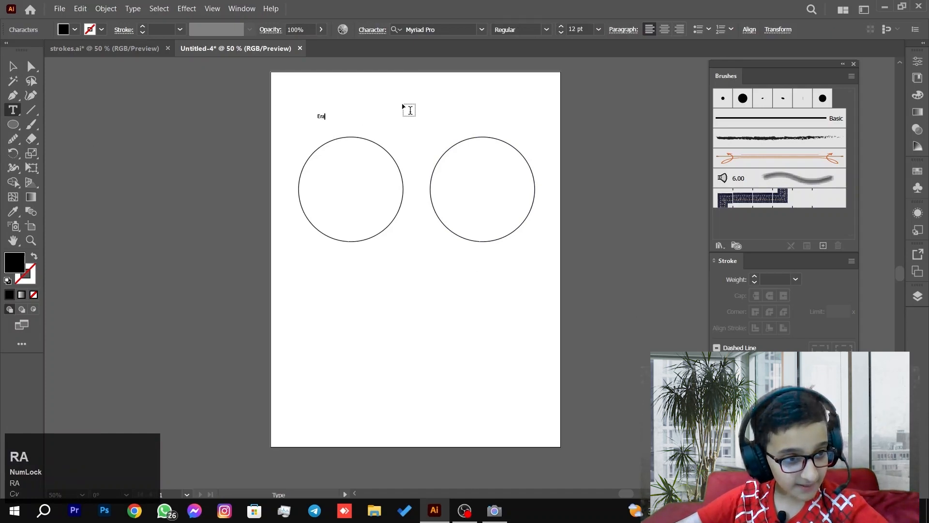
{"action": "type", "text": "ser"}
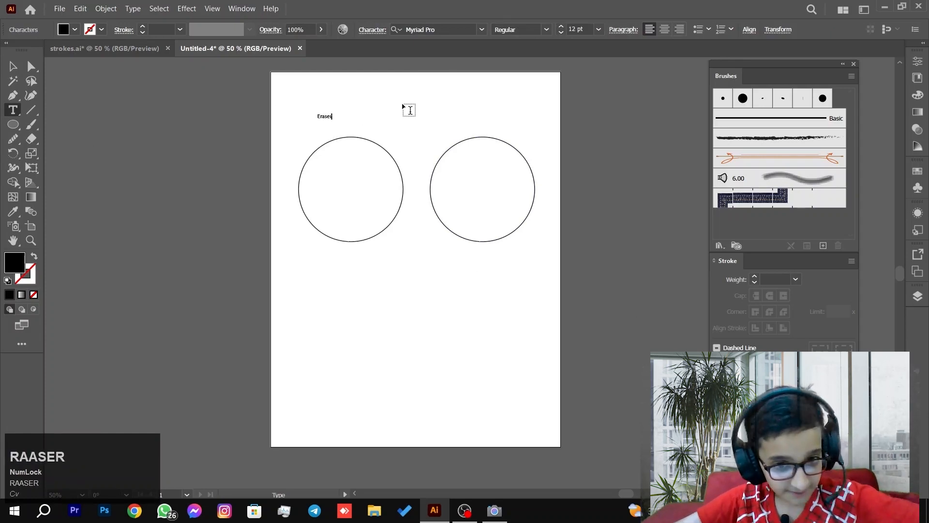
{"action": "key", "text": "Caps_Lock"}
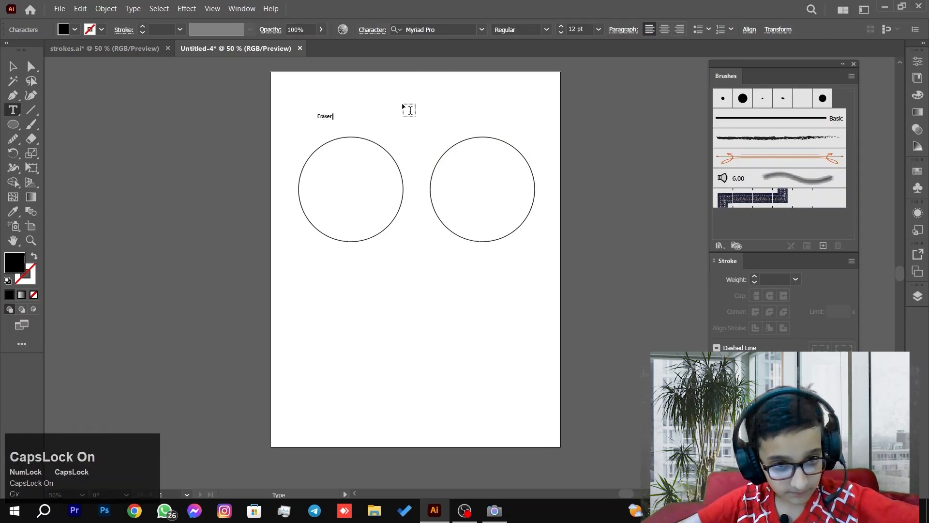
{"action": "type", "text": "Tool"}
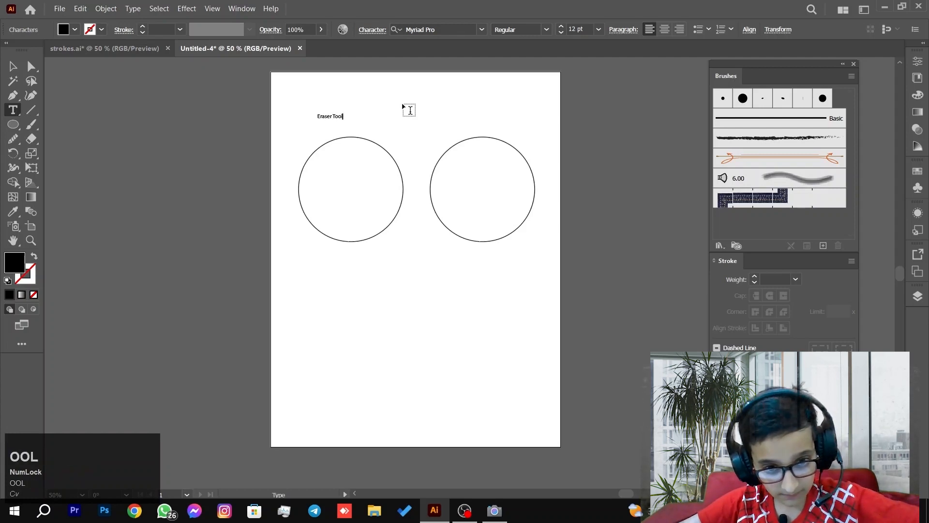
{"action": "left_click", "coordinate": [14, 67]}
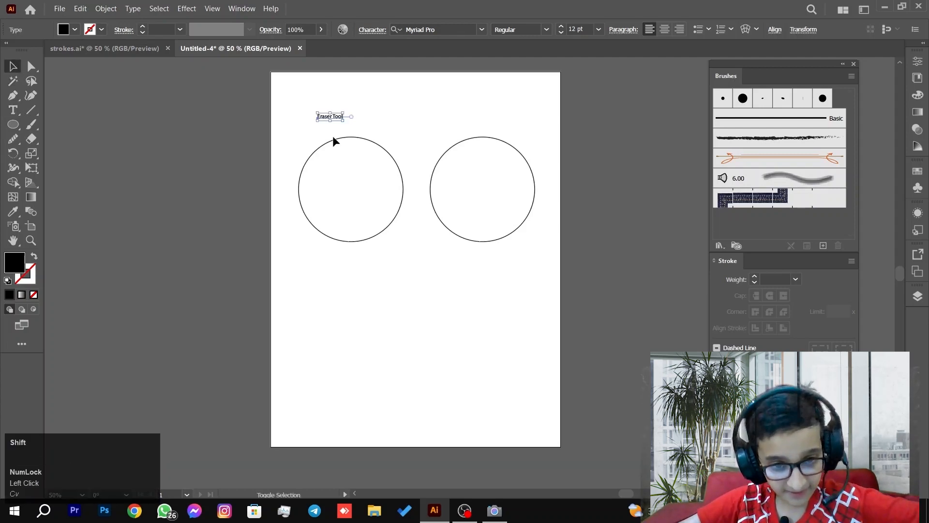
Step: Enlarge the "Eraser Tool" label to about 26.66 pt above the left circle and deselect it
{"action": "mouse_move", "coordinate": [344, 111]}
{"action": "left_mouse_down"}
{"action": "mouse_move", "coordinate": [398, 100]}
{"action": "mouse_move", "coordinate": [356, 124]}
{"action": "left_mouse_up"}
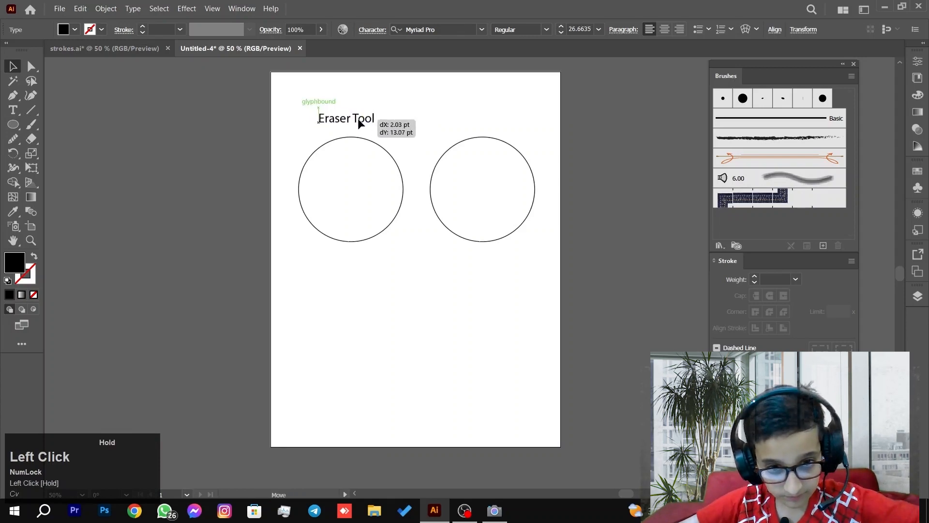
{"action": "left_click", "coordinate": [262, 106]}
Step: Check the labelled squares in the strokes.ai document, highlighting the first row, and return to the Untitled-4 document
{"action": "left_click", "coordinate": [116, 47]}
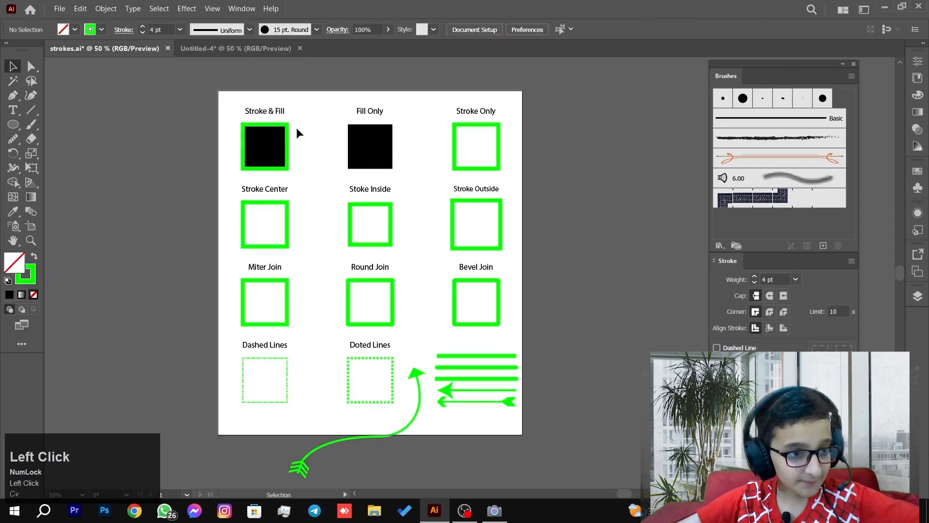
{"action": "left_click_drag", "start_coordinate": [229, 152], "coordinate": [527, 143]}
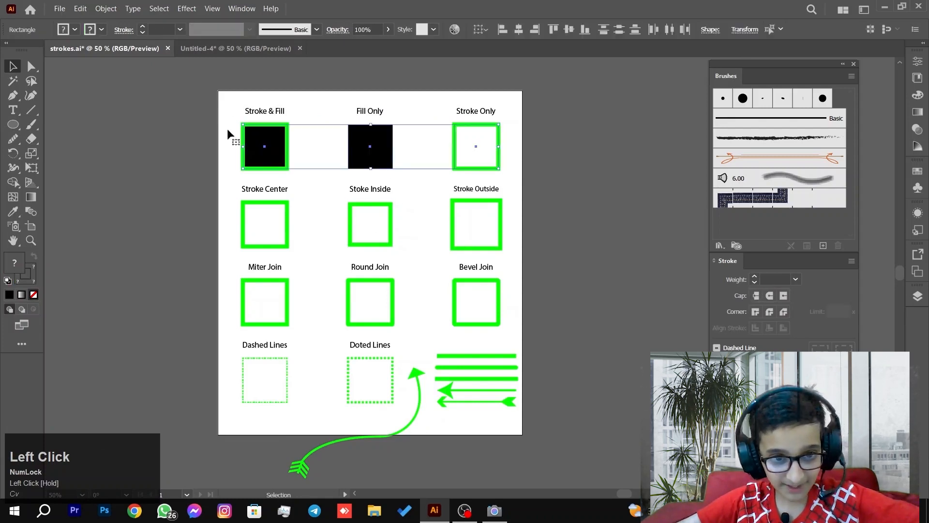
{"action": "left_click", "coordinate": [102, 144]}
{"action": "left_click", "coordinate": [237, 48]}
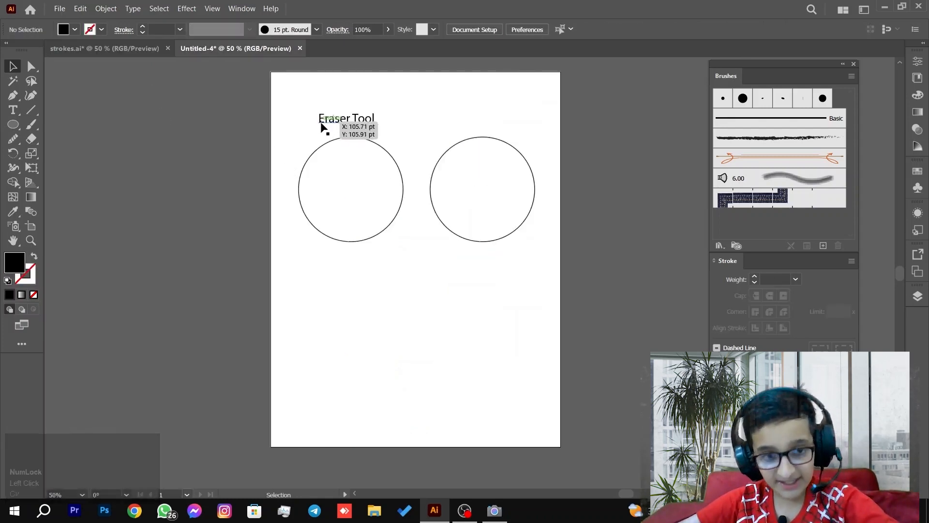
Step: Place a copy of the "Eraser Tool" label above the right circle, undoing the first move
{"action": "mouse_move", "coordinate": [326, 125]}
{"action": "left_mouse_down"}
{"action": "mouse_move", "coordinate": [441, 126]}
{"action": "mouse_move", "coordinate": [482, 115]}
{"action": "left_mouse_up"}
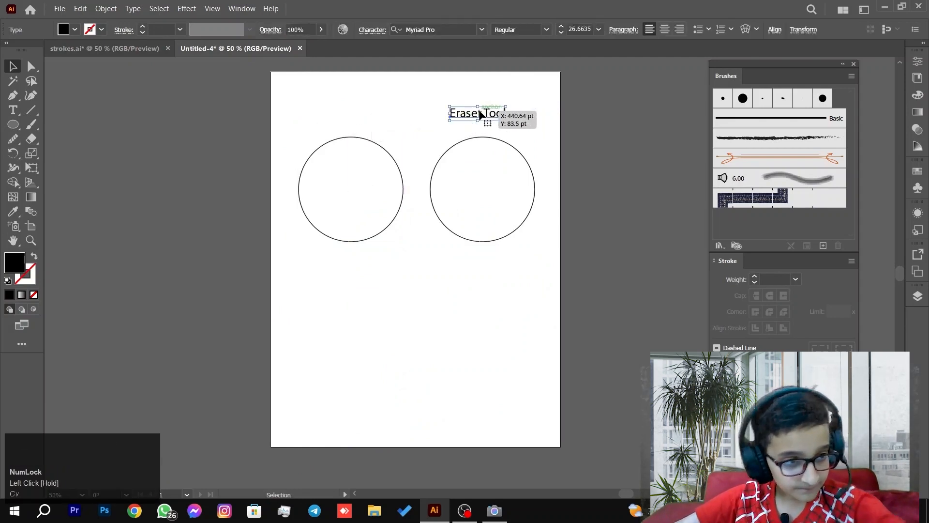
{"action": "key", "text": "ctrl+z"}
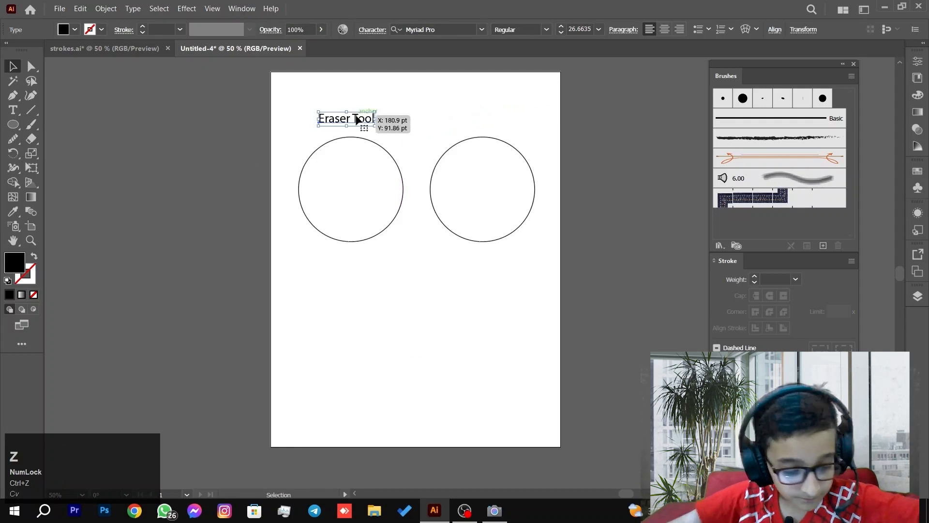
{"action": "mouse_move", "coordinate": [357, 120]}
{"action": "left_mouse_down"}
{"action": "mouse_move", "coordinate": [501, 128]}
{"action": "mouse_move", "coordinate": [492, 122]}
{"action": "left_mouse_up"}
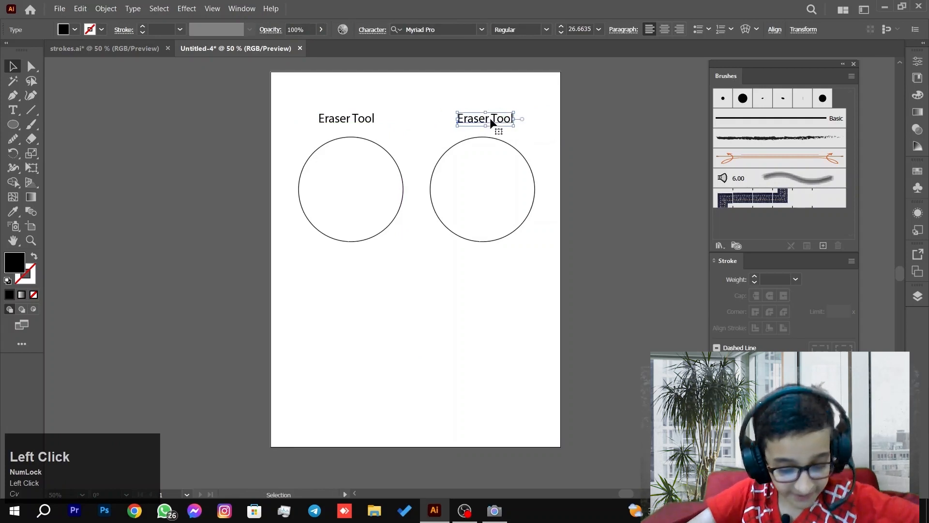
Step: Try to replace the word "Eraser" in the copied label with "Path Eraser"
{"action": "double_click", "coordinate": [492, 122]}
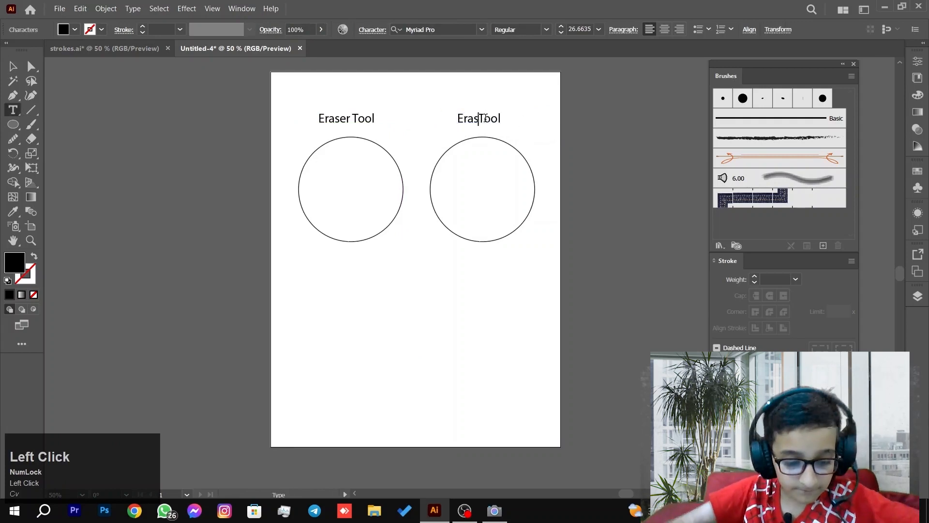
{"action": "key", "text": "BackSpace"}
{"action": "key", "text": "BackSpace"}
{"action": "key", "text": "BackSpace"}
{"action": "key", "text": "BackSpace"}
{"action": "type", "text": "pa"}
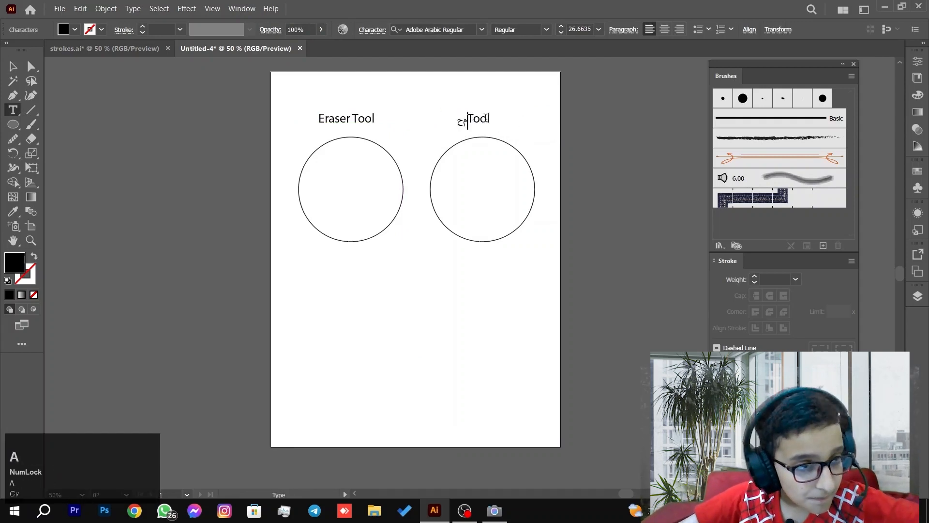
{"action": "type", "text": "ٹہ"}
{"action": "key", "text": "Caps_Lock"}
{"action": "type", "text": "ھ"}
{"action": "key", "text": "Caps_Lock"}
{"action": "type", "text": "دہ"}
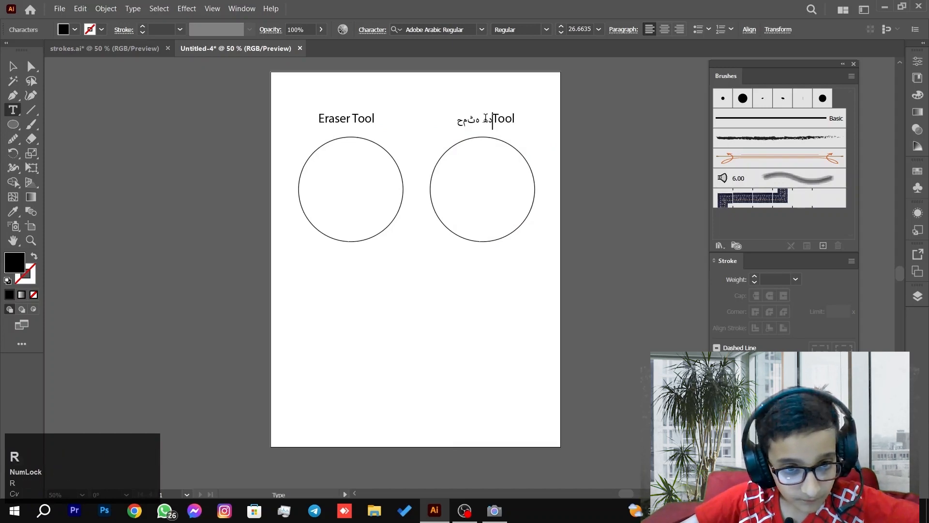
{"action": "type", "text": "اسعر"}
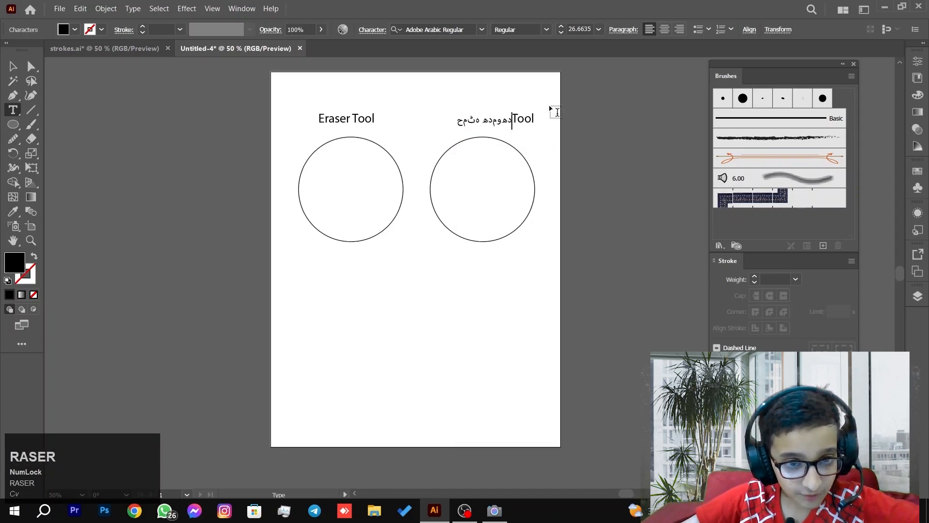
Step: Remove the mistyped Arabic characters in front of "Tool" in the copied label
{"action": "key", "text": "BackSpace"}
{"action": "key", "text": "BackSpace"}
{"action": "key", "text": "BackSpace"}
{"action": "key", "text": "BackSpace"}
{"action": "key", "text": "BackSpace"}
{"action": "key", "text": "BackSpace"}
{"action": "key", "text": "BackSpace"}
{"action": "key", "text": "BackSpace"}
{"action": "key", "text": "BackSpace"}
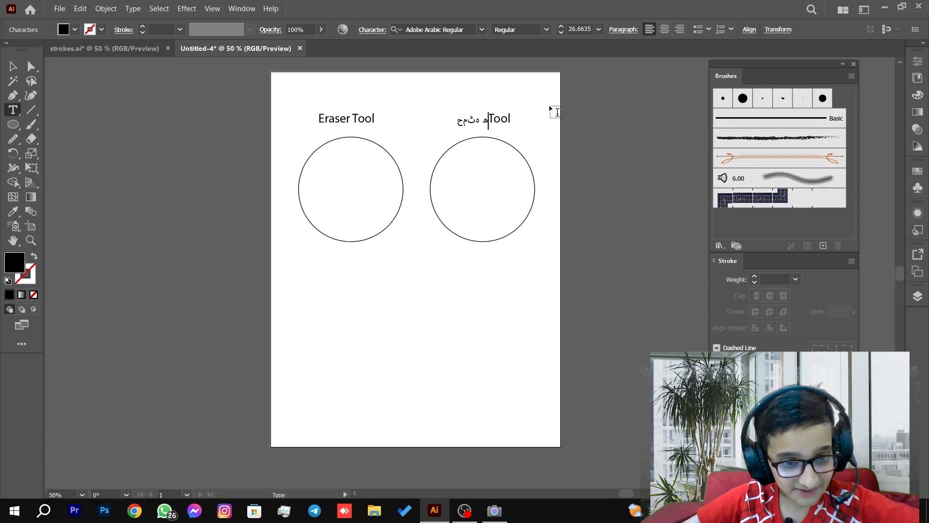
{"action": "key", "text": "BackSpace"}
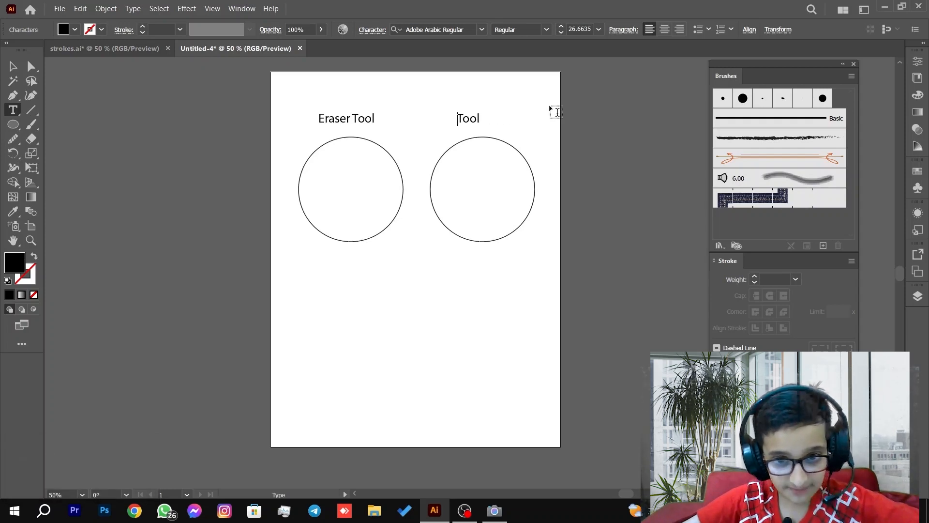
Step: Switch the keyboard to English input and insert "Path Eraser" before "Tool" in the right label
{"action": "key", "text": "super+space"}
{"action": "key", "text": "Caps_Lock"}
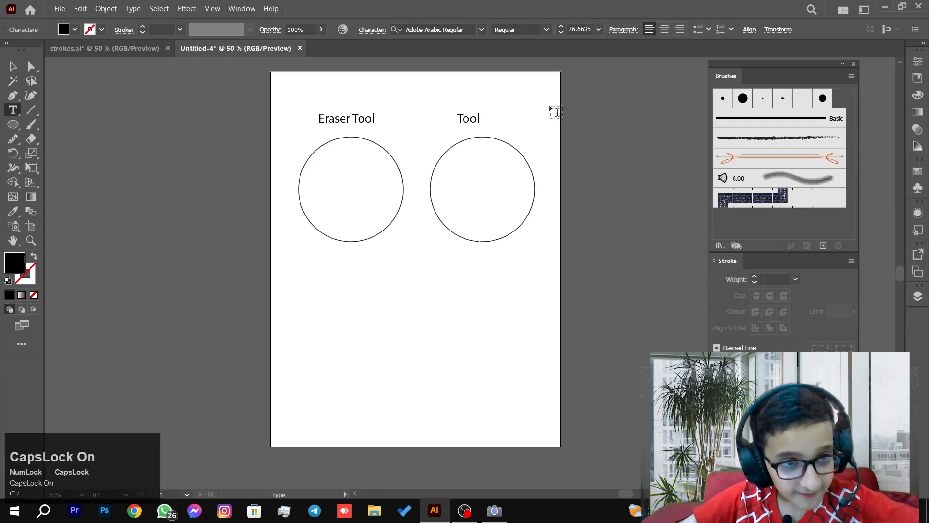
{"action": "type", "text": "Path "}
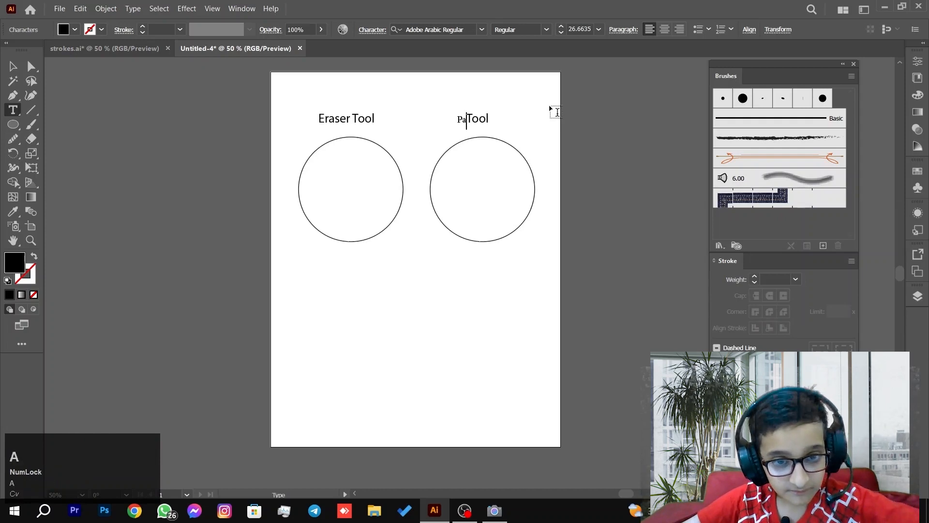
{"action": "type", "text": "Eras"}
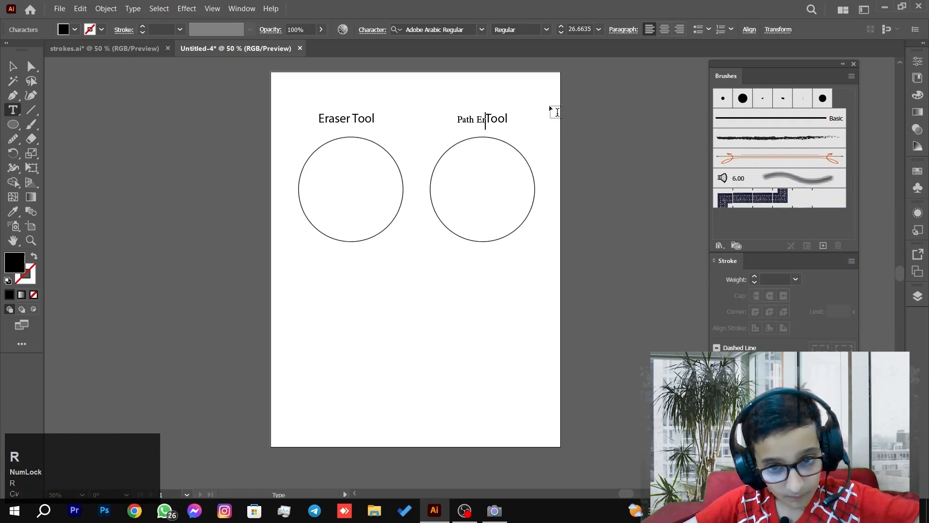
{"action": "type", "text": "er"}
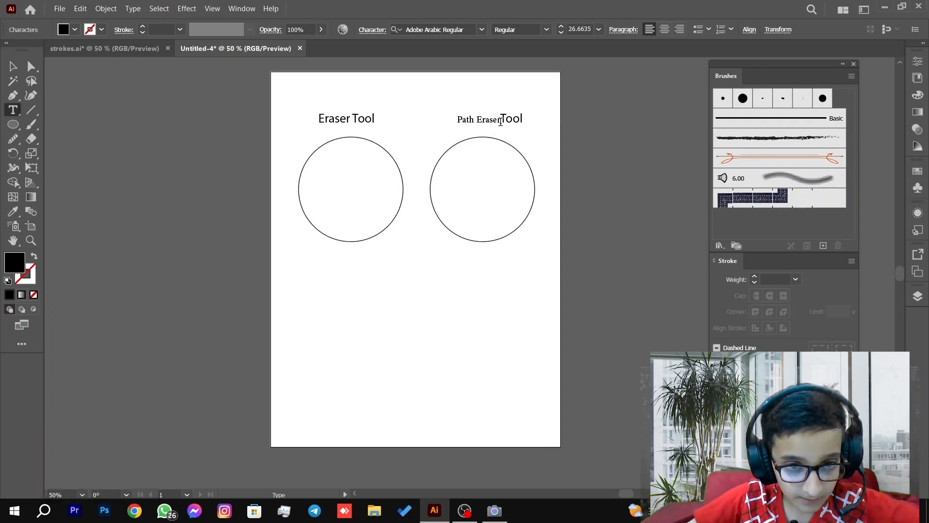
Step: Delete the "Path Eraser Tool" label with mismatched fonts above the right circle
{"action": "left_click_drag", "start_coordinate": [501, 121], "coordinate": [376, 107]}
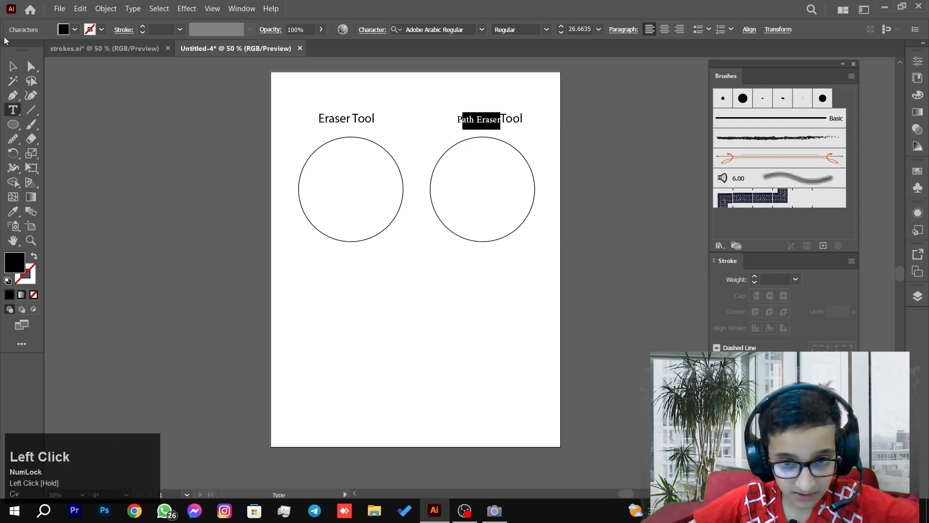
{"action": "left_click_drag", "start_coordinate": [4, 40], "coordinate": [7, 46]}
{"action": "left_click", "coordinate": [13, 66]}
{"action": "left_click", "coordinate": [411, 103]}
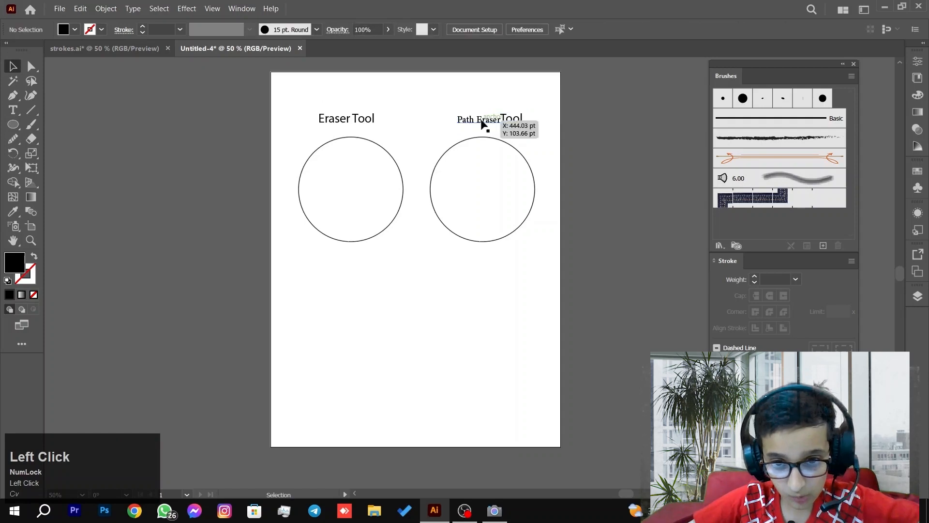
{"action": "mouse_move", "coordinate": [482, 125]}
{"action": "left_mouse_down"}
{"action": "mouse_move", "coordinate": [472, 128]}
{"action": "mouse_move", "coordinate": [488, 127]}
{"action": "left_mouse_up"}
{"action": "left_click", "coordinate": [663, 138]}
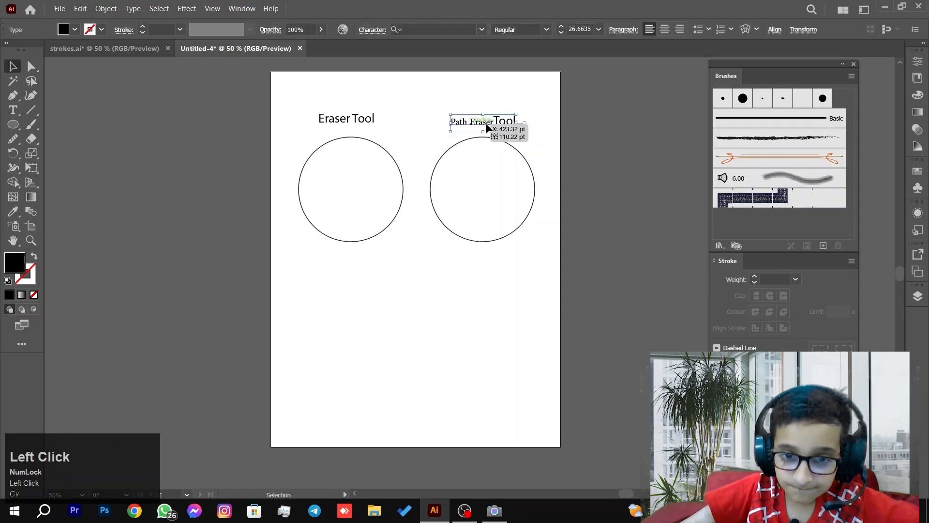
{"action": "key", "text": "Delete"}
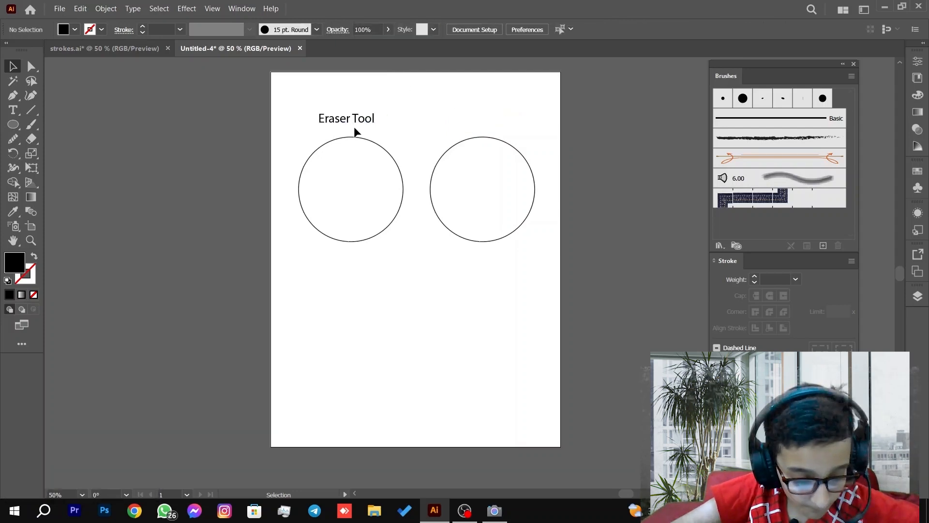
Step: Duplicate the "Eraser Tool" label above the right circle and remove the word "Eraser" from the copy
{"action": "mouse_move", "coordinate": [355, 129]}
{"action": "left_mouse_down"}
{"action": "mouse_move", "coordinate": [513, 126]}
{"action": "mouse_move", "coordinate": [500, 119]}
{"action": "left_mouse_up"}
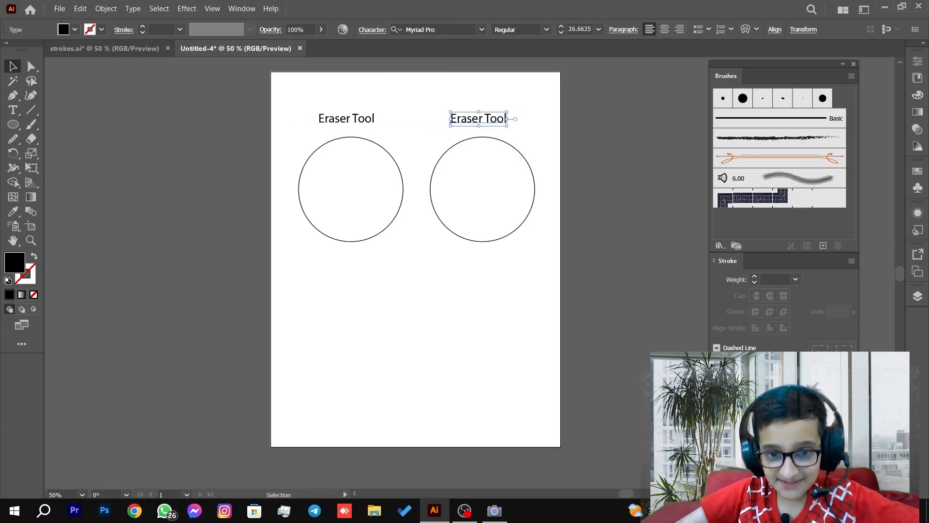
{"action": "key", "text": "shift"}
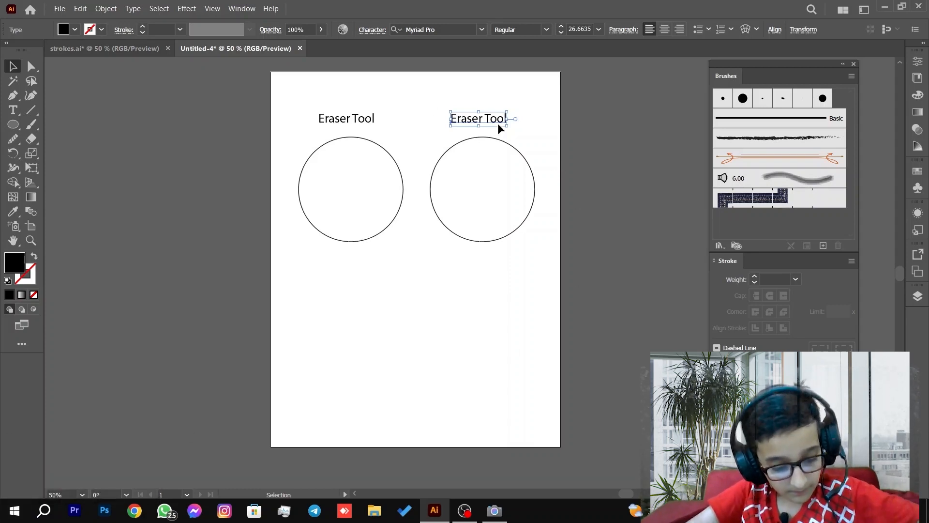
{"action": "double_click", "coordinate": [482, 118]}
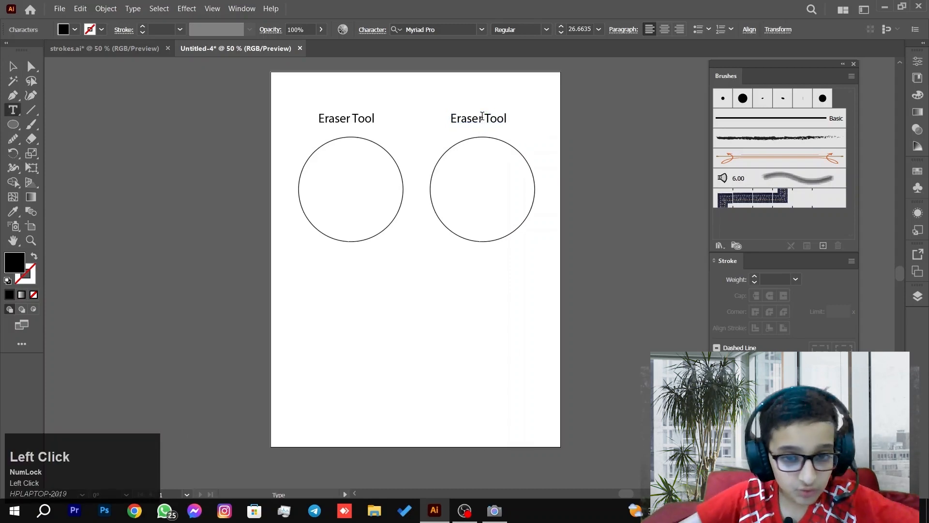
{"action": "left_click_drag", "start_coordinate": [482, 117], "coordinate": [465, 115]}
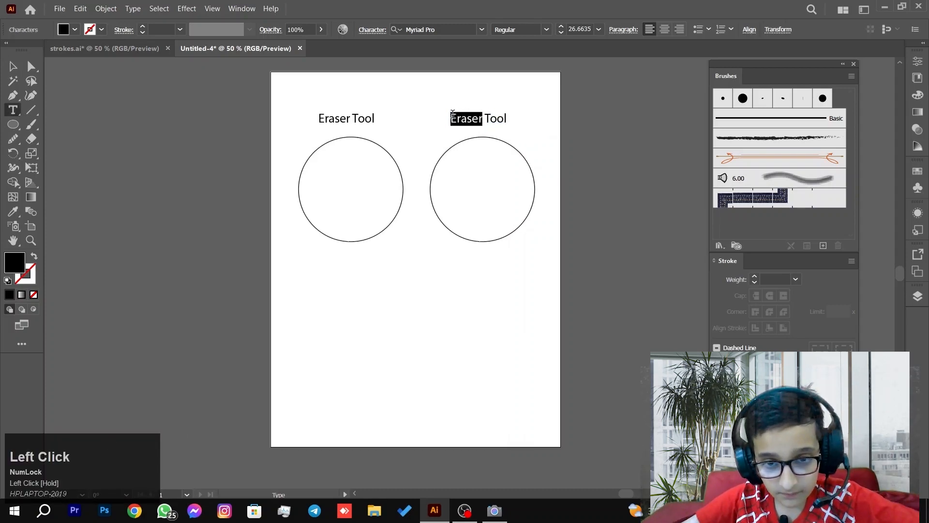
{"action": "key", "text": "BackSpace"}
{"action": "key", "text": "Right"}
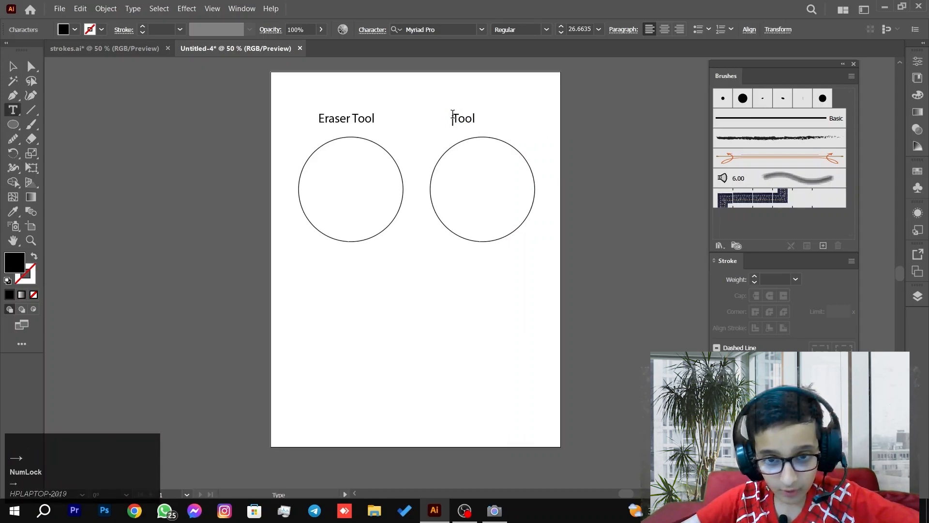
Step: Complete the right label as "Path Eraser Tool" in the same font and centre it above the right circle
{"action": "key", "text": "Caps_Lock"}
{"action": "type", "text": "P"}
{"action": "key", "text": "Caps_Lock"}
{"action": "type", "text": "ath"}
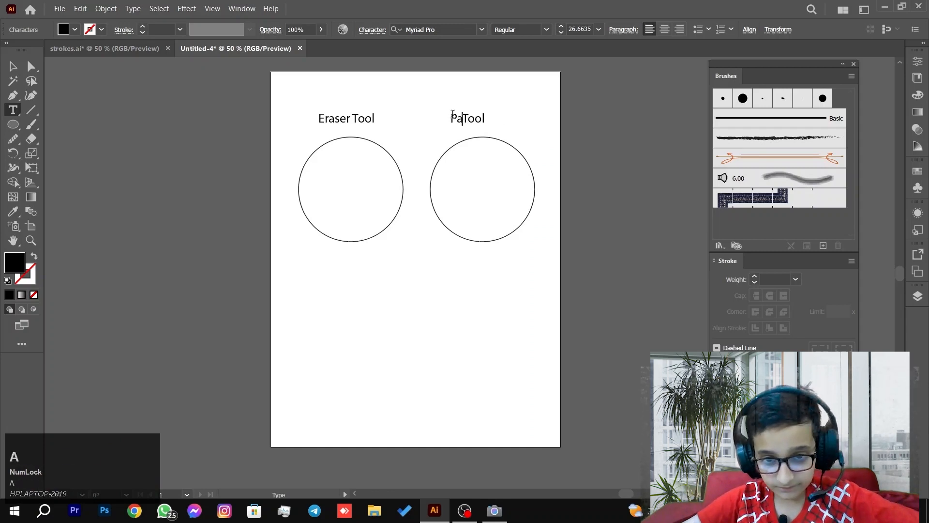
{"action": "key", "text": "Caps_Lock"}
{"action": "type", "text": "E"}
{"action": "key", "text": "Caps_Lock"}
{"action": "type", "text": "ra"}
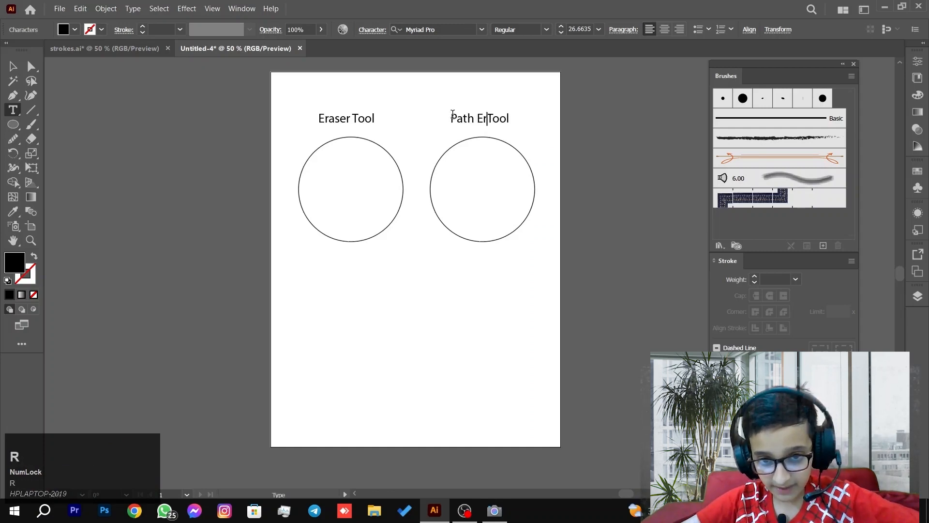
{"action": "type", "text": "ser"}
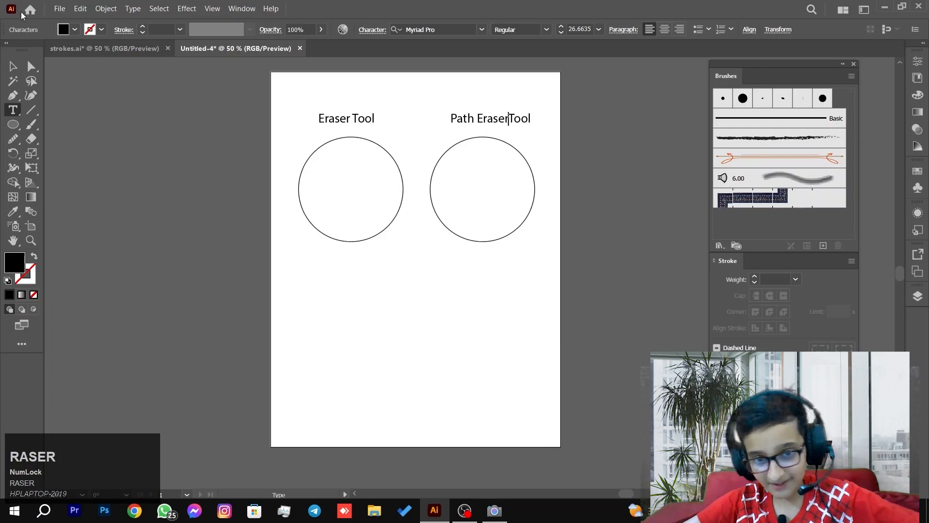
{"action": "left_click", "coordinate": [13, 66]}
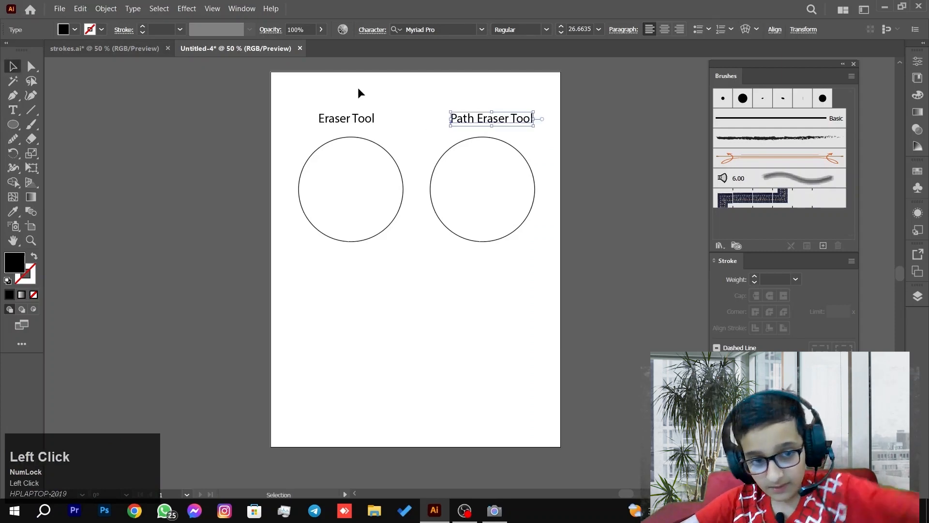
{"action": "left_click_drag", "start_coordinate": [475, 119], "coordinate": [465, 120]}
{"action": "left_click", "coordinate": [414, 76]}
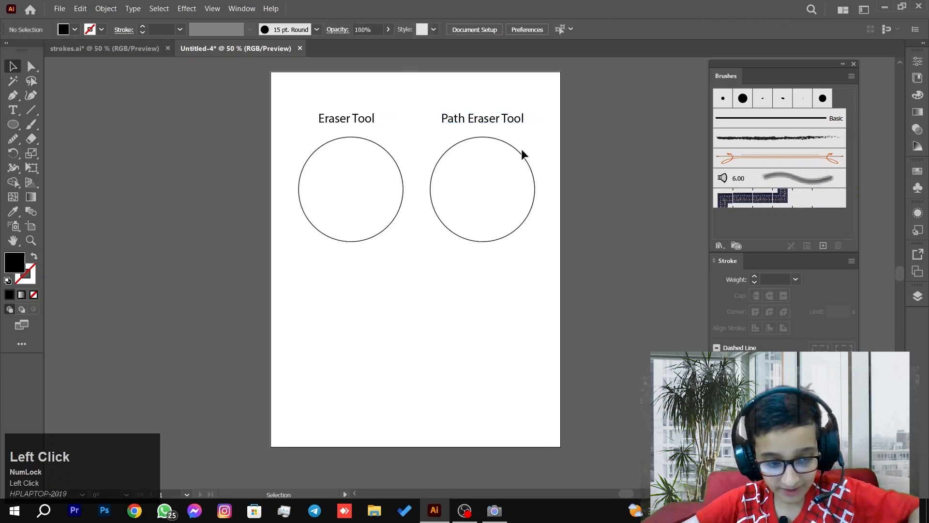
Step: Select the circle under the "Eraser Tool" label and activate the Eraser tool
{"action": "left_click_drag", "start_coordinate": [245, 223], "coordinate": [455, 190]}
{"action": "left_click_drag", "start_coordinate": [332, 252], "coordinate": [310, 278]}
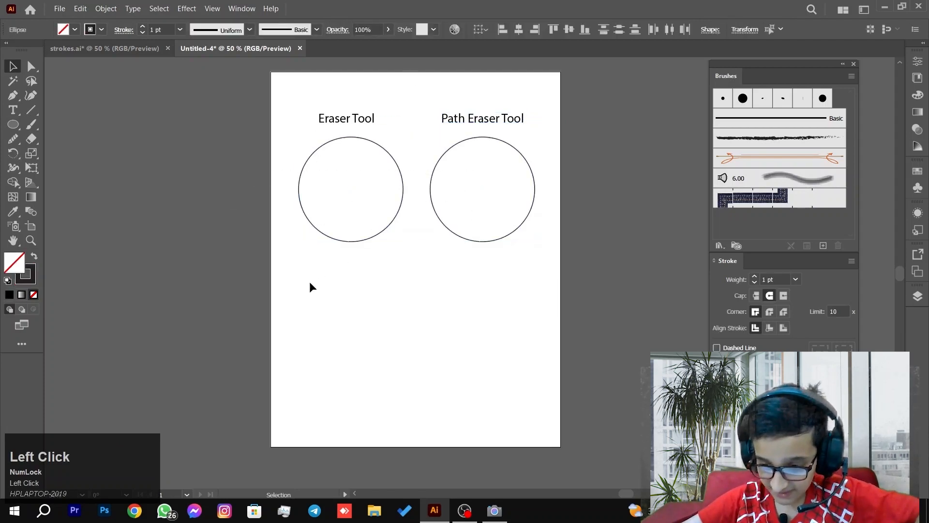
{"action": "left_click", "coordinate": [340, 238]}
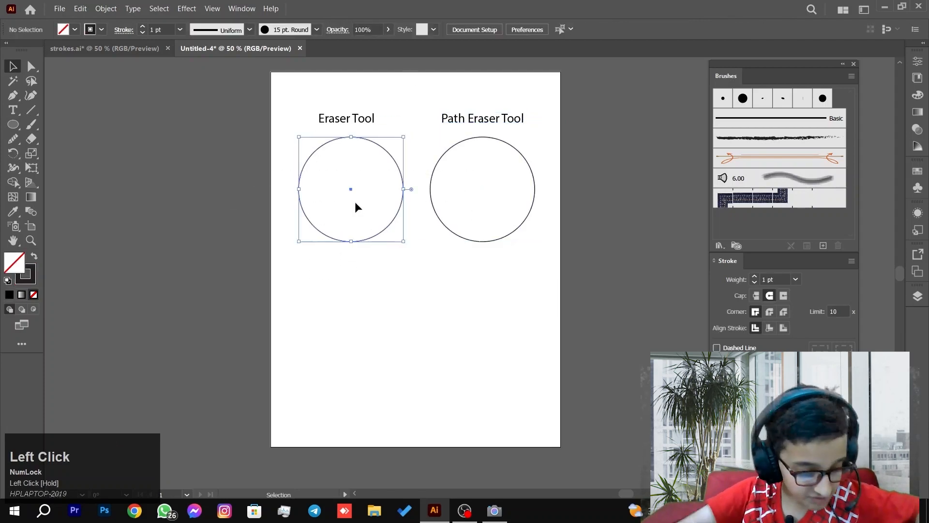
{"action": "left_click", "coordinate": [31, 140]}
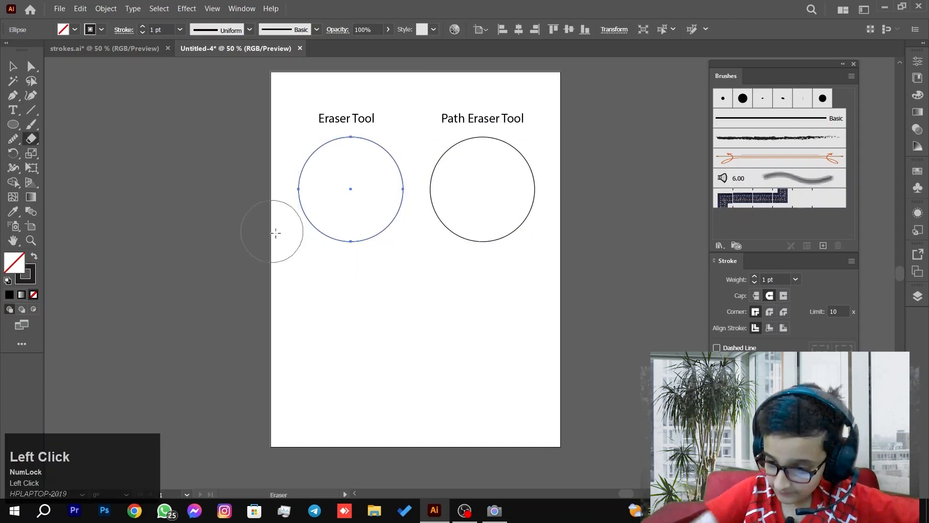
{"action": "key", "text": "Caps_Lock"}
{"action": "key", "text": "Caps_Lock"}
{"action": "key", "text": "Caps_Lock"}
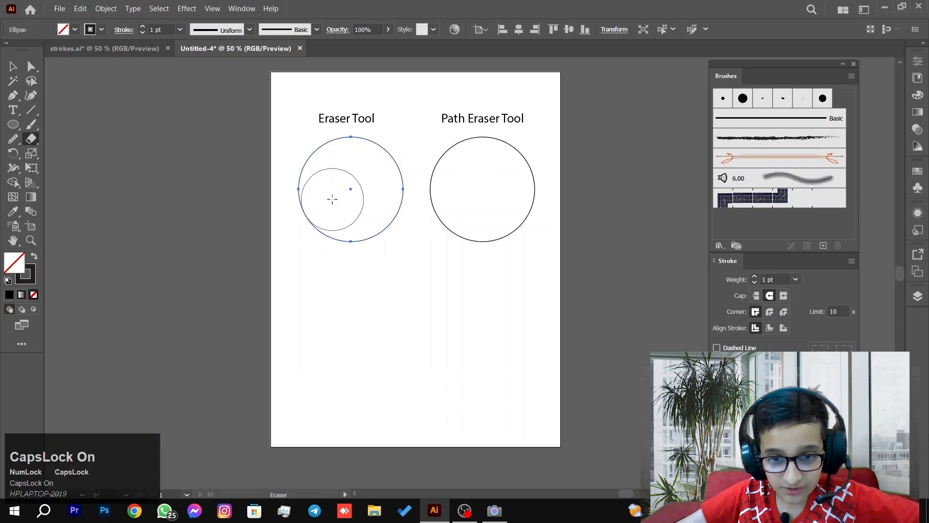
{"action": "key", "text": "Caps_Lock"}
{"action": "key", "text": "Caps_Lock"}
{"action": "key", "text": "Caps_Lock"}
{"action": "key", "text": "Caps_Lock"}
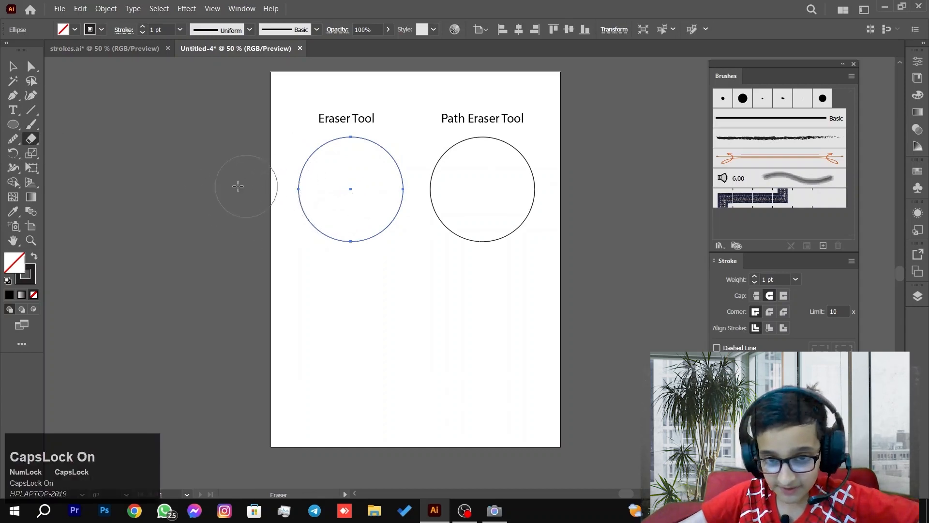
{"action": "key", "text": "Caps_Lock"}
{"action": "key", "text": "Caps_Lock"}
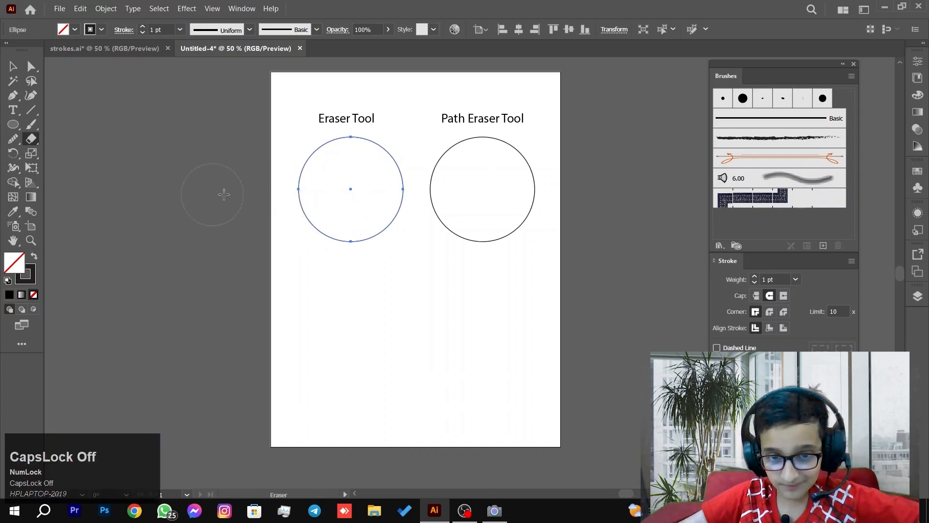
Step: Reduce the Eraser tool's size to about half its diameter
{"action": "key", "text": "bracketleft"}
{"action": "key", "text": "bracketleft"}
{"action": "key", "text": "bracketleft"}
{"action": "key", "text": "bracketleft"}
{"action": "key", "text": "bracketleft"}
{"action": "key", "text": "bracketleft"}
{"action": "key", "text": "bracketleft"}
{"action": "key", "text": "bracketleft"}
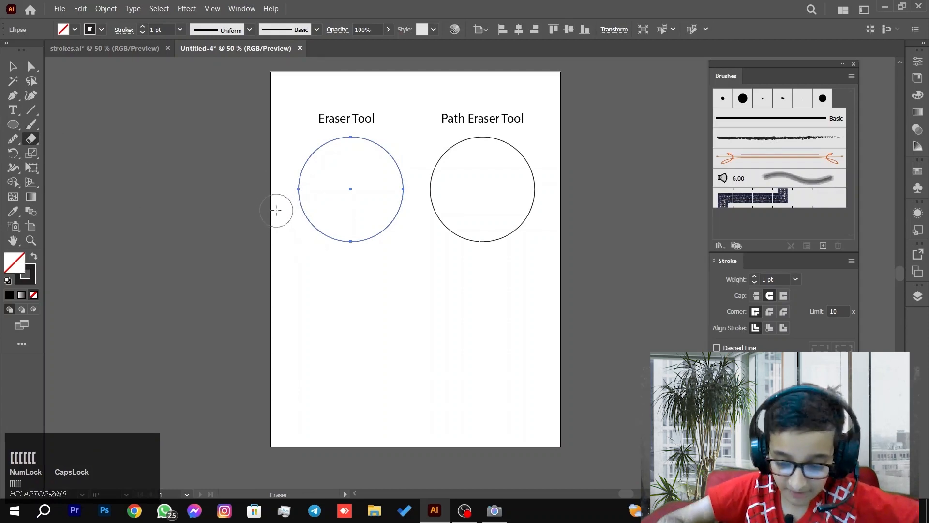
Step: Try erasing a slanted band across the whole left circle, and undo the cut
{"action": "mouse_move", "coordinate": [226, 196]}
{"action": "left_mouse_down"}
{"action": "mouse_move", "coordinate": [346, 189]}
{"action": "mouse_move", "coordinate": [421, 155]}
{"action": "left_mouse_up"}
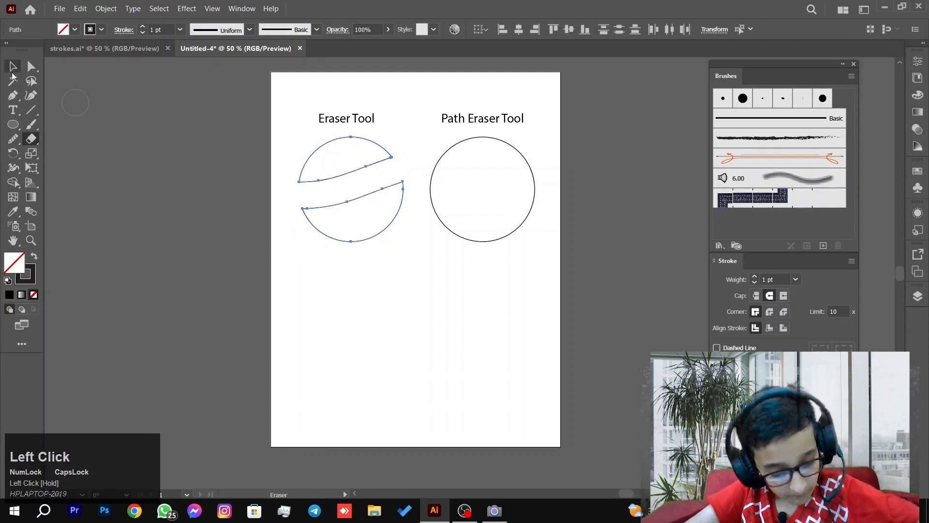
{"action": "left_click", "coordinate": [13, 66]}
{"action": "left_click", "coordinate": [325, 233]}
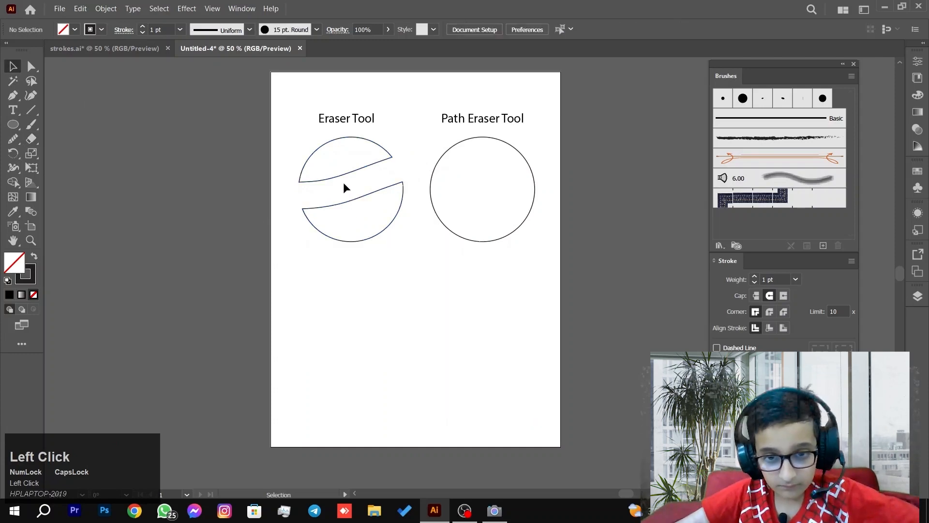
{"action": "scroll", "coordinate": [353, 181], "scroll_direction": "up", "scroll_amount": 3, "text": "alt"}
{"action": "scroll", "coordinate": [353, 181], "scroll_direction": "down", "scroll_amount": 3, "text": "alt"}
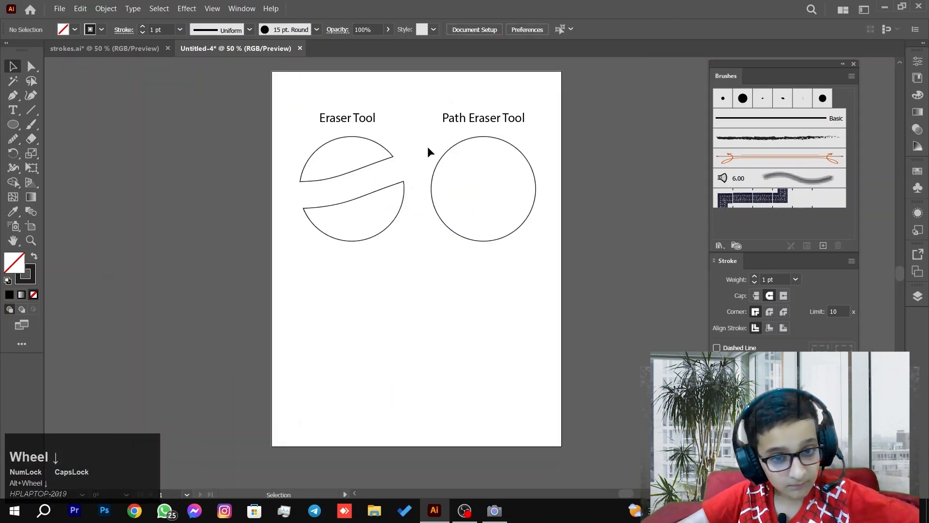
{"action": "left_click", "coordinate": [460, 162]}
{"action": "scroll", "coordinate": [503, 179], "scroll_direction": "up", "scroll_amount": 3, "text": "alt"}
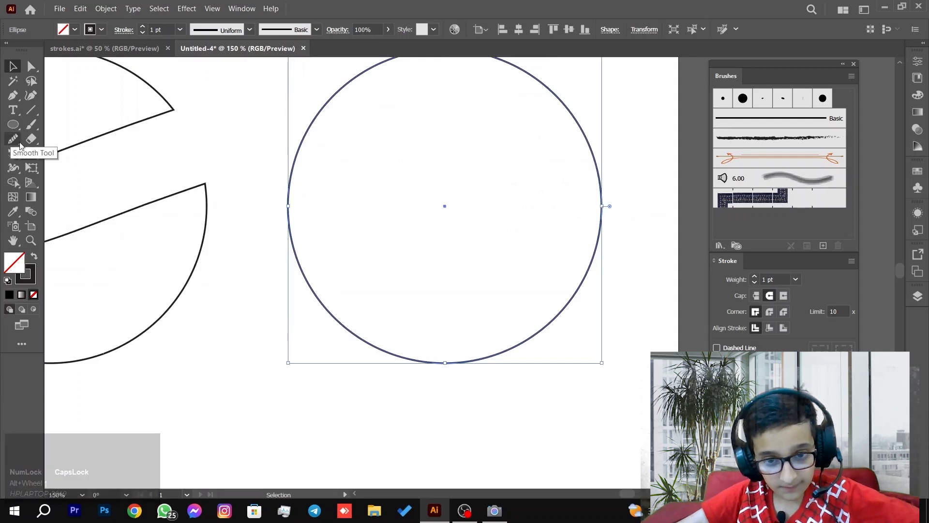
{"action": "key", "text": "ctrl+z"}
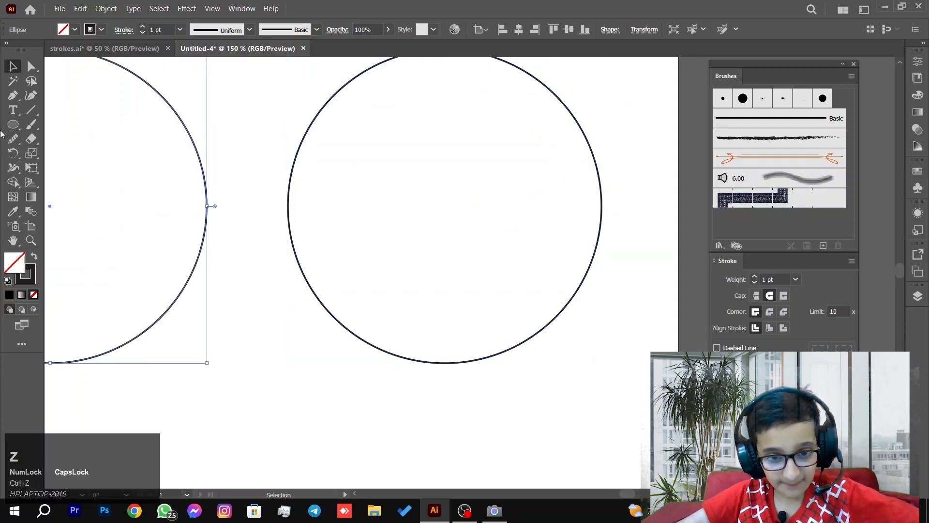
Step: Erase a single round bite from the upper-left edge of the left circle with the Eraser tool
{"action": "scroll", "coordinate": [242, 197], "scroll_direction": "down", "scroll_amount": 1, "text": "alt"}
{"action": "left_click_drag", "start_coordinate": [275, 168], "coordinate": [466, 213]}
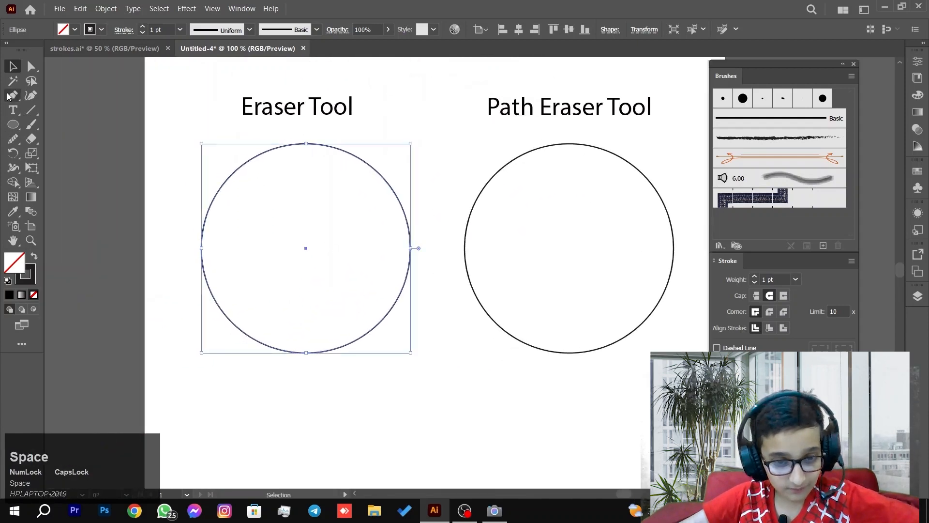
{"action": "left_click", "coordinate": [31, 139]}
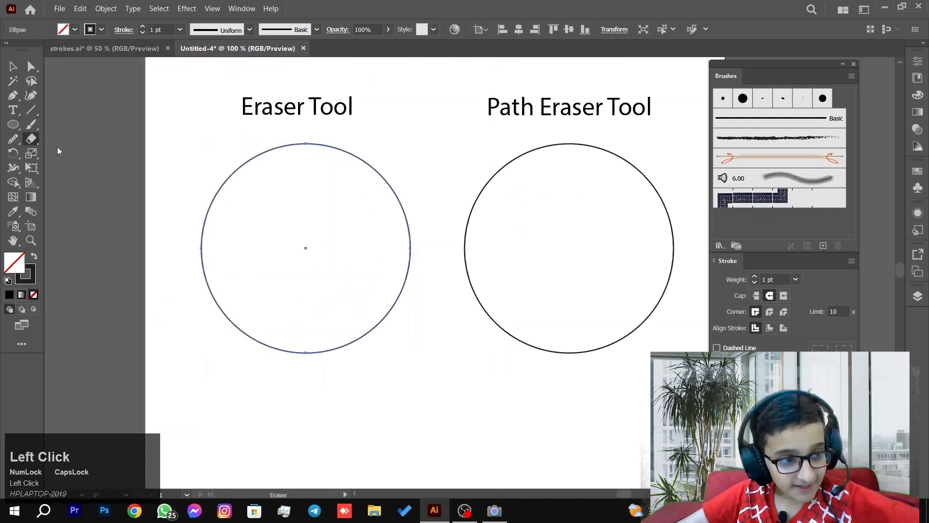
{"action": "left_click", "coordinate": [228, 176]}
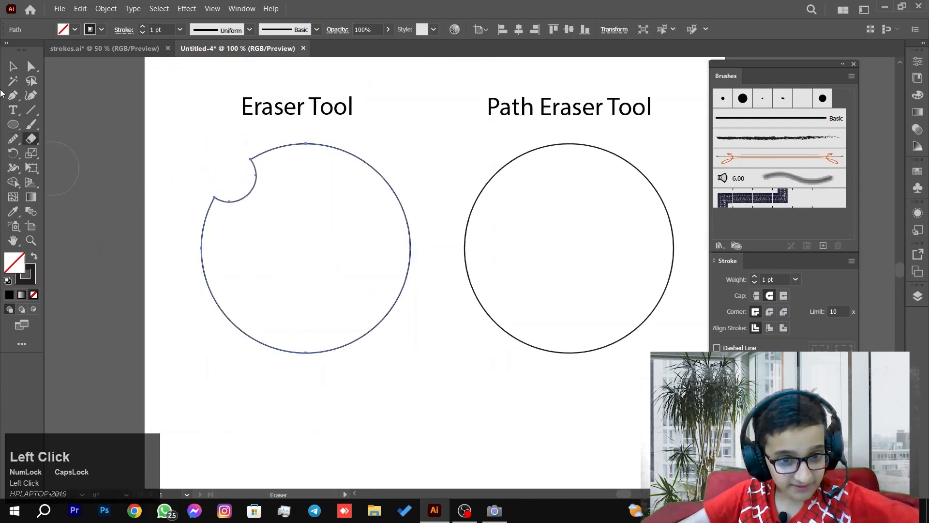
{"action": "left_click", "coordinate": [14, 65]}
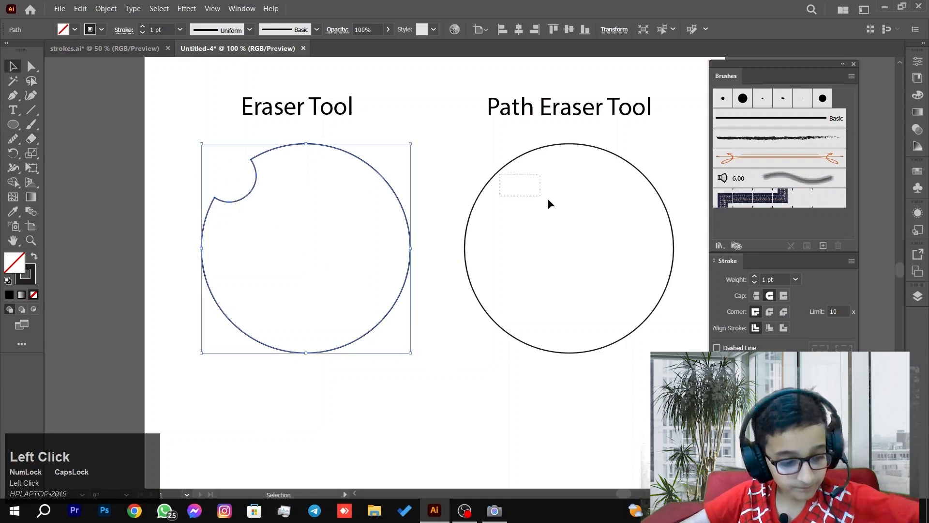
Step: Select the circle under the "Path Eraser Tool" label and activate the Path Eraser tool
{"action": "left_click", "coordinate": [427, 161]}
{"action": "left_click_drag", "start_coordinate": [428, 162], "coordinate": [645, 245]}
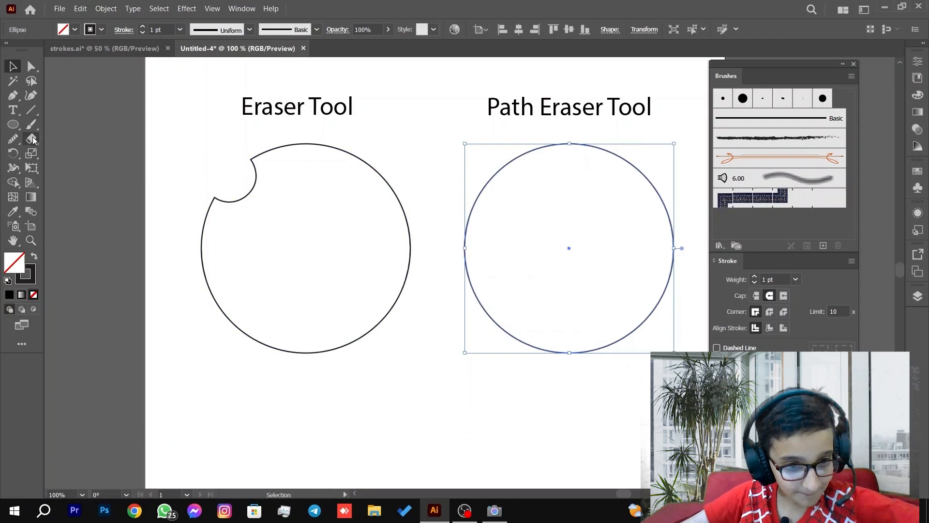
{"action": "left_click", "coordinate": [14, 139]}
{"action": "right_click", "coordinate": [15, 139]}
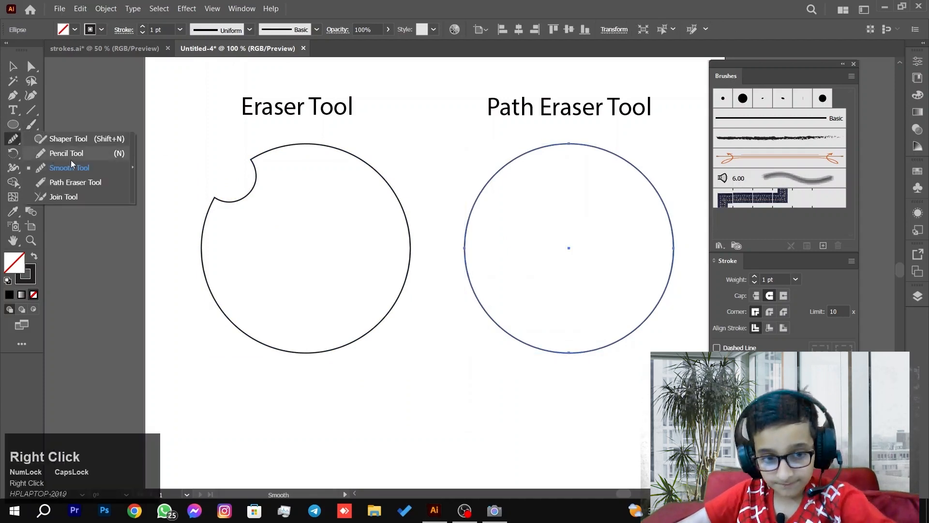
{"action": "left_click", "coordinate": [73, 182]}
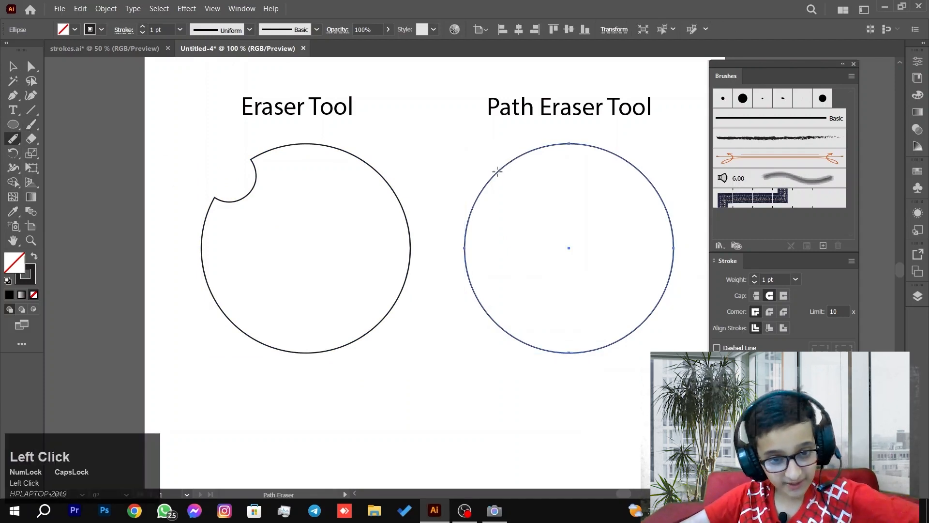
Step: Try erasing the right circle's outline at a single point on its upper-left edge, and undo it
{"action": "left_click", "coordinate": [497, 171]}
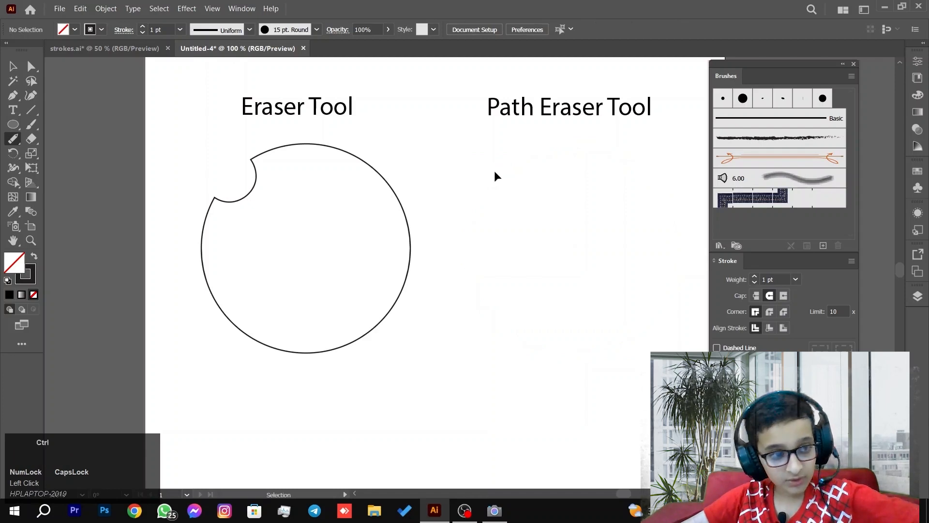
{"action": "key", "text": "ctrl+z"}
{"action": "left_click", "coordinate": [540, 205]}
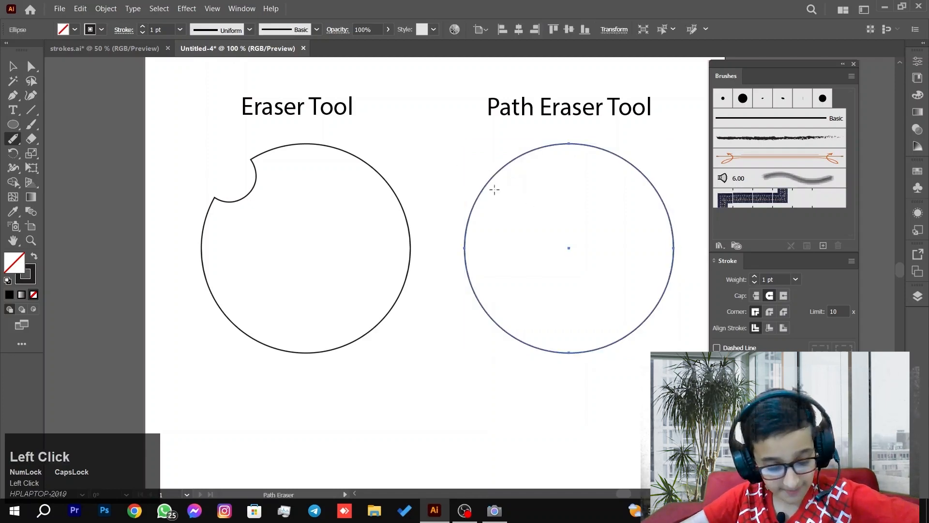
Step: Erase two short stretches of the right circle's upper-left outline with the Path Eraser, undoing any stroke that removes the whole circle
{"action": "mouse_move", "coordinate": [473, 178]}
{"action": "left_mouse_down"}
{"action": "mouse_move", "coordinate": [520, 197]}
{"action": "mouse_move", "coordinate": [499, 181]}
{"action": "mouse_move", "coordinate": [504, 174]}
{"action": "mouse_move", "coordinate": [481, 178]}
{"action": "mouse_move", "coordinate": [492, 176]}
{"action": "left_mouse_up"}
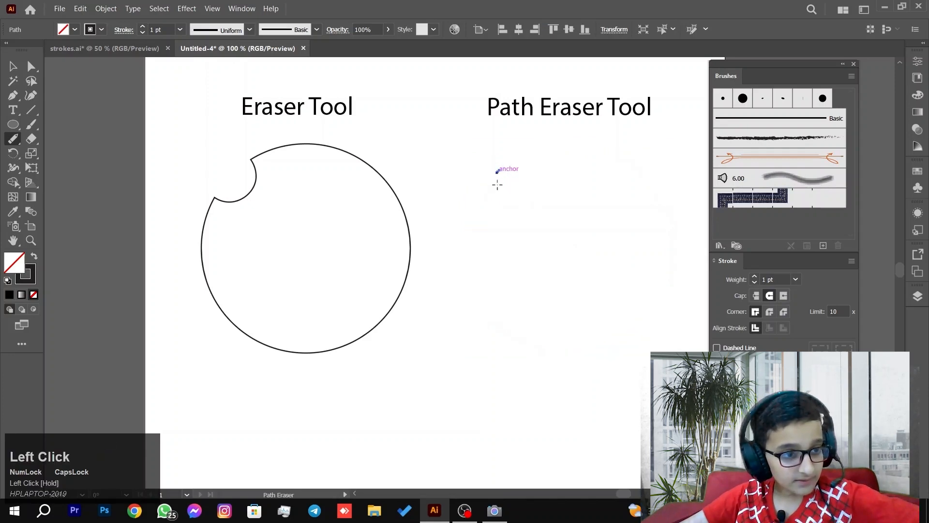
{"action": "key", "text": "ctrl+z"}
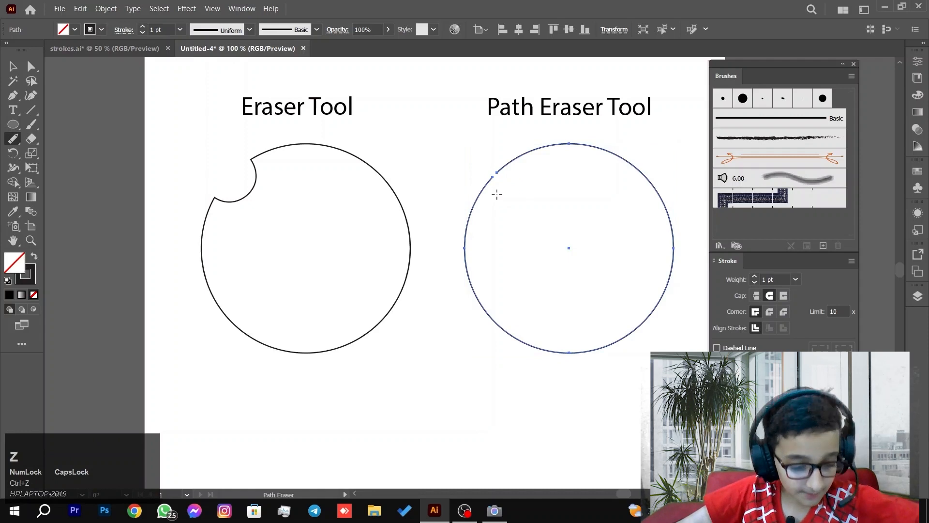
{"action": "mouse_move", "coordinate": [485, 176]}
{"action": "left_mouse_down"}
{"action": "mouse_move", "coordinate": [534, 206]}
{"action": "mouse_move", "coordinate": [537, 183]}
{"action": "mouse_move", "coordinate": [504, 175]}
{"action": "left_mouse_up"}
{"action": "key", "text": "ctrl+z"}
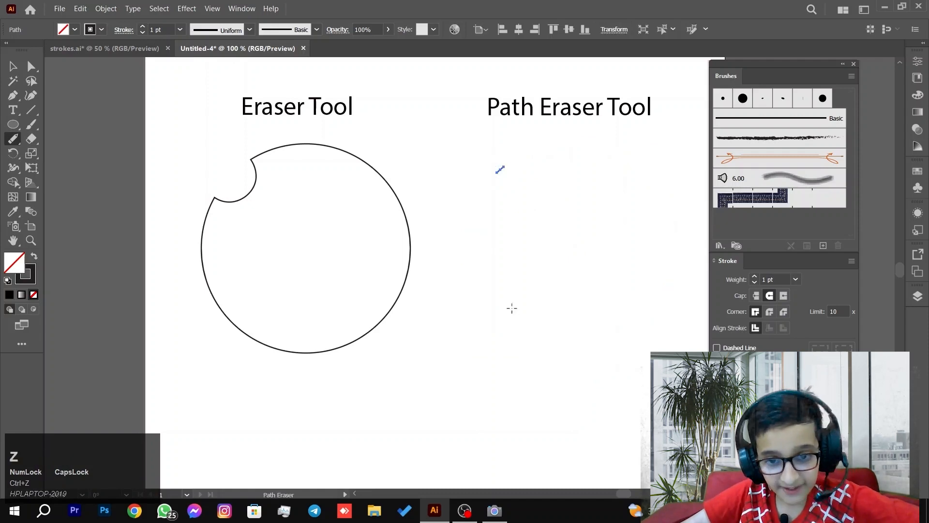
{"action": "key", "text": "ctrl+z"}
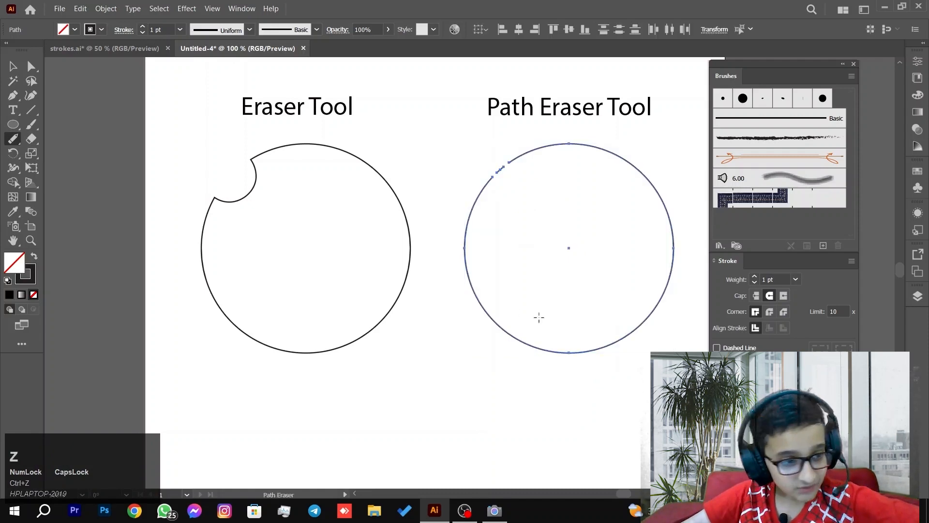
Step: Delete the small leftover fragment in the gap of the right circle's outline
{"action": "left_click", "coordinate": [13, 66]}
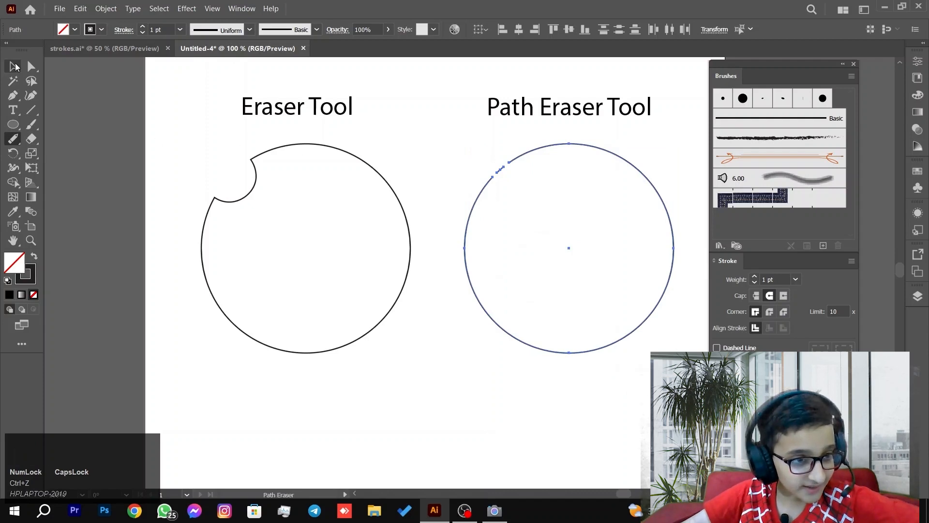
{"action": "left_click", "coordinate": [466, 149]}
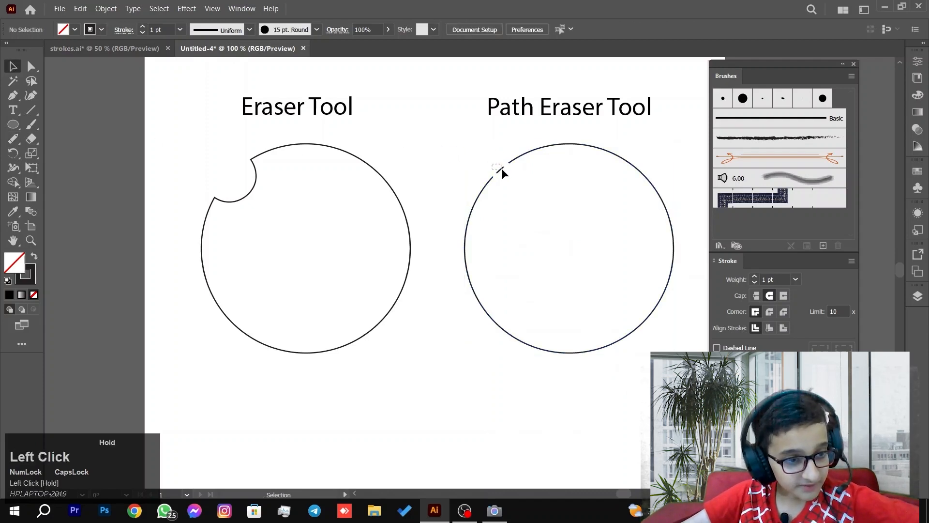
{"action": "left_click_drag", "start_coordinate": [502, 167], "coordinate": [503, 169]}
{"action": "key", "text": "Delete"}
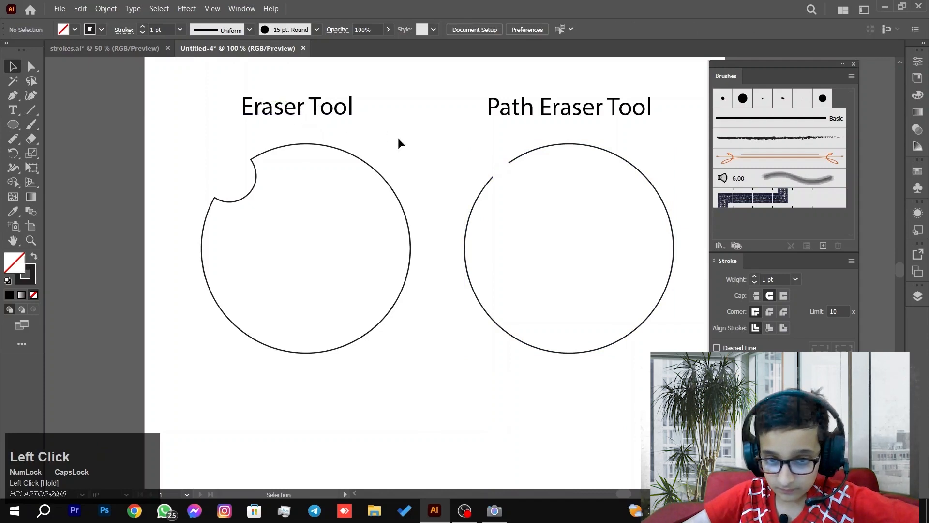
Step: Try swapping fill and stroke on the open right circle, and swap them back
{"action": "left_click", "coordinate": [499, 194]}
{"action": "left_click", "coordinate": [506, 162]}
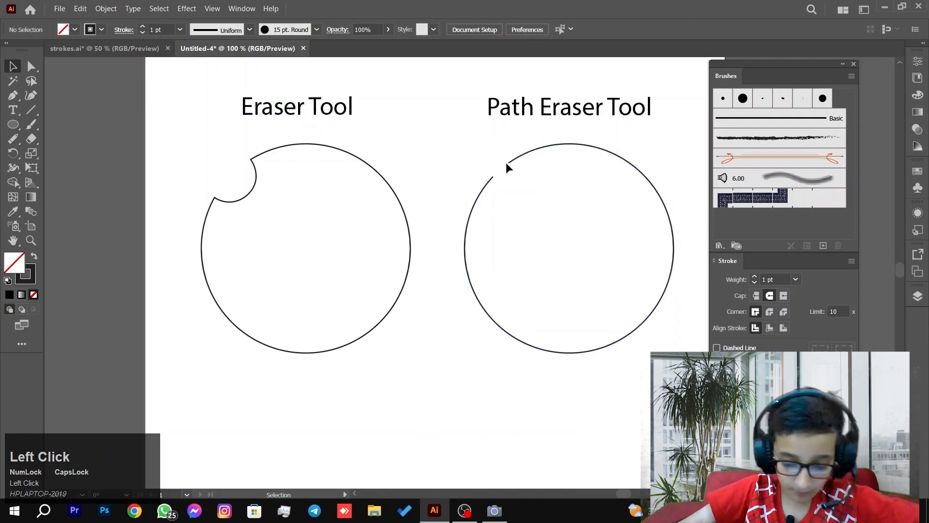
{"action": "scroll", "coordinate": [524, 170], "scroll_direction": "up", "scroll_amount": 3, "text": "alt"}
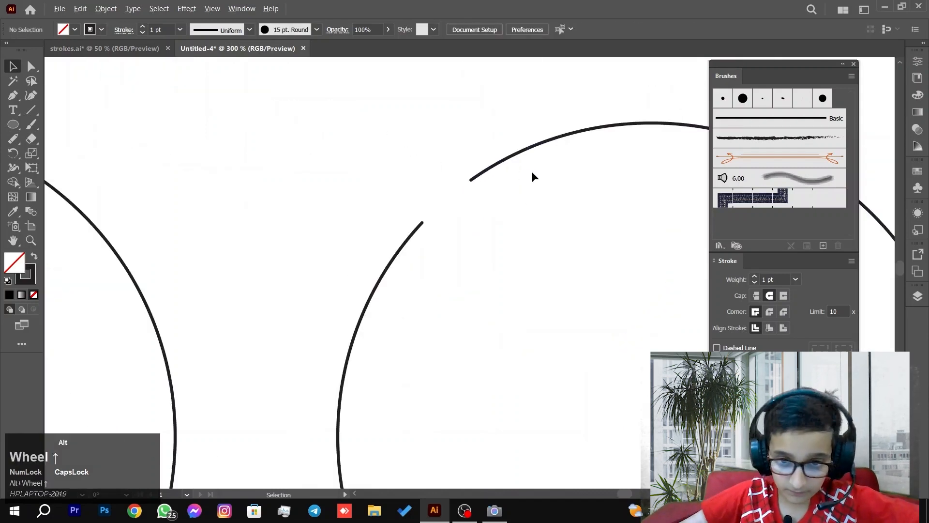
{"action": "left_click", "coordinate": [471, 181]}
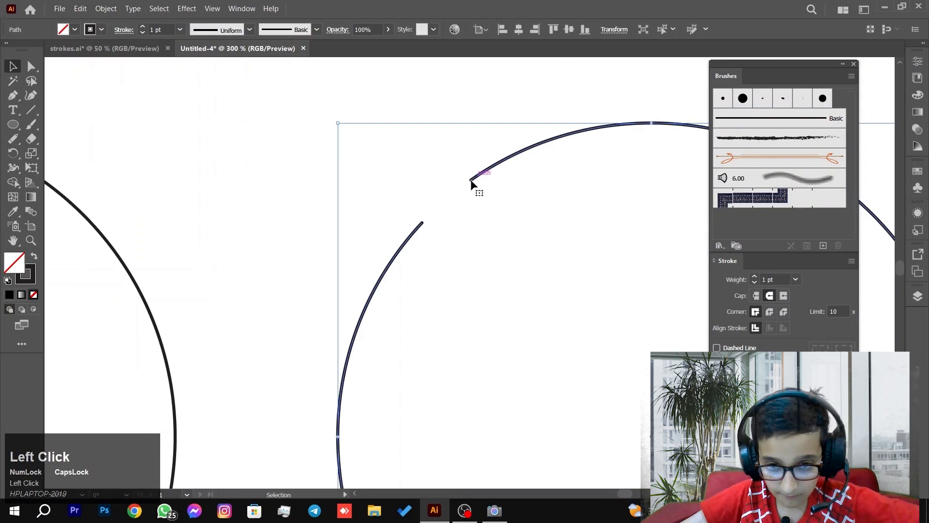
{"action": "left_click", "coordinate": [35, 255]}
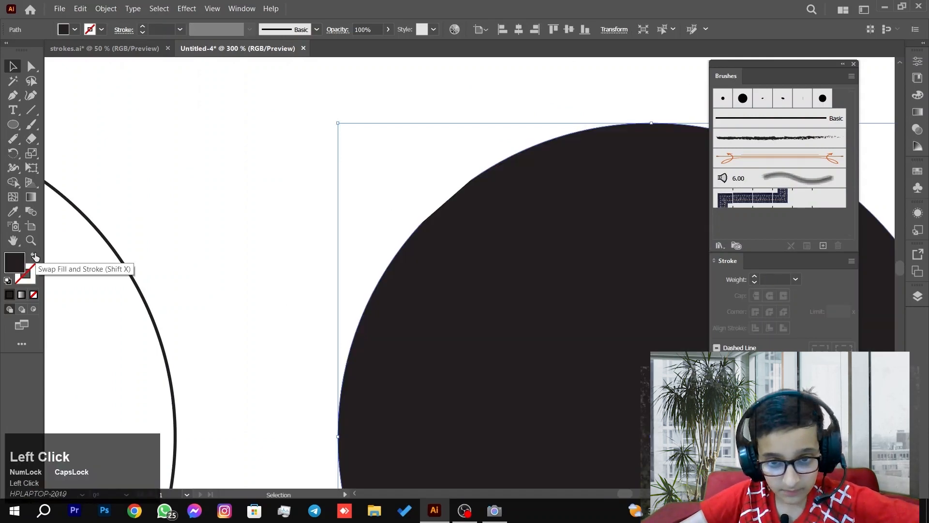
{"action": "left_click", "coordinate": [35, 257]}
{"action": "left_click", "coordinate": [341, 212]}
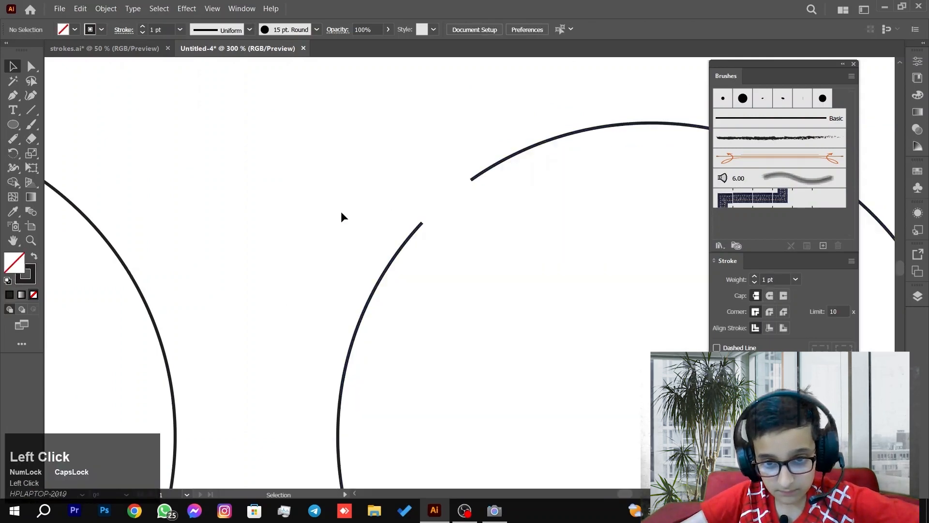
{"action": "scroll", "coordinate": [341, 211], "scroll_direction": "down", "scroll_amount": 2}
{"action": "left_click_drag", "start_coordinate": [348, 182], "coordinate": [430, 174]}
{"action": "scroll", "coordinate": [173, 211], "scroll_direction": "down", "scroll_amount": 3}
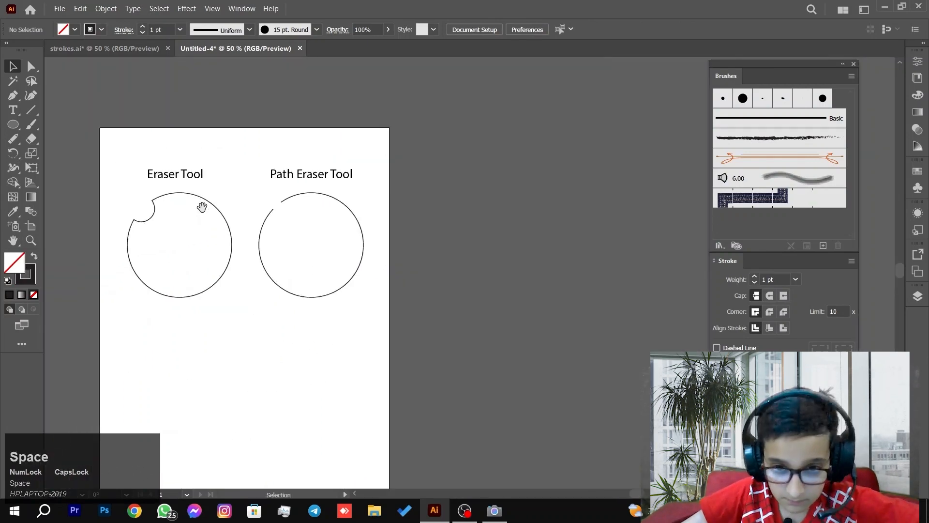
{"action": "left_click_drag", "start_coordinate": [202, 208], "coordinate": [320, 185]}
{"action": "scroll", "coordinate": [213, 214], "scroll_direction": "up", "scroll_amount": 3}
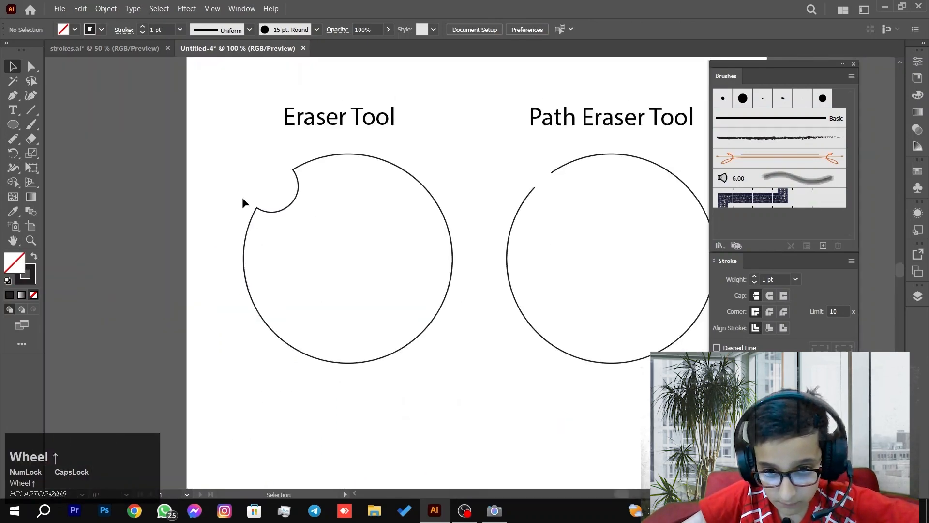
Step: Try deleting the anchor points along the left circle's bite with Direct Selection, and undo the deletion
{"action": "left_click", "coordinate": [270, 211]}
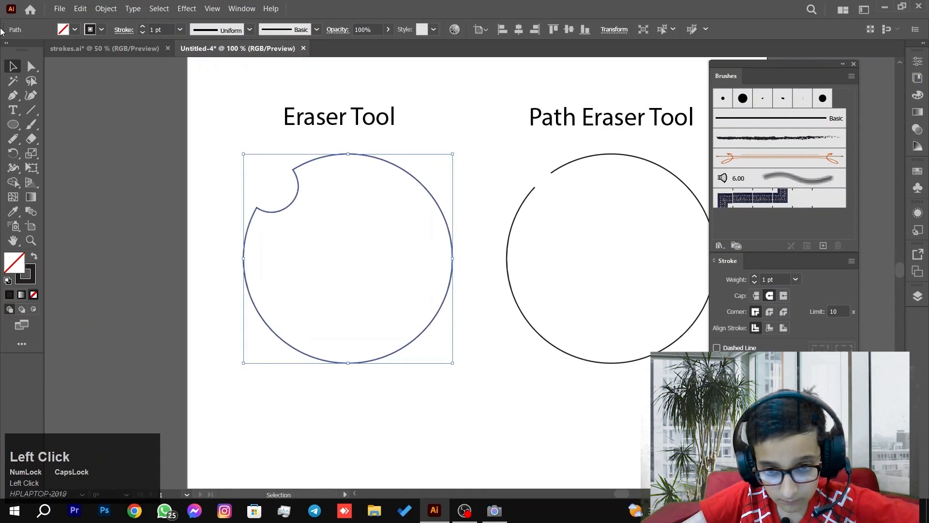
{"action": "left_click", "coordinate": [31, 66]}
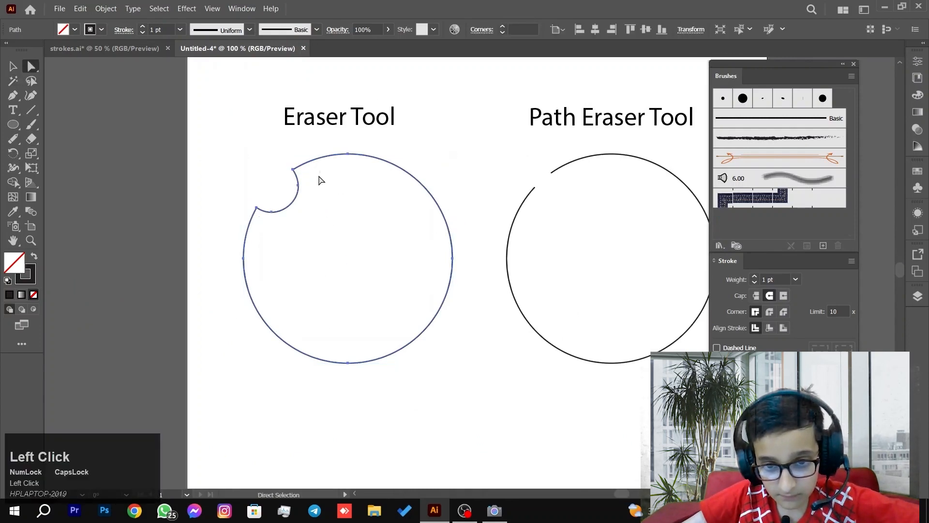
{"action": "left_click_drag", "start_coordinate": [338, 266], "coordinate": [341, 242]}
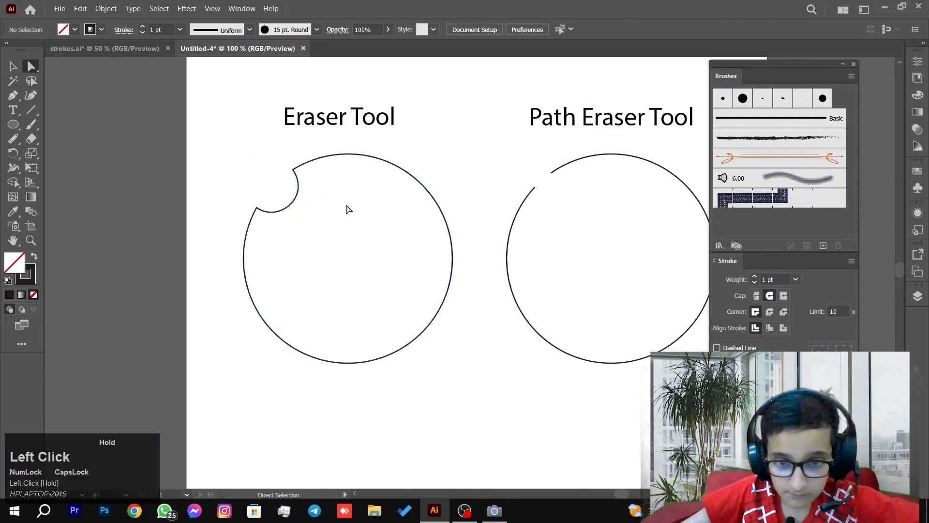
{"action": "left_click_drag", "start_coordinate": [327, 190], "coordinate": [256, 216]}
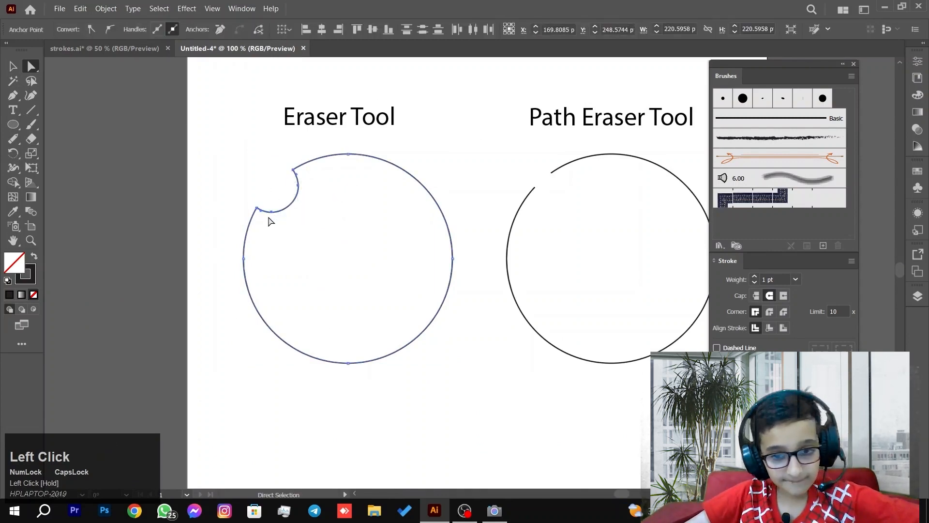
{"action": "key", "text": "Delete"}
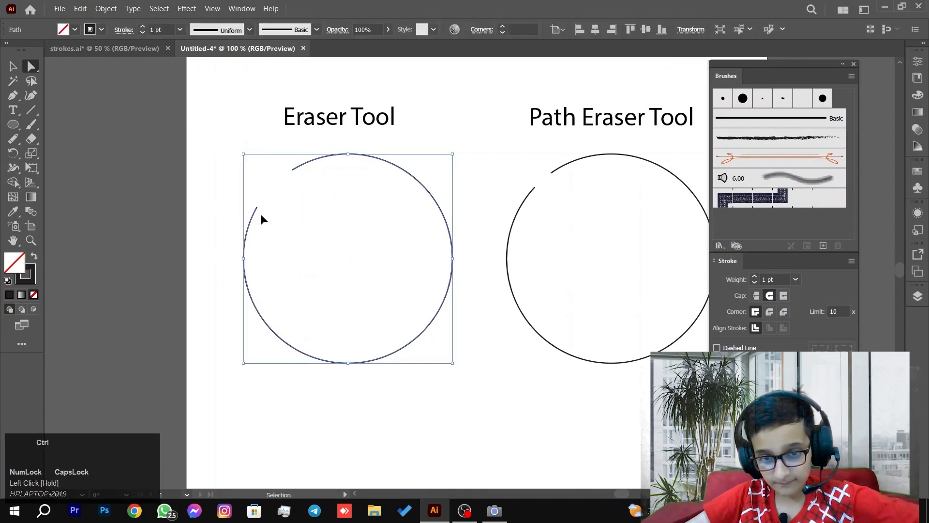
{"action": "key", "text": "ctrl+z"}
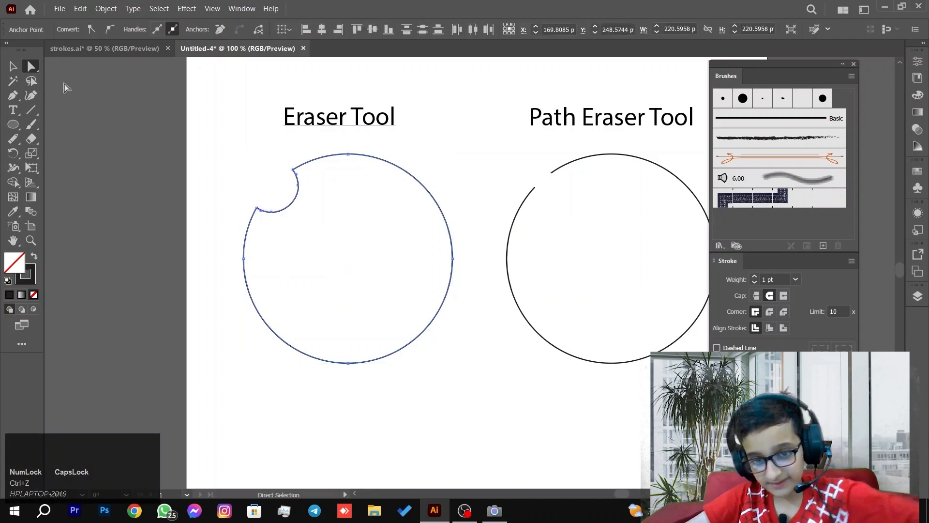
{"action": "key", "text": "v"}
{"action": "left_click", "coordinate": [92, 150]}
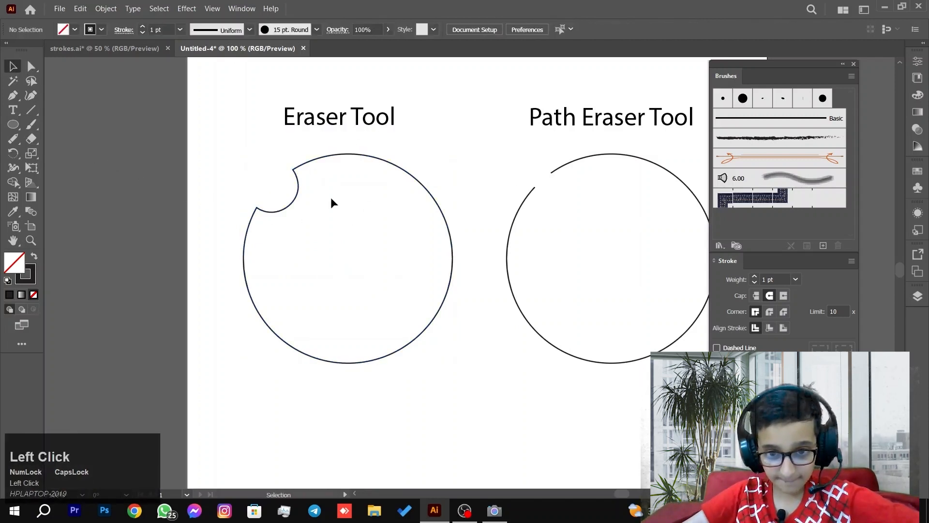
Step: Enlarge the bite in the left circle with two single Eraser cuts, one at each end of the existing notch
{"action": "left_click_drag", "start_coordinate": [464, 170], "coordinate": [564, 239]}
{"action": "left_click", "coordinate": [488, 152]}
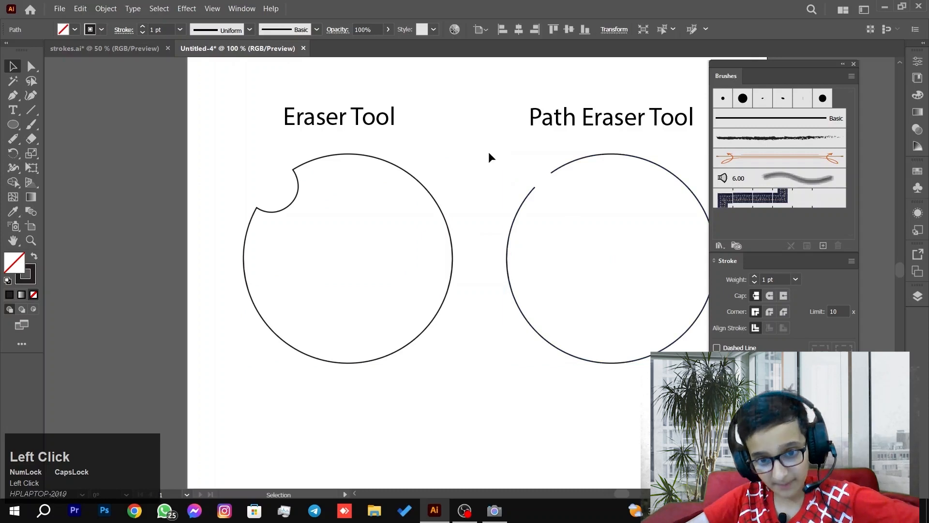
{"action": "left_click_drag", "start_coordinate": [439, 175], "coordinate": [383, 209]}
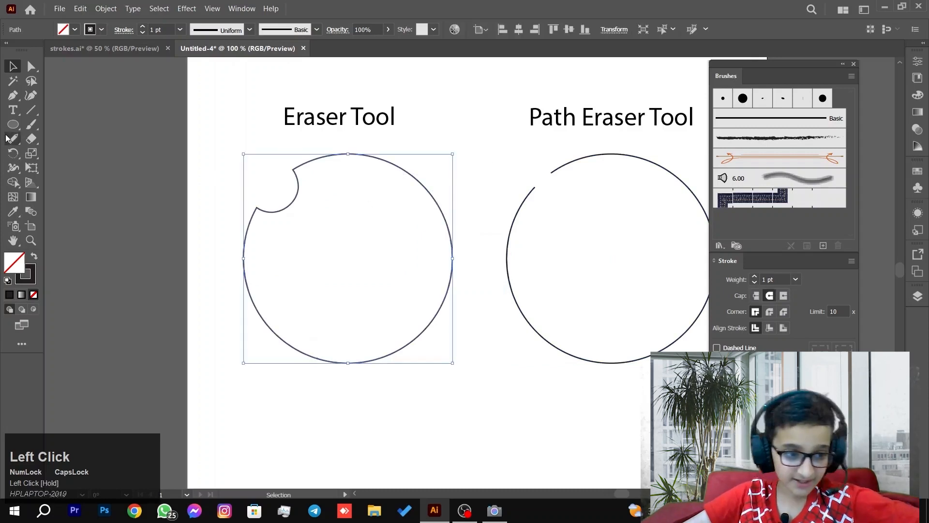
{"action": "left_click", "coordinate": [28, 142]}
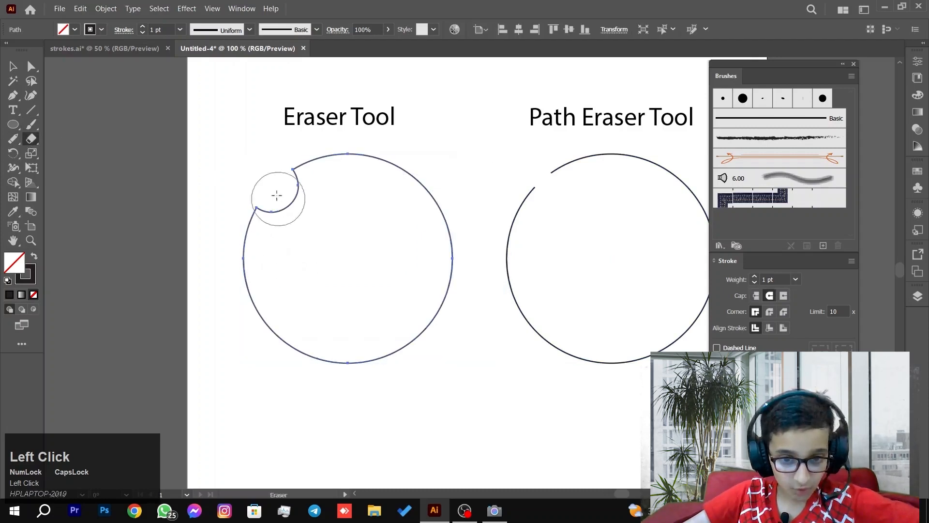
{"action": "left_click", "coordinate": [263, 201]}
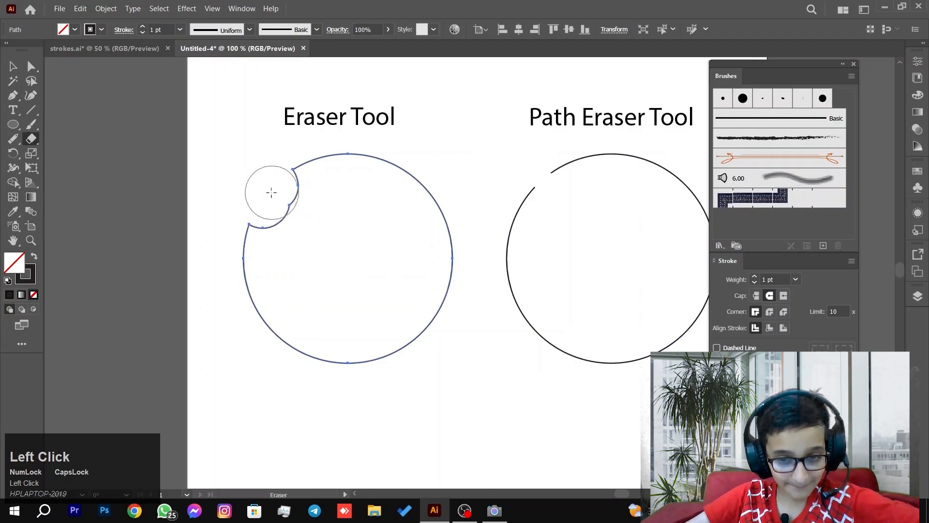
{"action": "left_click", "coordinate": [285, 174]}
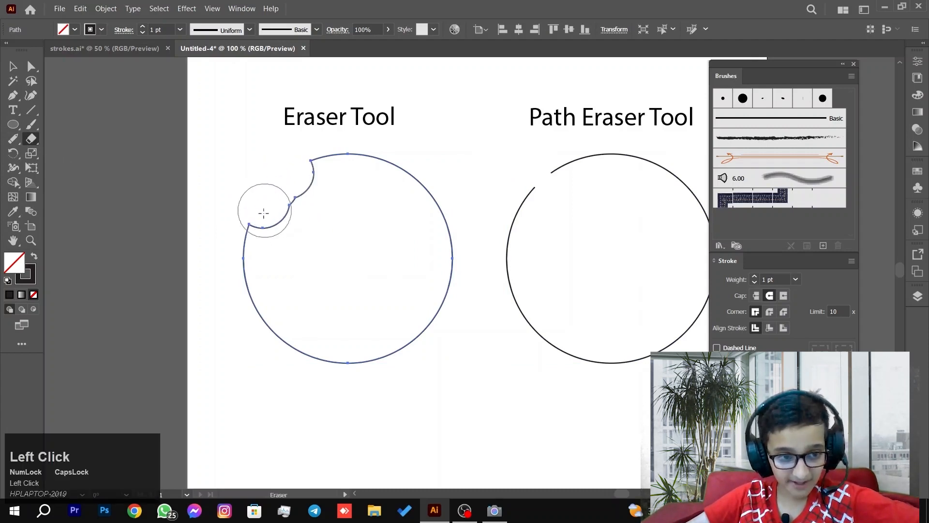
Step: Fill the bitten left circle with dark brown 604911
{"action": "left_click", "coordinate": [13, 65]}
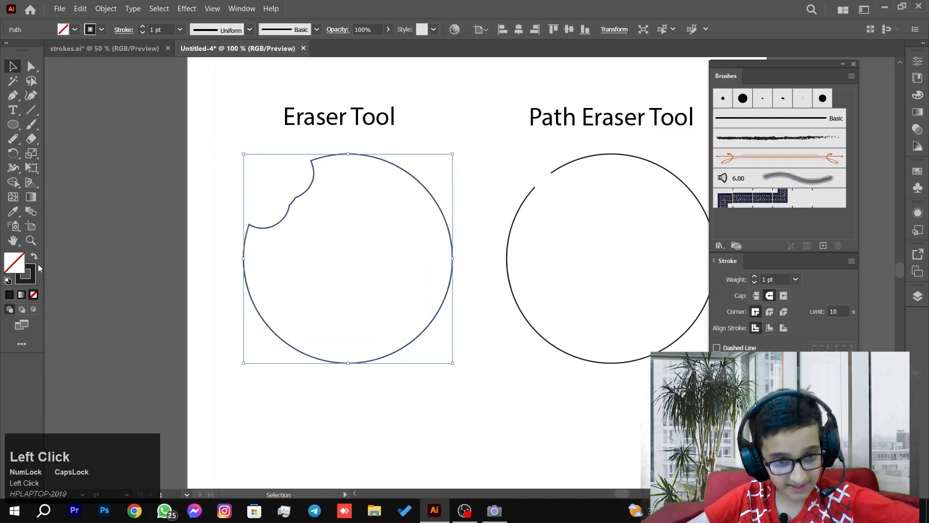
{"action": "left_click", "coordinate": [17, 258]}
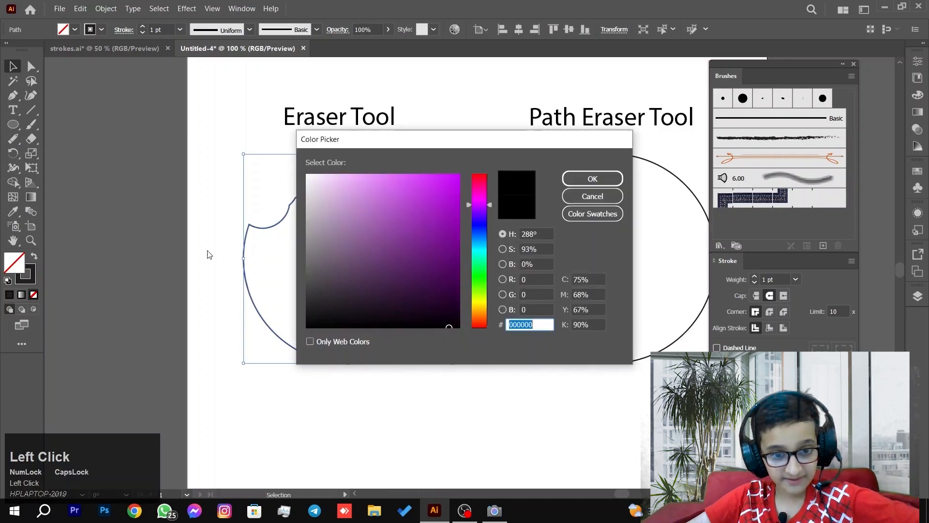
{"action": "left_click_drag", "start_coordinate": [477, 263], "coordinate": [484, 309]}
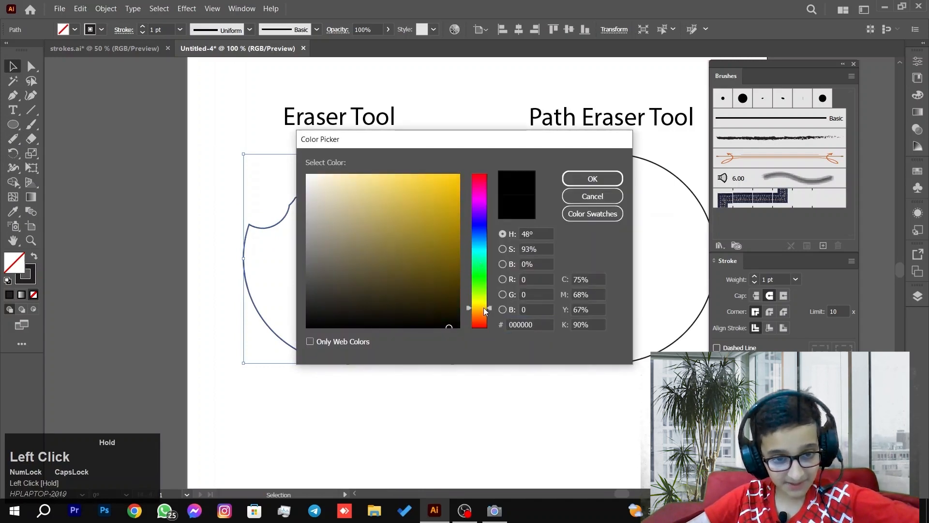
{"action": "left_click", "coordinate": [449, 276]}
{"action": "left_click_drag", "start_coordinate": [449, 276], "coordinate": [434, 270]}
{"action": "left_click", "coordinate": [480, 306]}
{"action": "left_click_drag", "start_coordinate": [480, 306], "coordinate": [479, 309]}
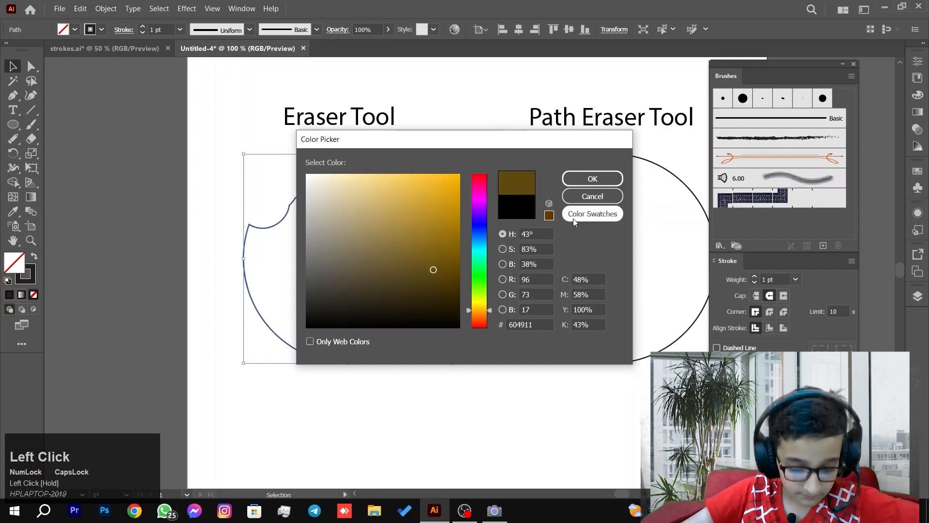
{"action": "left_click", "coordinate": [581, 178]}
{"action": "left_click", "coordinate": [164, 245]}
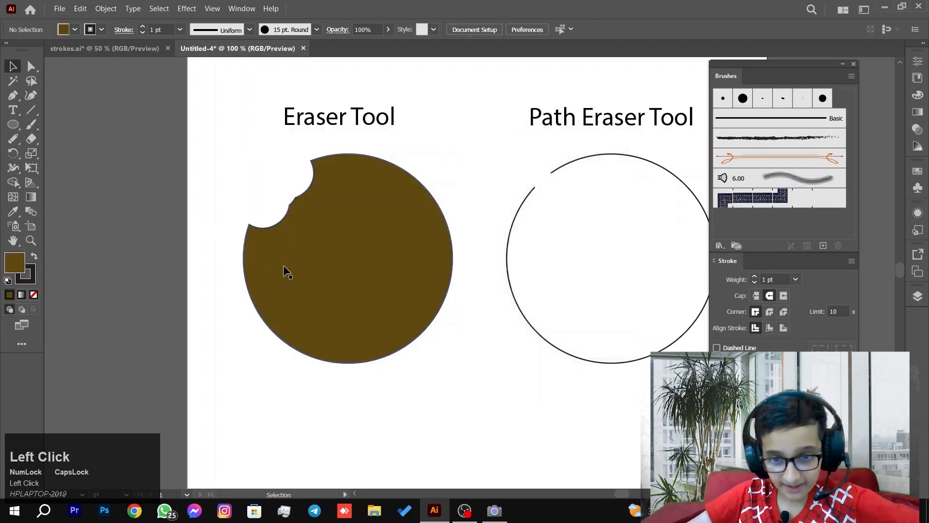
Step: Change the bitten left circle's fill to golden orange C98F0D
{"action": "scroll", "coordinate": [326, 268], "scroll_direction": "up", "scroll_amount": 1, "text": "alt"}
{"action": "scroll", "coordinate": [325, 267], "scroll_direction": "down", "scroll_amount": 1, "text": "alt"}
{"action": "left_click", "coordinate": [325, 267]}
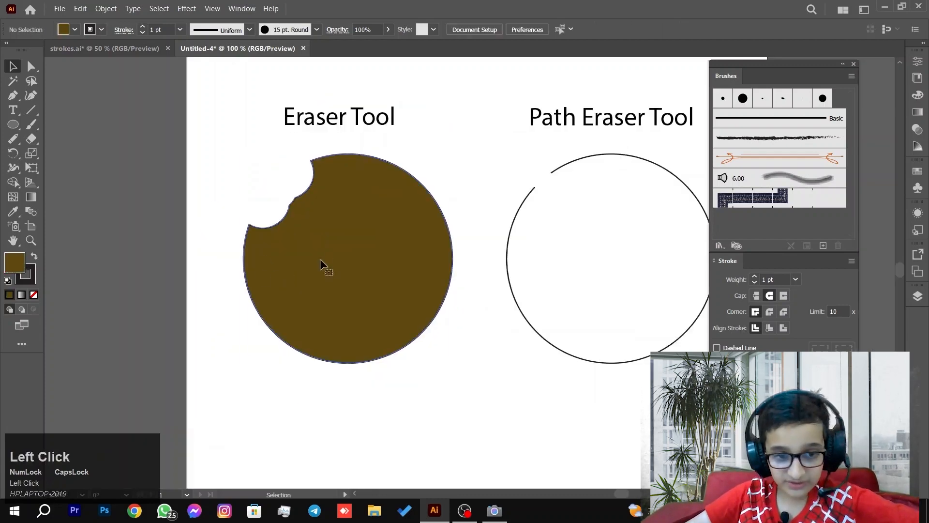
{"action": "double_click", "coordinate": [19, 264]}
{"action": "left_click_drag", "start_coordinate": [386, 217], "coordinate": [440, 207]}
{"action": "left_click", "coordinate": [588, 193]}
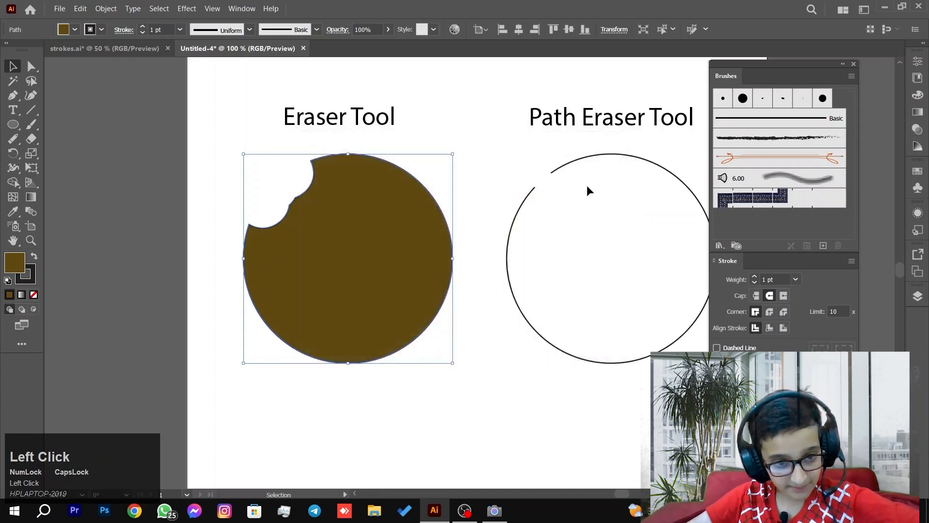
{"action": "double_click", "coordinate": [15, 262]}
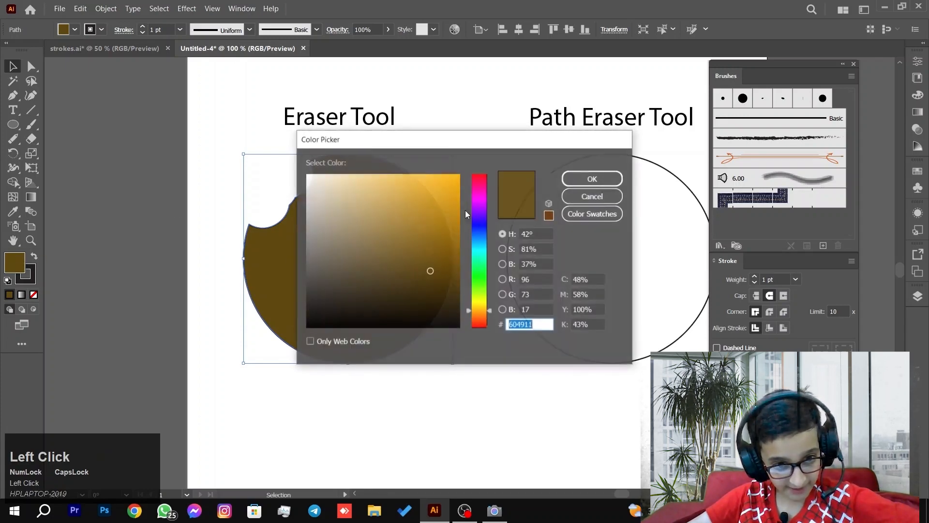
{"action": "mouse_move", "coordinate": [459, 194]}
{"action": "left_mouse_down"}
{"action": "mouse_move", "coordinate": [450, 184]}
{"action": "mouse_move", "coordinate": [452, 205]}
{"action": "left_mouse_up"}
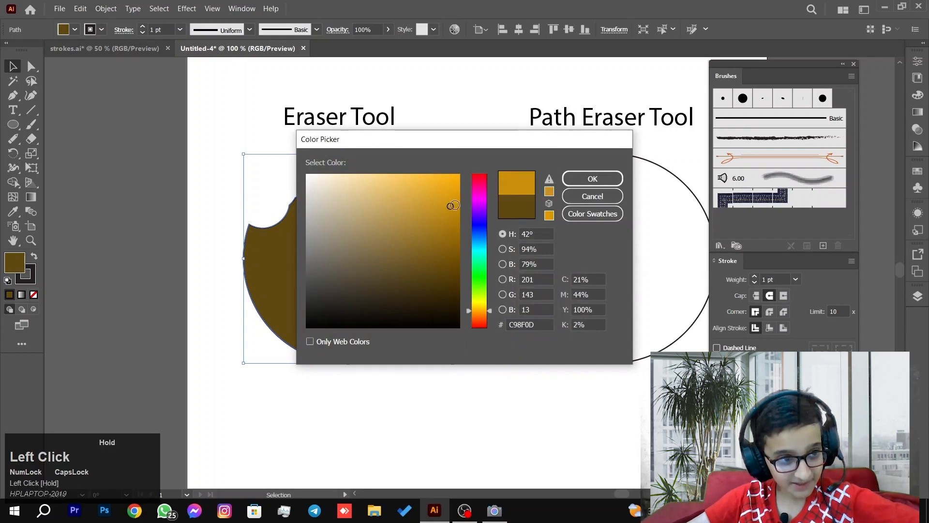
{"action": "left_click", "coordinate": [599, 178]}
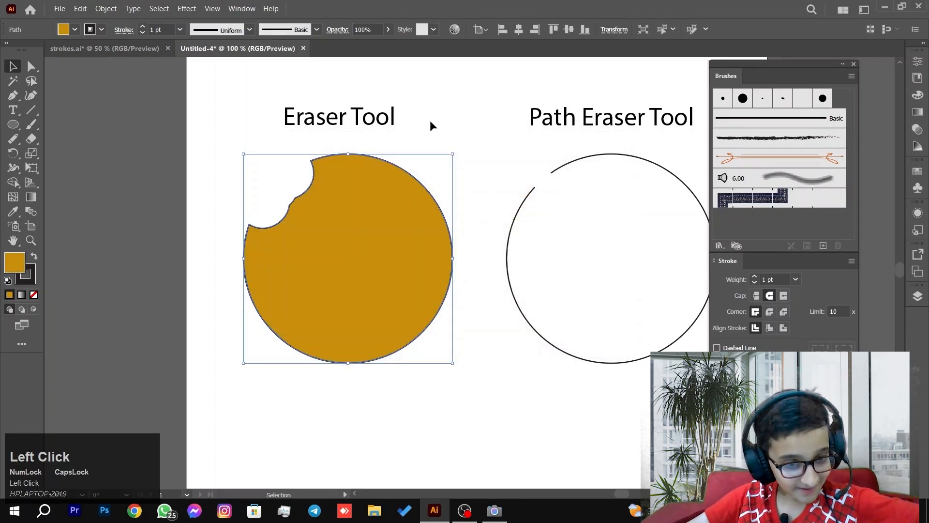
{"action": "left_click", "coordinate": [430, 121]}
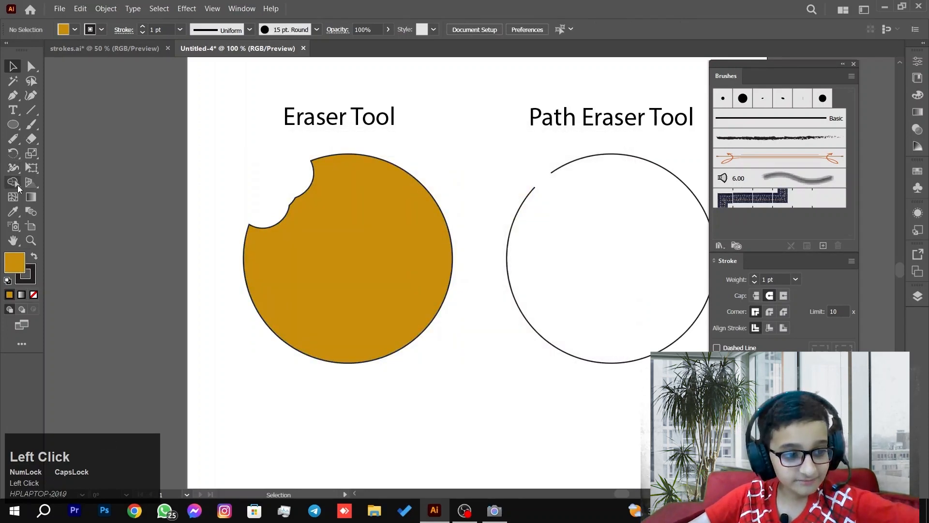
Step: Draw a small perfect circle in the upper middle of the orange cookie, deleting the uneven first ellipse
{"action": "left_click", "coordinate": [14, 127]}
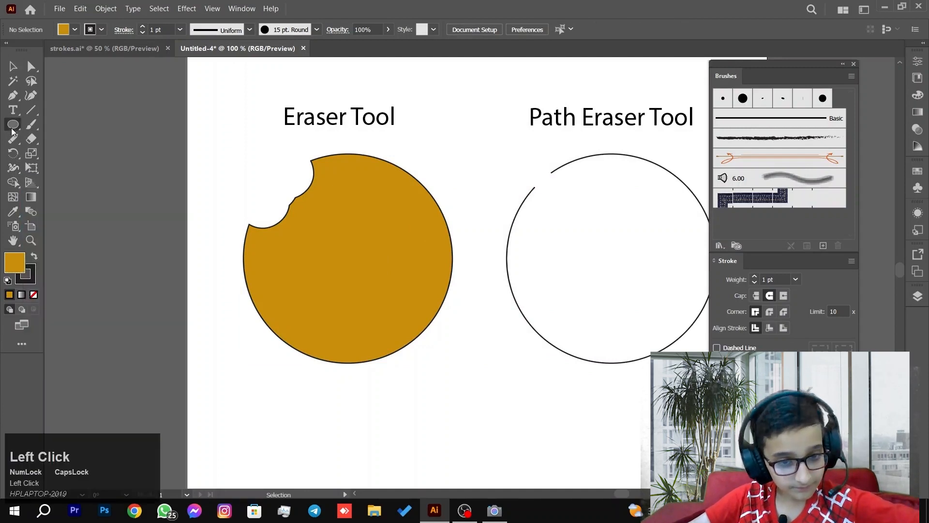
{"action": "left_click_drag", "start_coordinate": [339, 197], "coordinate": [352, 216]}
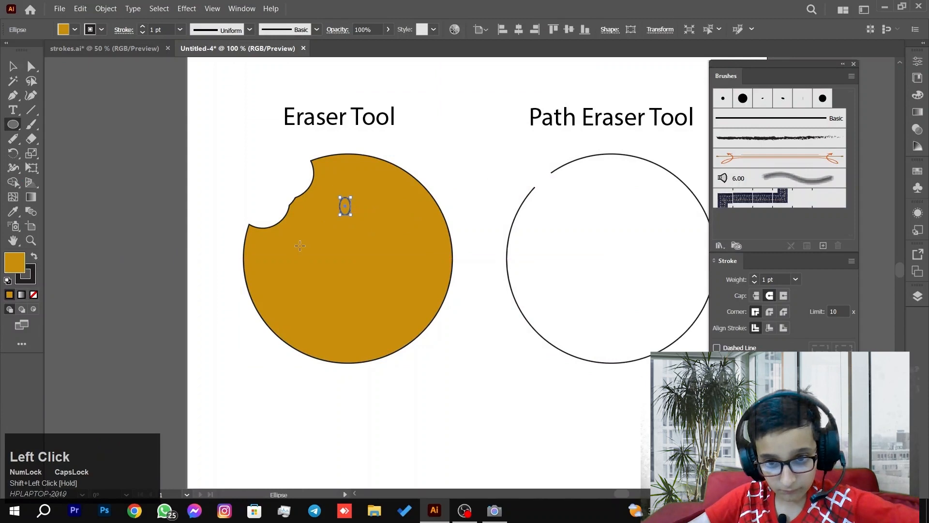
{"action": "key", "text": "Delete"}
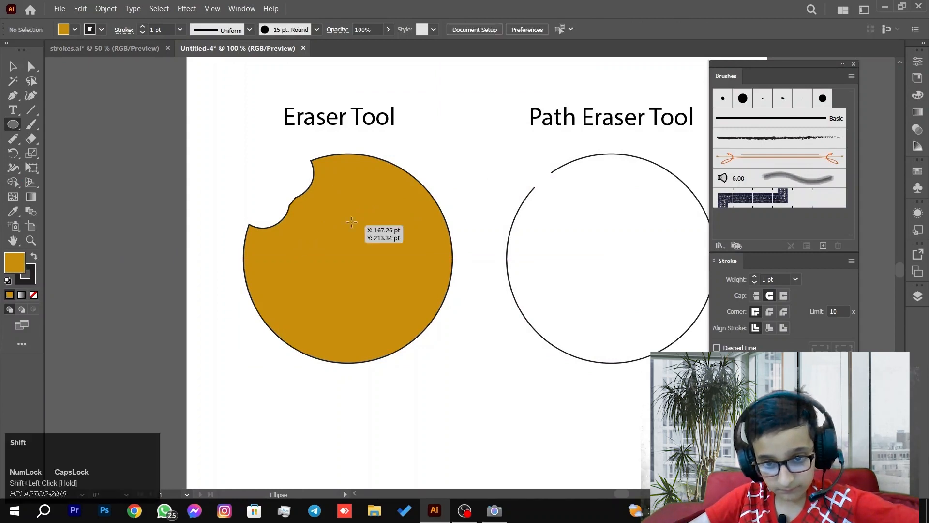
{"action": "left_click_drag", "start_coordinate": [343, 194], "coordinate": [365, 216]}
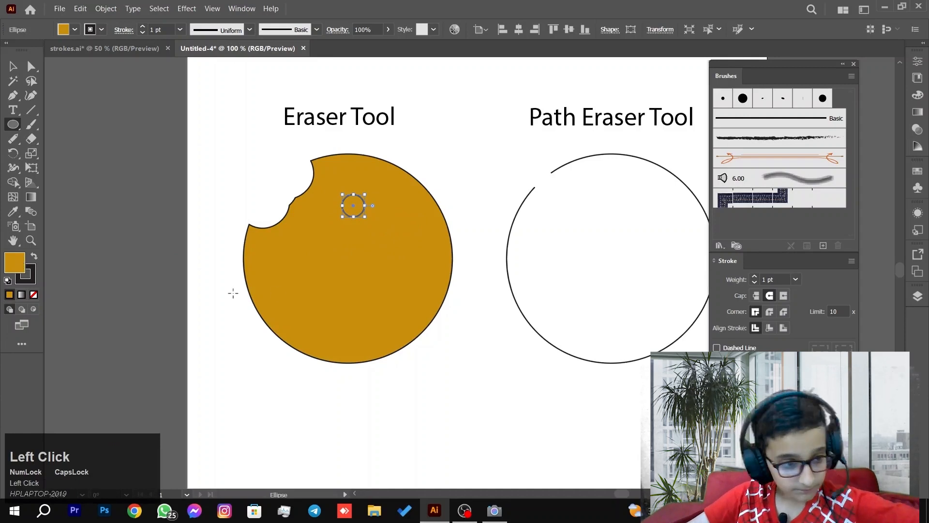
Step: Fill the small circle on the cookie with dark chocolate brown 3A2805
{"action": "double_click", "coordinate": [14, 271]}
{"action": "mouse_move", "coordinate": [414, 264]}
{"action": "left_mouse_down"}
{"action": "mouse_move", "coordinate": [416, 291]}
{"action": "mouse_move", "coordinate": [446, 291]}
{"action": "left_mouse_up"}
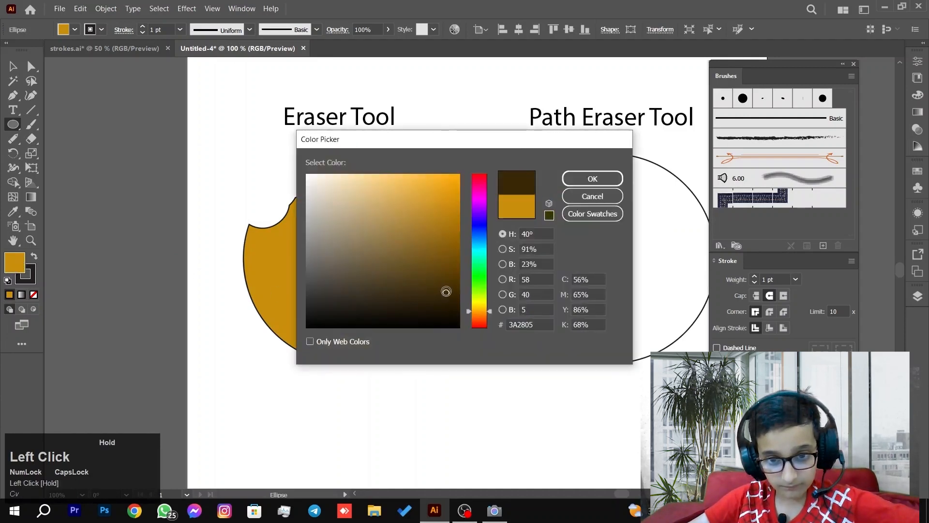
{"action": "left_click", "coordinate": [593, 179]}
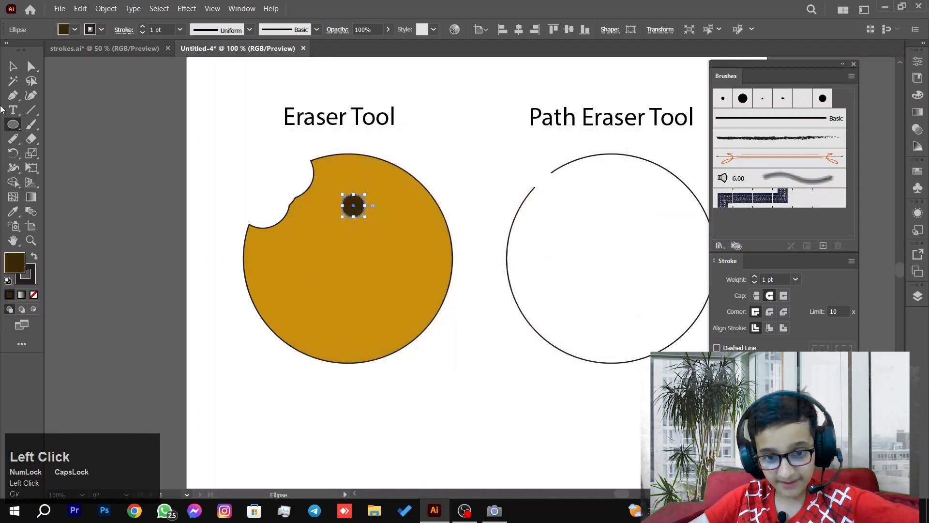
{"action": "left_click", "coordinate": [14, 65]}
{"action": "left_click", "coordinate": [209, 220]}
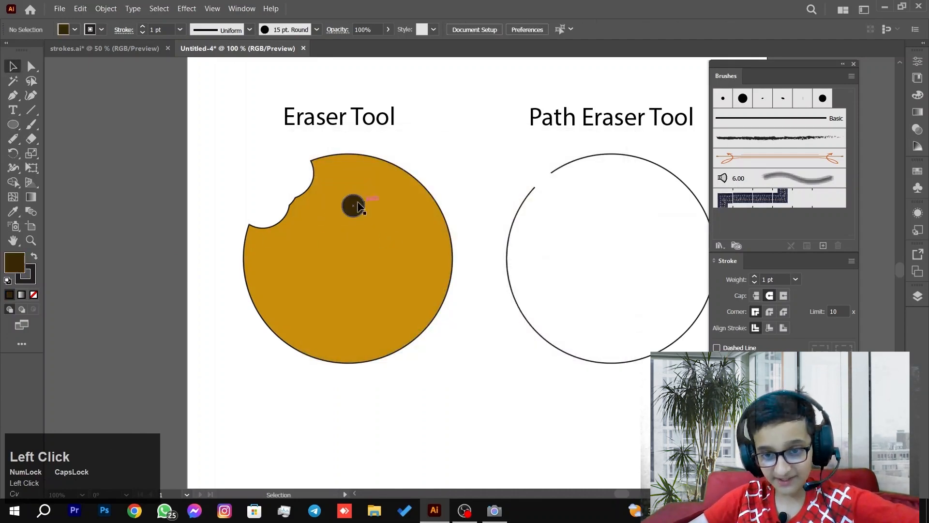
Step: Duplicate the dark brown circle five times, spreading the copies over the cookie as chocolate chips
{"action": "left_click_drag", "start_coordinate": [355, 205], "coordinate": [283, 259]}
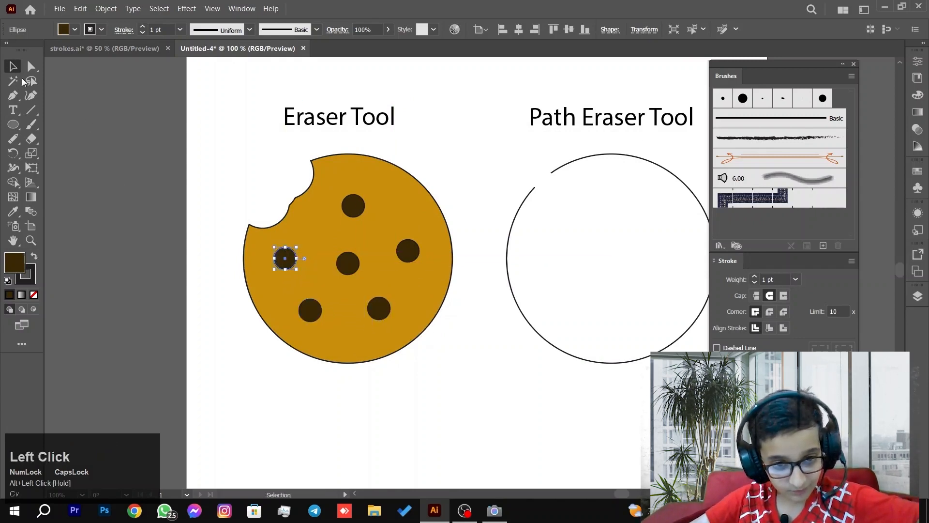
{"action": "left_click", "coordinate": [140, 116]}
{"action": "scroll", "coordinate": [393, 261], "scroll_direction": "up", "scroll_amount": 2}
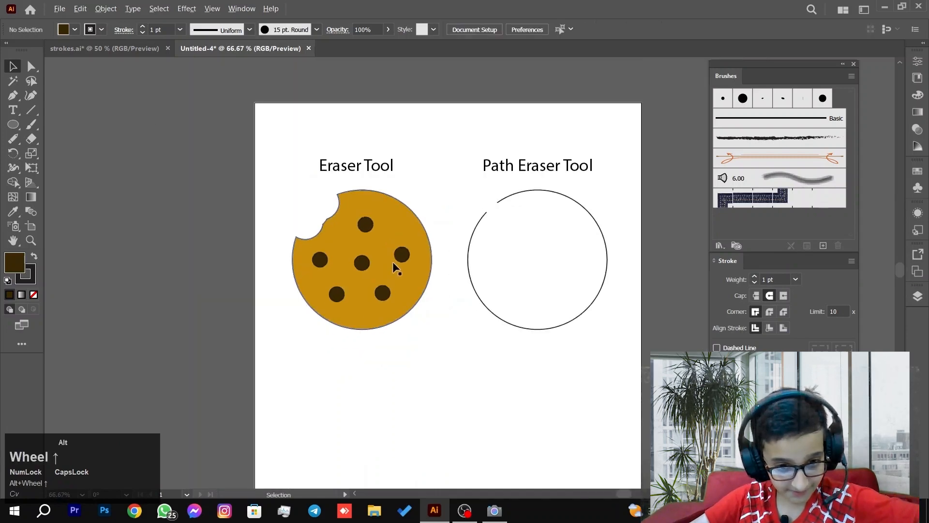
{"action": "scroll", "coordinate": [393, 261], "scroll_direction": "up", "scroll_amount": 1}
Step: Try moving the orange cookie shape towards the right circle, and undo the move
{"action": "left_click_drag", "start_coordinate": [455, 139], "coordinate": [306, 334]}
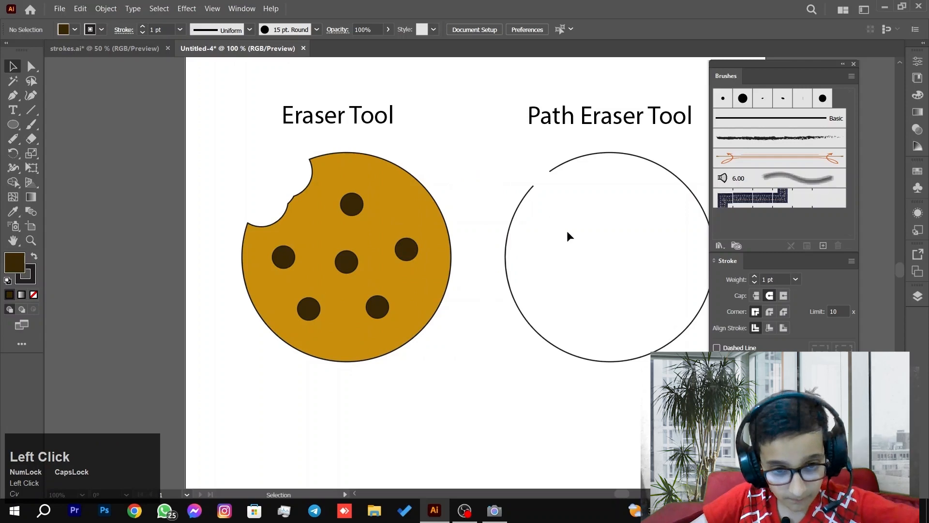
{"action": "left_click_drag", "start_coordinate": [439, 210], "coordinate": [539, 255]}
{"action": "key", "text": "ctrl+z"}
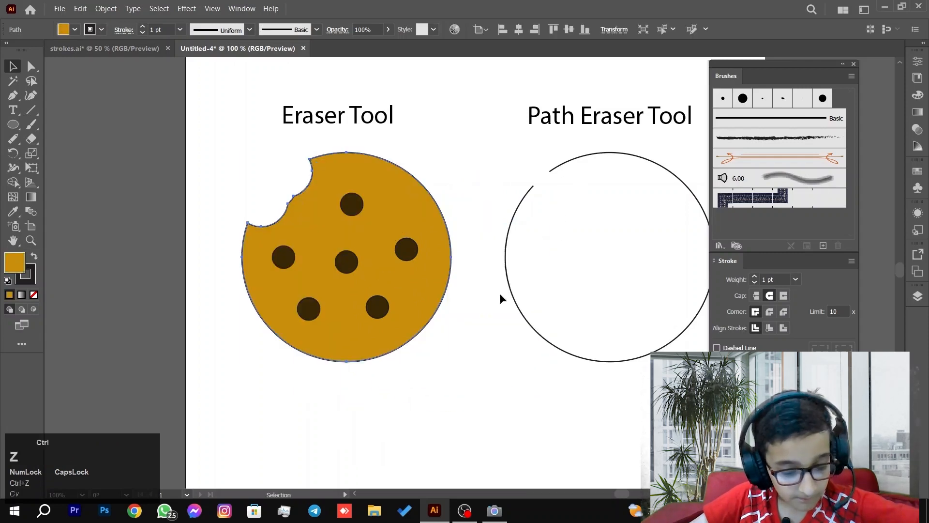
Step: Delete the leftmost chocolate chip and replace it with a copy of the lower-left chip
{"action": "left_click", "coordinate": [287, 255]}
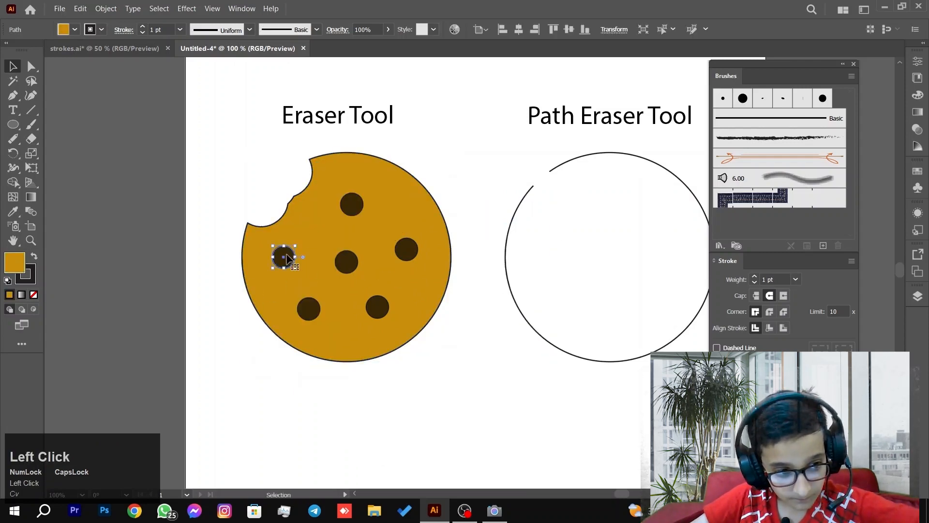
{"action": "key", "text": "Delete"}
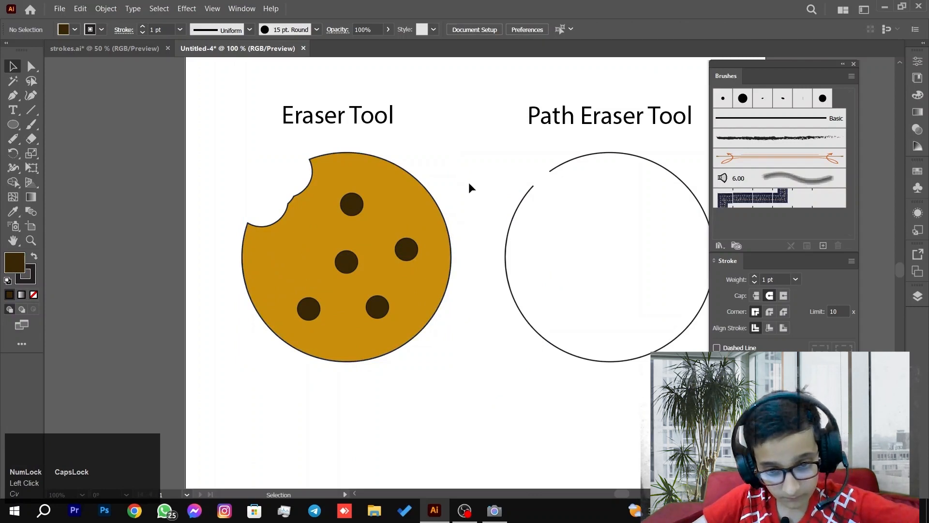
{"action": "scroll", "coordinate": [469, 182], "scroll_direction": "down", "scroll_amount": 1, "text": "alt"}
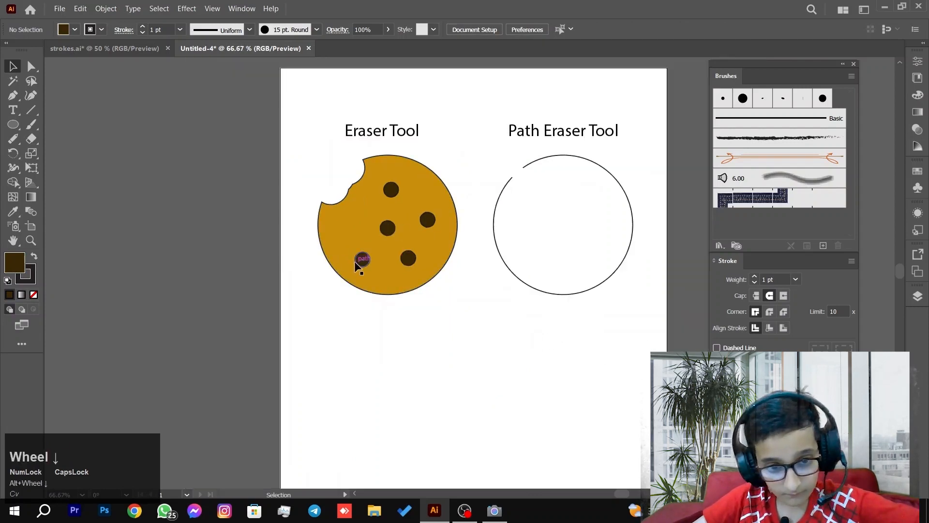
{"action": "left_click_drag", "start_coordinate": [354, 261], "coordinate": [339, 227]}
{"action": "left_click", "coordinate": [237, 189]}
Step: Select the bitten cookie together with its chips and rotate the group slightly clockwise, to about 358.6°
{"action": "left_click_drag", "start_coordinate": [291, 156], "coordinate": [390, 245]}
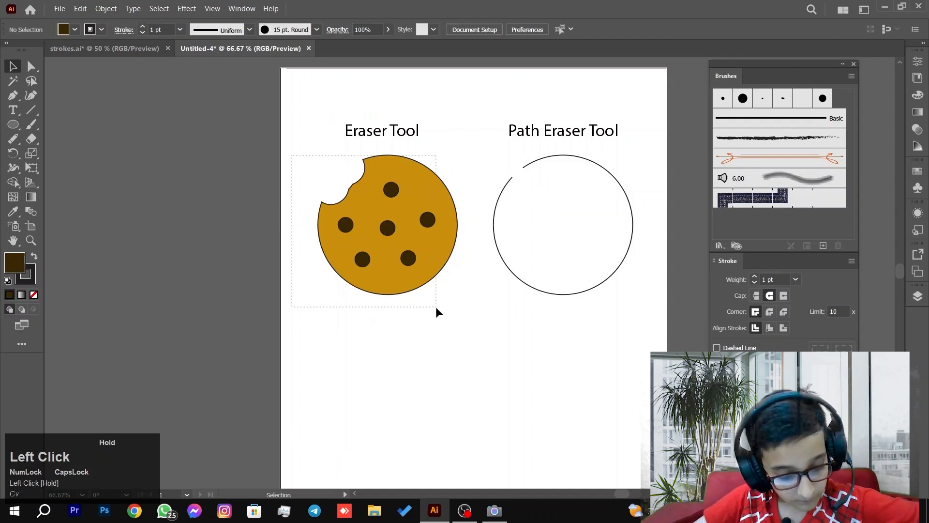
{"action": "left_click_drag", "start_coordinate": [435, 307], "coordinate": [436, 307]}
{"action": "left_click_drag", "start_coordinate": [455, 150], "coordinate": [456, 151]}
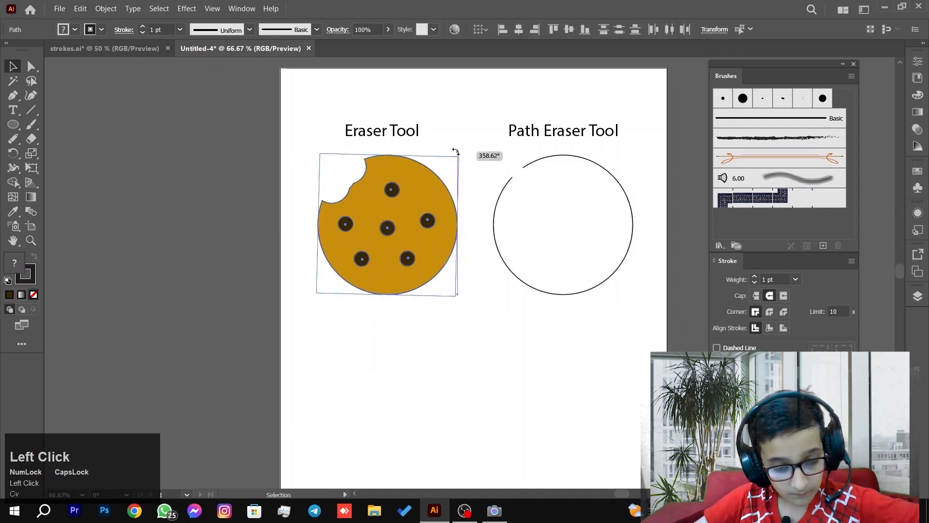
{"action": "left_click", "coordinate": [470, 164]}
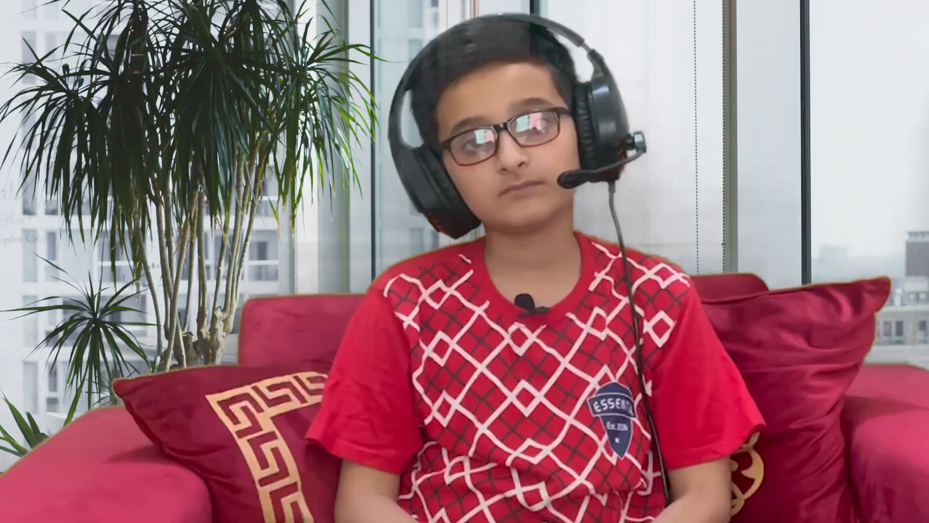